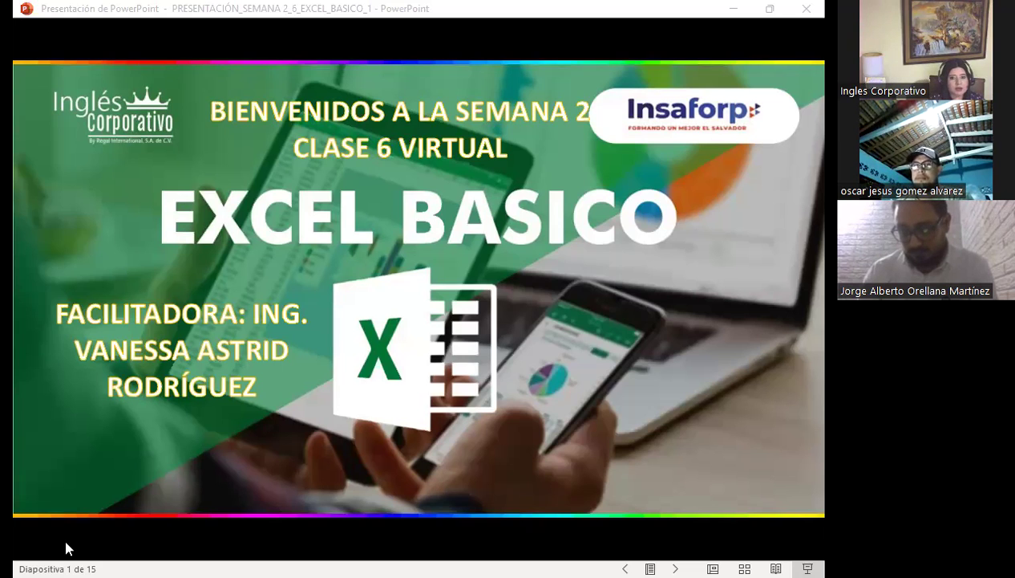
Switch to the browser, open the Excel básico course and open Sección 2 in a new tab.
key("alt+Tab")
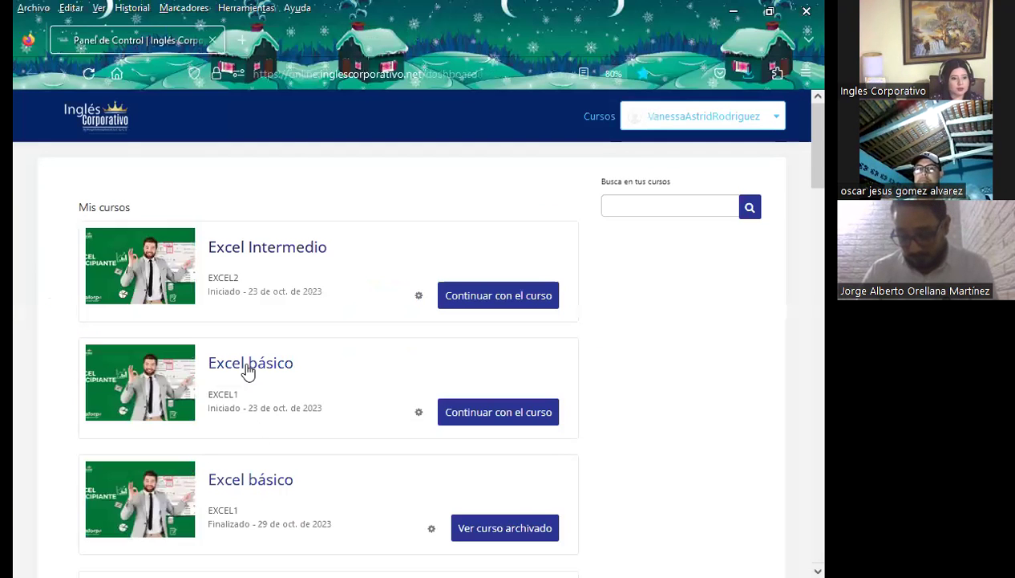
left_click(248, 367)
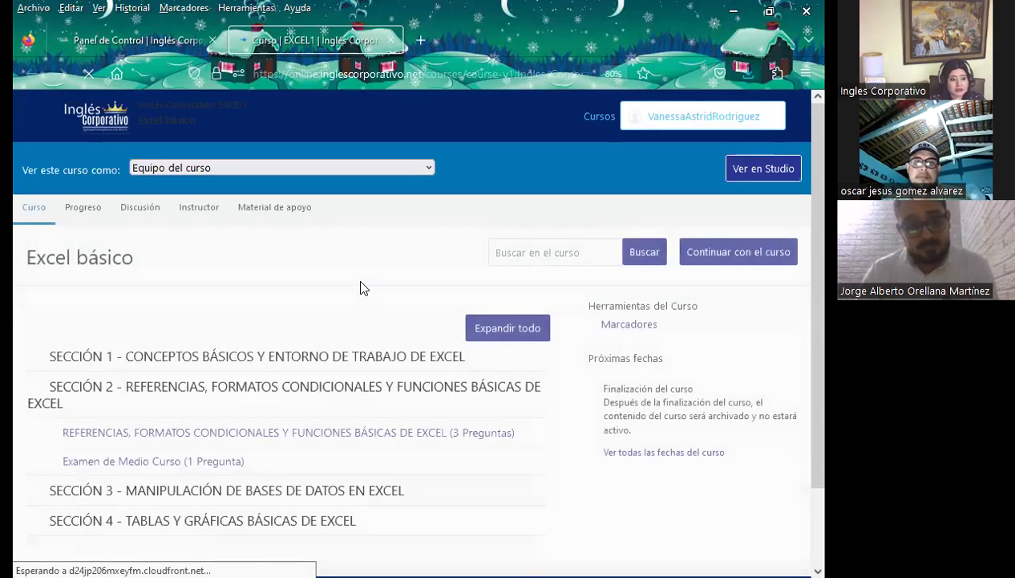
scroll(105, 361, "down", 2)
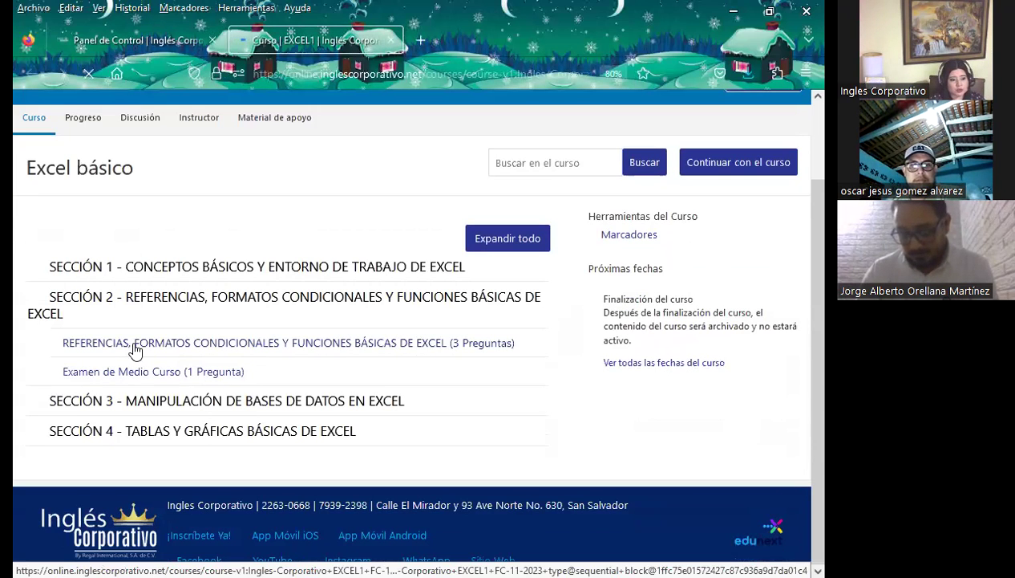
middle_click(135, 351)
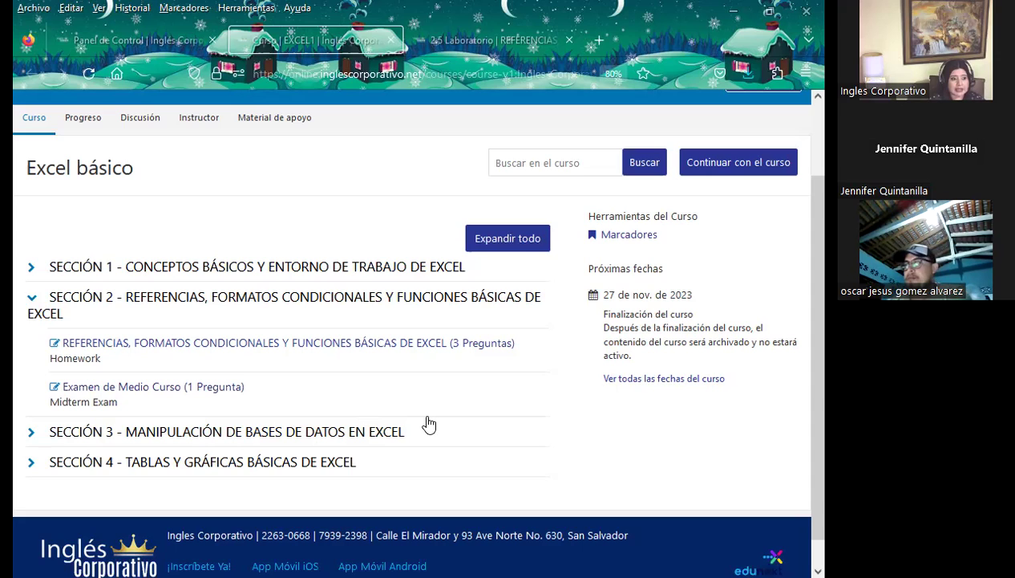
Go from the 2.5 Laboratorio tab through unit 2.6 to the 2.4 Formatos condicionales unit.
left_click(484, 41)
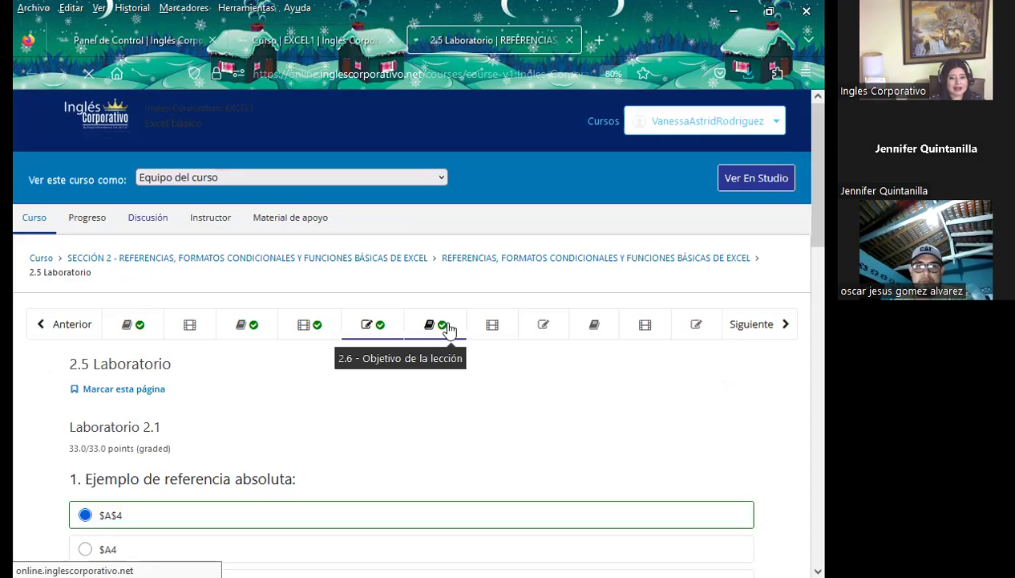
left_click(448, 327)
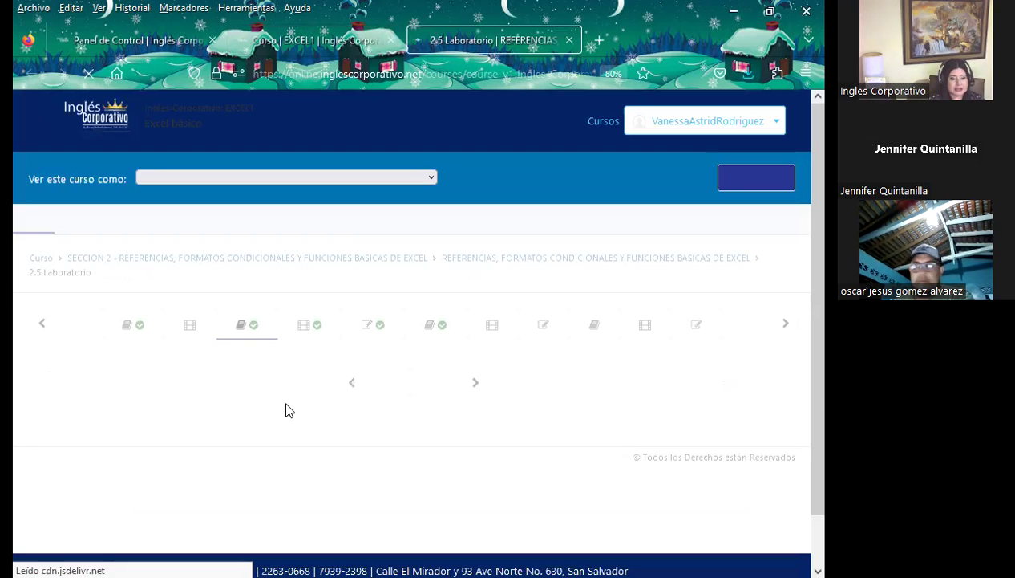
scroll(425, 241, "down", 3)
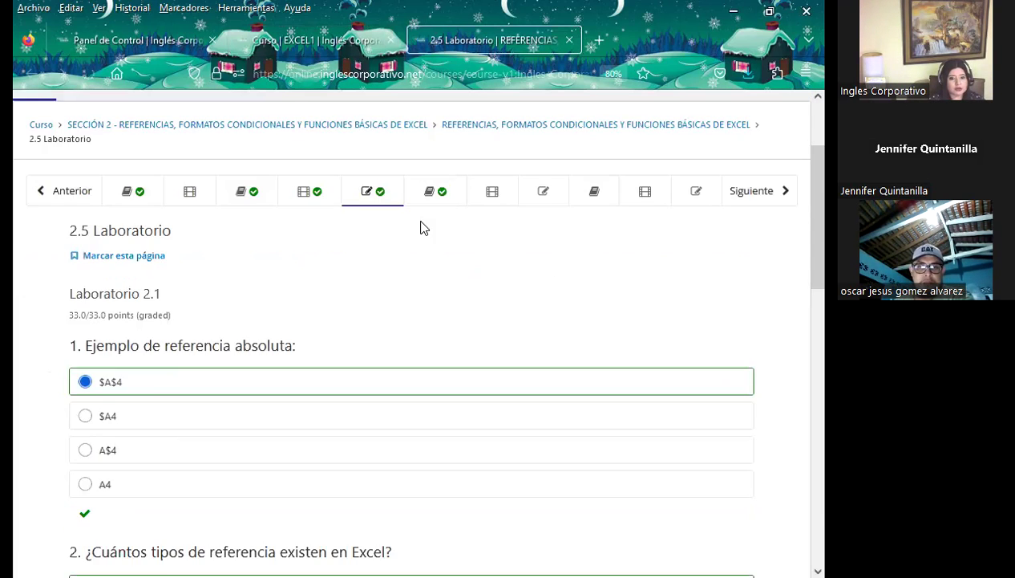
left_click(445, 197)
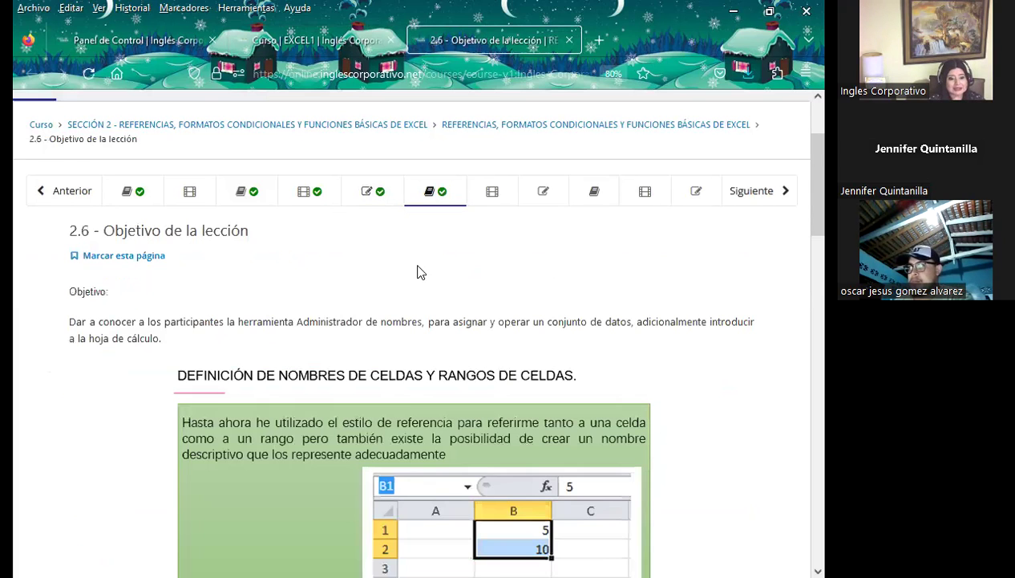
left_click(320, 196)
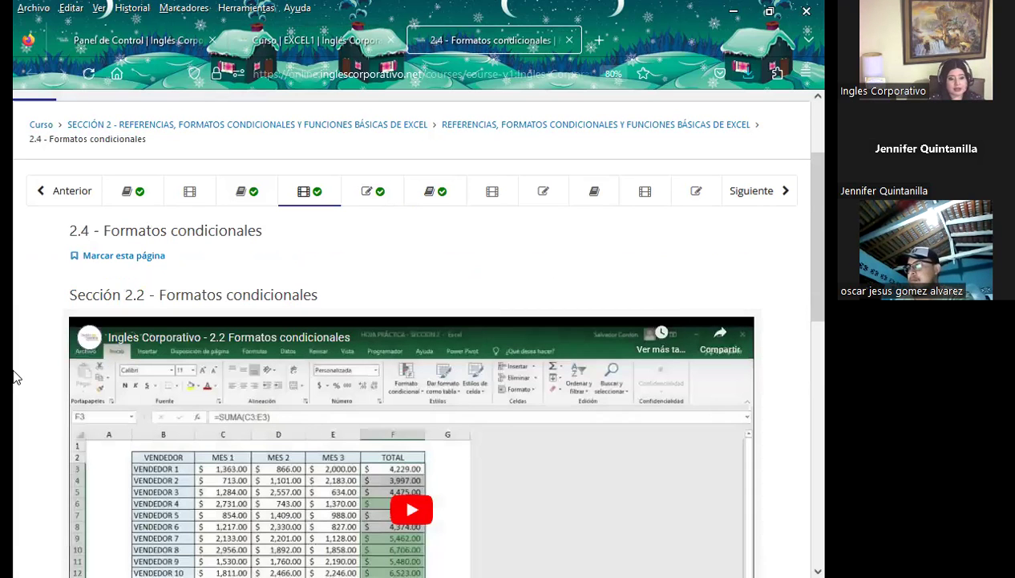
scroll(14, 377, "down", 3)
scroll(14, 377, "down", 3)
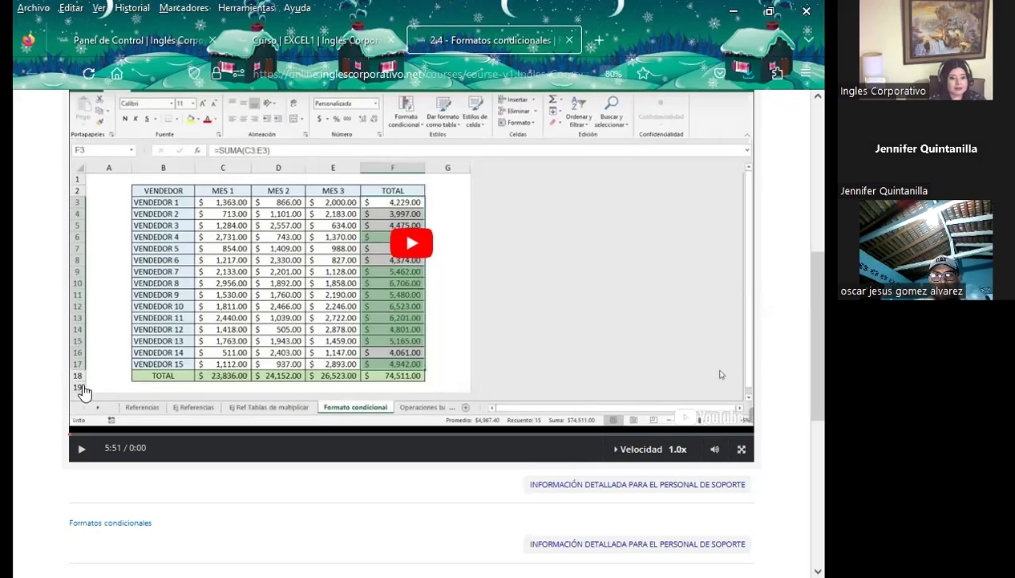
scroll(86, 391, "up", 2)
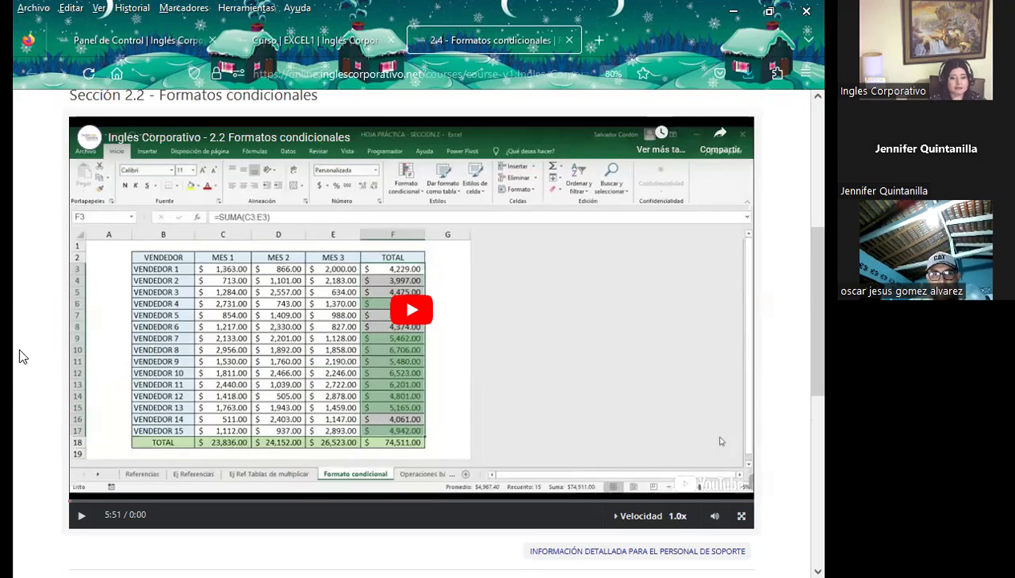
scroll(335, 407, "down", 3)
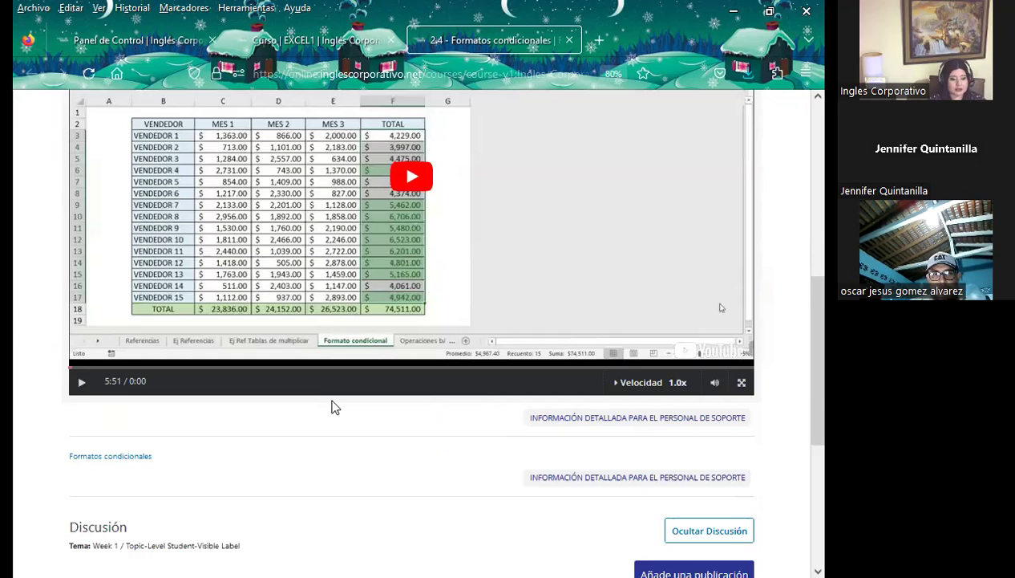
scroll(335, 408, "down", 3)
scroll(311, 409, "up", 7)
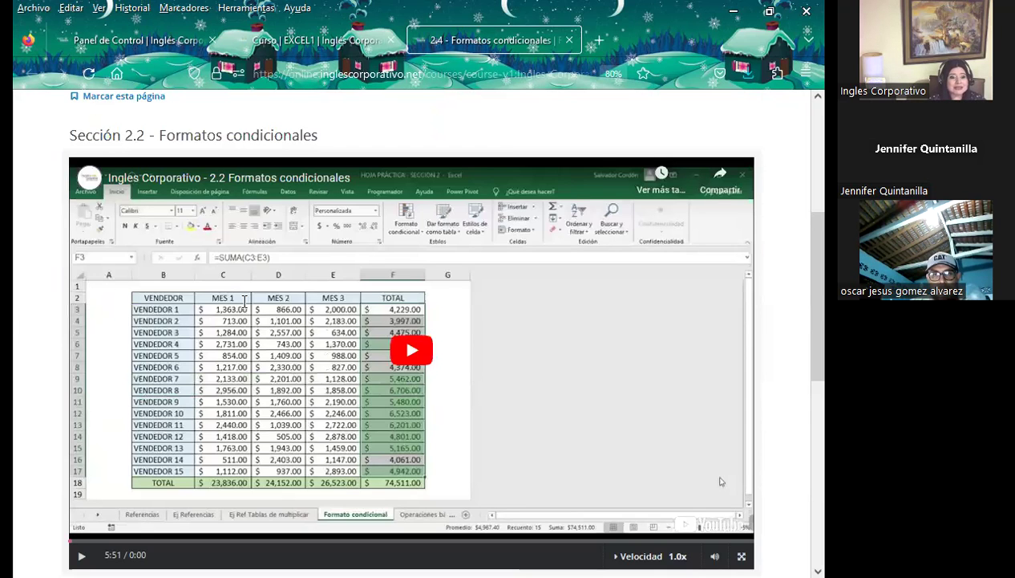
scroll(236, 273, "up", 5)
left_click(241, 257)
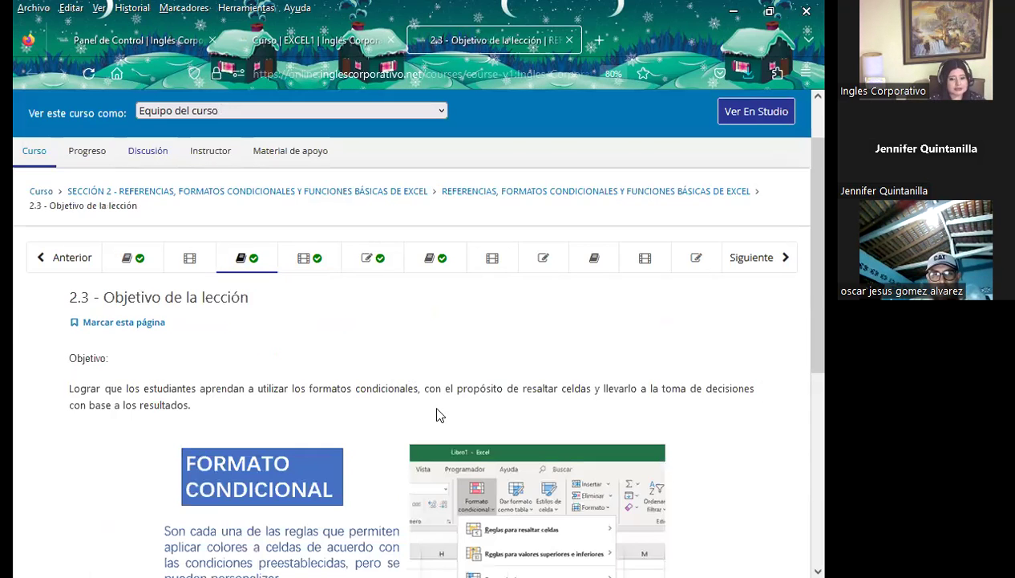
scroll(369, 257, "down", 8)
scroll(328, 201, "up", 8)
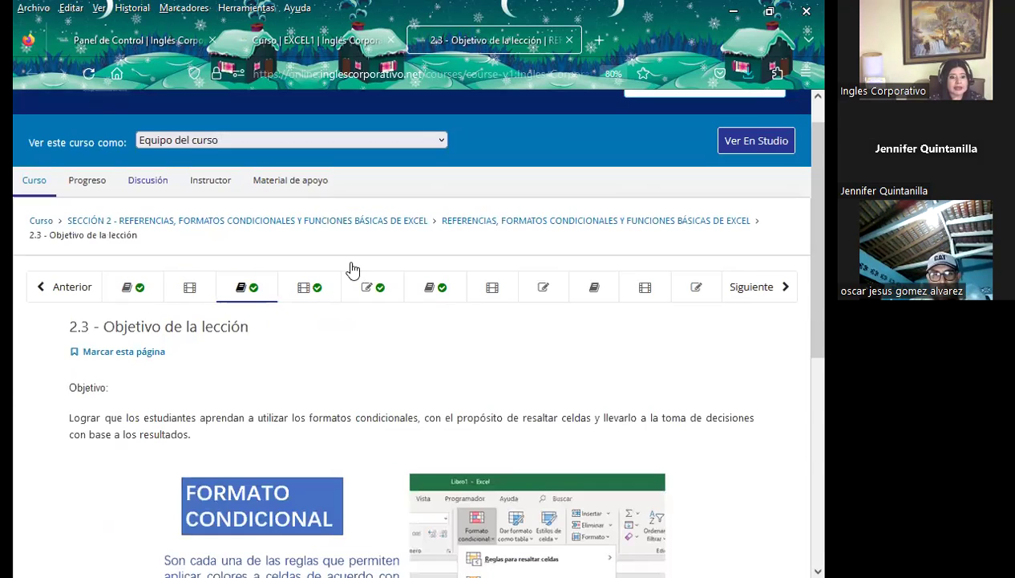
scroll(304, 335, "up", 1)
left_click(310, 323)
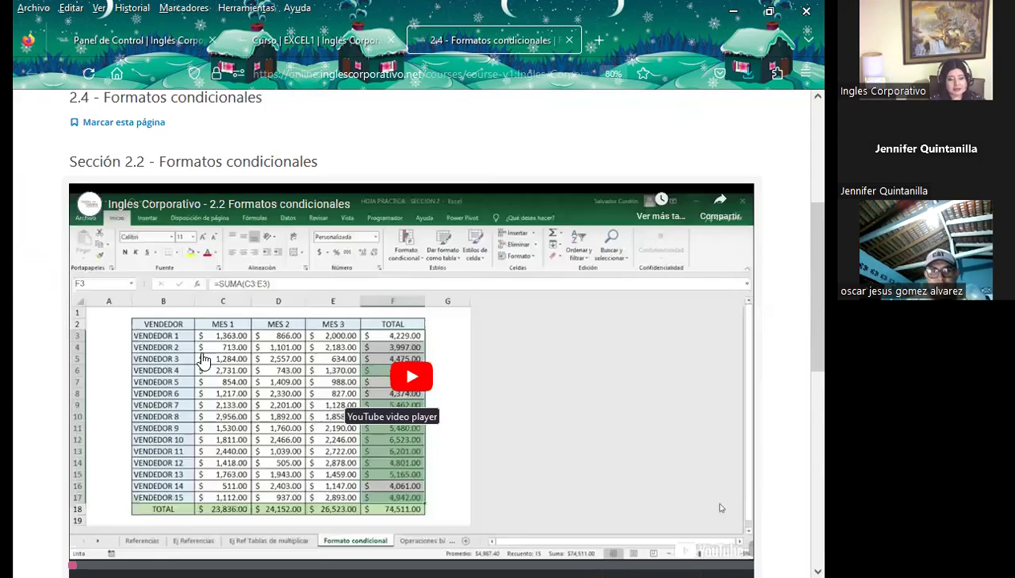
scroll(389, 401, "down", 3)
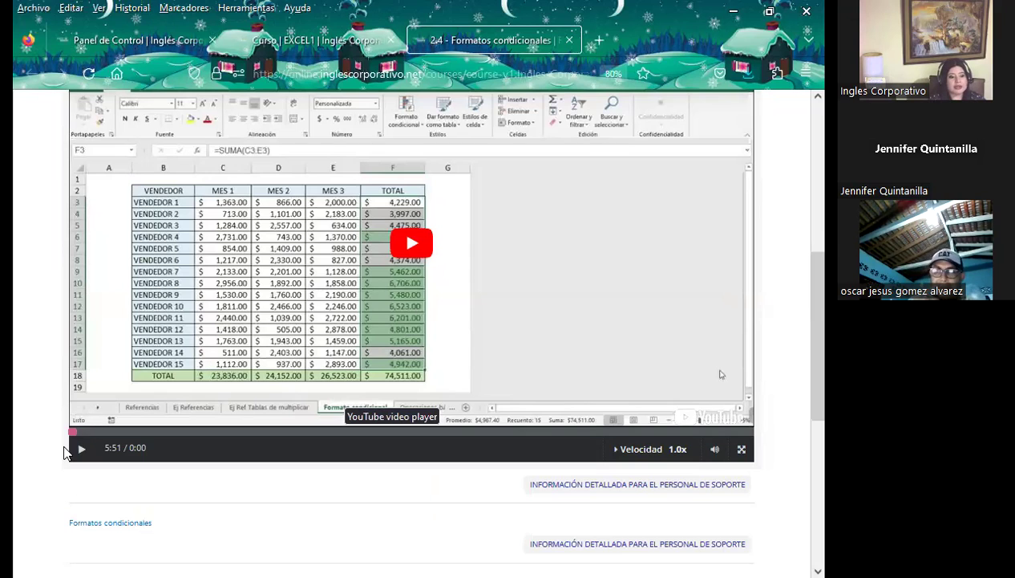
scroll(112, 431, "down", 3)
scroll(147, 369, "up", 3)
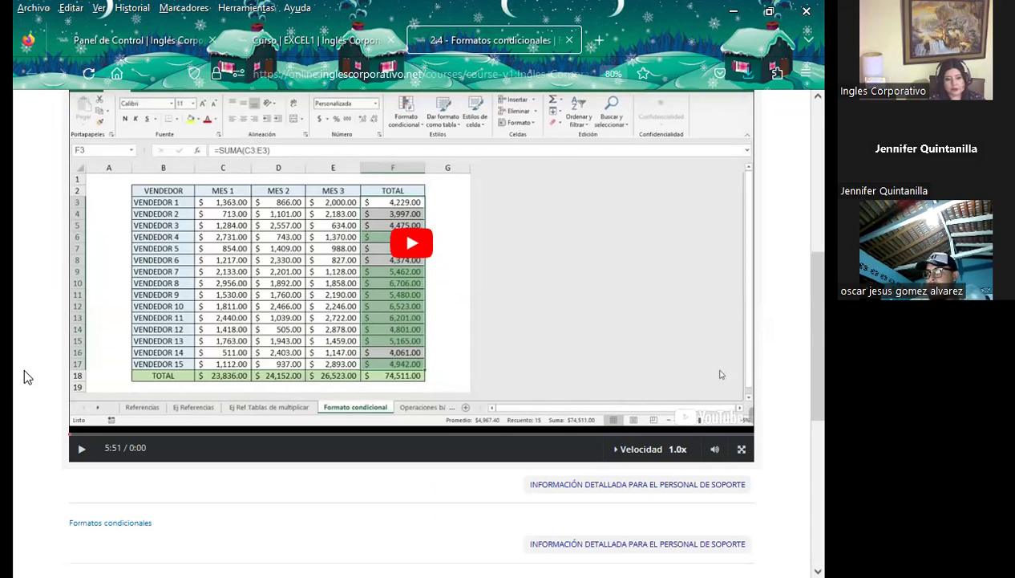
scroll(20, 371, "down", 2)
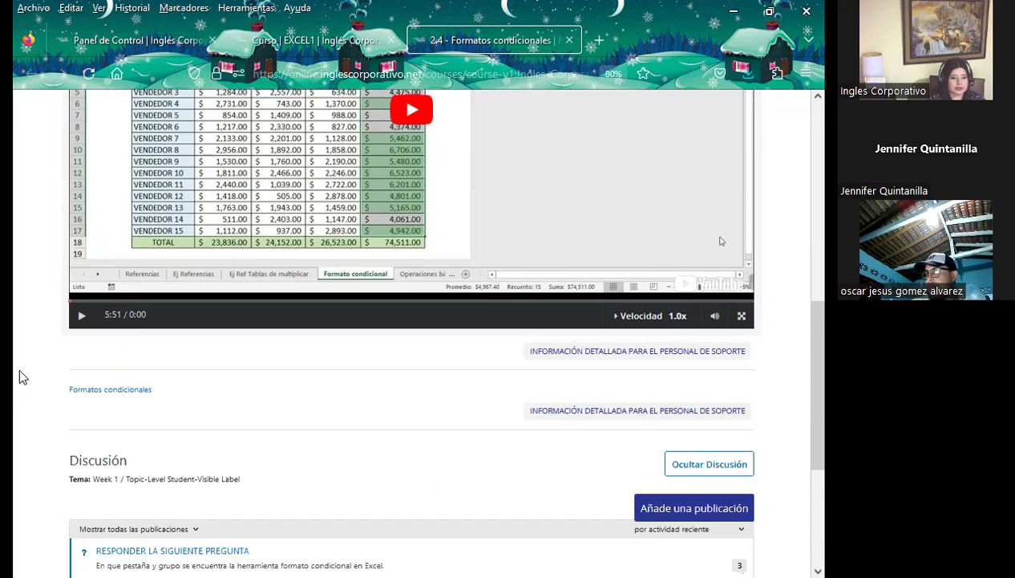
scroll(19, 371, "down", 3)
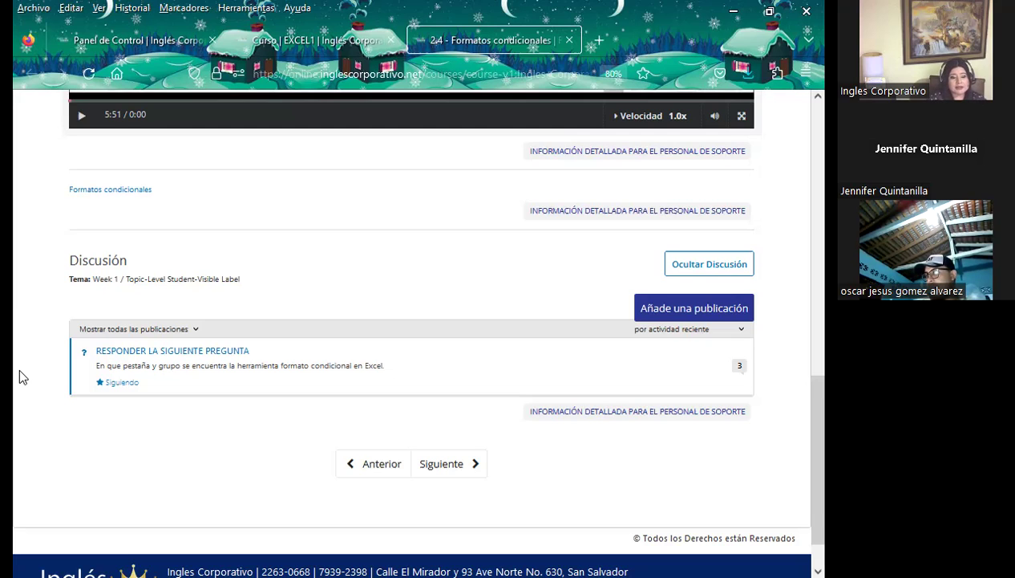
Open the RESPONDER LA SIGUIENTE PREGUNTA discussion, start a reply, then scroll back toward the lesson video.
left_click(132, 359)
scroll(241, 381, "down", 3)
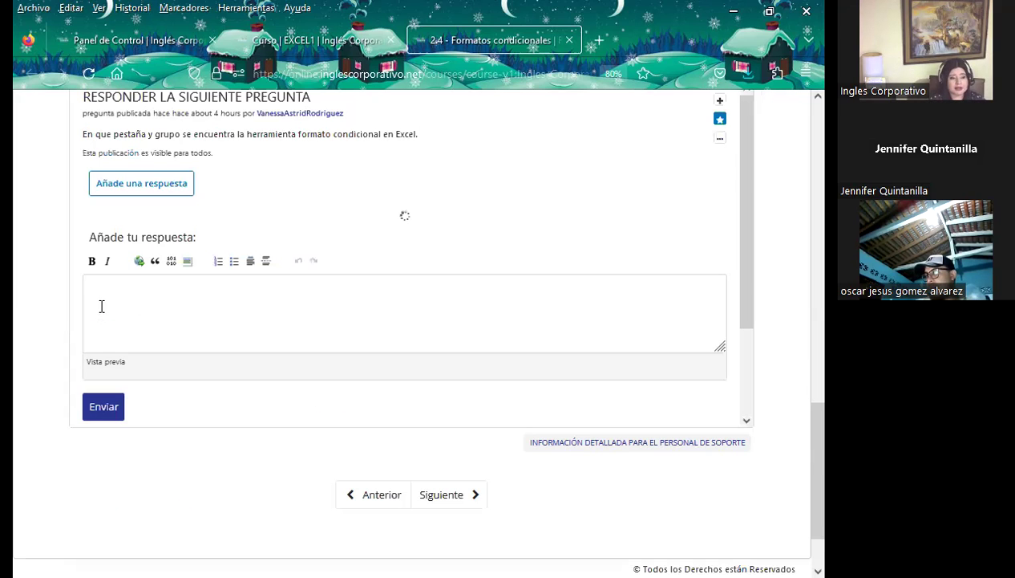
left_click(106, 302)
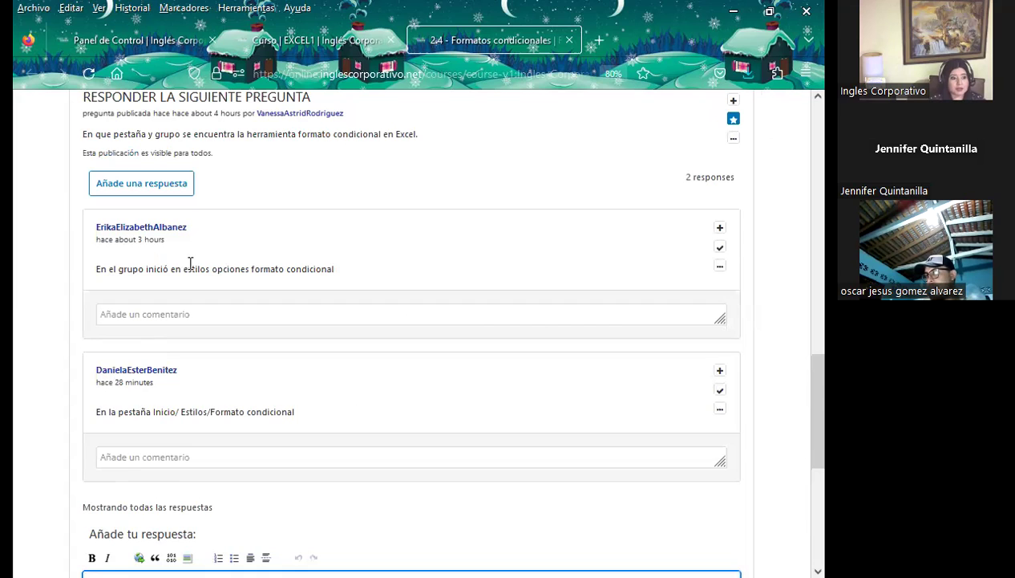
scroll(148, 385, "down", 2)
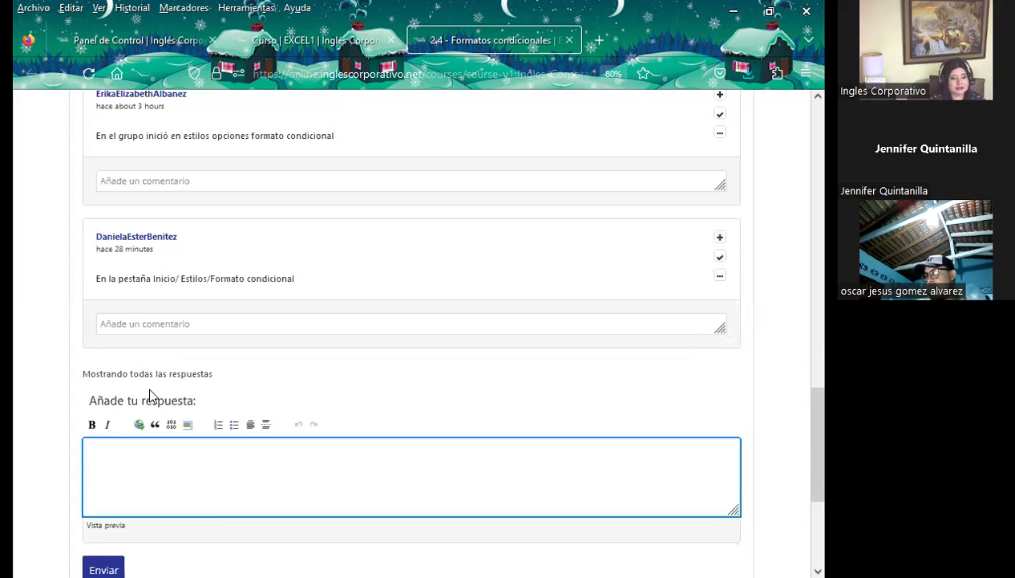
scroll(104, 283, "up", 2)
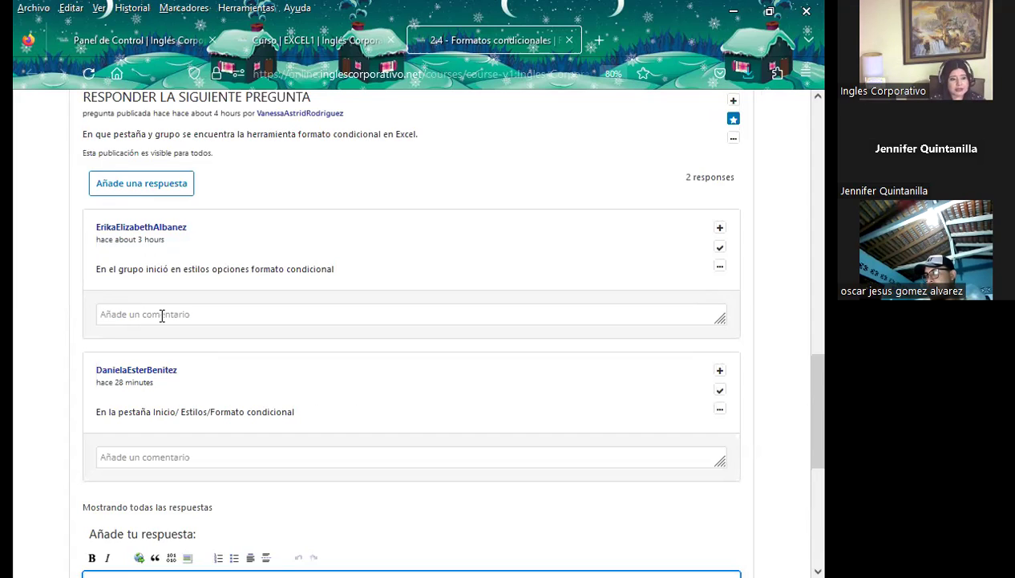
scroll(290, 295, "down", 3)
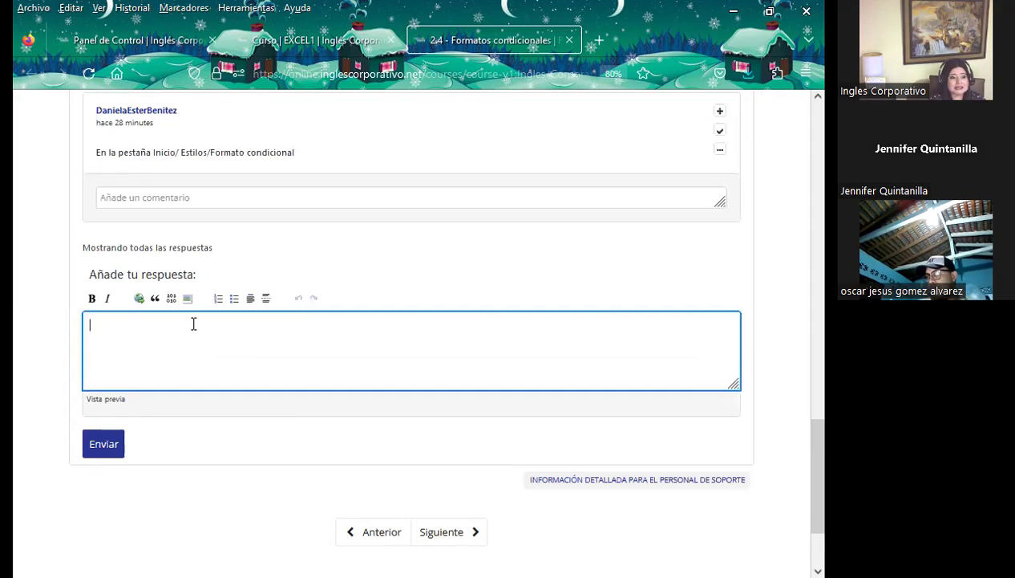
scroll(120, 329, "down", 1)
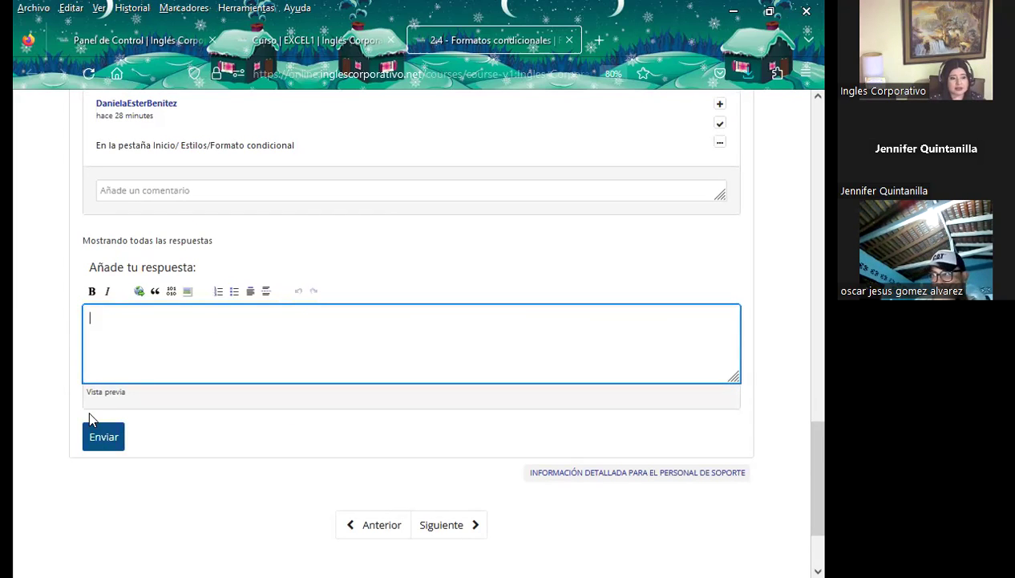
scroll(48, 377, "up", 6)
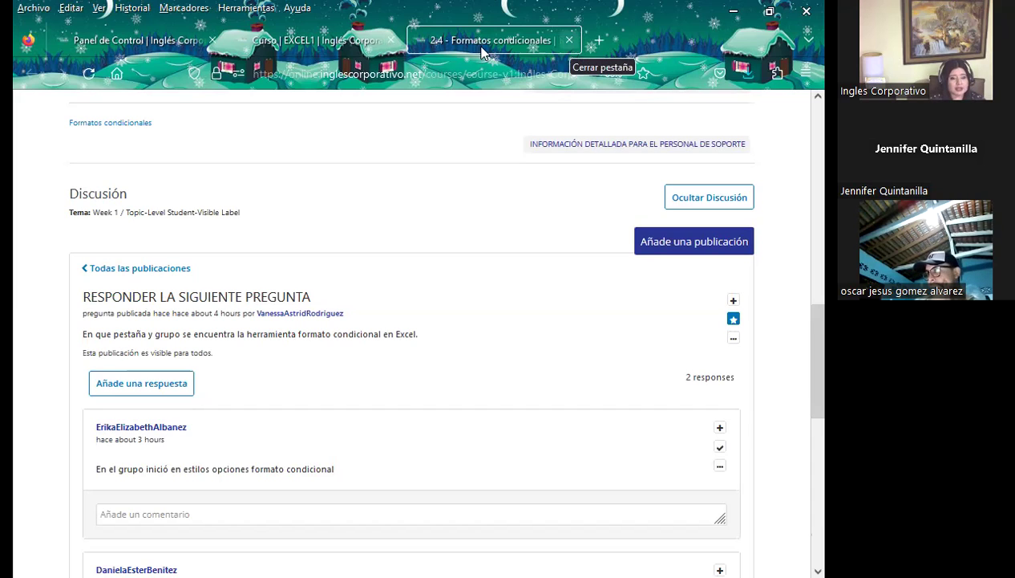
Scroll back up to the top of the 2.4 lesson page.
scroll(493, 397, "up", 10)
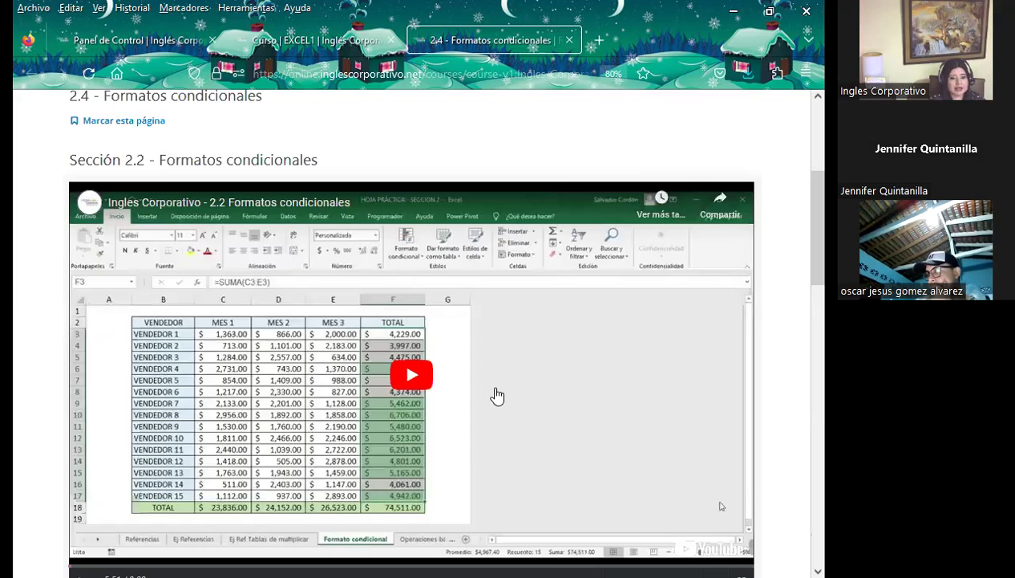
scroll(392, 498, "up", 3)
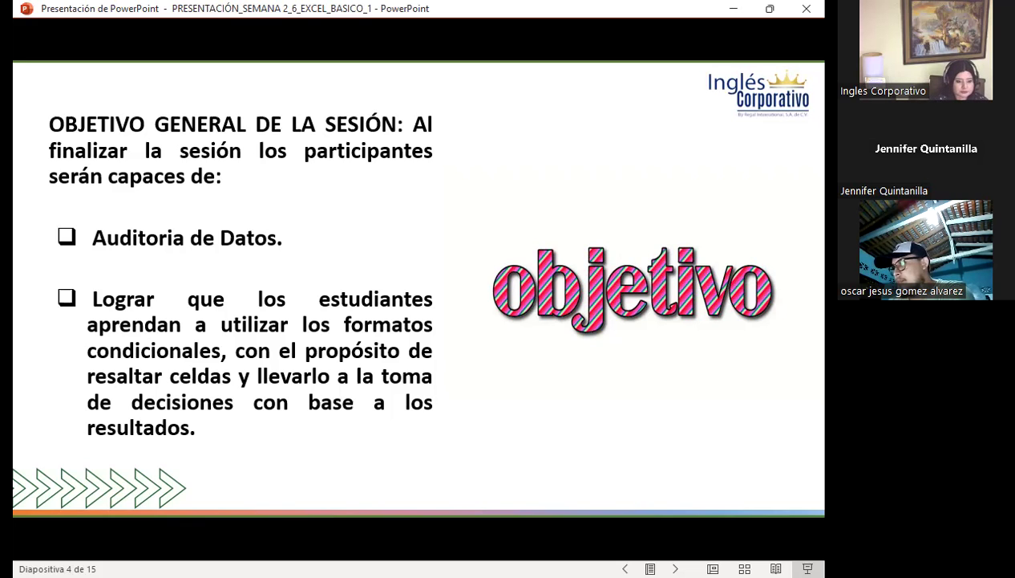
Advance to slide 5, Auditoría de Datos, with its formula-auditing example.
key("Right")
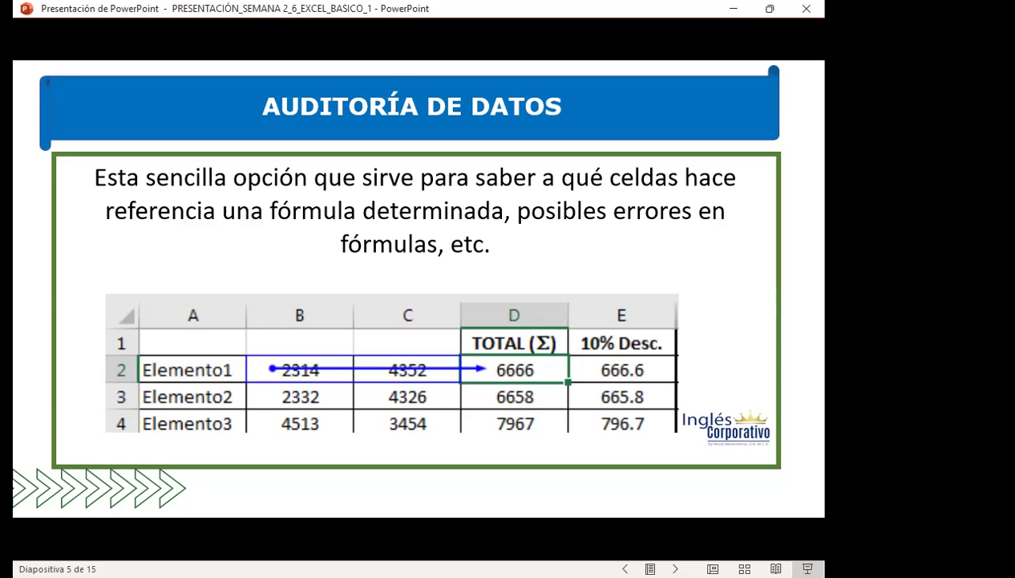
key("Right")
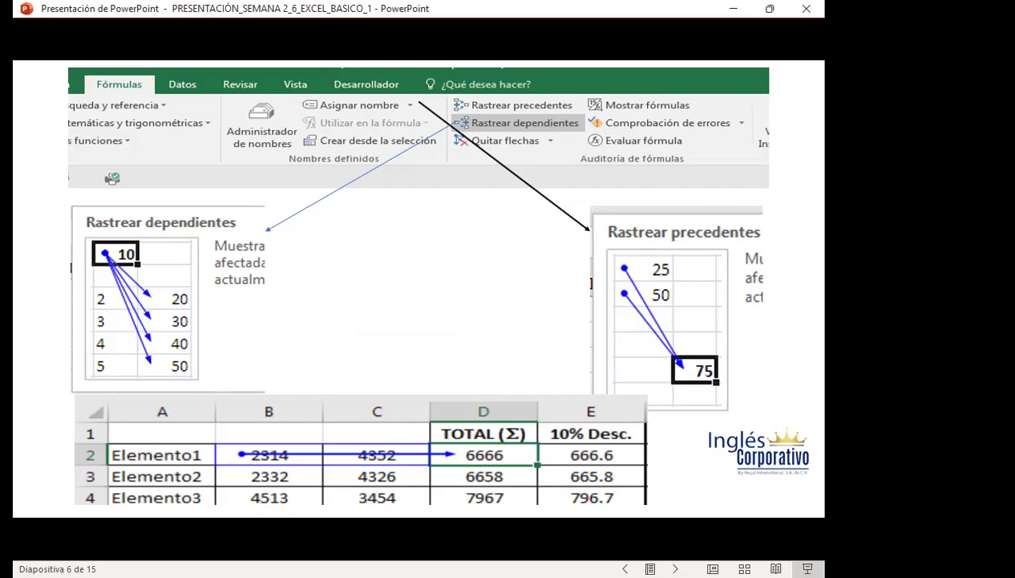
Advance to slide 7, DEFINICIÓN, which defines conditional formatting.
key("Right")
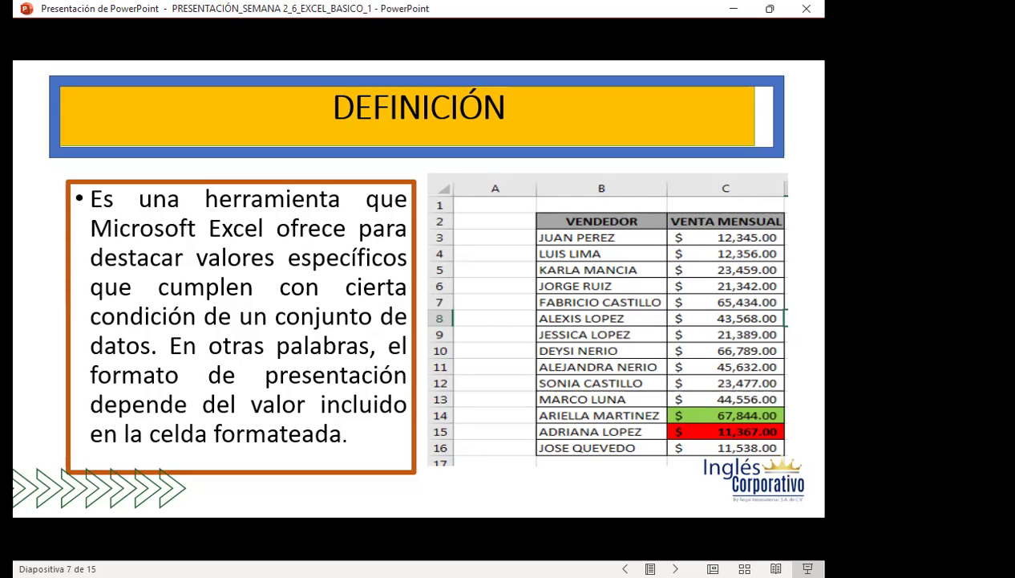
Step through slide 8 on cell-highlighting rules to slide 9, Reglas superiores e inferiores.
key("Right")
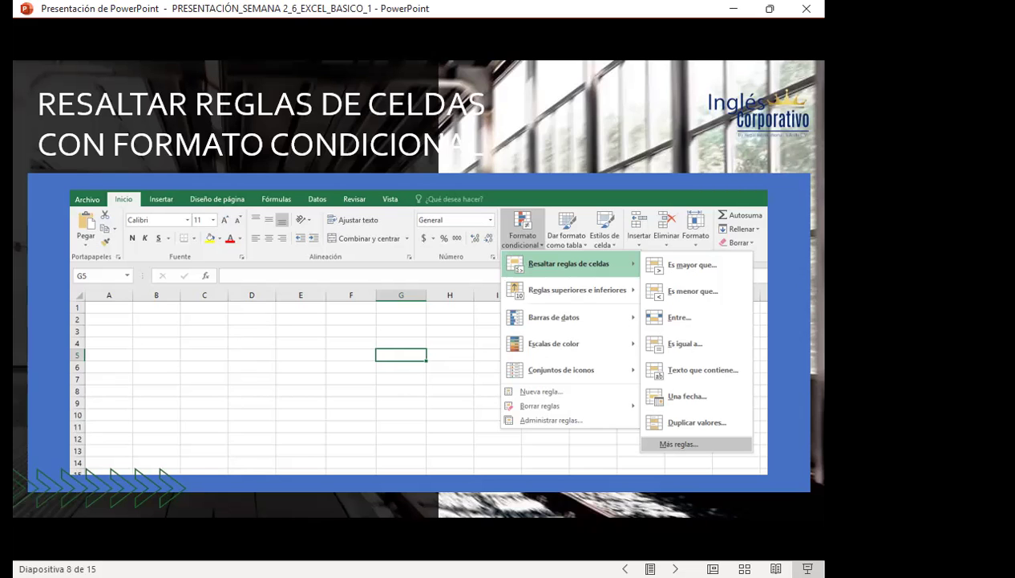
key("Right")
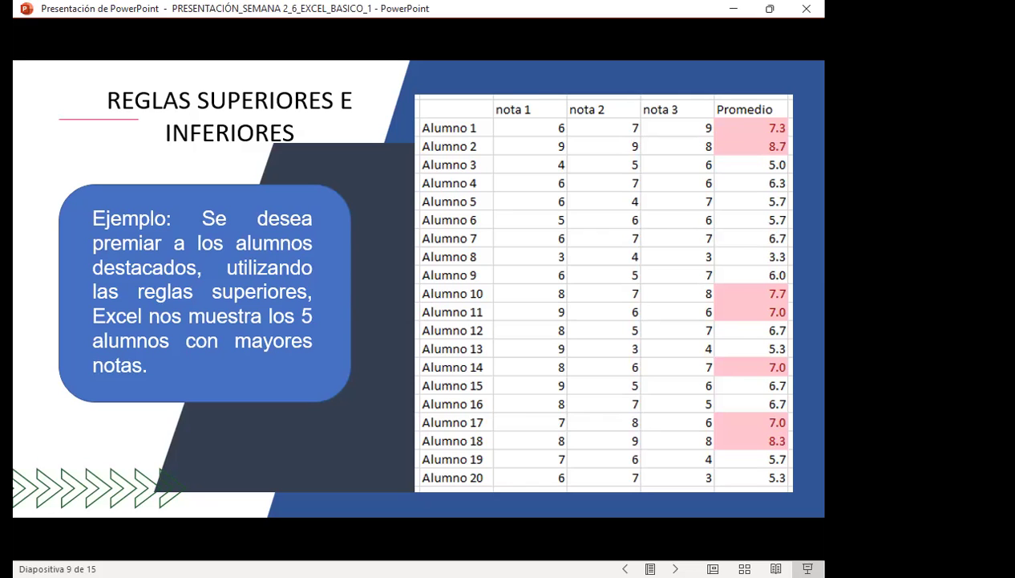
Advance through slide 10 on colour scales to slide 11, Conjunto de iconos.
key("Right")
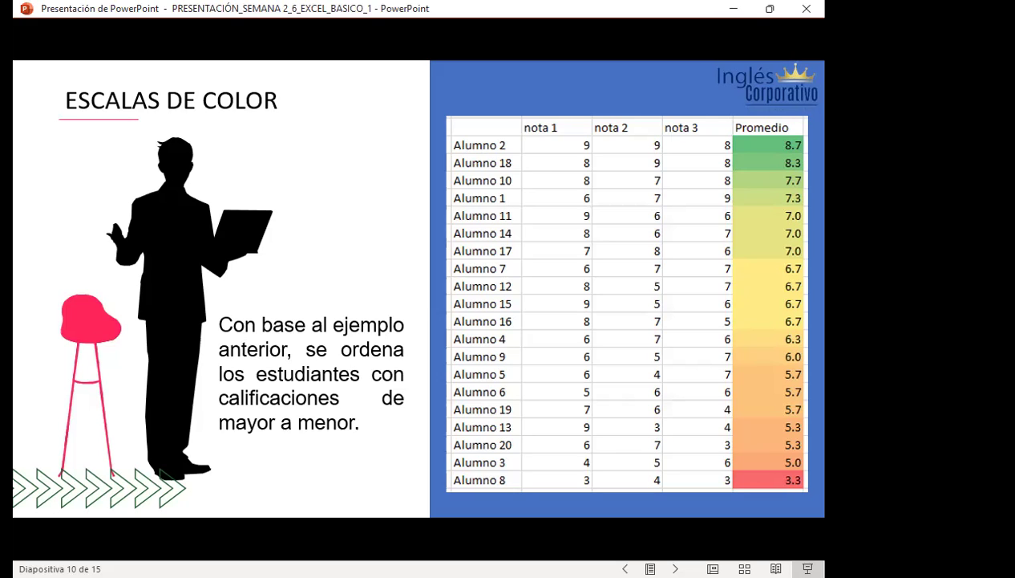
key("Right")
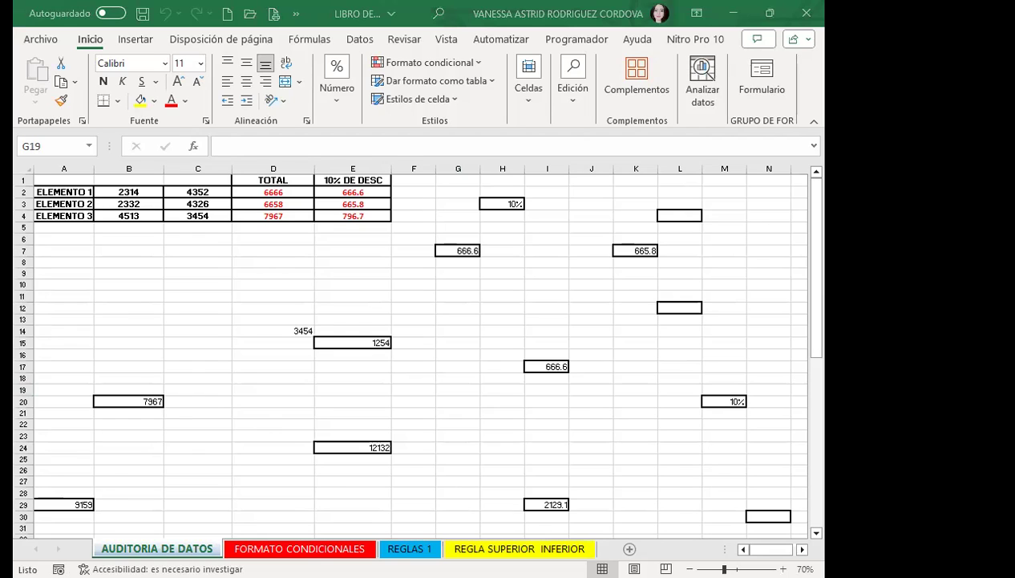
Select E9 and C15, switch to Fórmulas, and inspect D2's =SUMA(B2:C2) formula.
left_click(325, 277)
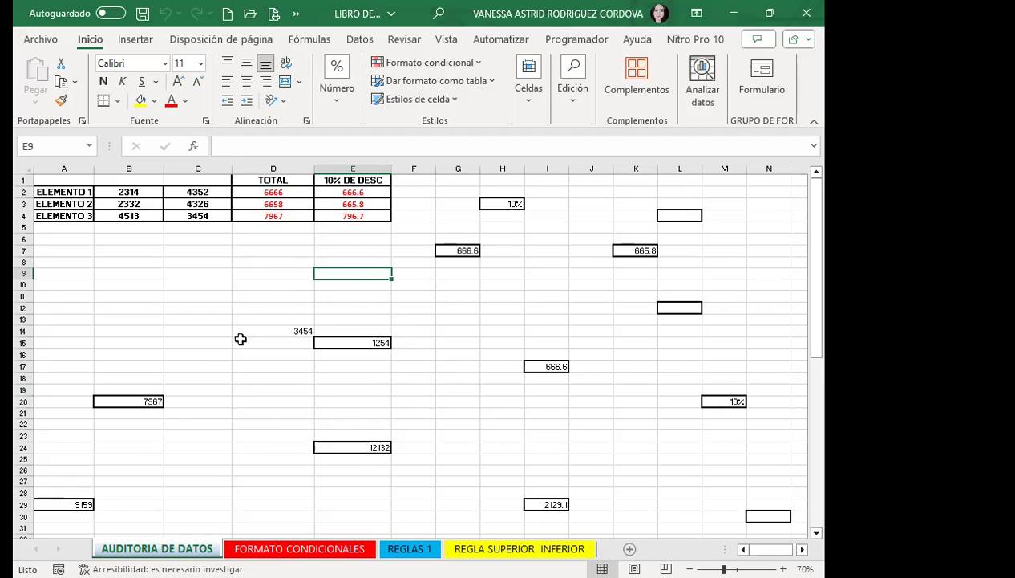
left_click(212, 338)
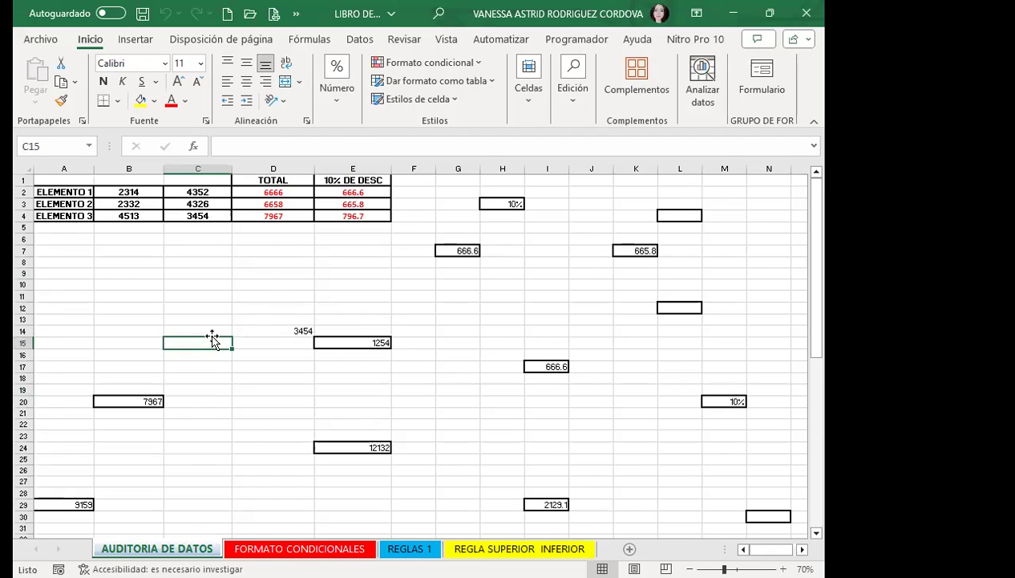
left_click(309, 40)
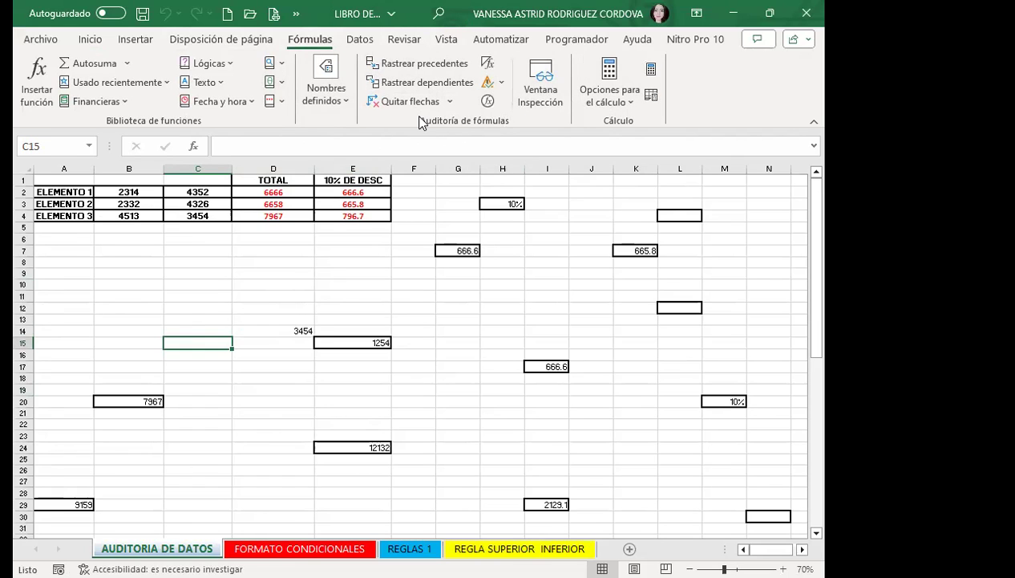
left_click(282, 193)
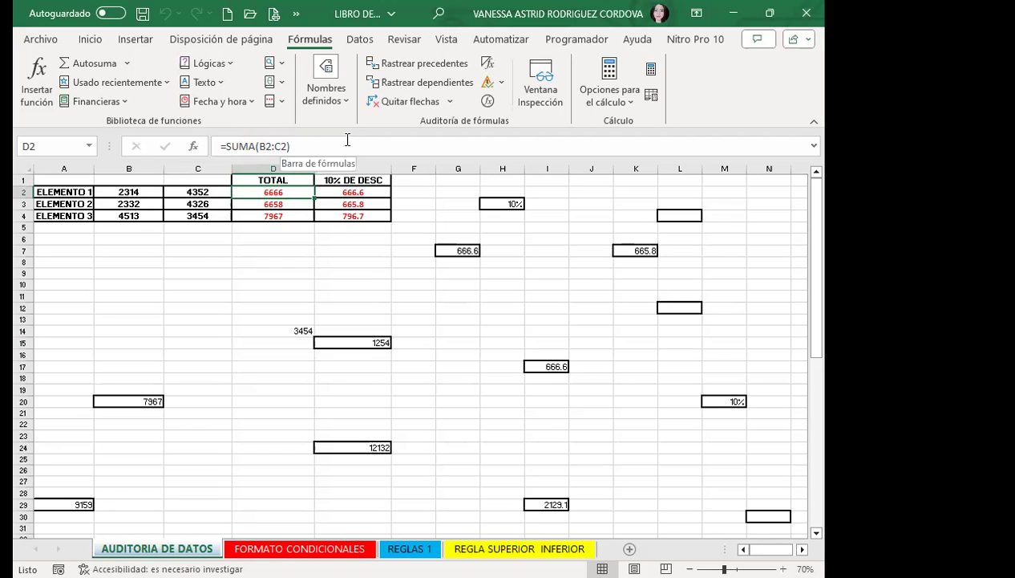
Uncheck Barra de fórmulas in the Vista tab's Mostrar options.
left_click(446, 39)
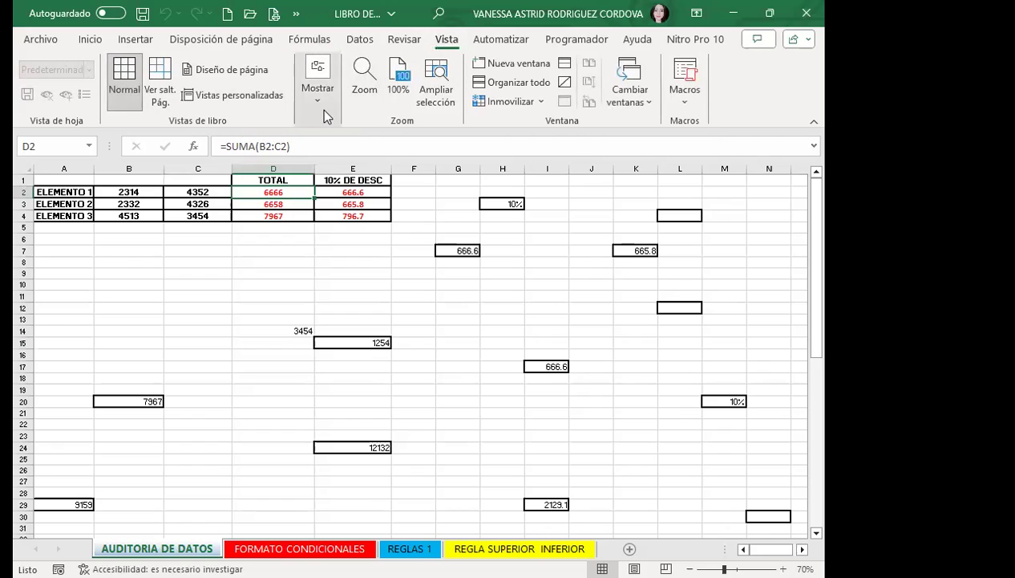
left_click(318, 89)
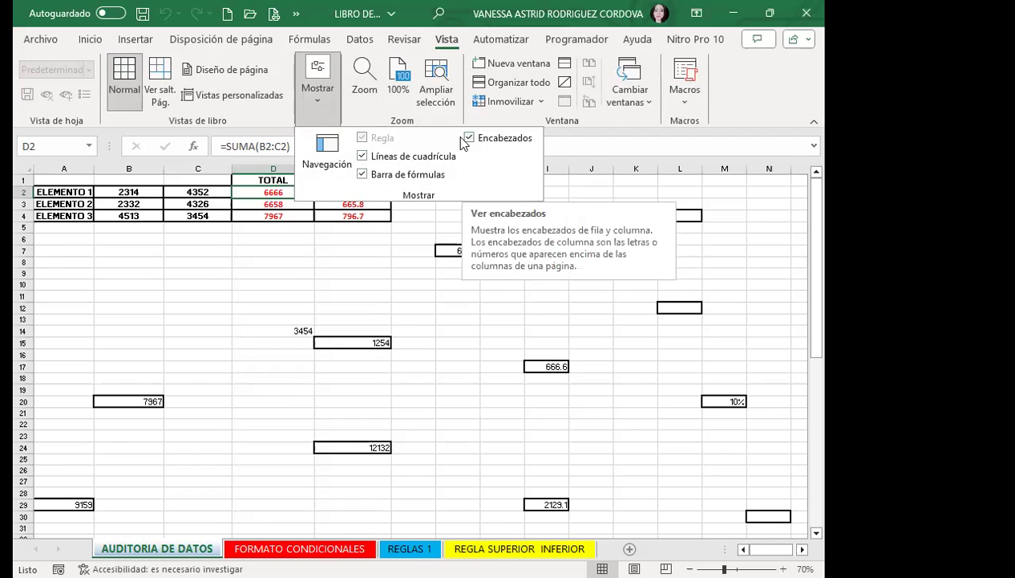
left_click(353, 174)
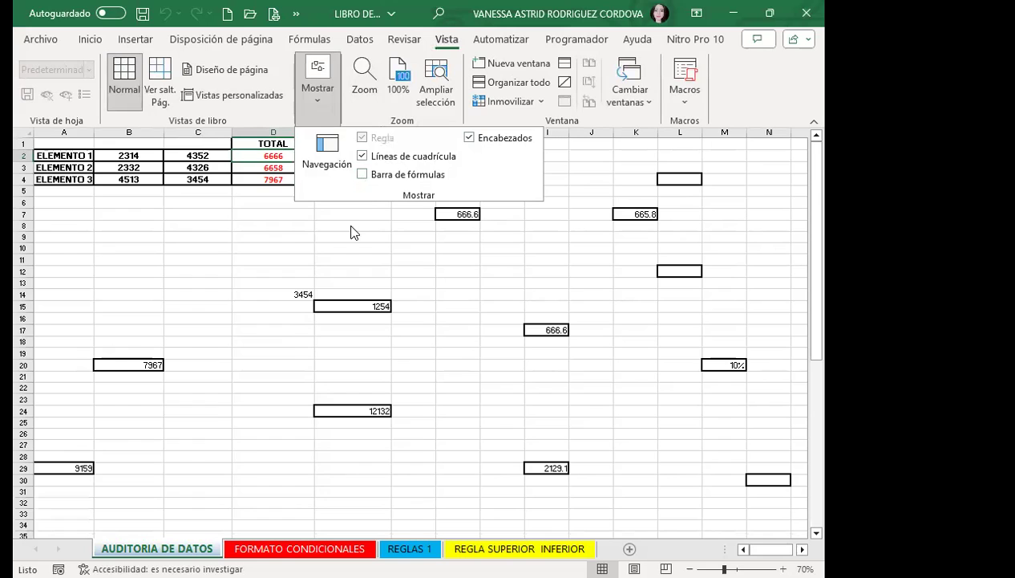
left_click(351, 232)
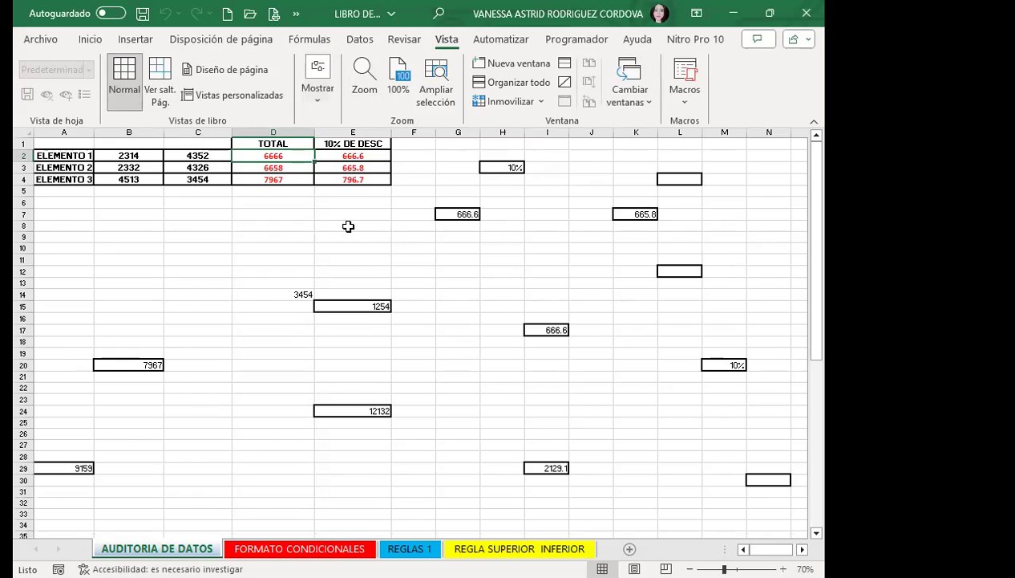
Trace the precedents of the D2 total and the dependents of E2's 666.6 discount.
left_click(297, 45)
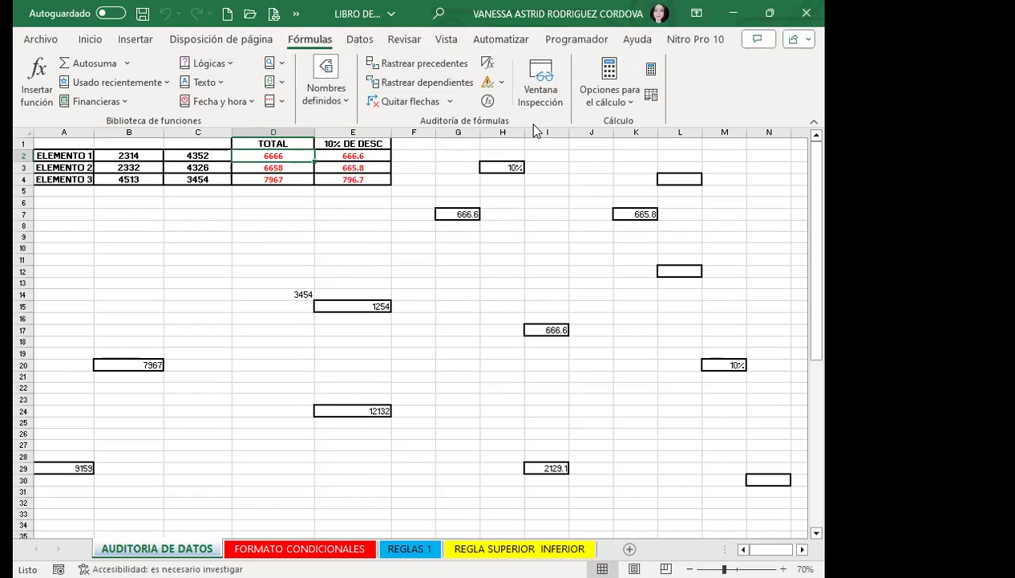
left_click(415, 67)
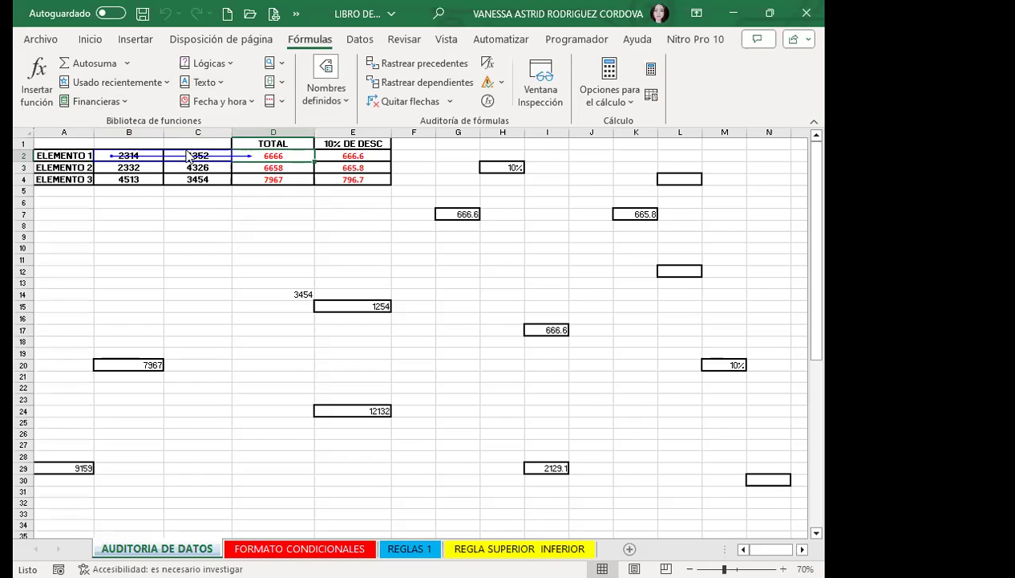
left_click(323, 156)
left_click(423, 83)
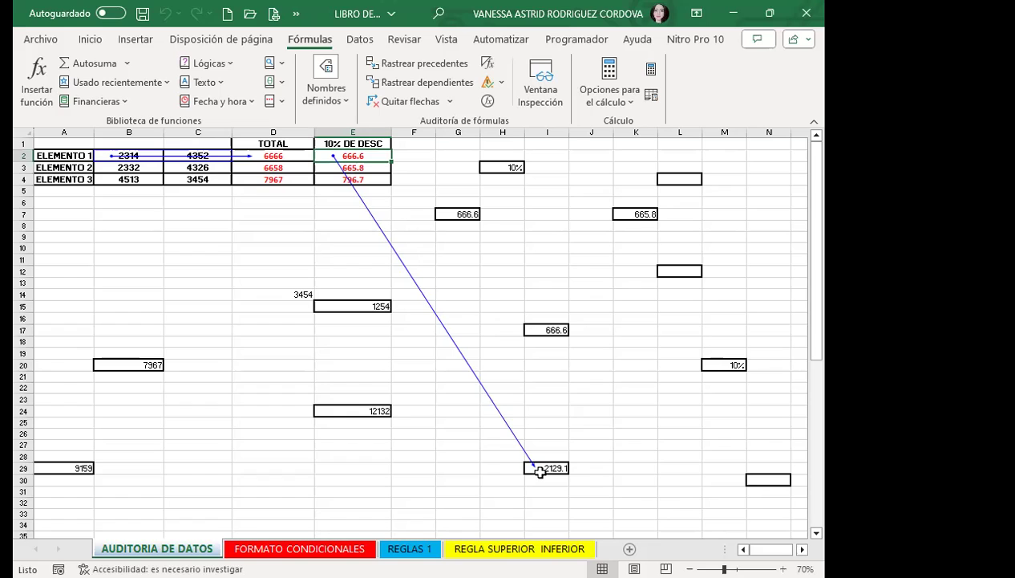
Trace E24's precedents, showing arrows from C2:C4 into the 12132 total.
left_click(347, 410)
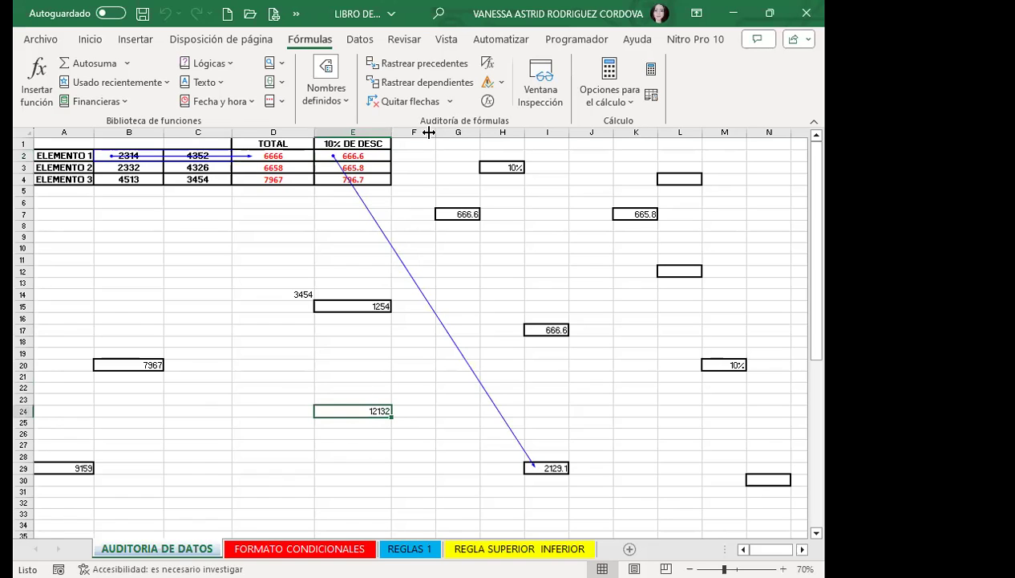
left_click(452, 84)
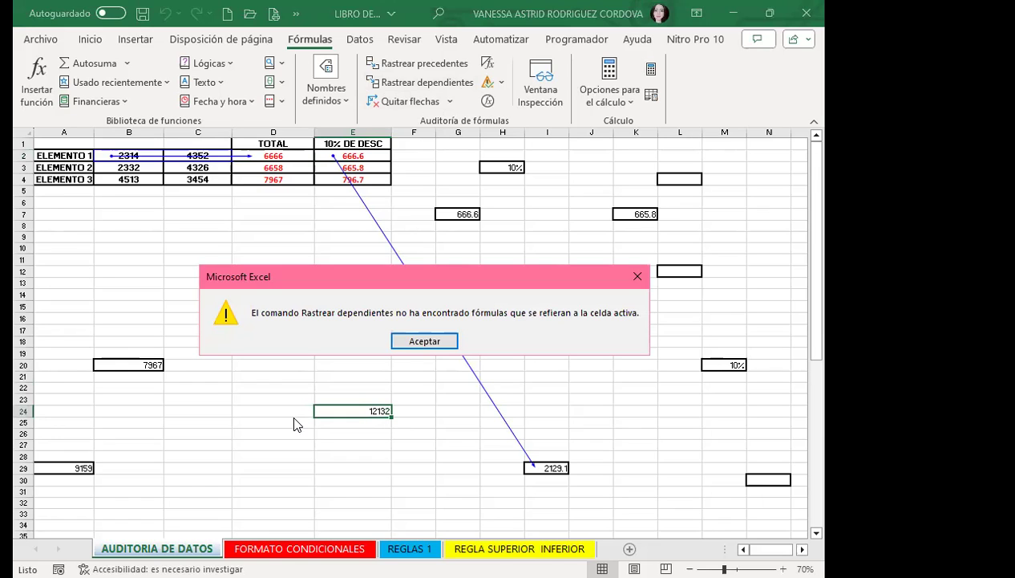
left_click(434, 340)
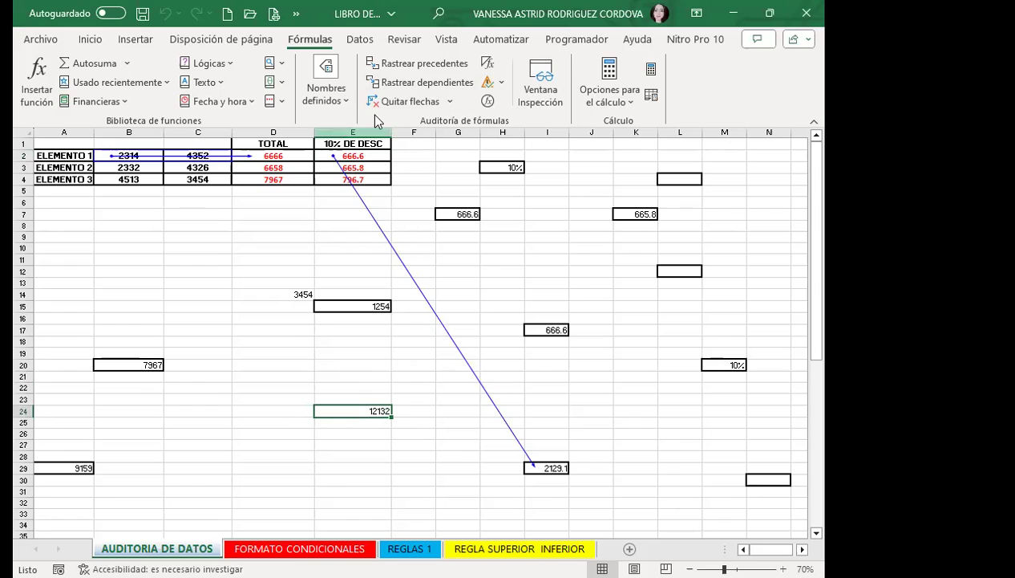
left_click(412, 64)
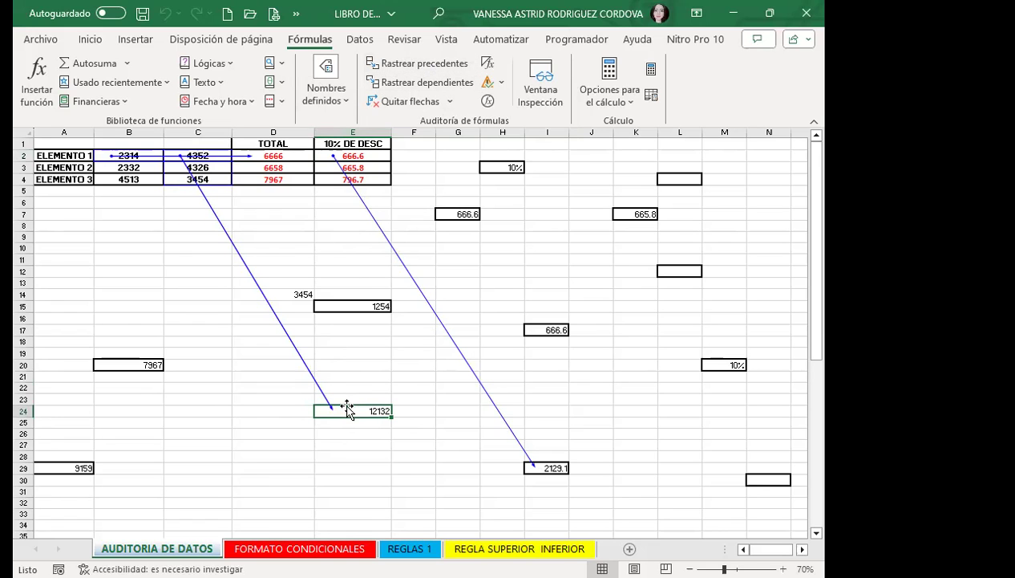
Turn on Barra de fórmulas under Vista > Mostrar, then select B20 to read its formula.
left_click(447, 40)
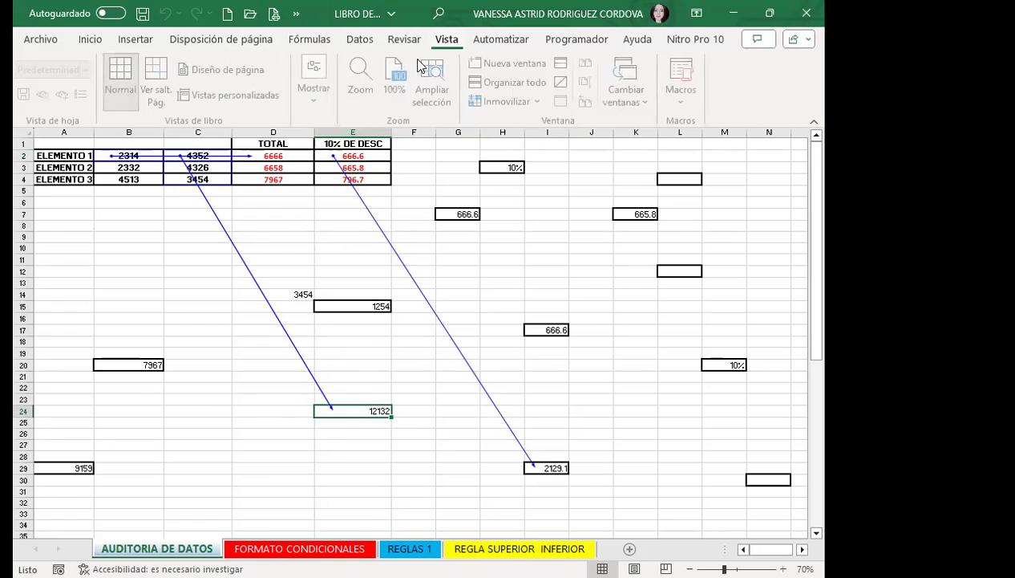
left_click(318, 84)
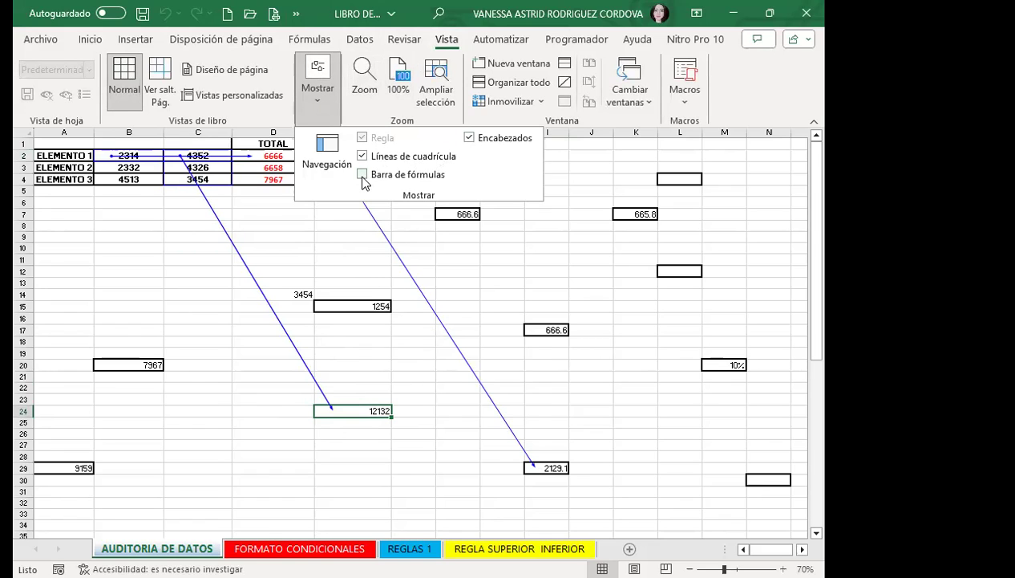
left_click(363, 175)
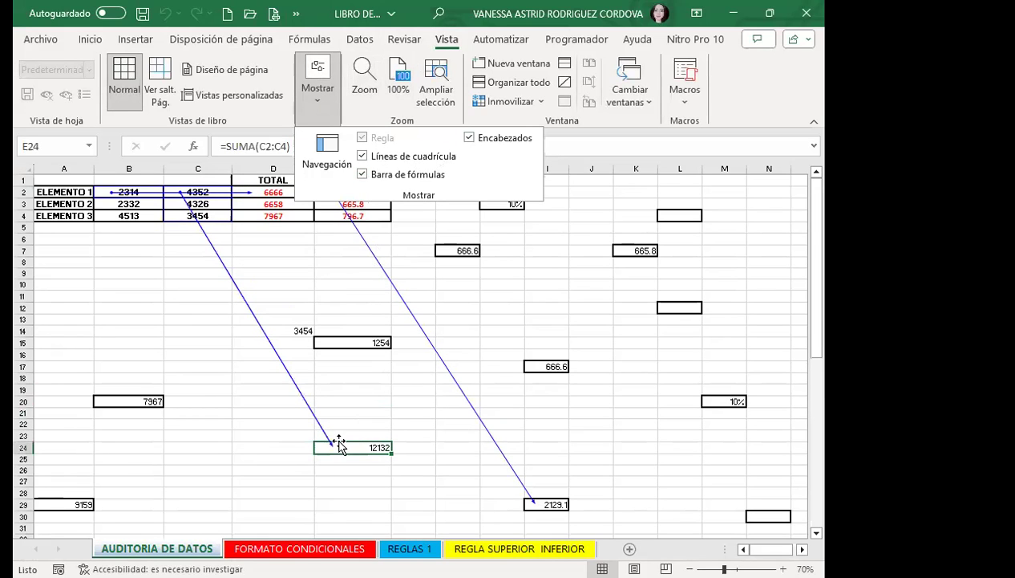
left_click(339, 446)
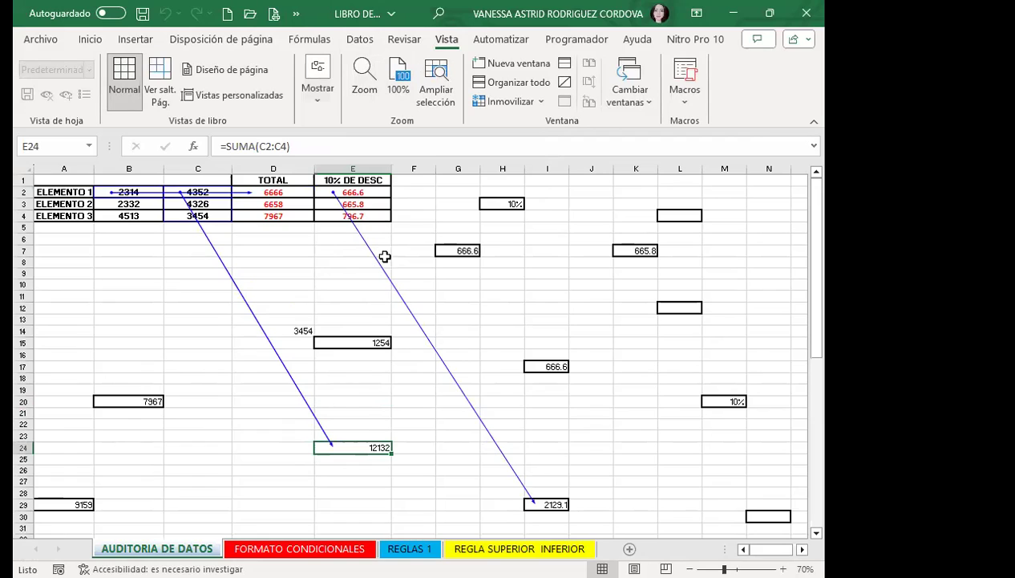
left_click(125, 393)
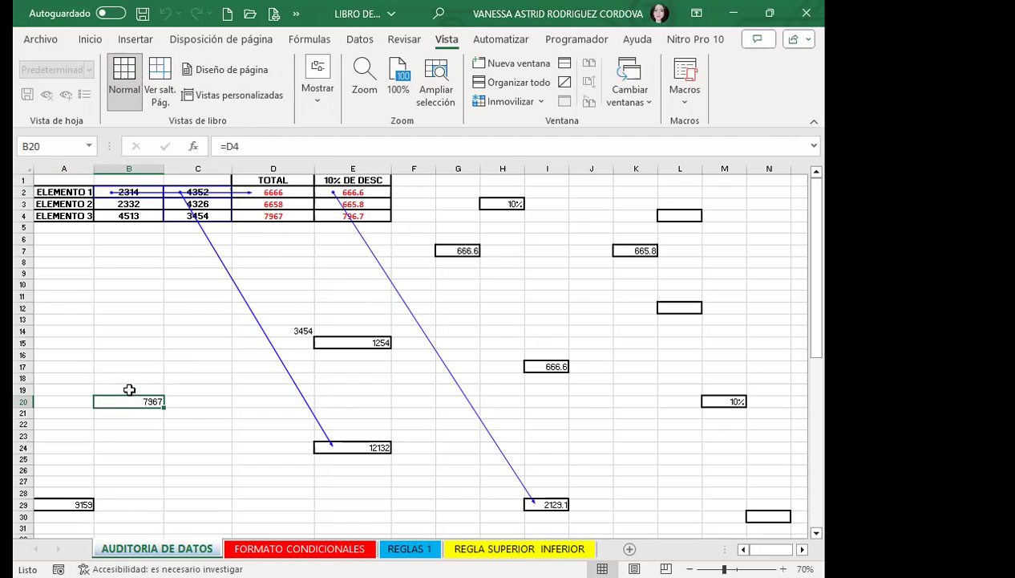
Trace precedents for B20, I17 and G7 in turn, then select the plain value in E15.
left_click(305, 42)
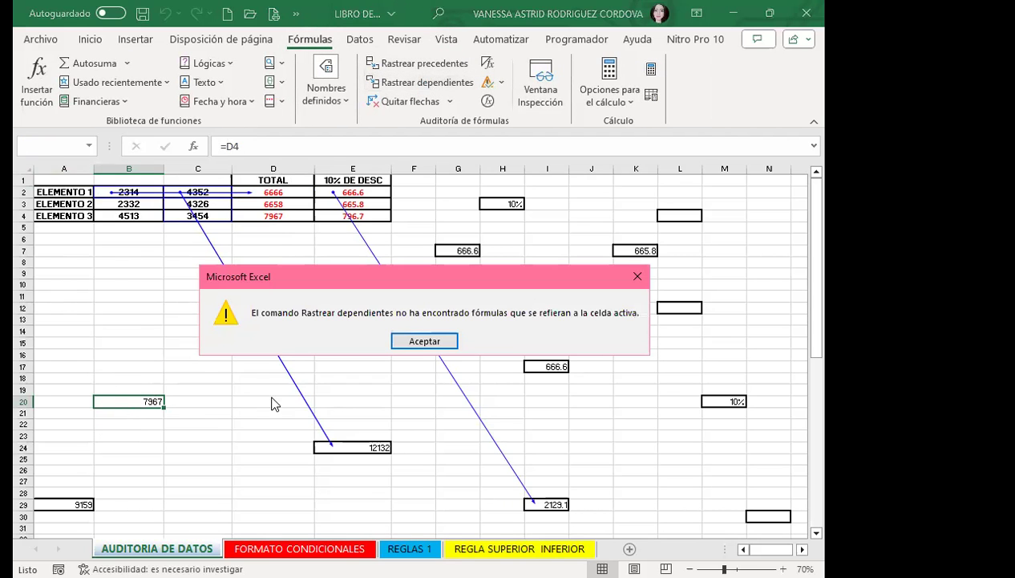
left_click(418, 345)
left_click(449, 69)
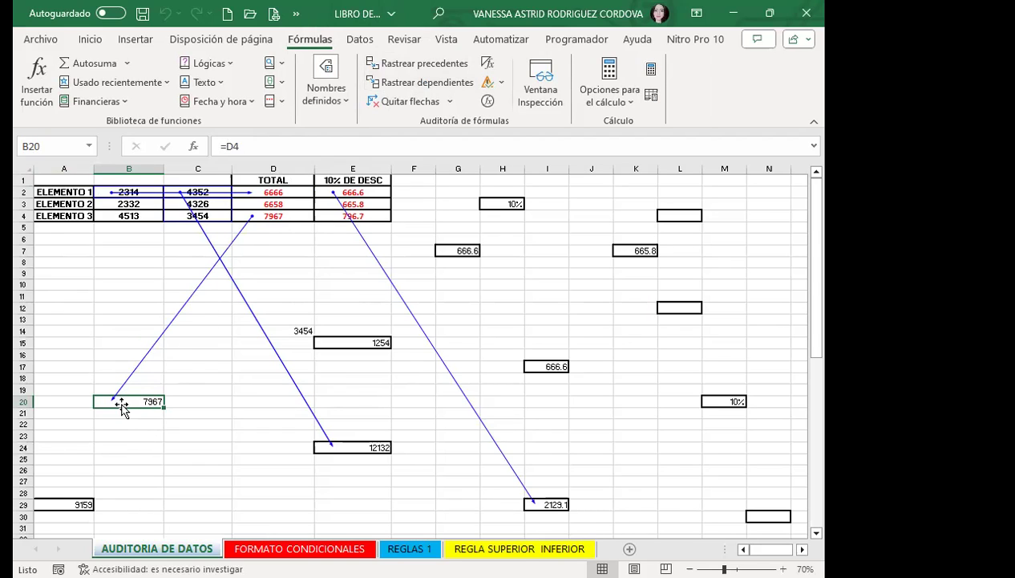
left_click(530, 366)
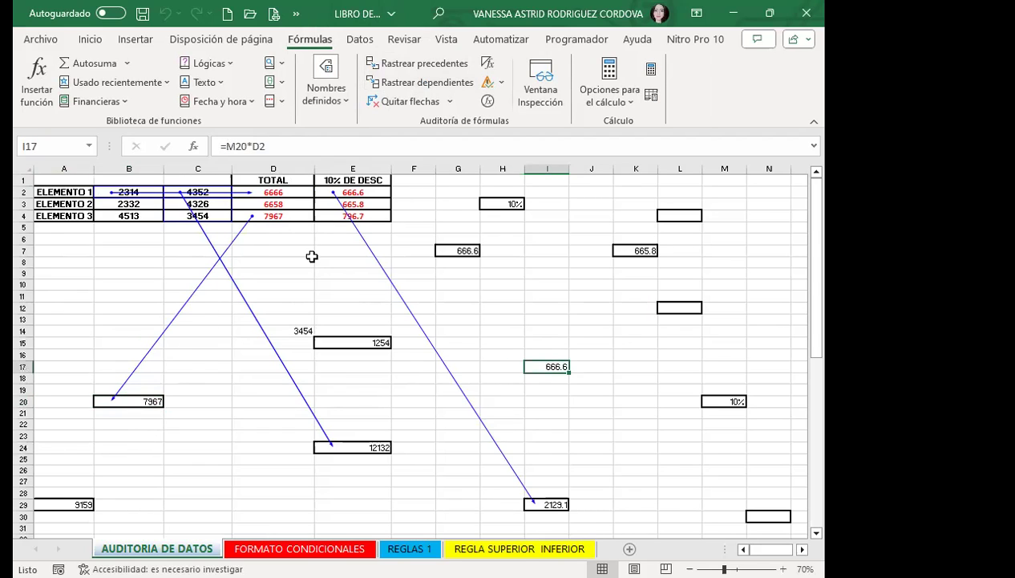
left_click(401, 63)
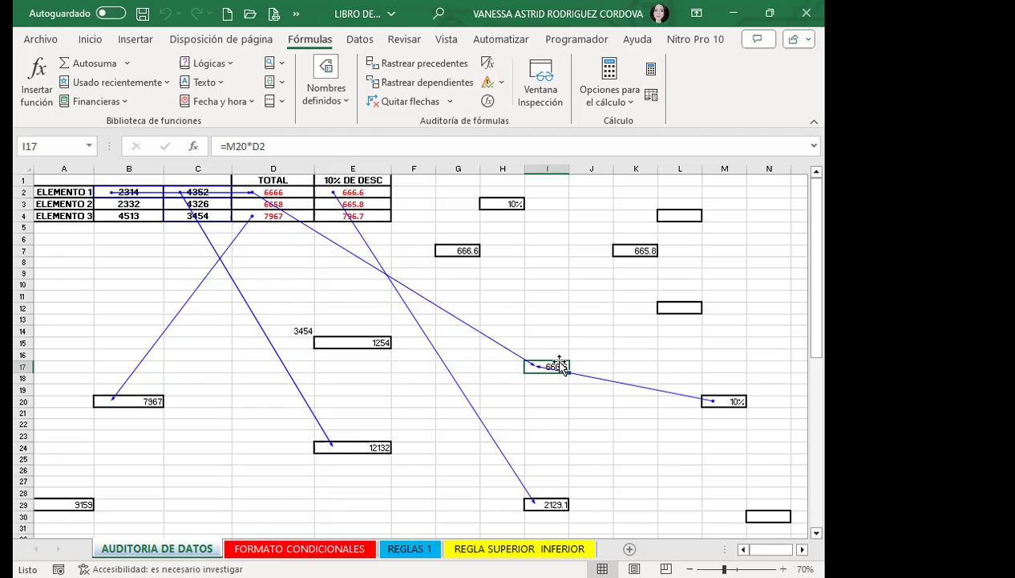
left_click(457, 251)
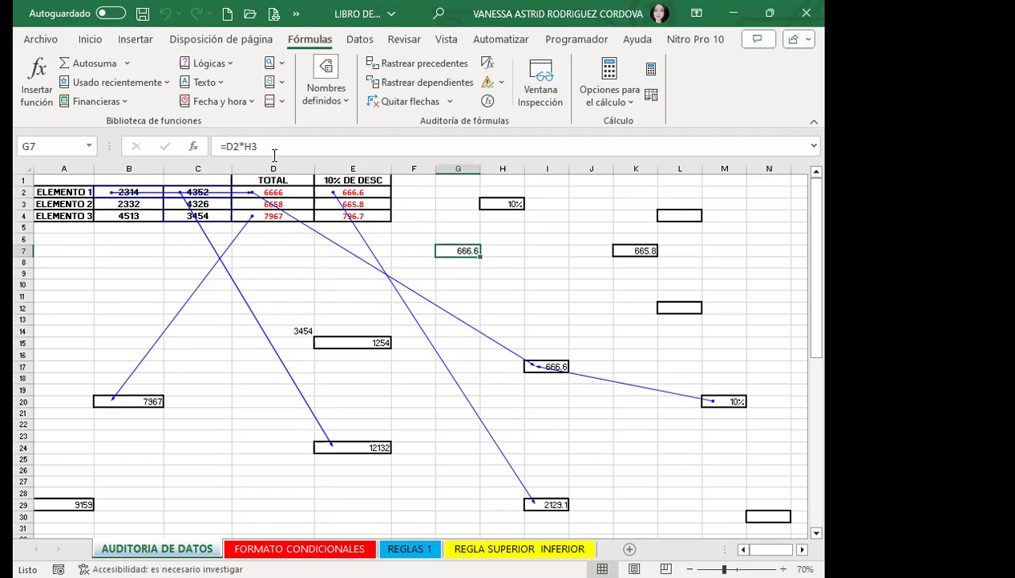
left_click(418, 63)
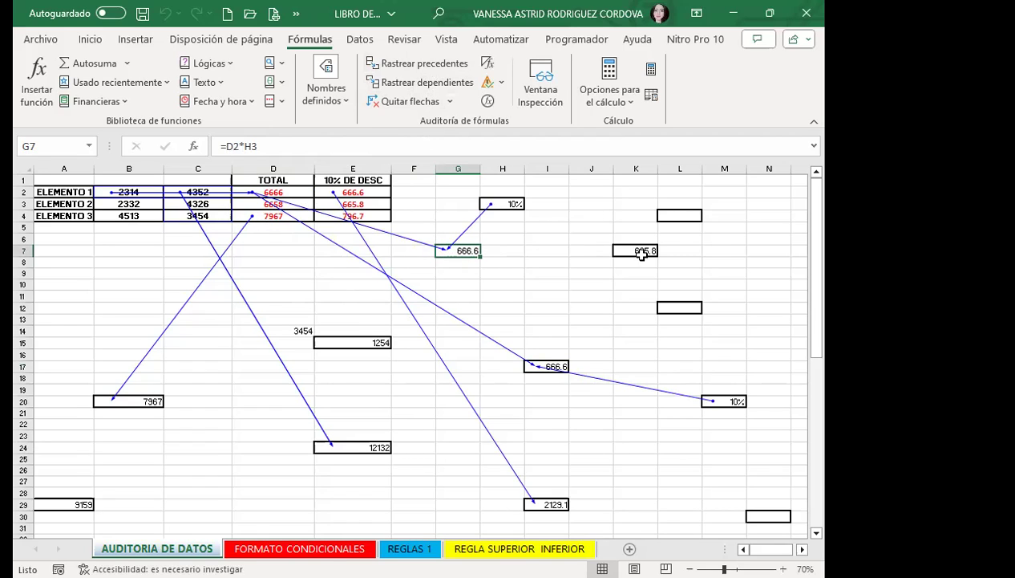
left_click(358, 347)
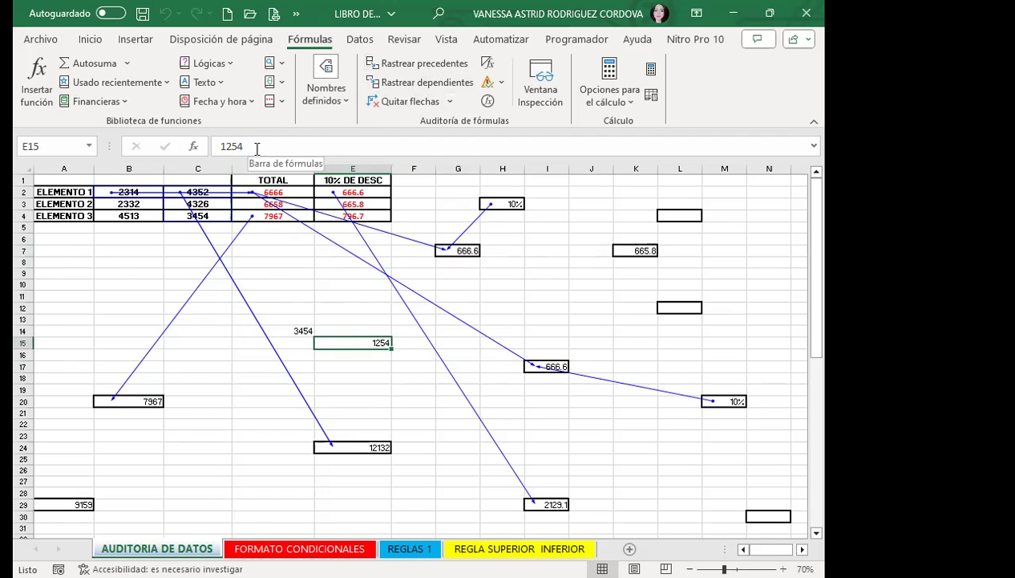
left_click(443, 64)
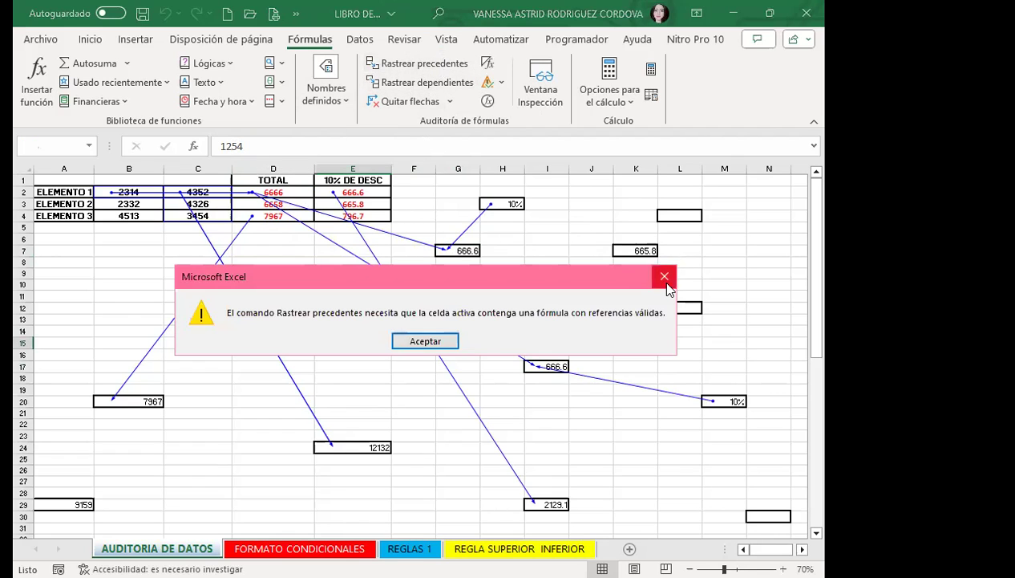
left_click(666, 283)
left_click(463, 87)
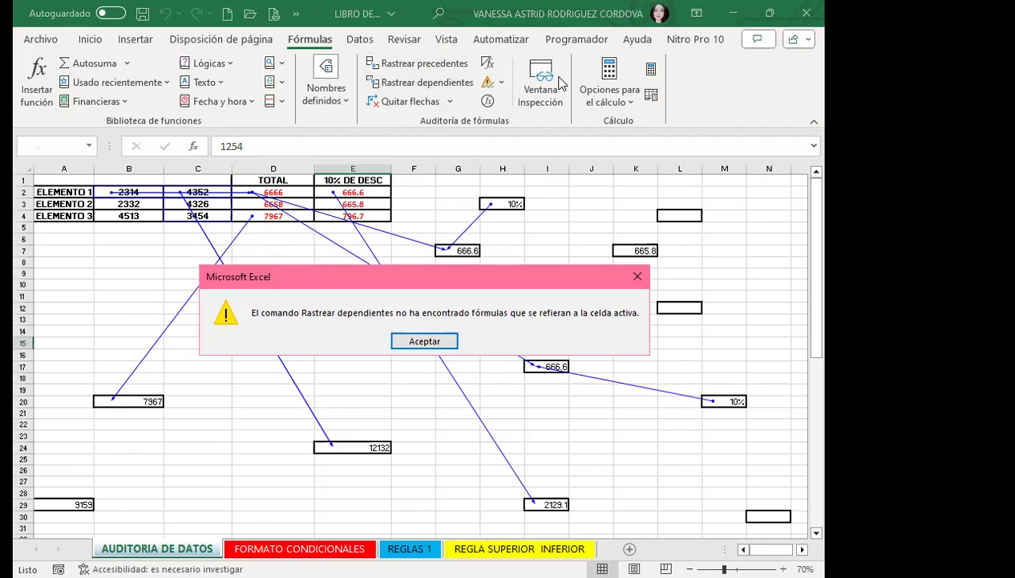
left_click(638, 276)
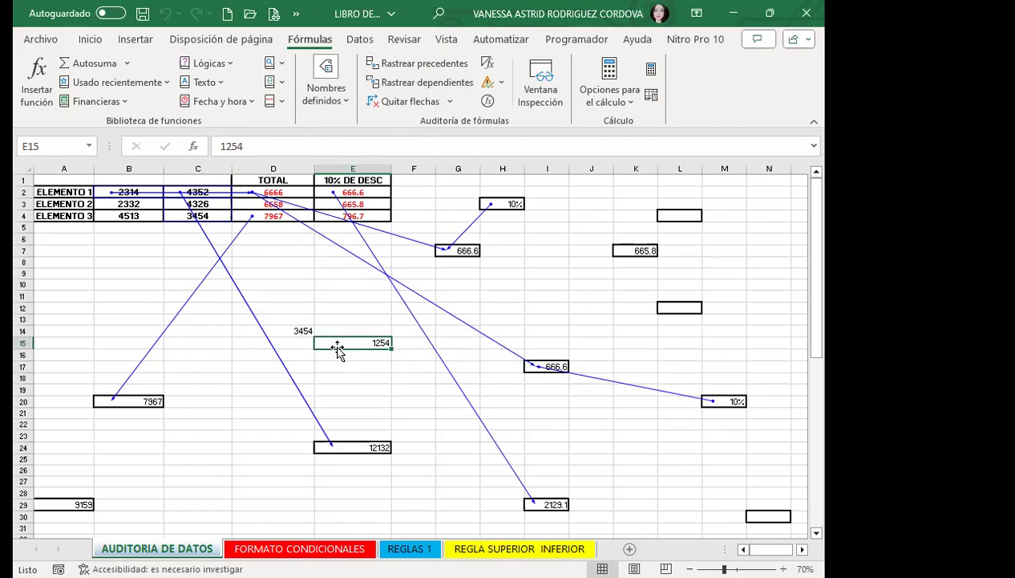
left_click(631, 250)
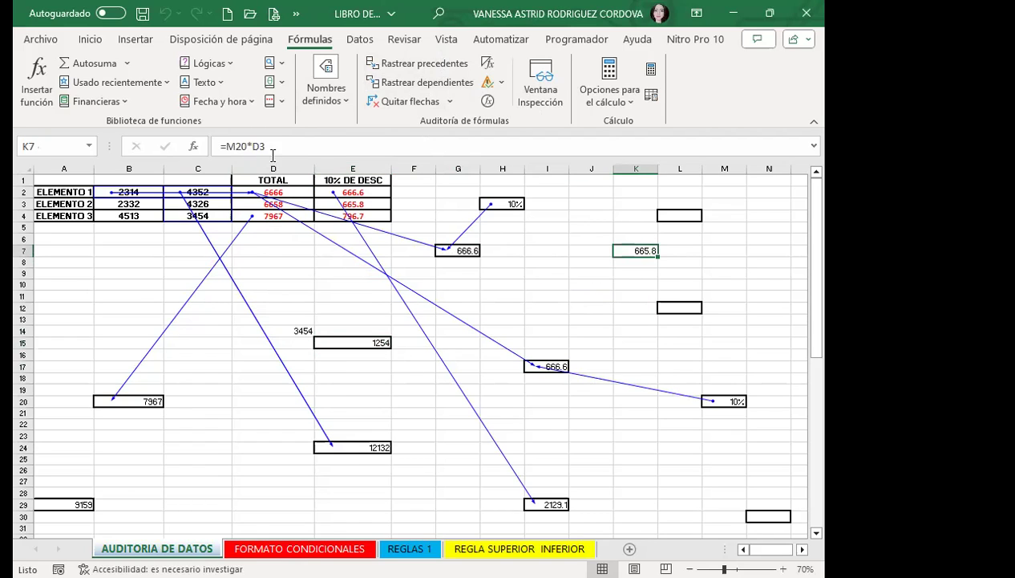
Trace K7's precedents, showing arrows from D3 and M20 into 665.8.
left_click(421, 63)
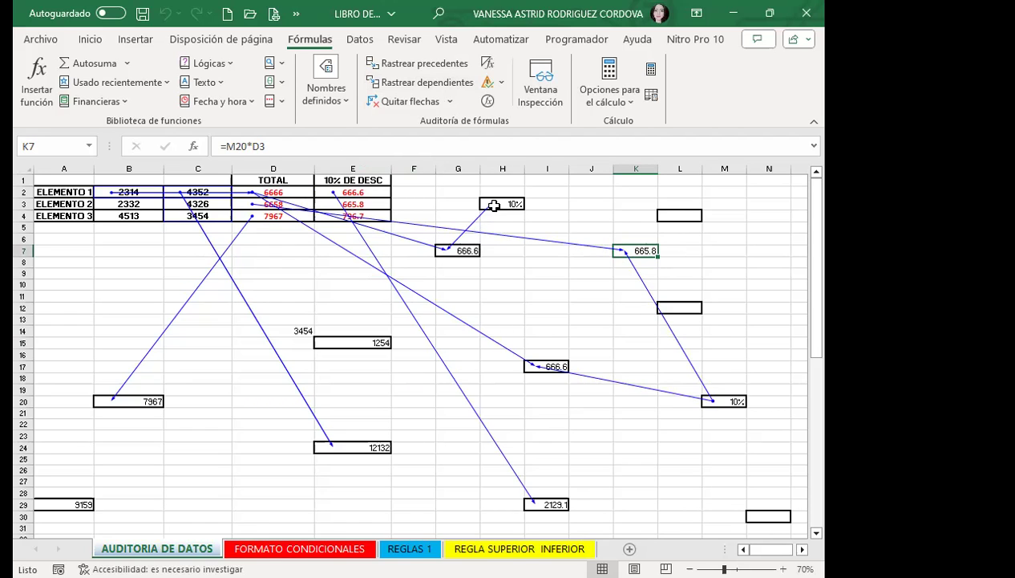
Remove all tracer arrows, then trace G7's precedents from D2 and H3 again.
left_click(401, 101)
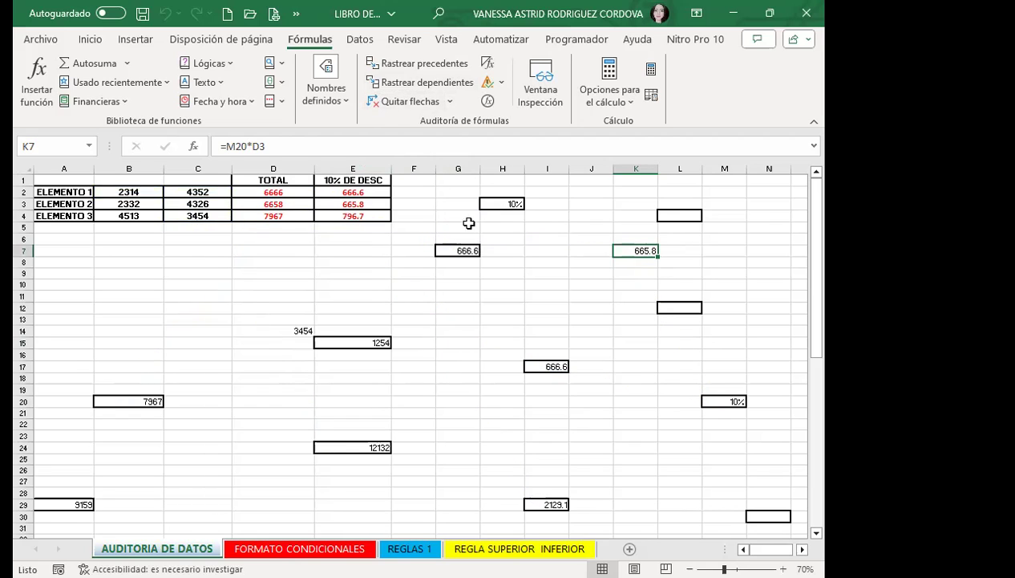
left_click(457, 250)
left_click(417, 63)
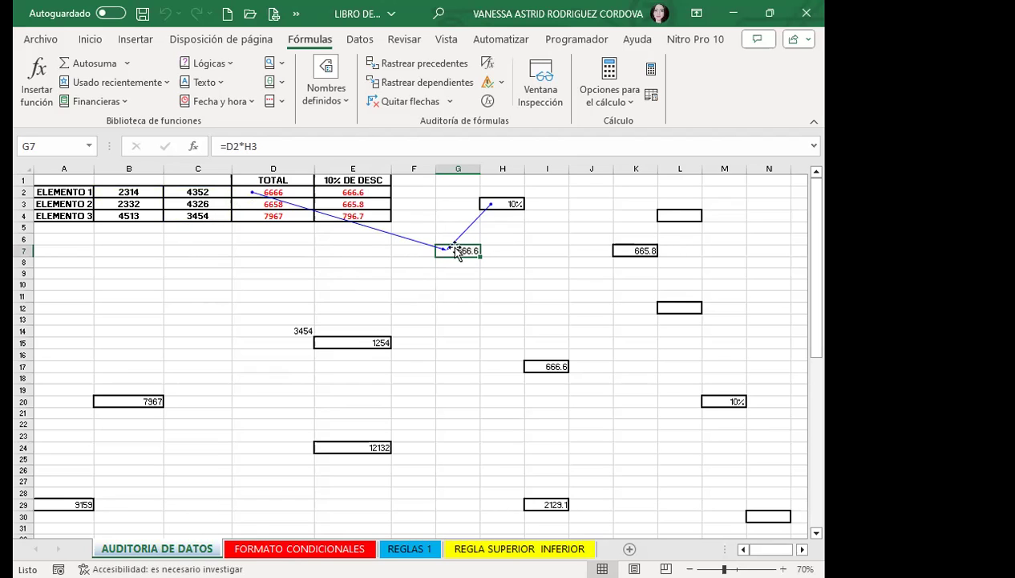
Trace I17's precedents from D2 and M20, then move to the empty cell F20.
left_click(544, 366)
left_click(413, 63)
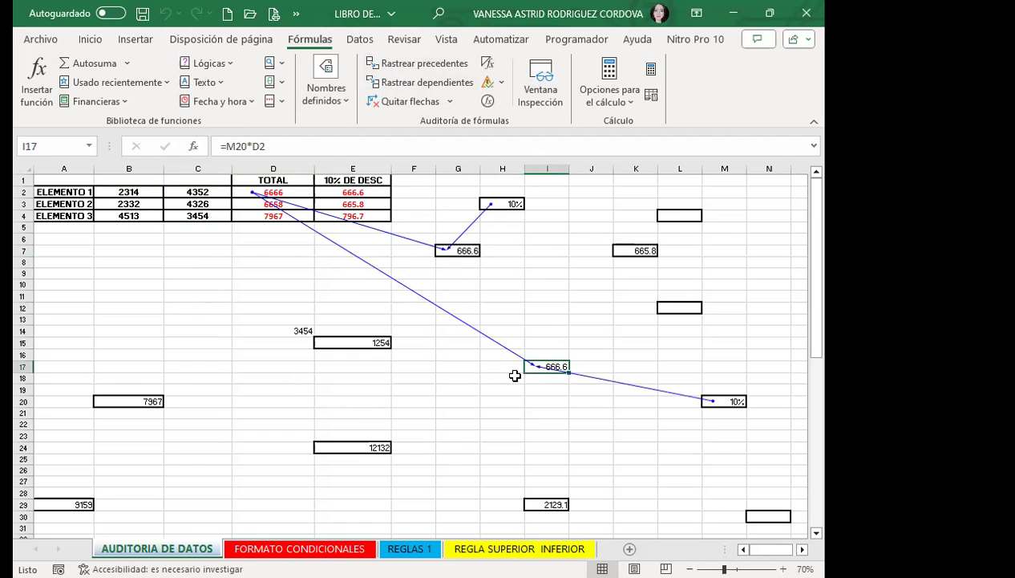
left_click(402, 400)
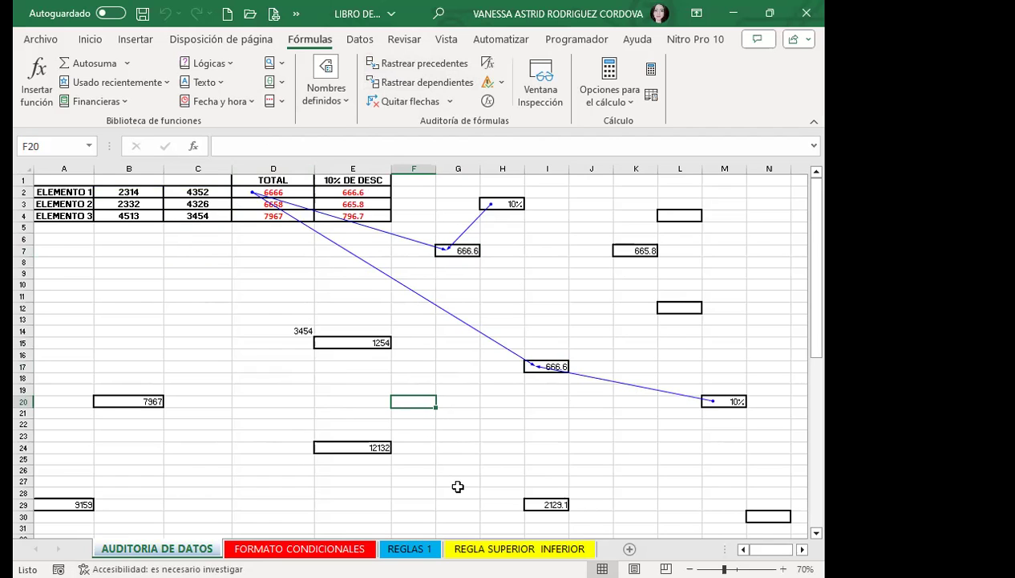
left_click(309, 547)
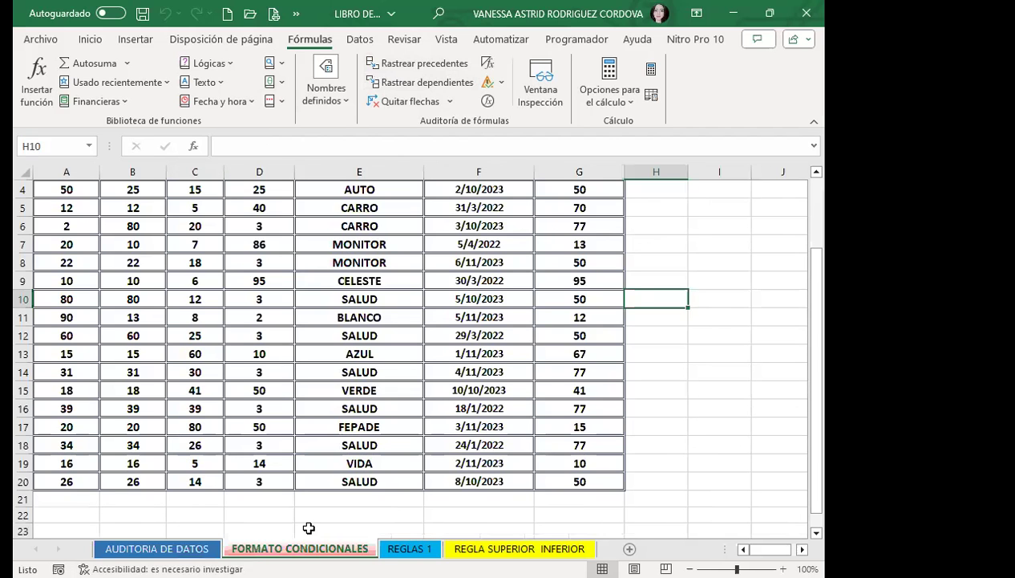
scroll(237, 368, "up", 1)
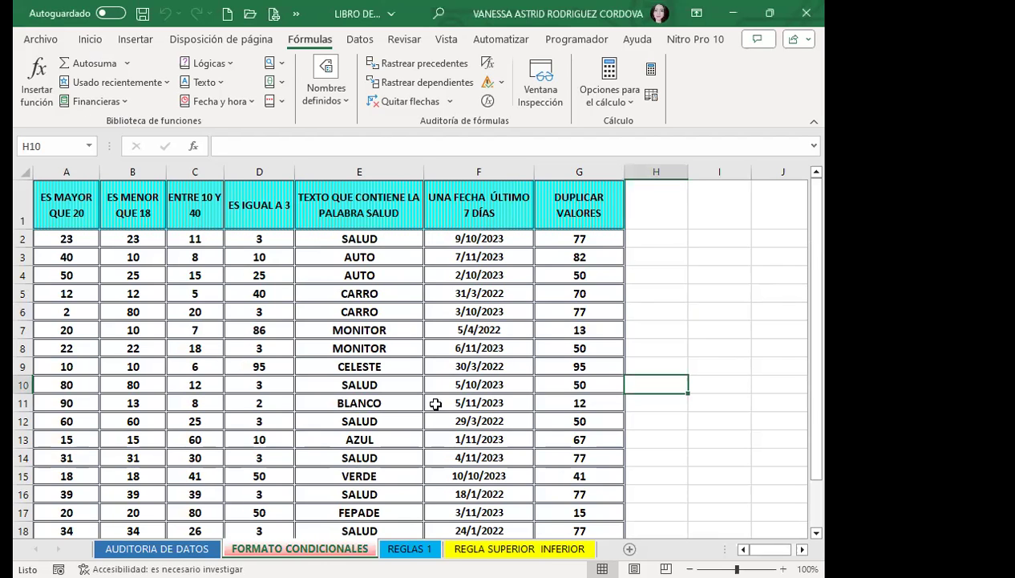
left_click(87, 39)
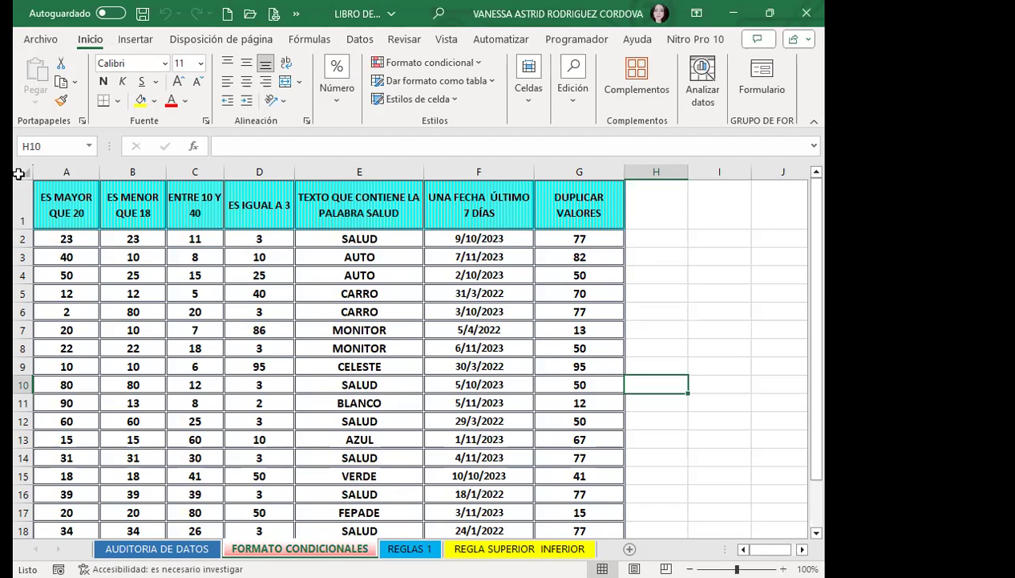
Select A2:A20 in the ES MAYOR QUE 20 column and open the Formato condicional menu.
left_click(83, 250)
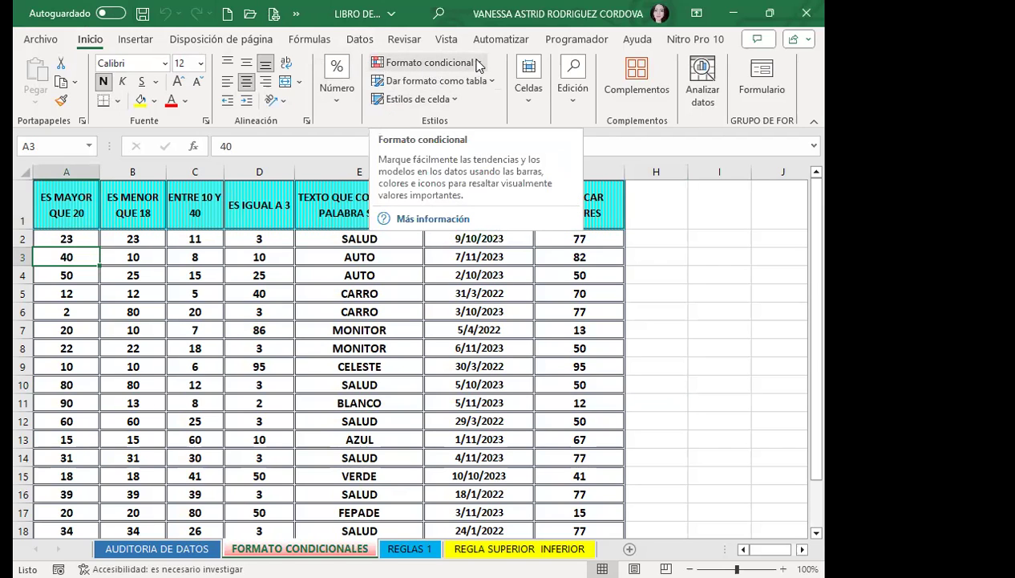
left_click(430, 63)
mouse_move(481, 92)
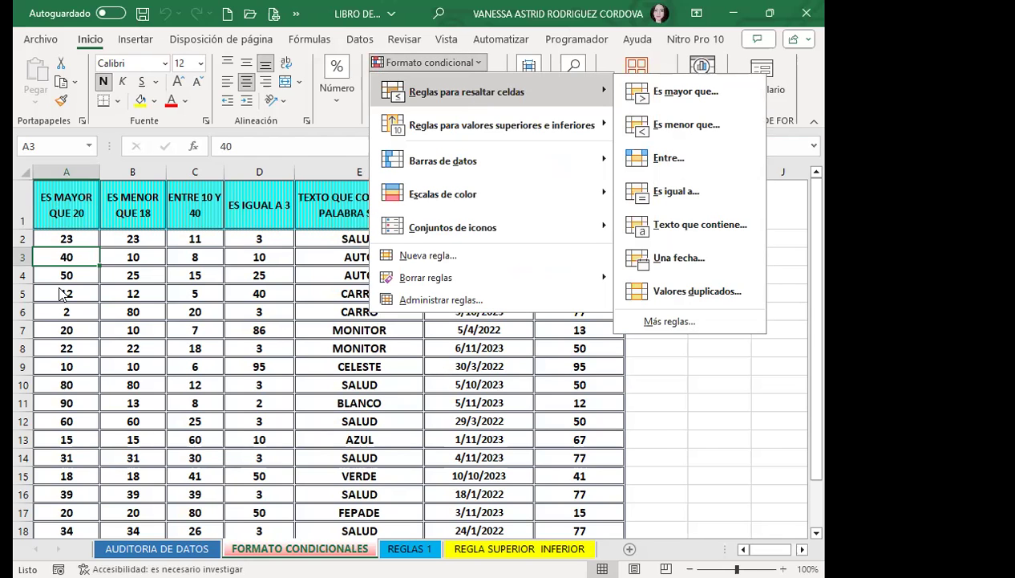
left_click(82, 239)
left_click_drag(82, 238, 63, 542)
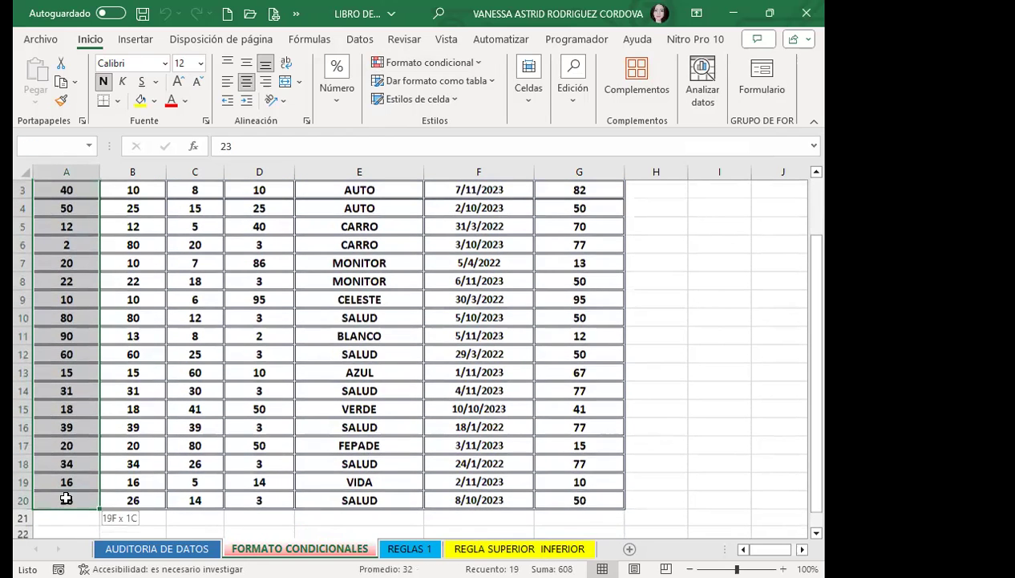
scroll(64, 401, "up", 1)
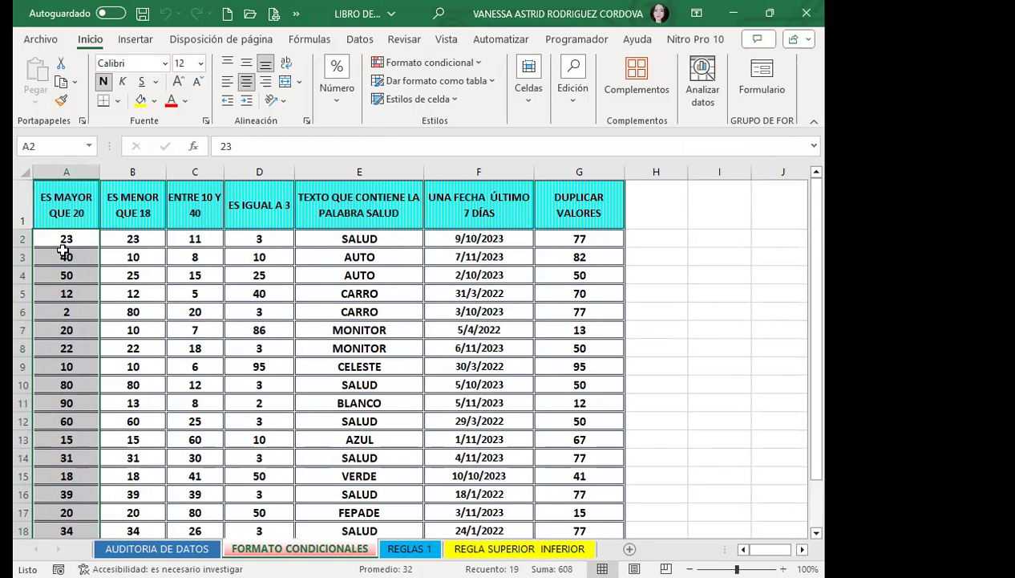
left_click(480, 64)
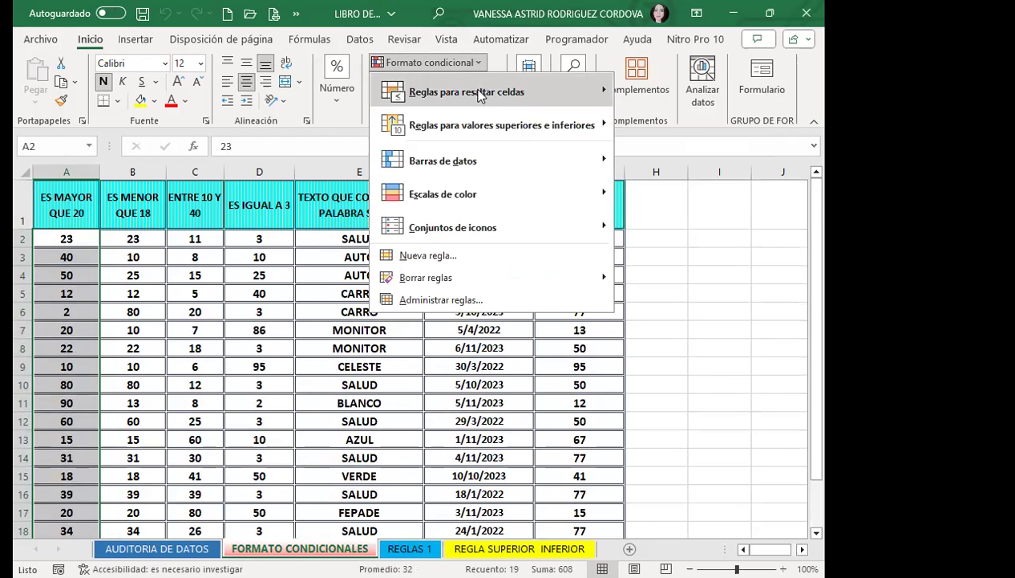
mouse_move(467, 91)
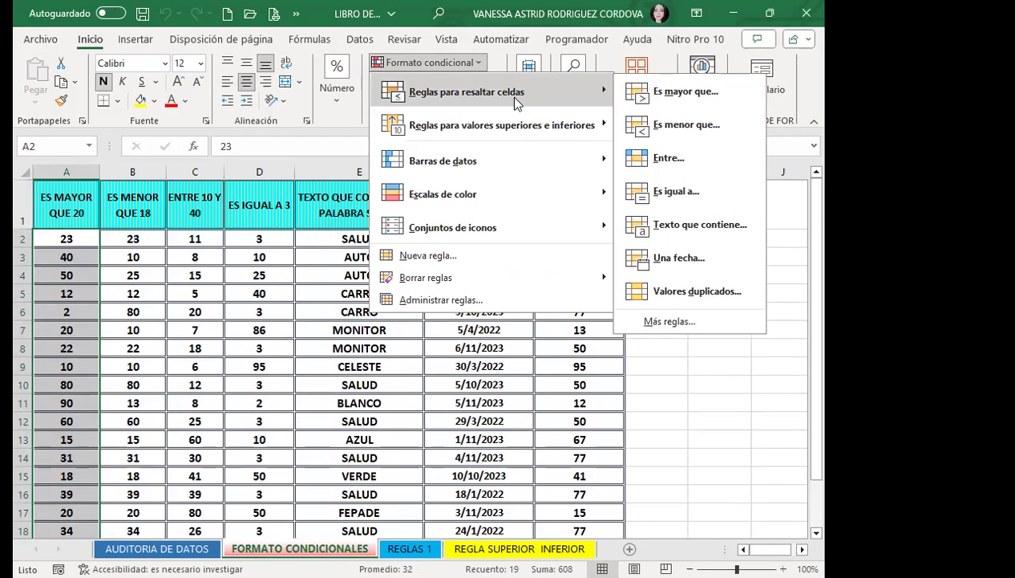
Start an Es mayor que rule with value 20 using green fill with dark green text.
left_click(686, 91)
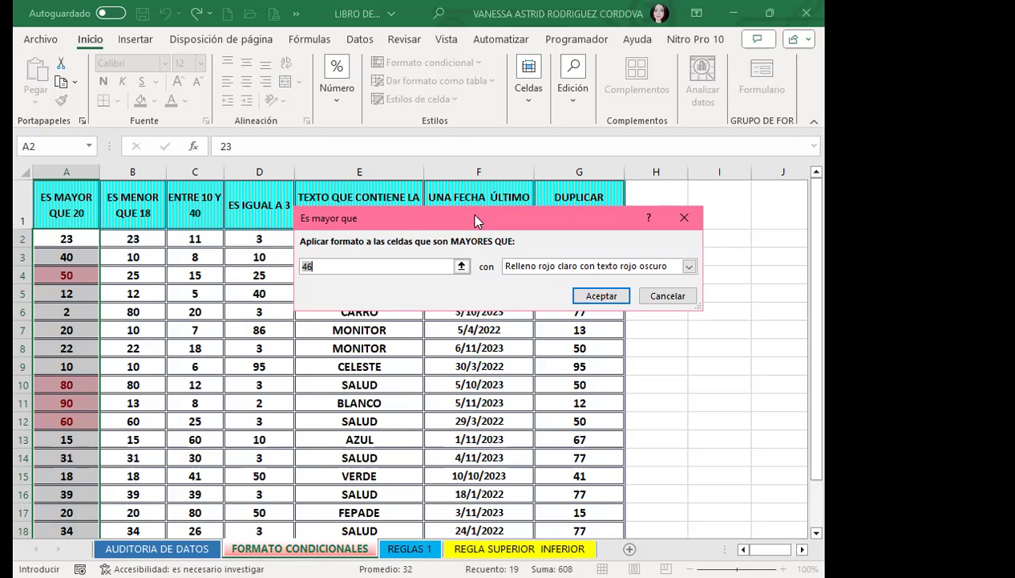
type("20")
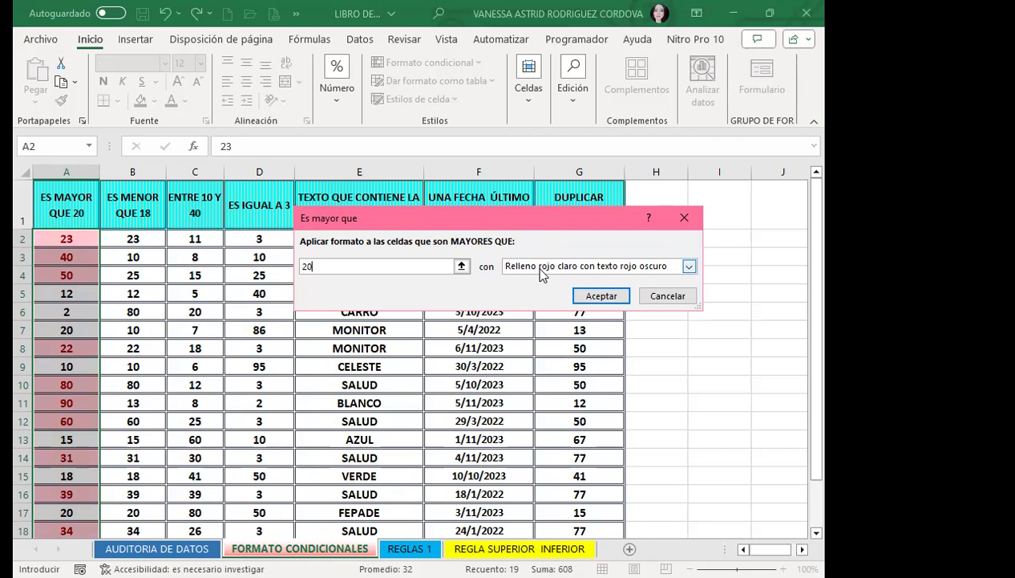
left_click(687, 267)
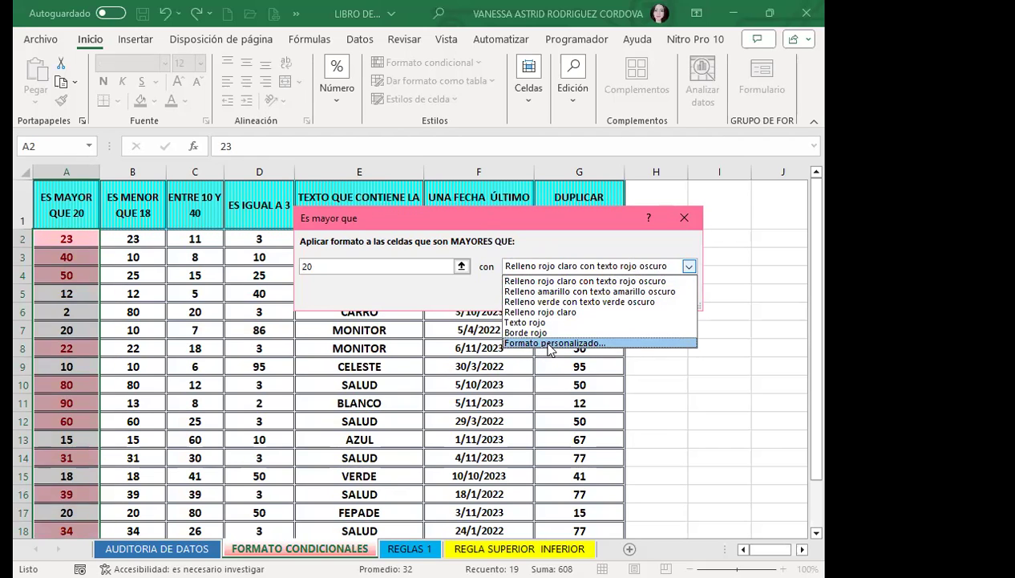
left_click(552, 302)
left_click(688, 268)
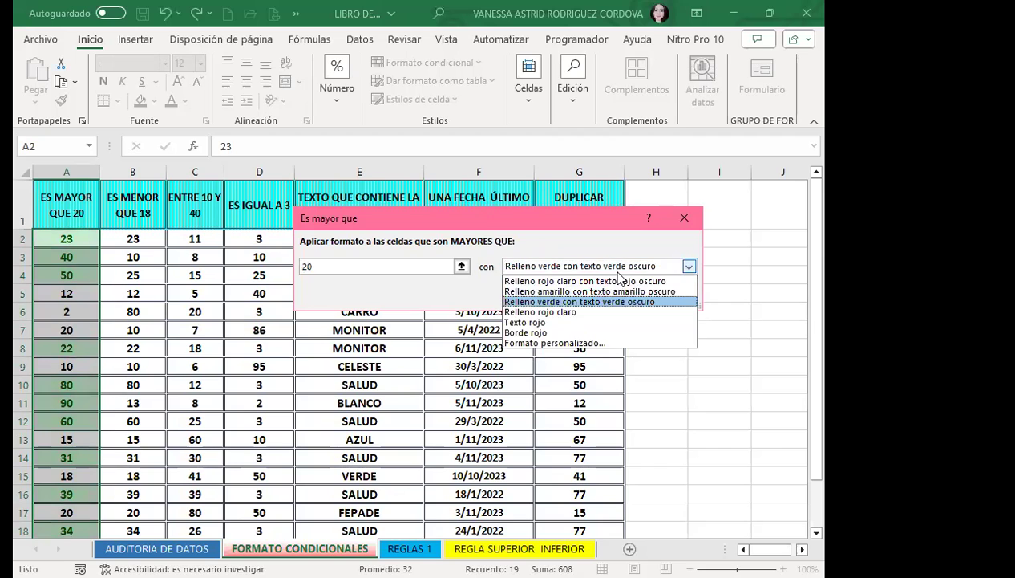
left_click(551, 302)
left_click(688, 268)
Choose Formato personalizado and open Efectos de relleno on the Relleno tab.
left_click(527, 343)
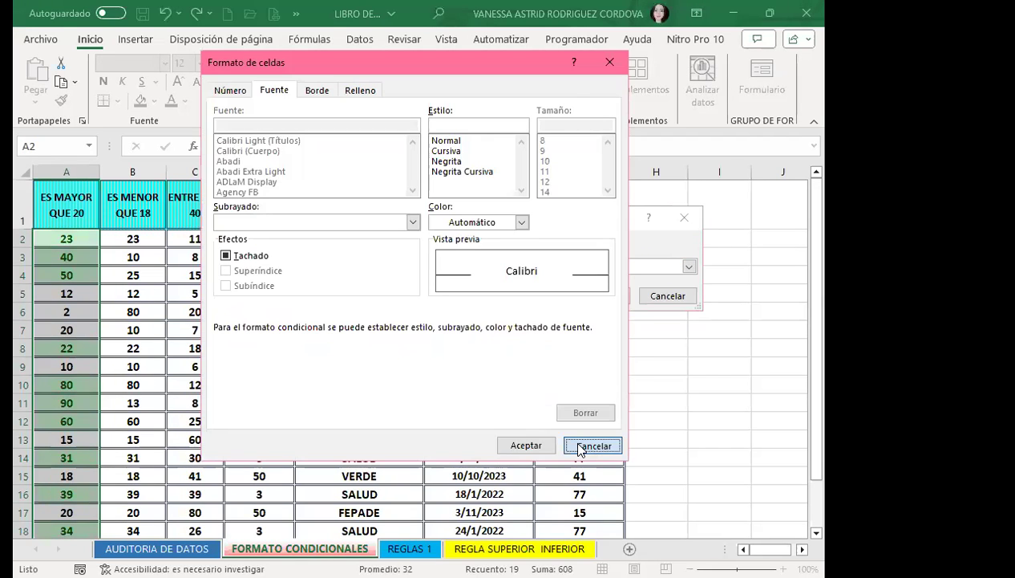
left_click(594, 446)
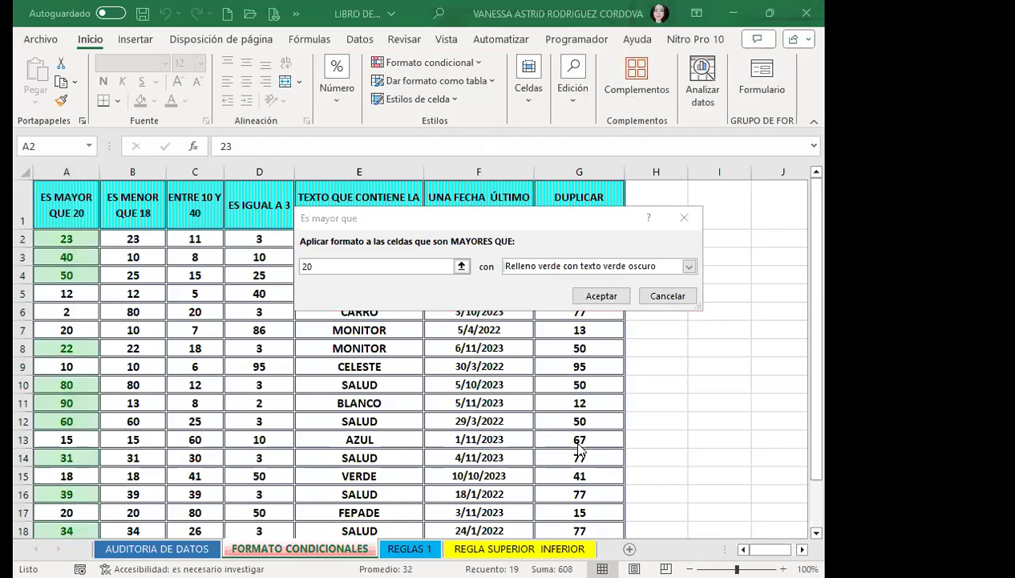
left_click(690, 266)
left_click(578, 344)
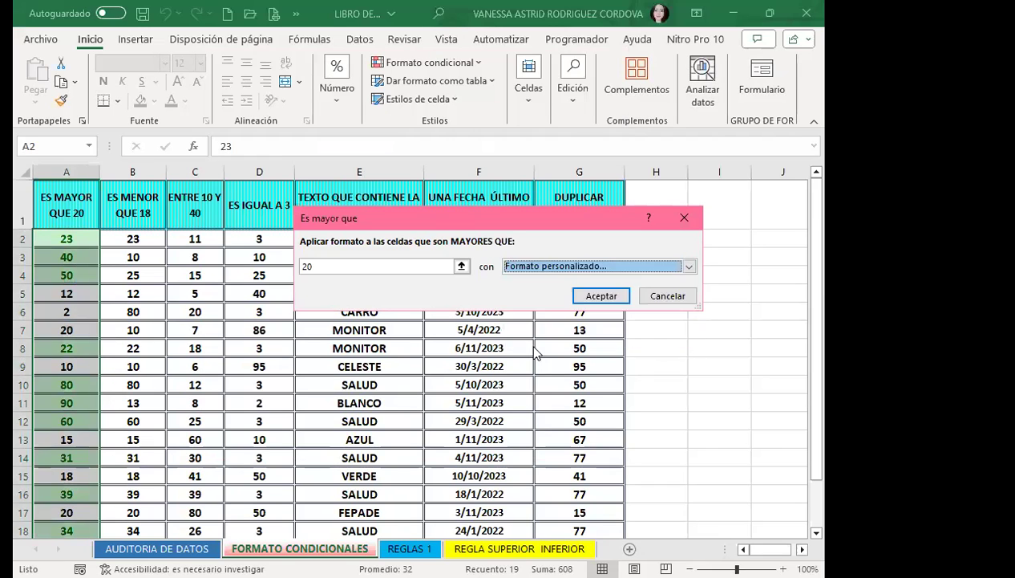
left_click_drag(407, 72, 381, 111)
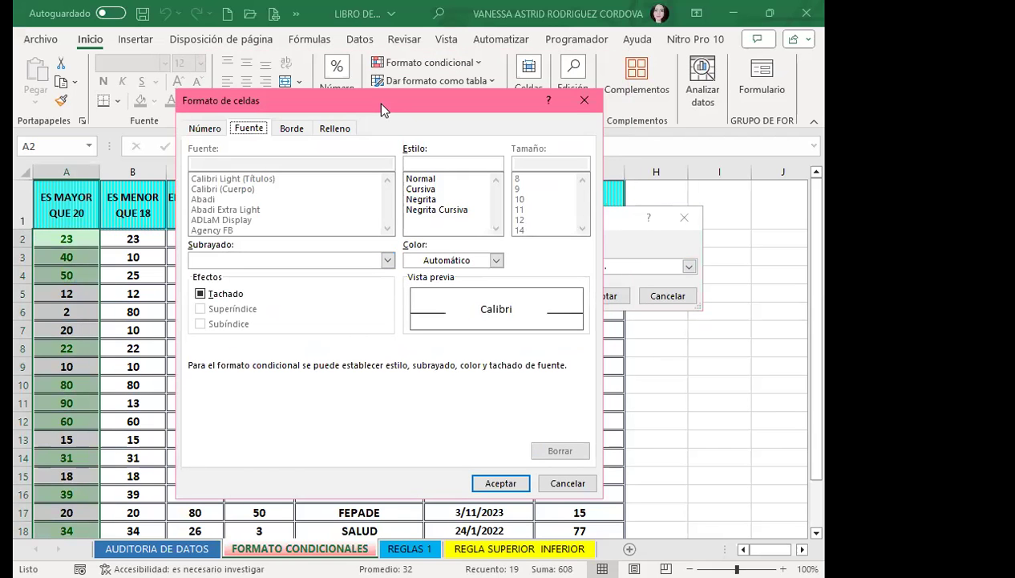
left_click(346, 129)
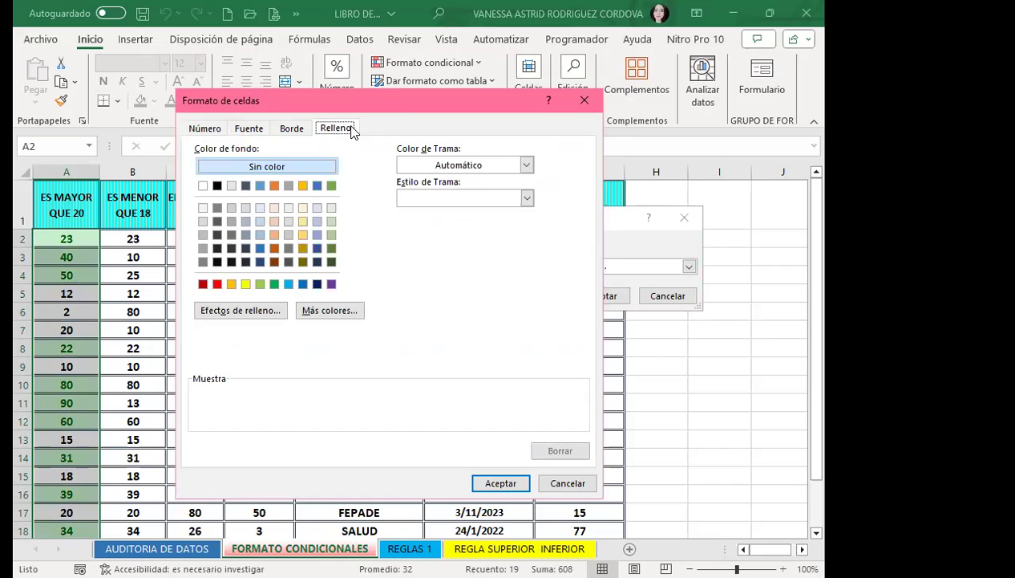
left_click(225, 313)
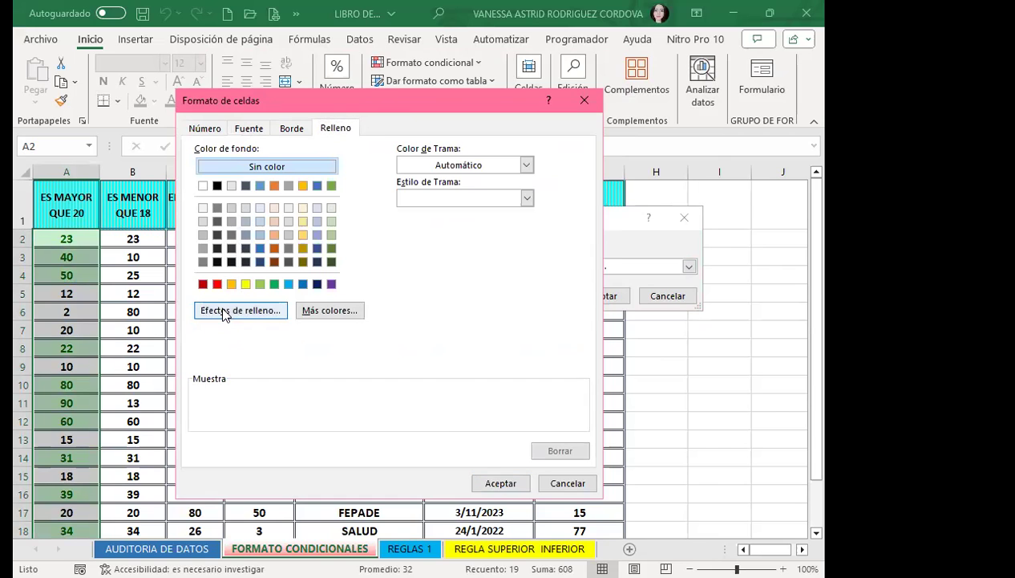
Apply a pink-to-yellow gradient with the top-right variant and confirm the custom format.
left_click(483, 160)
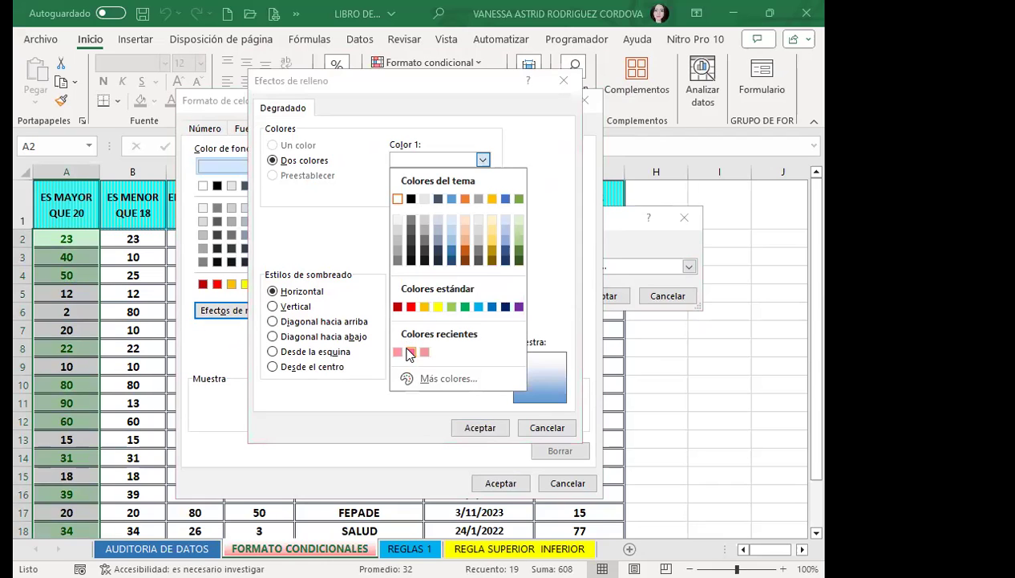
left_click(410, 352)
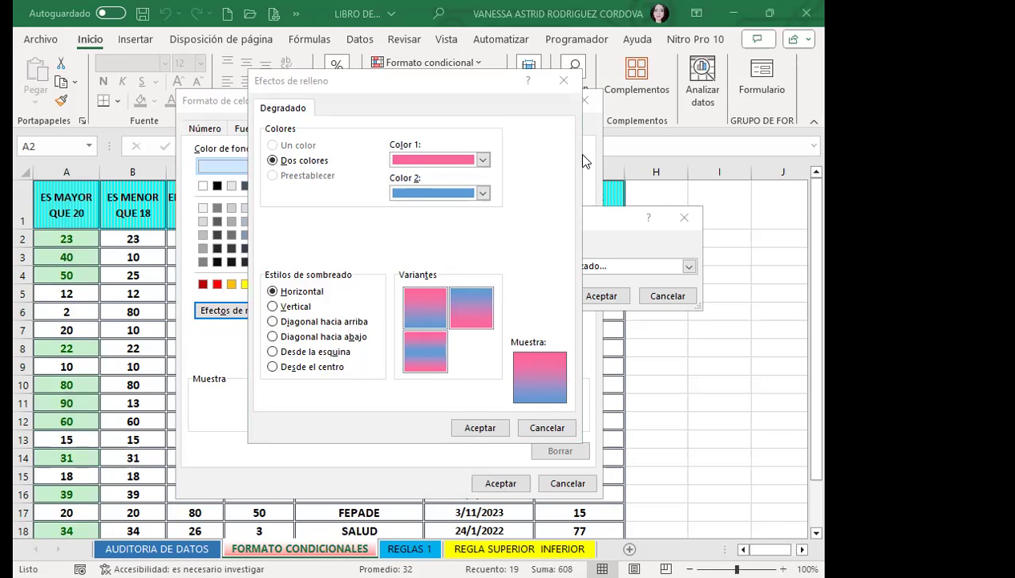
left_click(484, 194)
left_click(436, 349)
left_click(466, 310)
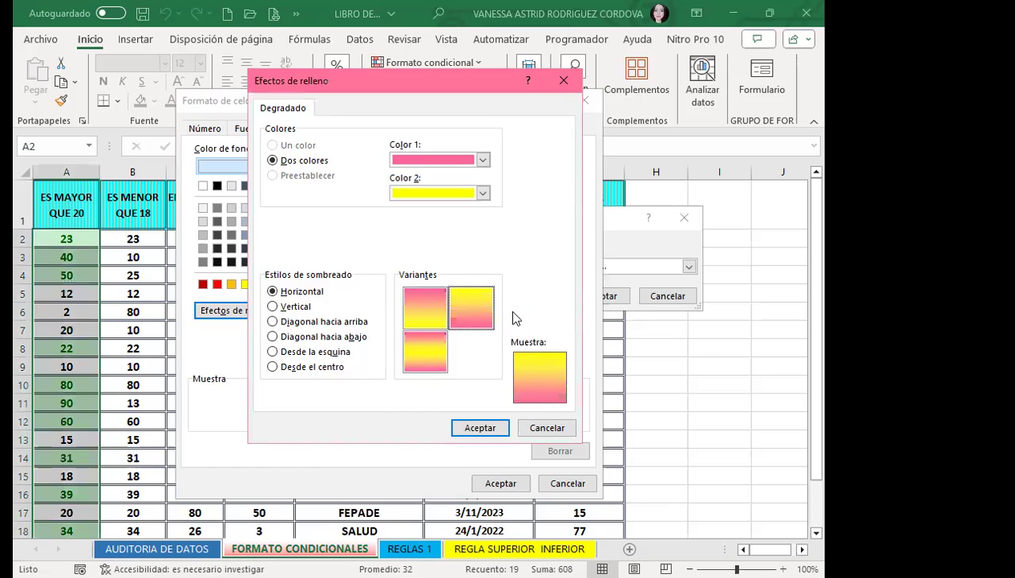
double_click(481, 325)
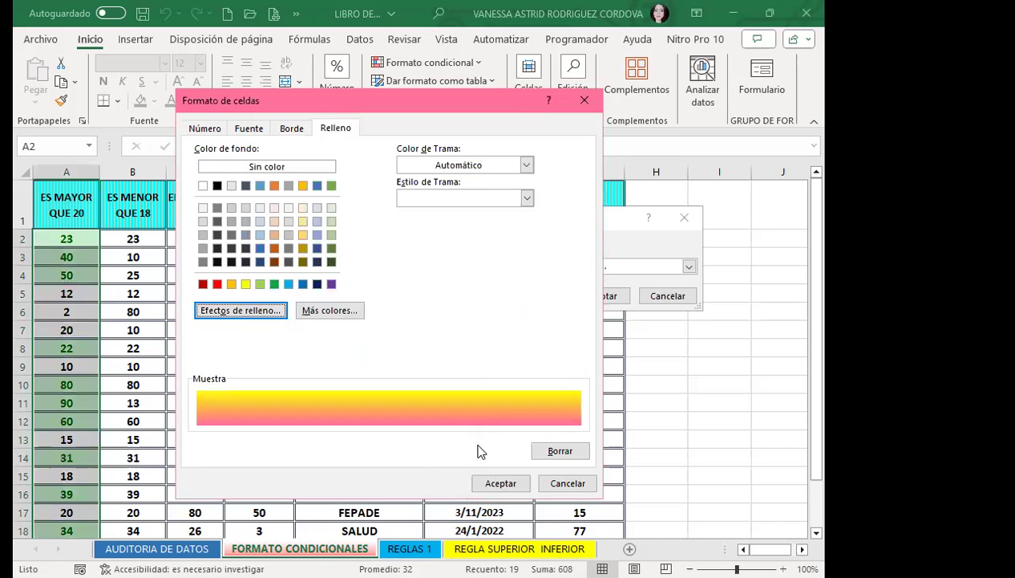
left_click(499, 482)
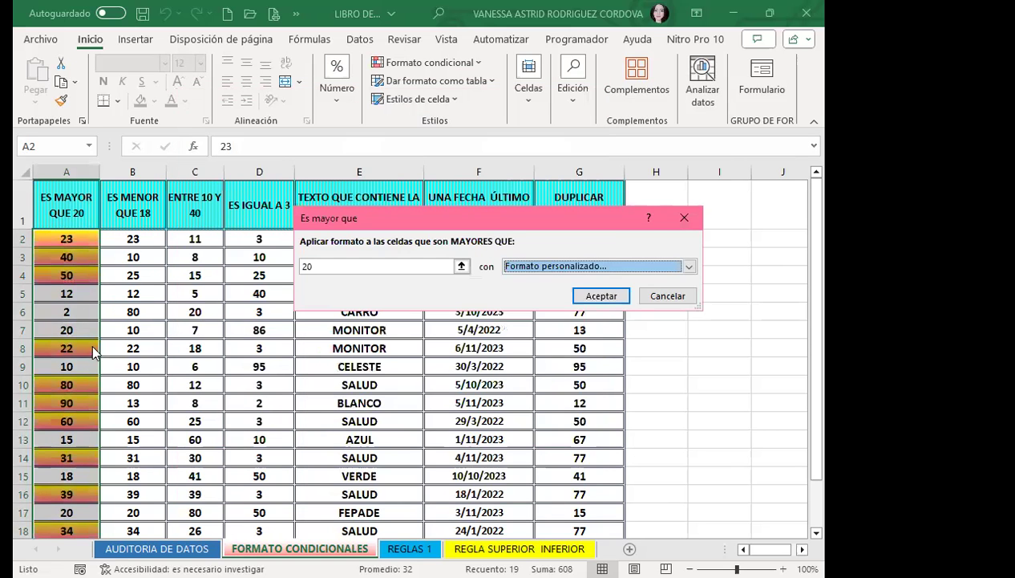
Apply the greater-than-20 gradient rule to column A and change A3 to 10.
left_click(601, 296)
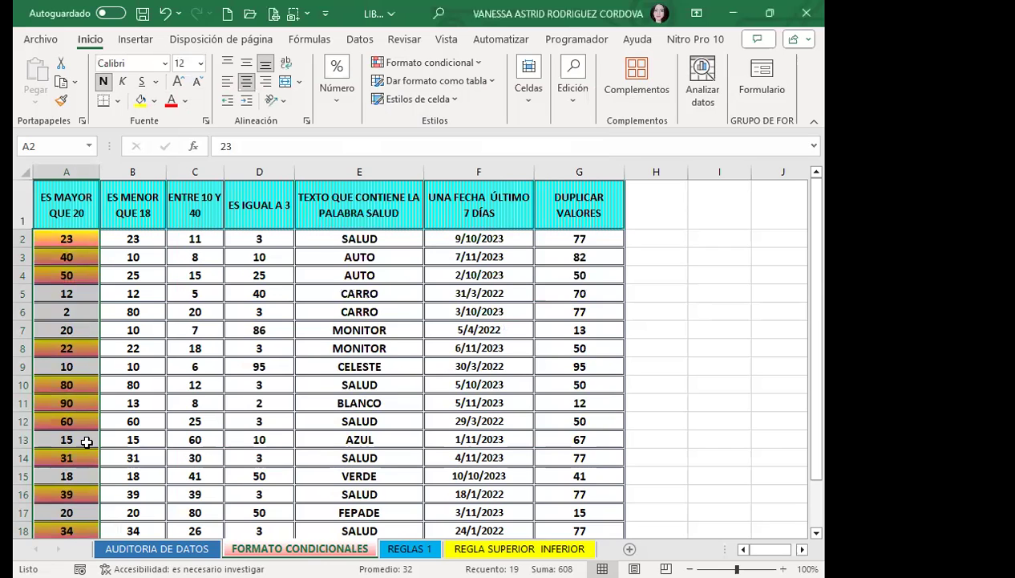
scroll(89, 413, "down", 3)
left_click(96, 261)
key("shift+Down")
key("shift+Down")
left_click(95, 260)
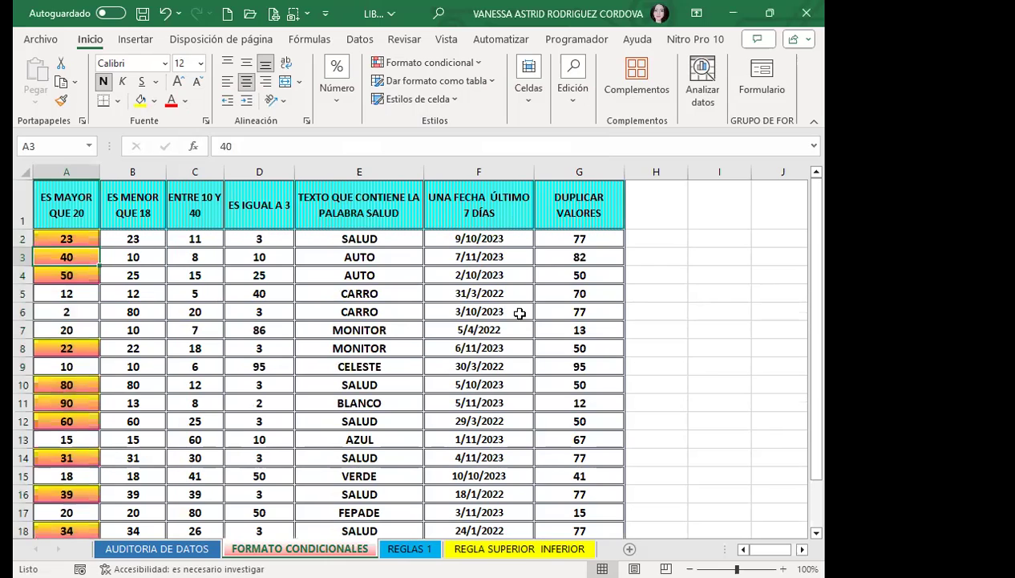
type("10")
key("Return")
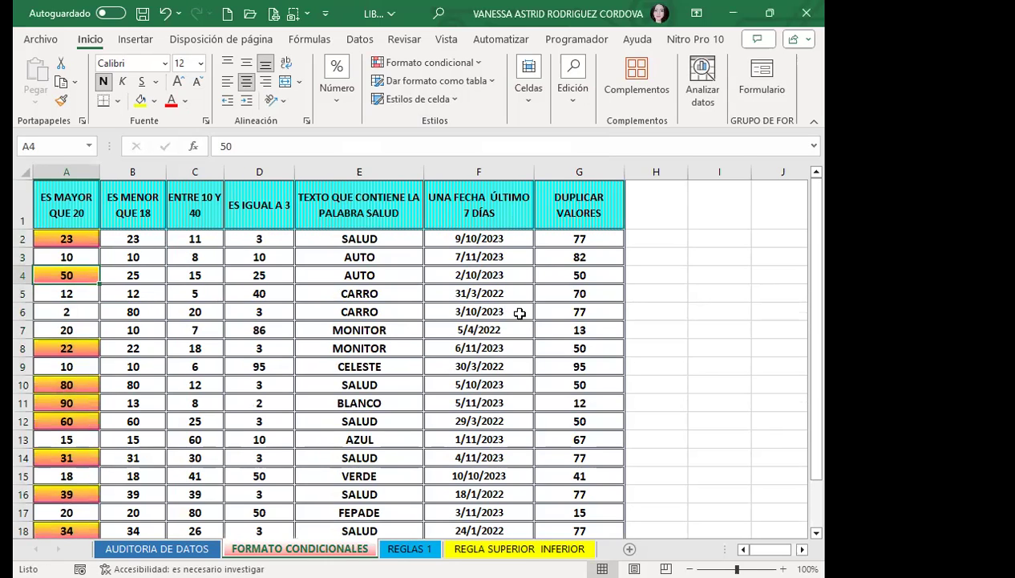
Change A6 to 21 and A11 to 10.
left_click(76, 312)
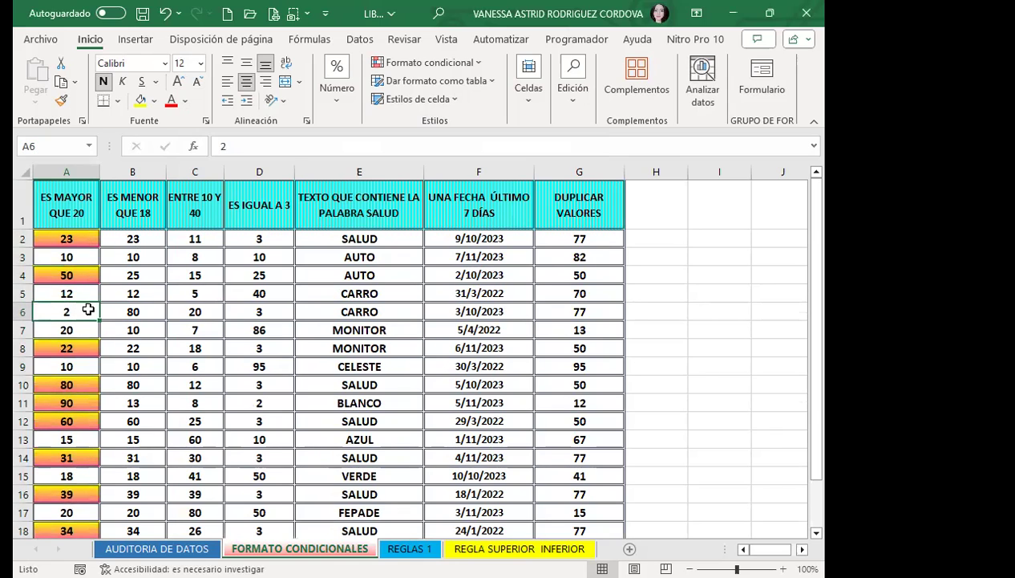
type("21")
key("Return")
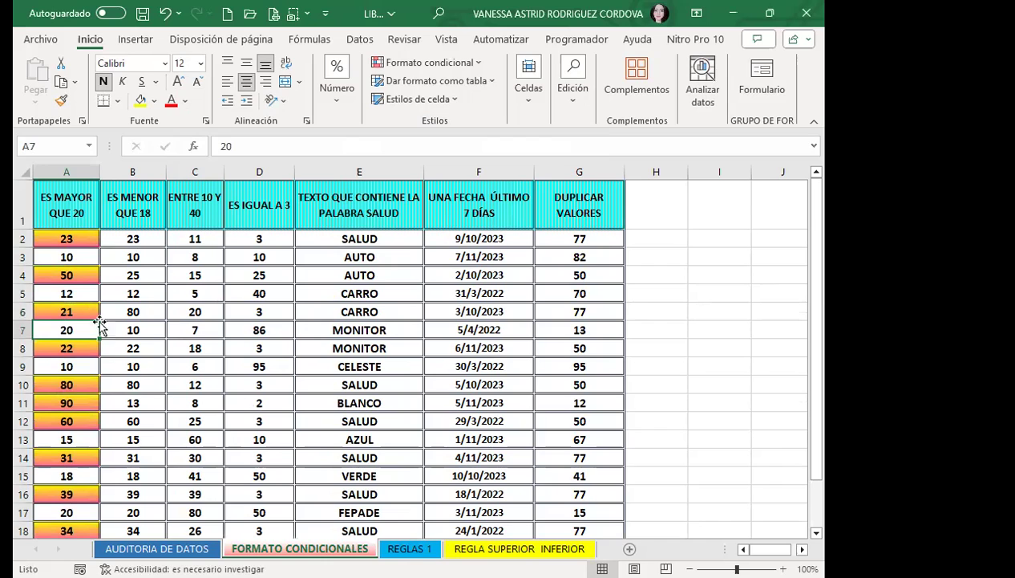
left_click(86, 401)
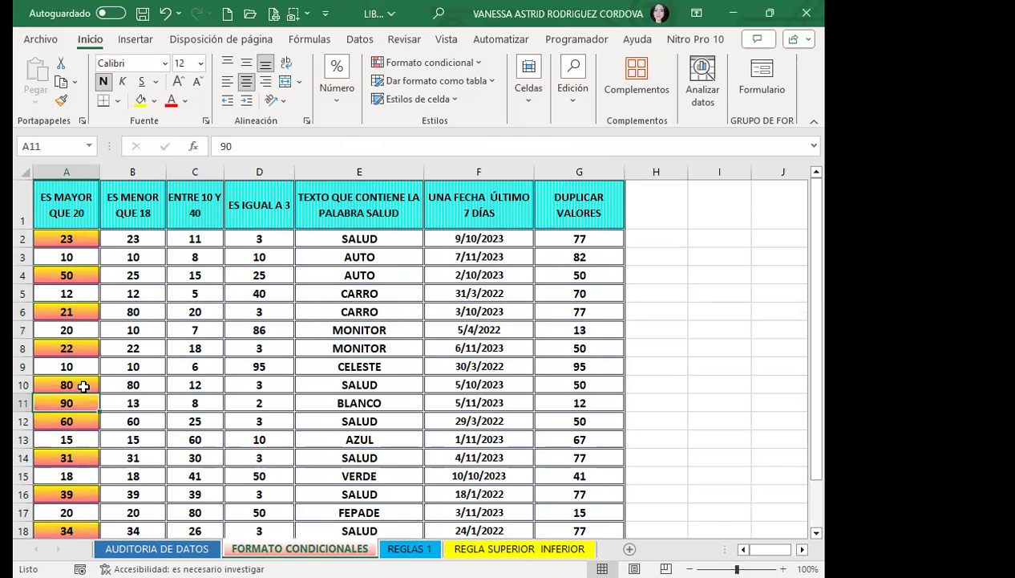
type("10")
key("Return")
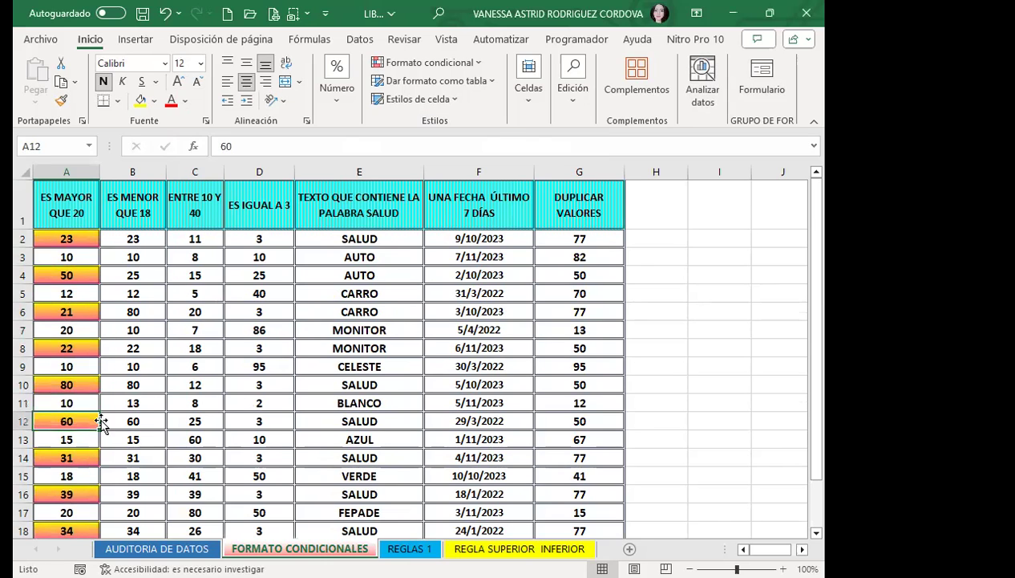
scroll(101, 423, "down", 2)
scroll(102, 405, "up", 2)
Set A8 to 24, after first trying 15 and 20, and check the gradient highlights.
left_click(89, 350)
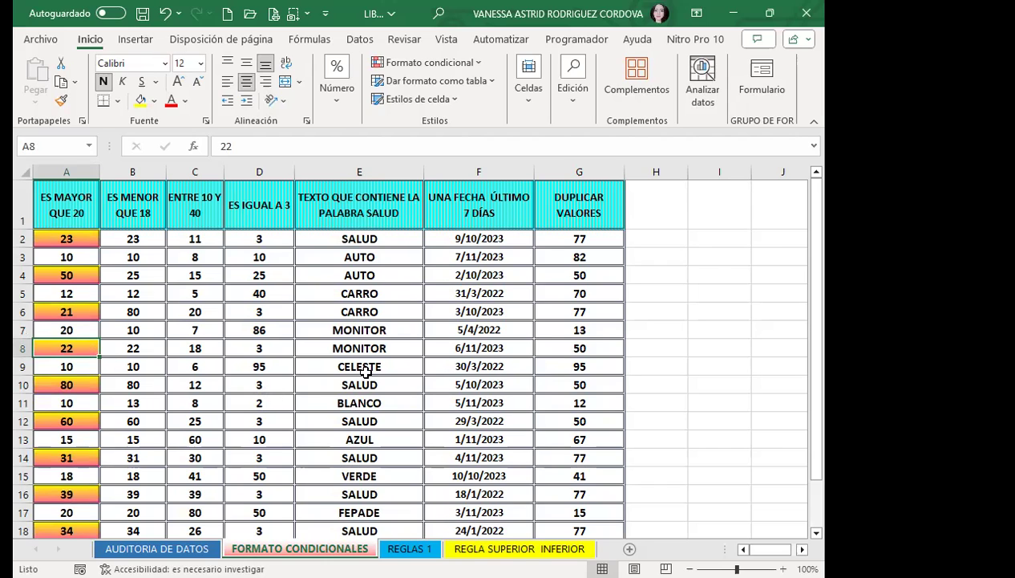
type("15")
key("Return")
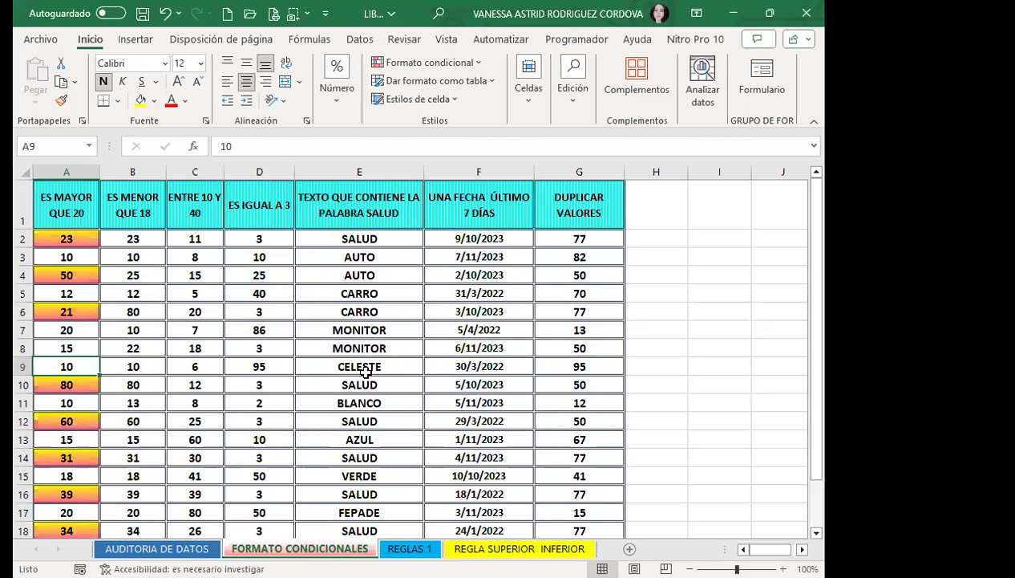
left_click(84, 349)
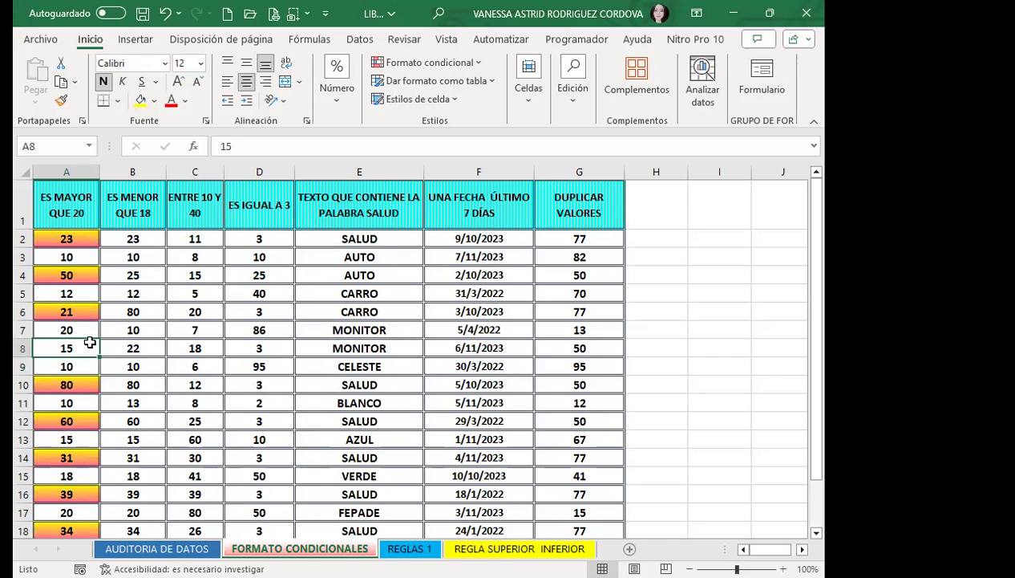
type("20")
key("Return")
left_click(90, 343)
type("21")
key("BackSpace")
type("4")
key("Return")
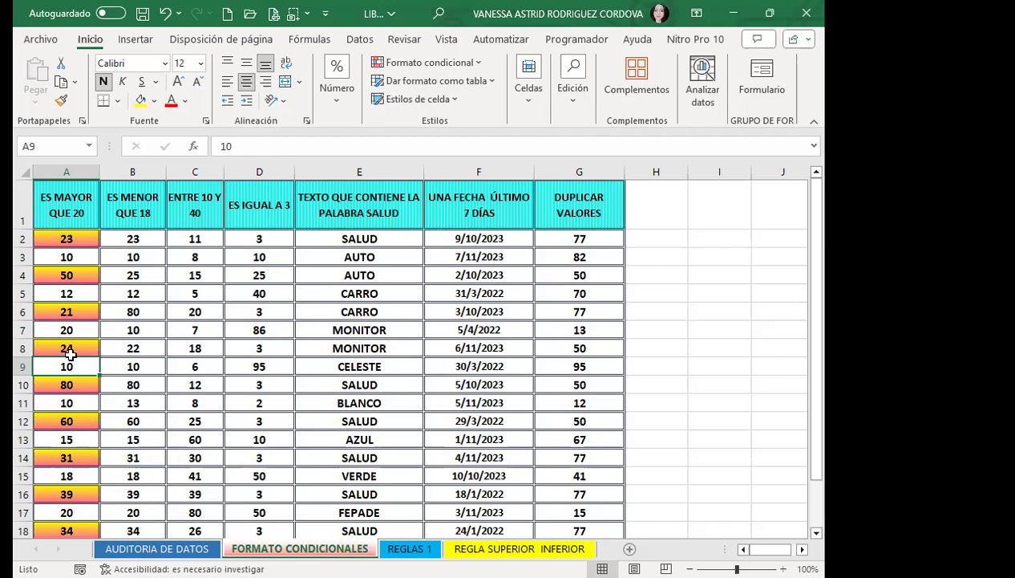
scroll(69, 354, "down", 1)
scroll(90, 476, "up", 2)
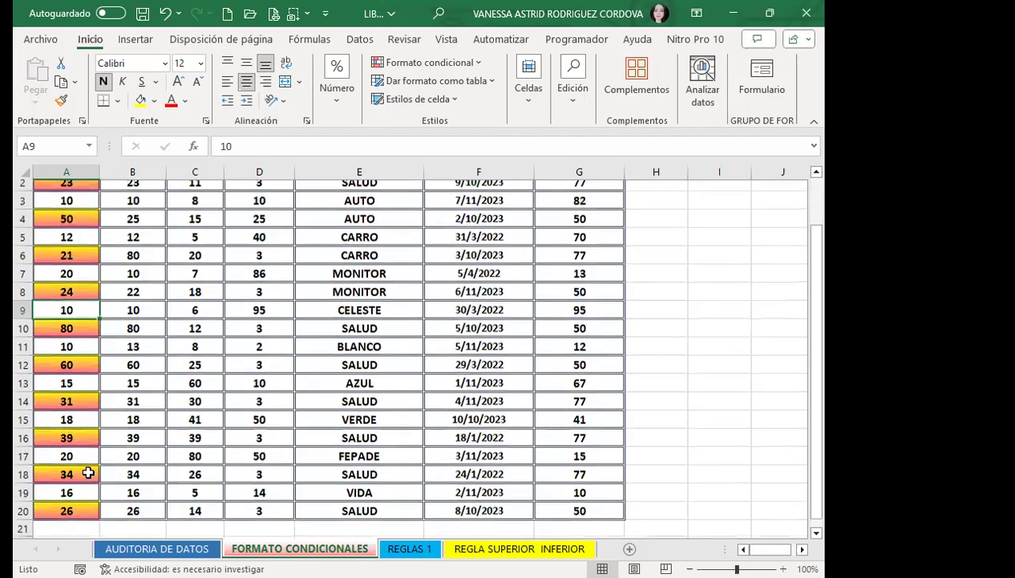
scroll(88, 449, "up", 1)
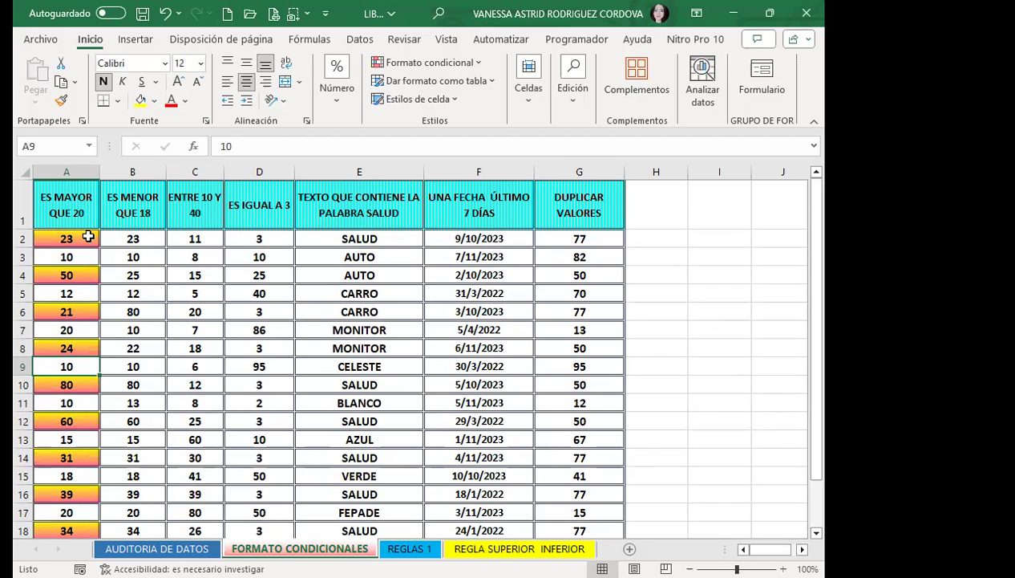
Select B2:B20, start an Es menor que rule with threshold 18, and choose Formato personalizado.
left_click_drag(141, 234, 157, 519)
scroll(152, 321, "up", 1)
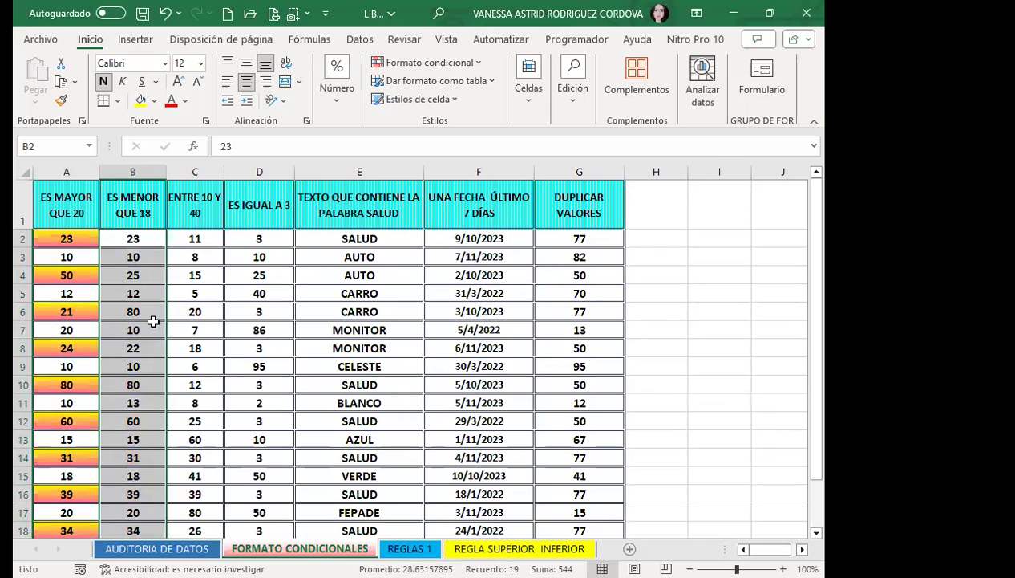
left_click(461, 63)
mouse_move(467, 91)
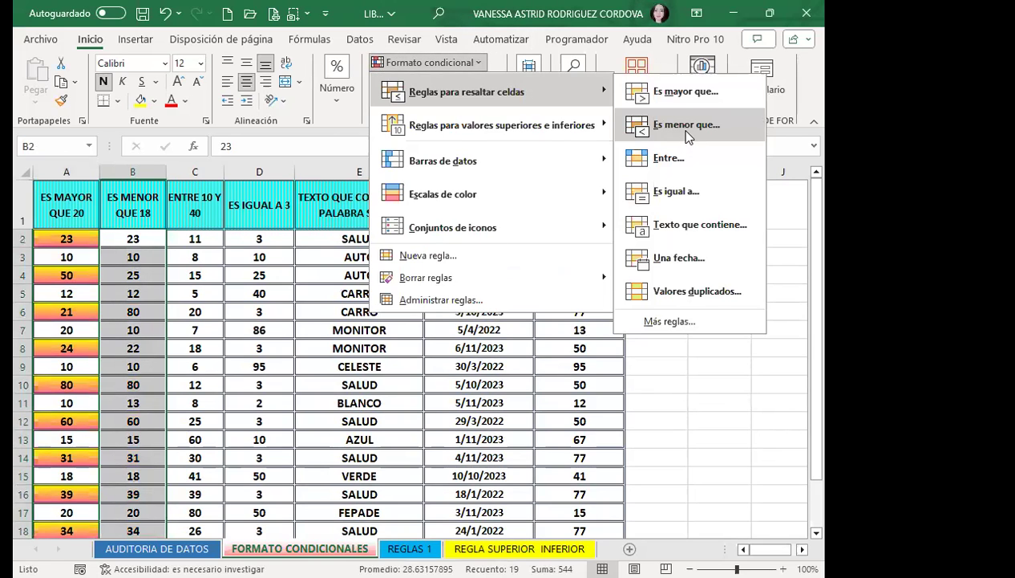
left_click(688, 126)
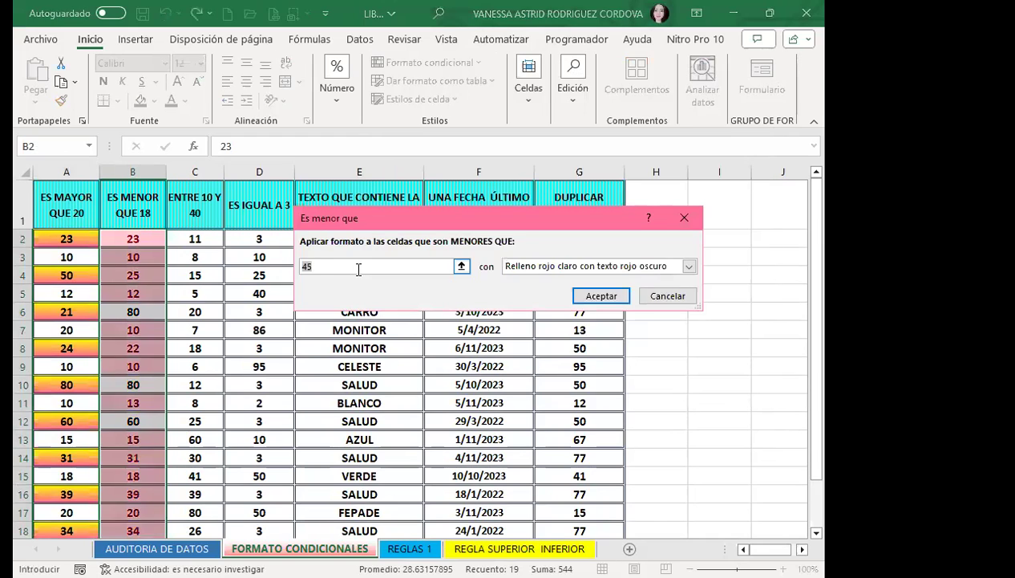
type("18")
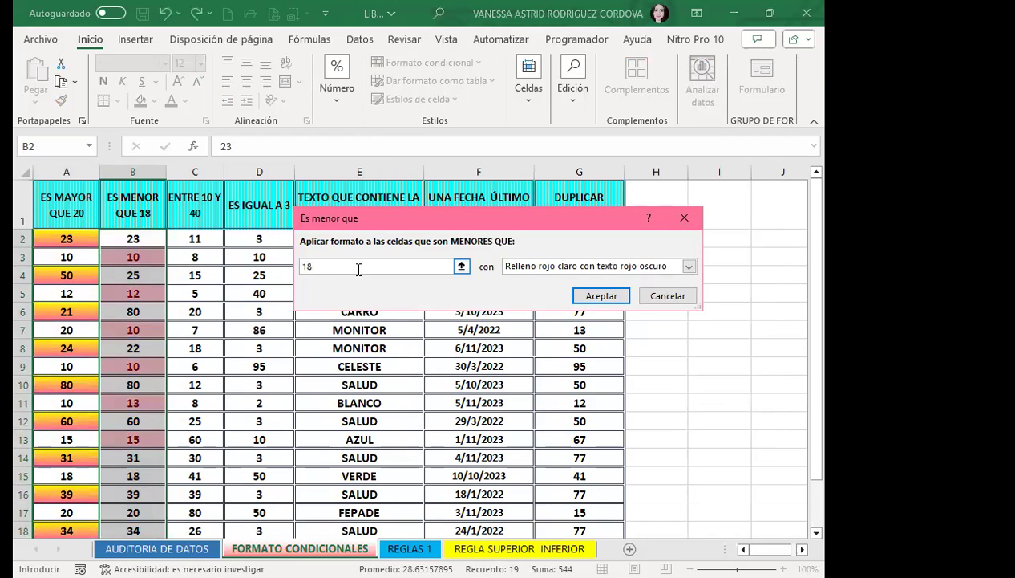
left_click(688, 265)
left_click(519, 344)
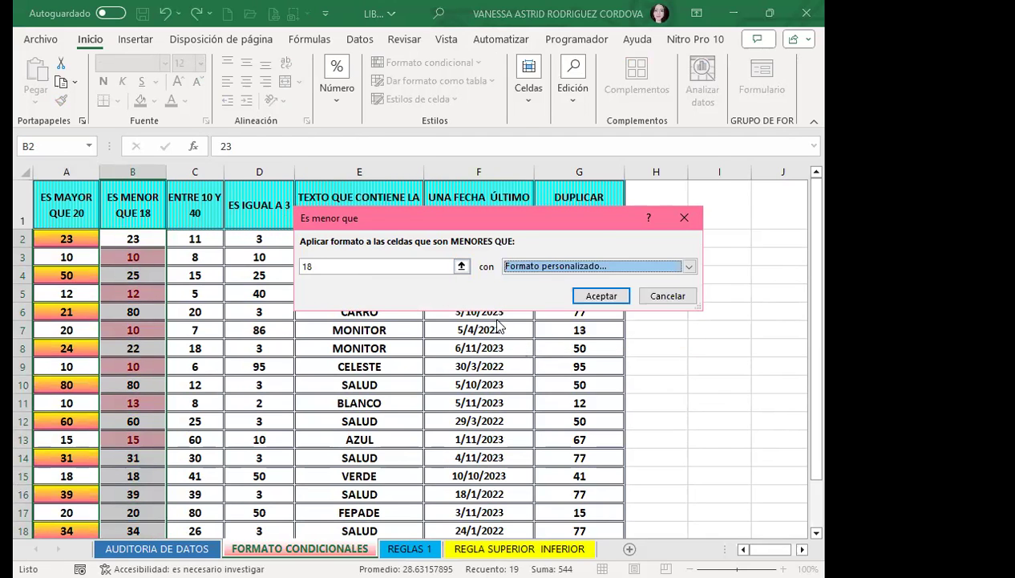
Give the custom format a pink pattern colour with vertical stripes and accept it.
left_click(640, 101)
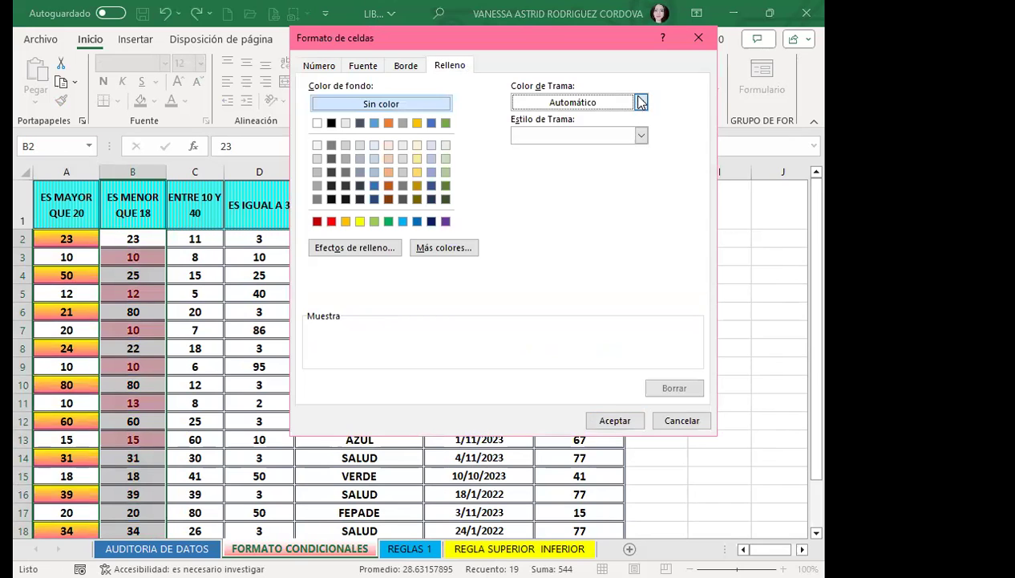
left_click(533, 320)
left_click(641, 136)
left_click(542, 178)
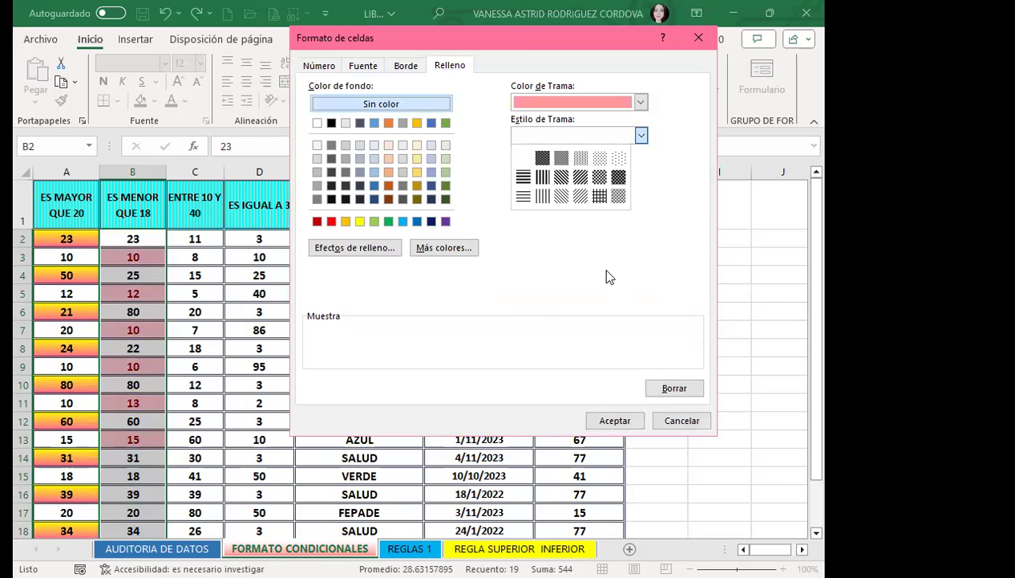
left_click(606, 422)
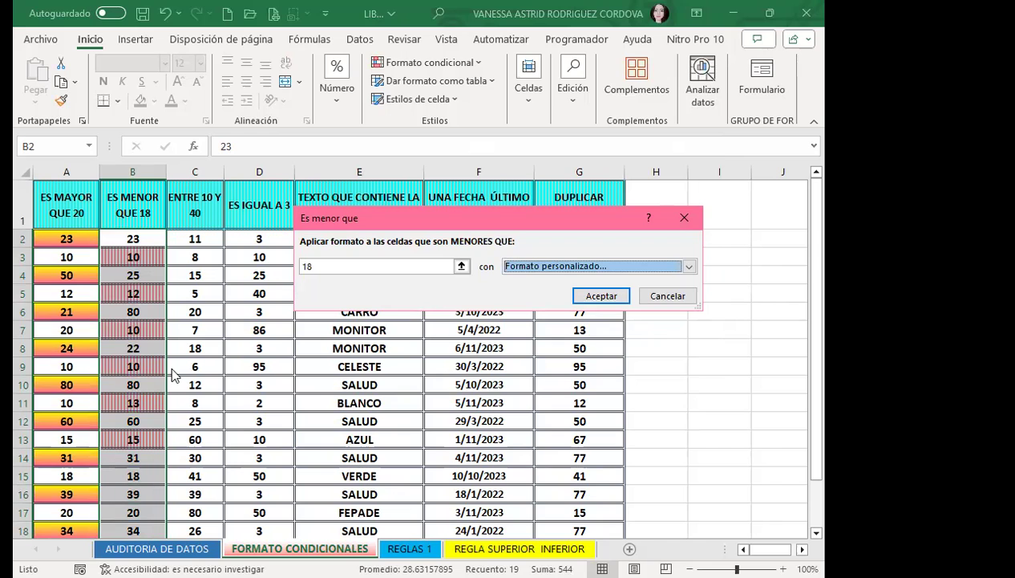
Apply the less-than-18 pink-stripe rule to the column B values.
left_click(600, 294)
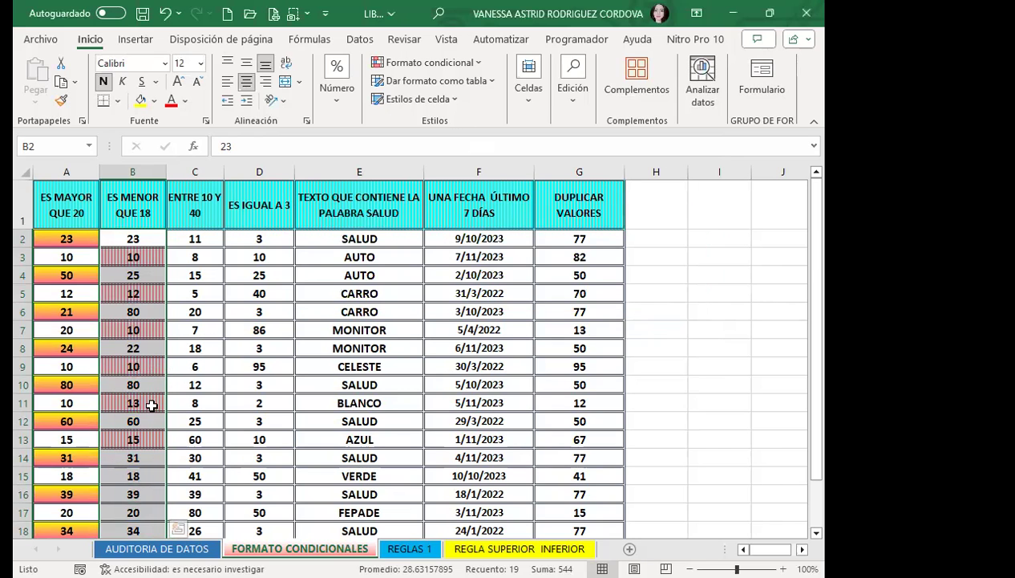
scroll(141, 422, "down", 1)
scroll(140, 424, "down", 1)
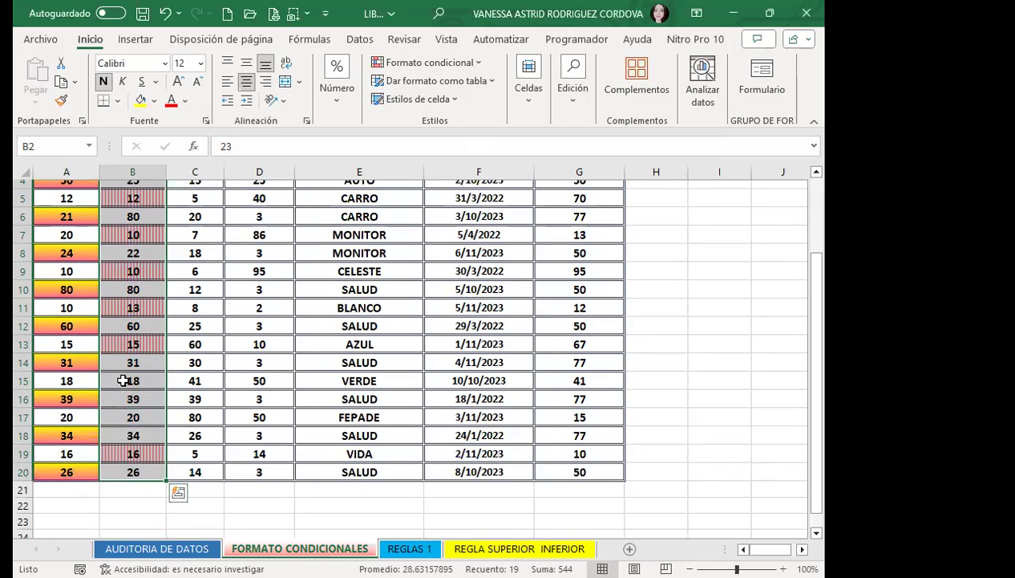
Change B15 to 12 and B17 to 14 to test the striped highlight.
left_click(123, 380)
type("12")
key("Return")
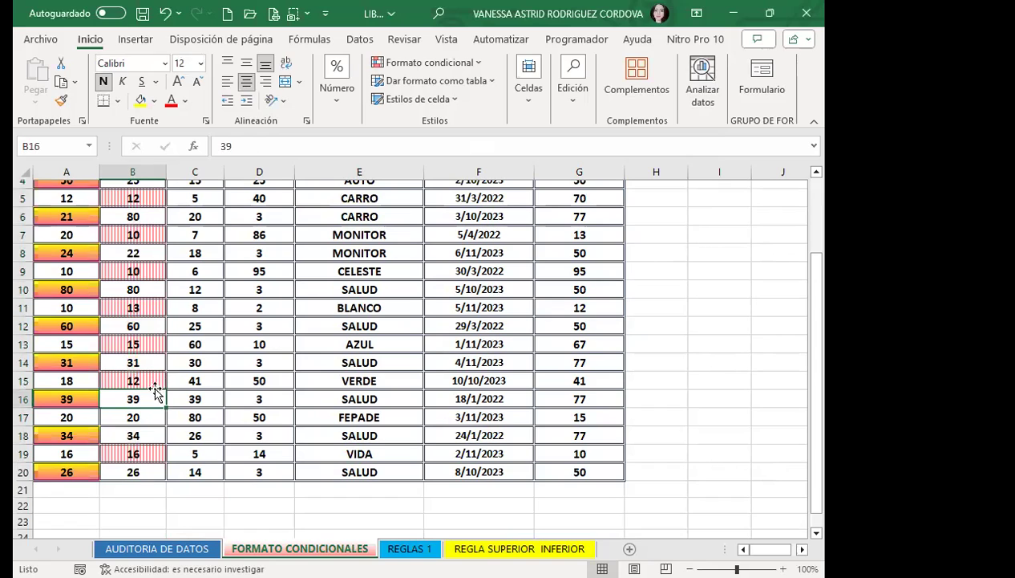
left_click(129, 417)
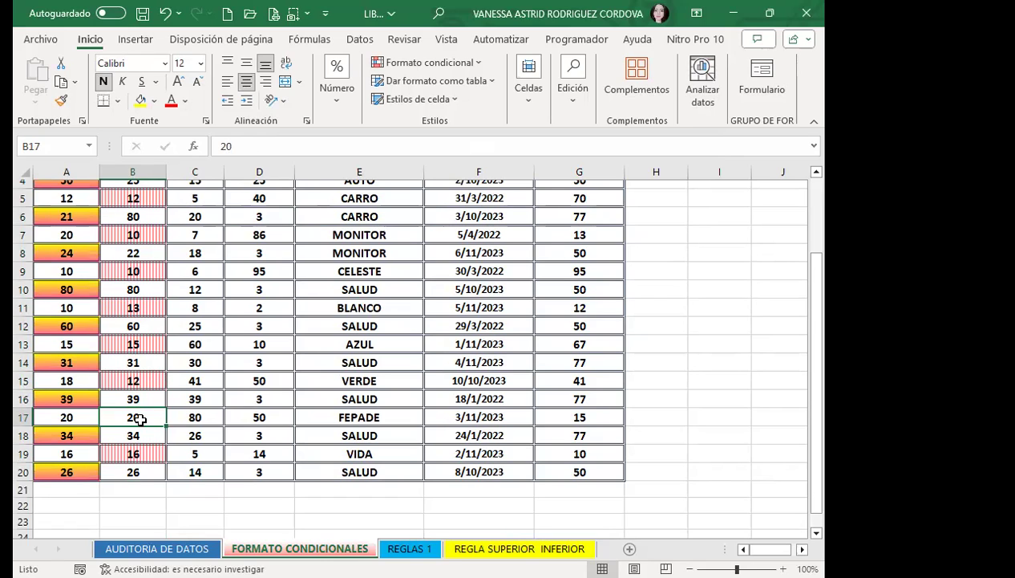
type("14")
key("Return")
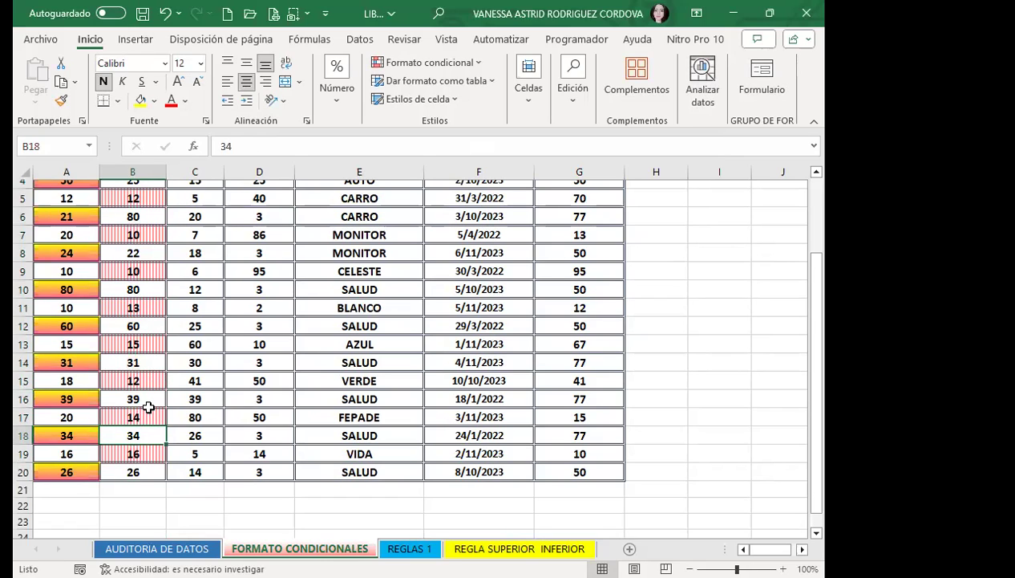
scroll(157, 458, "up", 1)
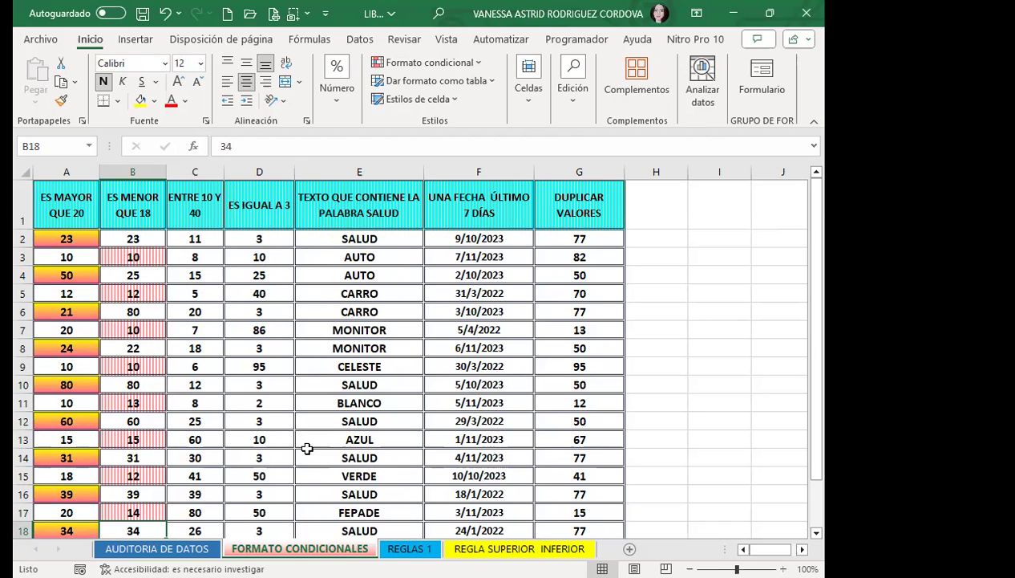
Select the ENTRE 10 Y 40 values in C2:C20.
left_click(211, 240)
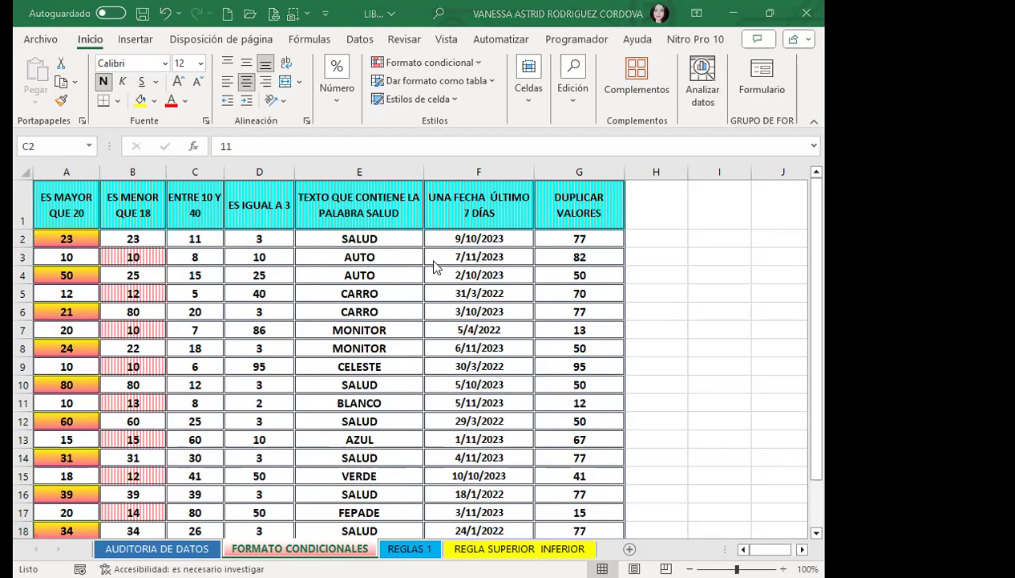
left_click_drag(212, 239, 216, 503)
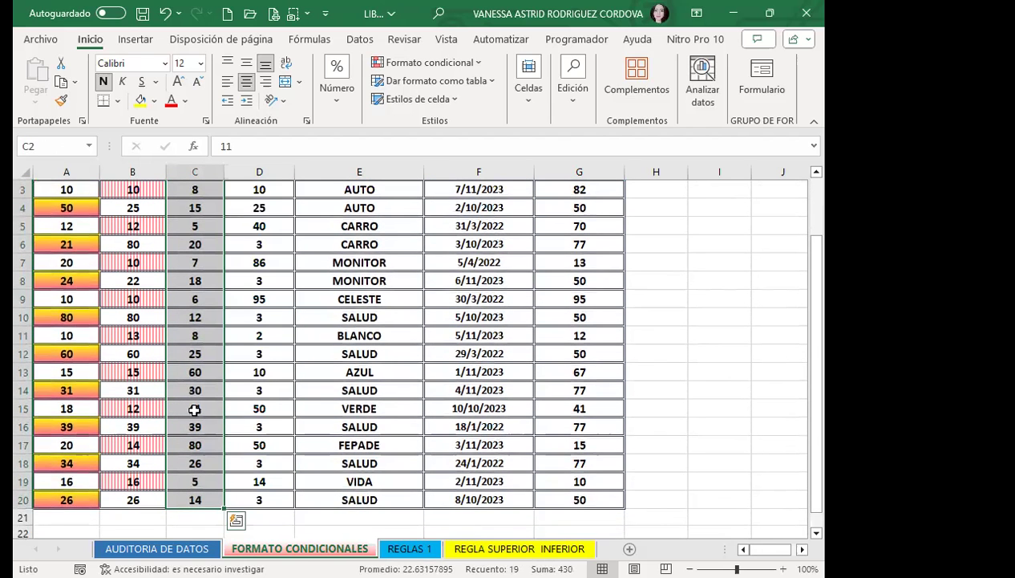
scroll(321, 441, "up", 1)
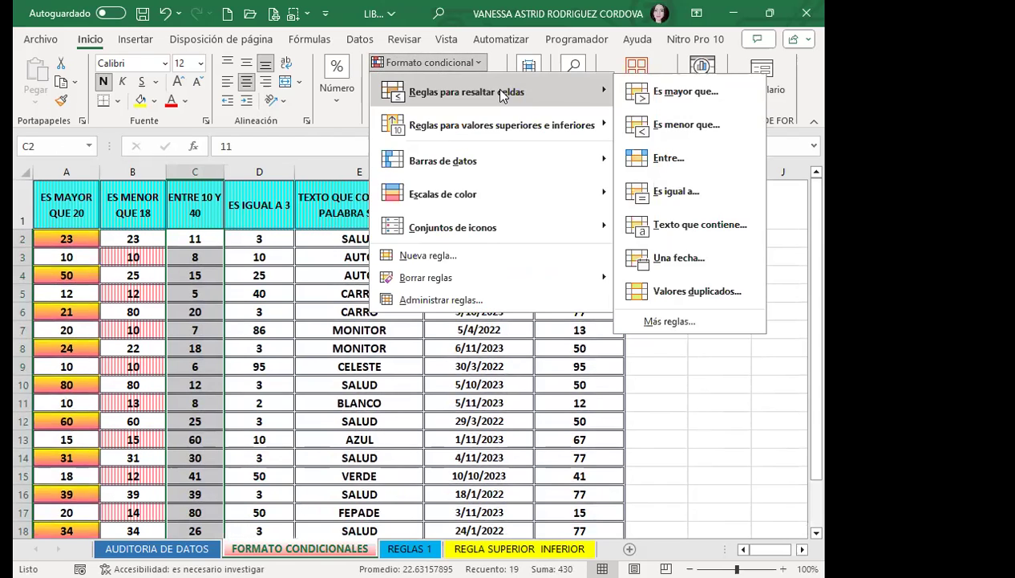
Add an Entre rule from 10 to 40 with Relleno verde con texto verde oscuro.
left_click(666, 158)
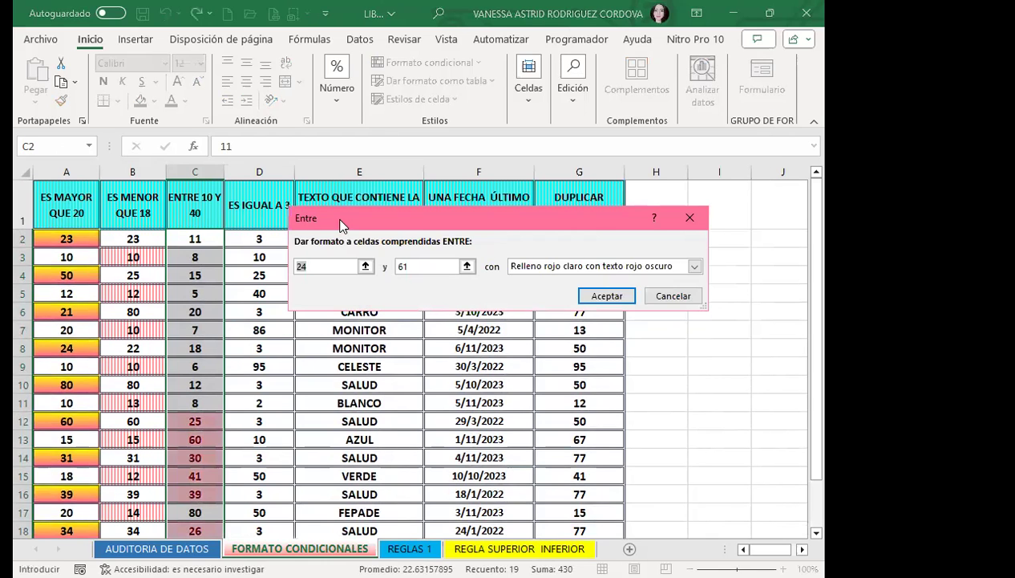
key("BackSpace")
type("0")
key("Tab")
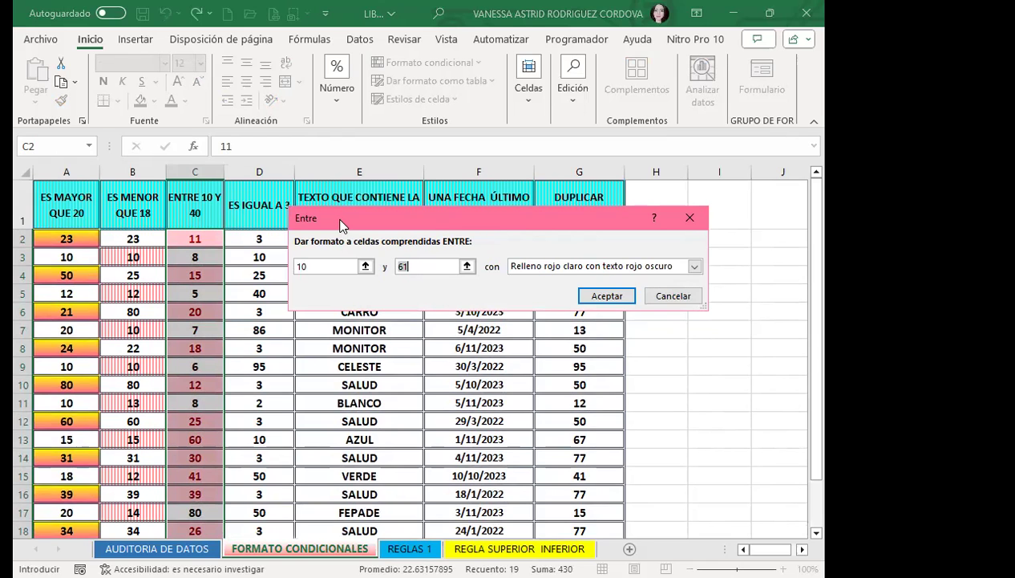
type("40")
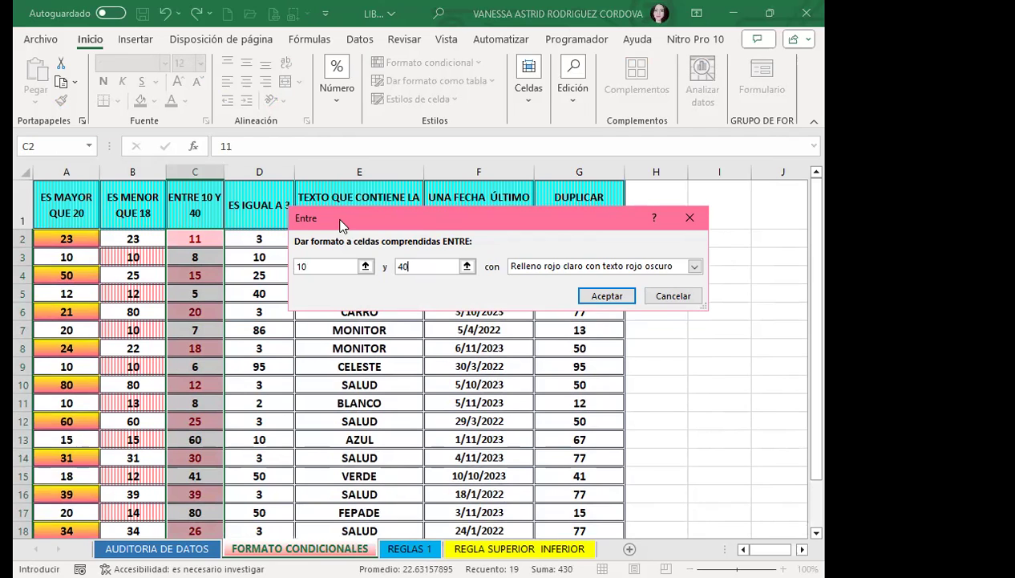
left_click(698, 266)
left_click(585, 302)
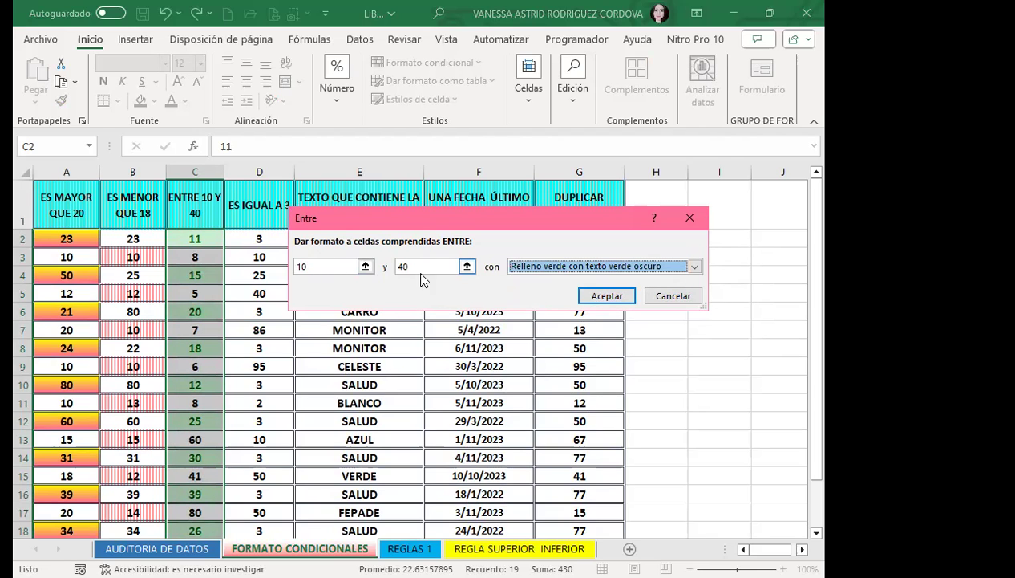
left_click(606, 294)
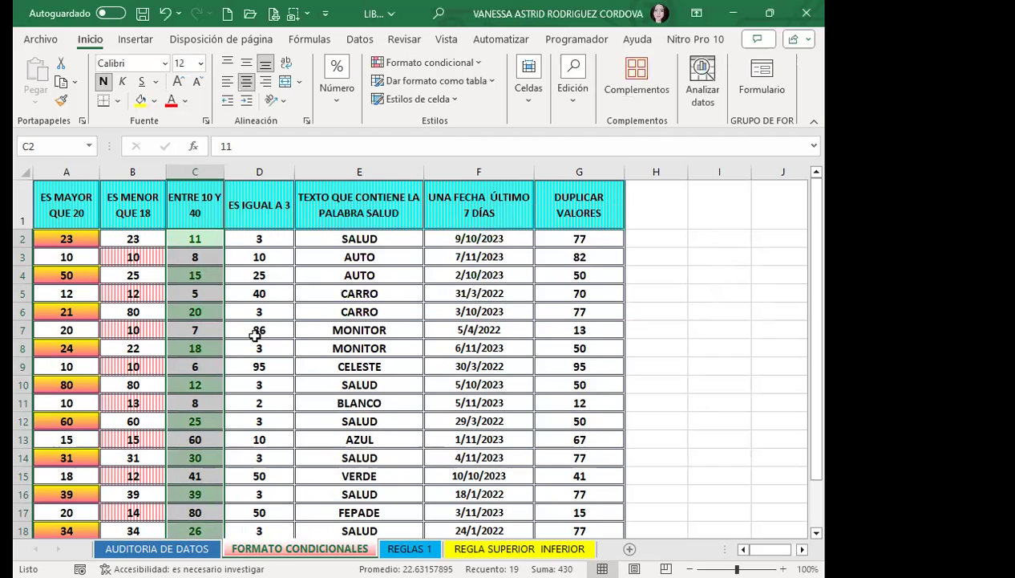
scroll(232, 451, "down", 2)
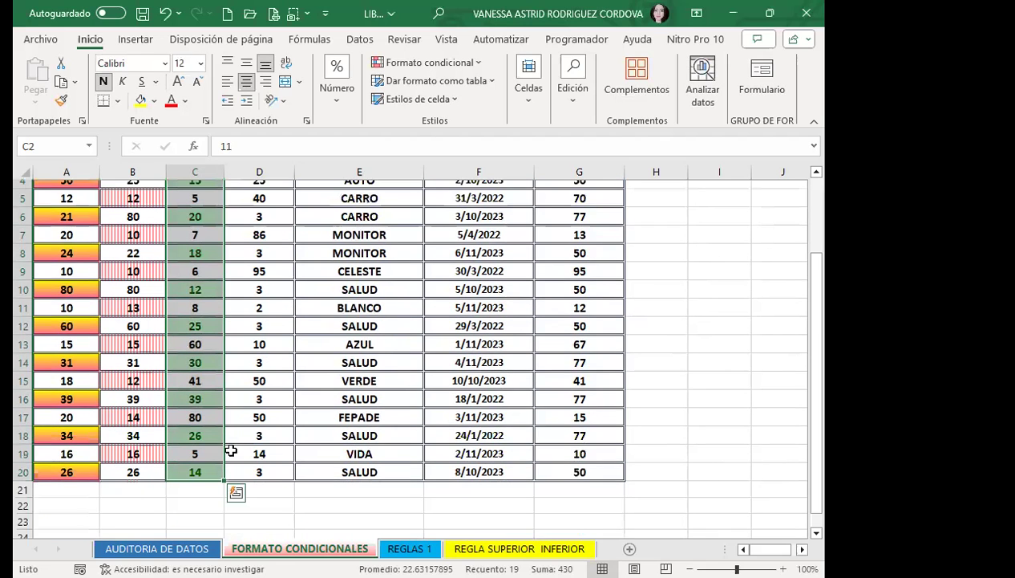
scroll(223, 417, "up", 2)
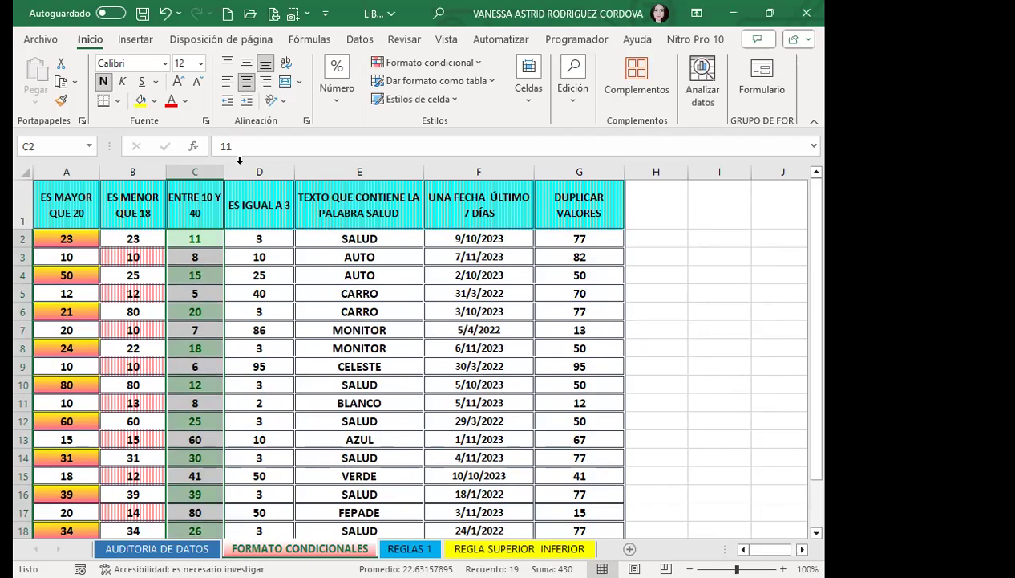
left_click(207, 256)
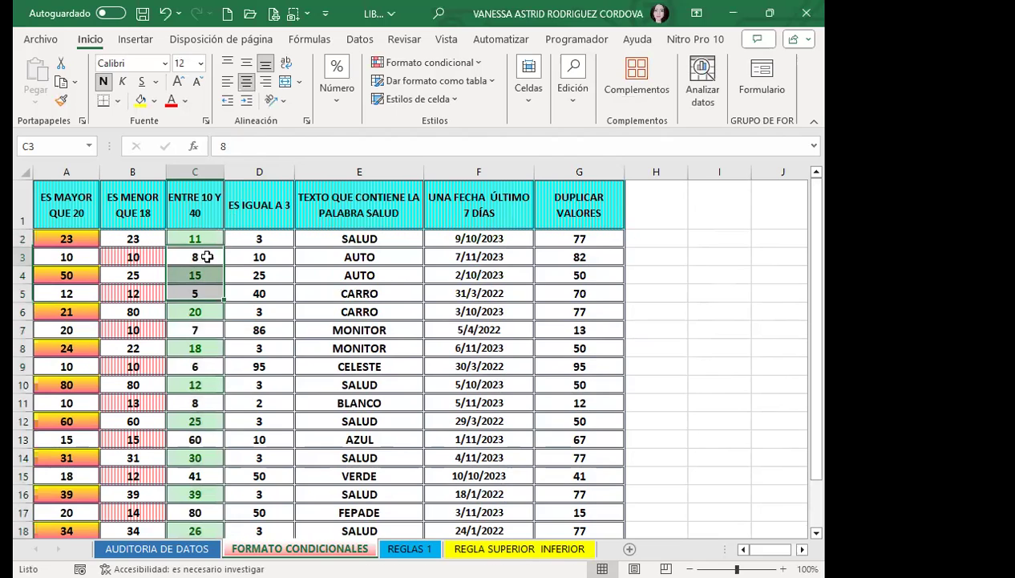
left_click_drag(210, 330, 210, 348)
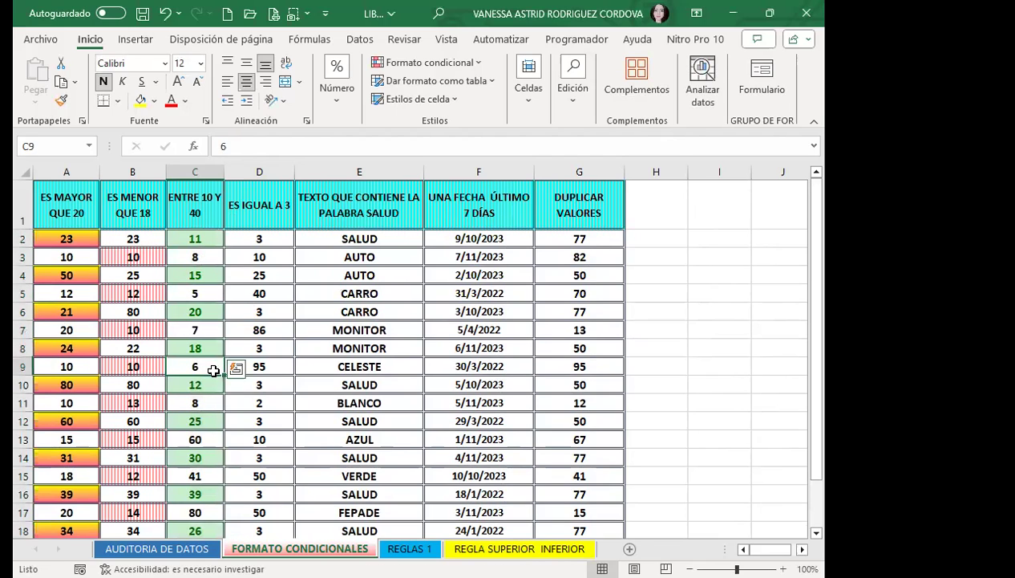
left_click(204, 403)
left_click(213, 433)
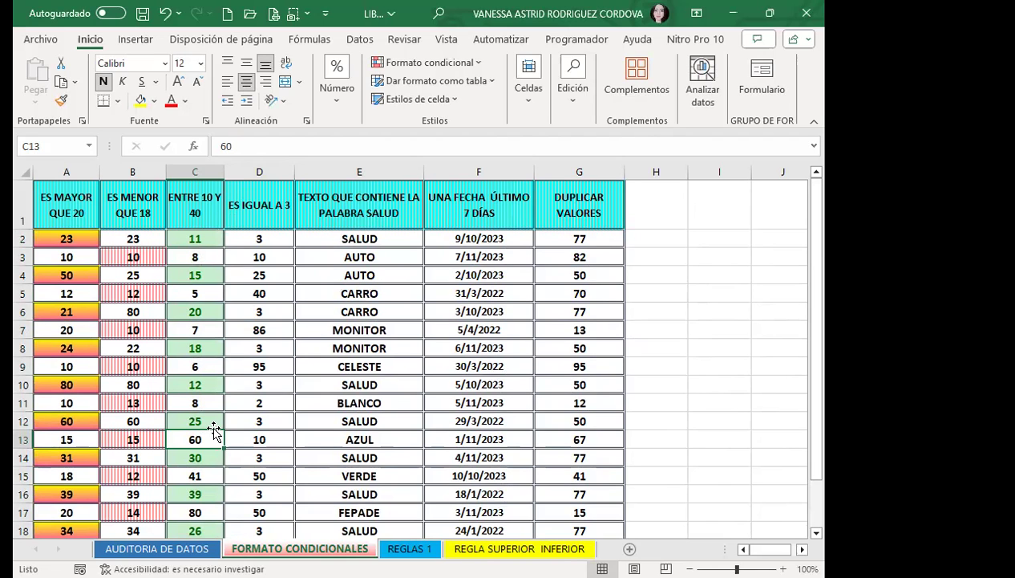
scroll(215, 371, "down", 1)
left_click(211, 427)
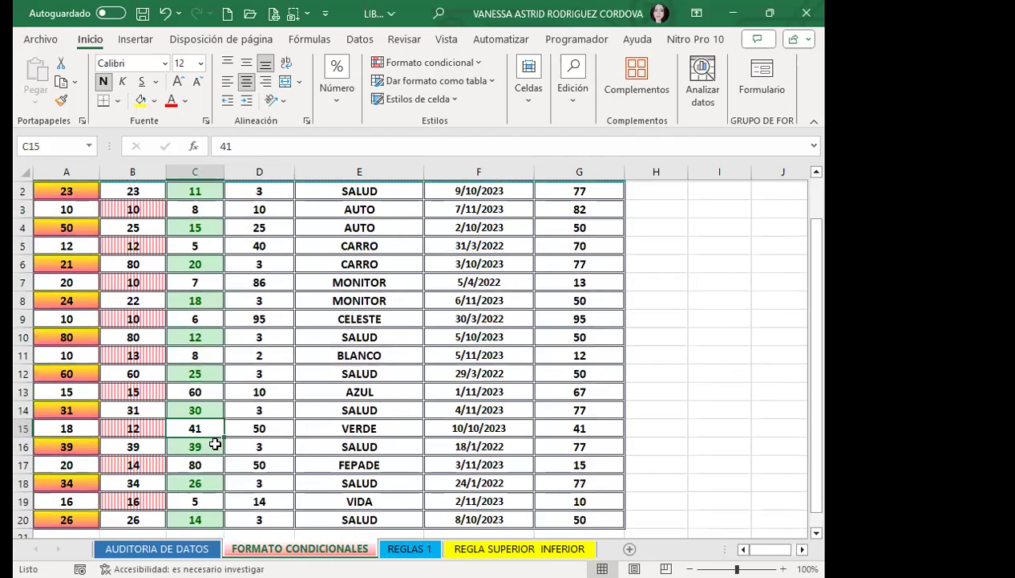
left_click(211, 464)
left_click(211, 500)
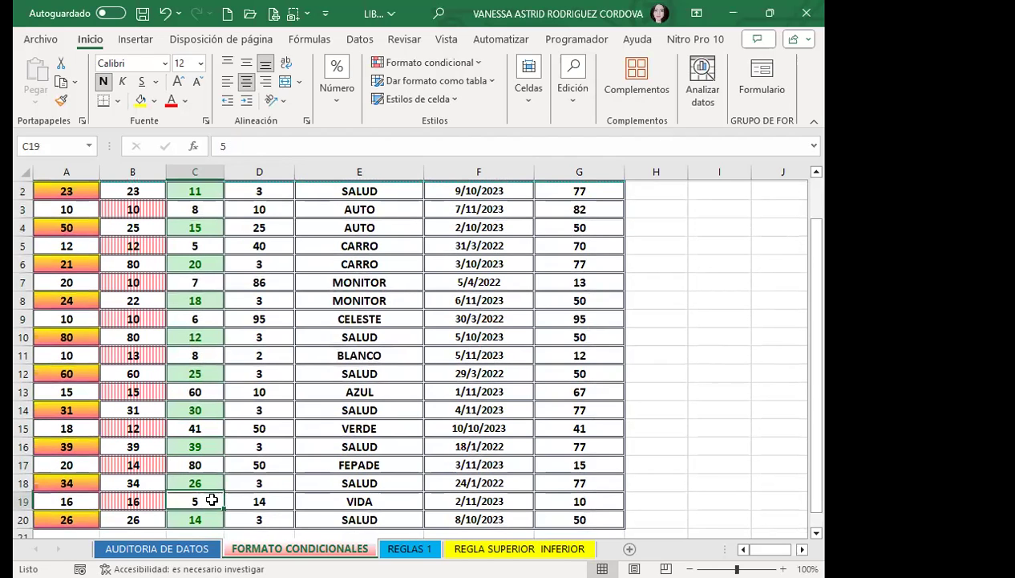
scroll(238, 393, "up", 1)
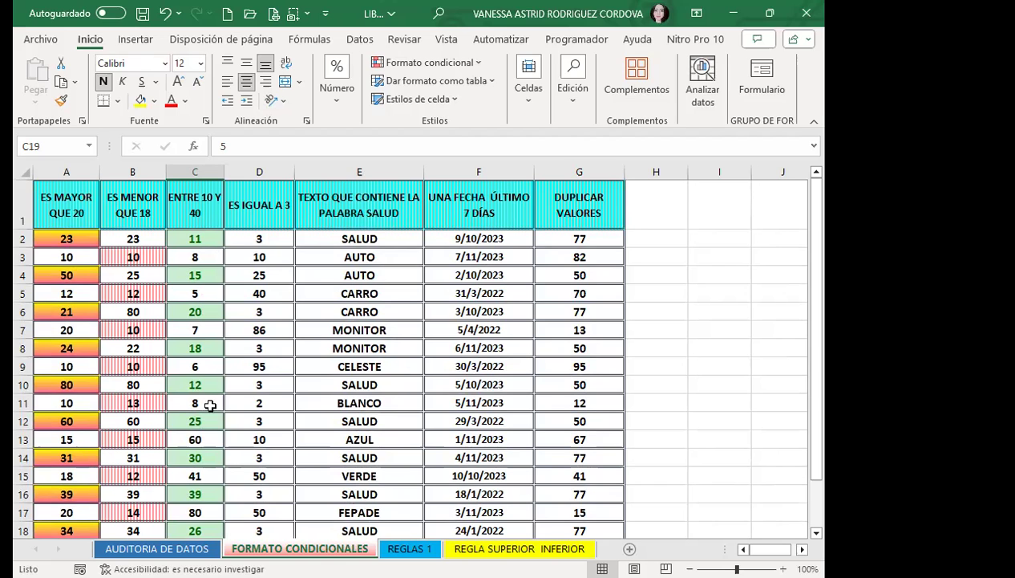
left_click_drag(50, 193, 251, 200)
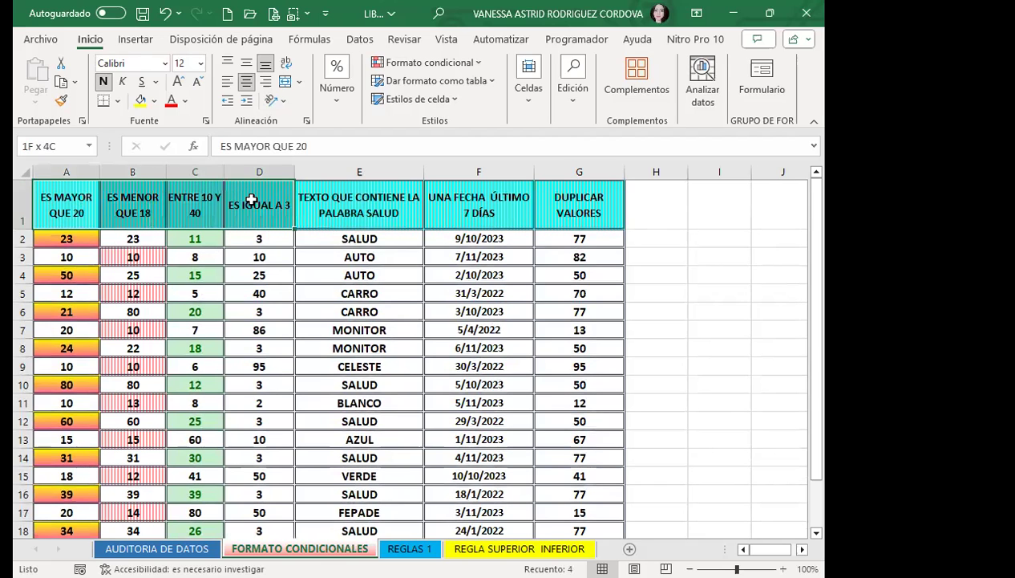
left_click(210, 206)
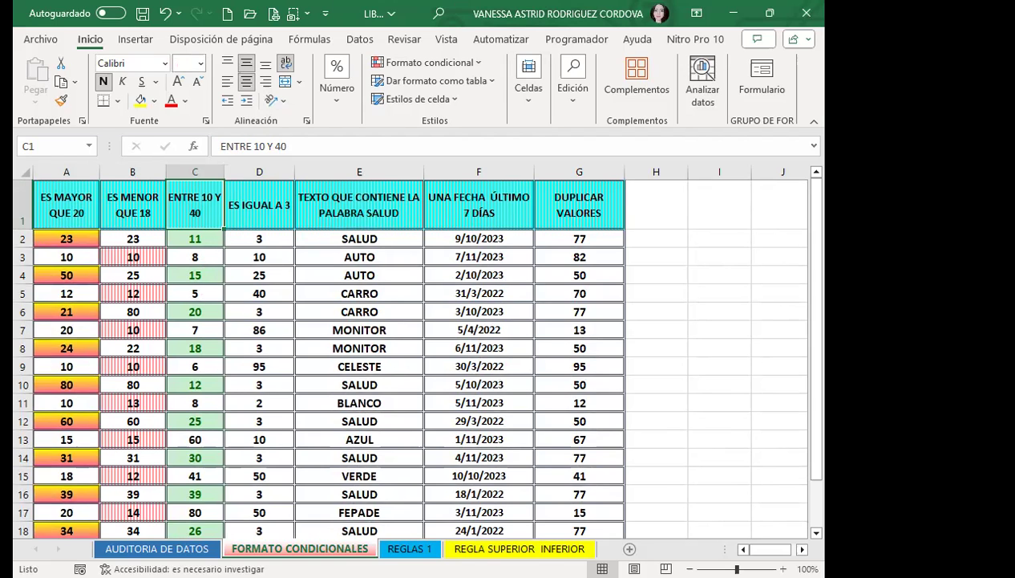
left_click(255, 241)
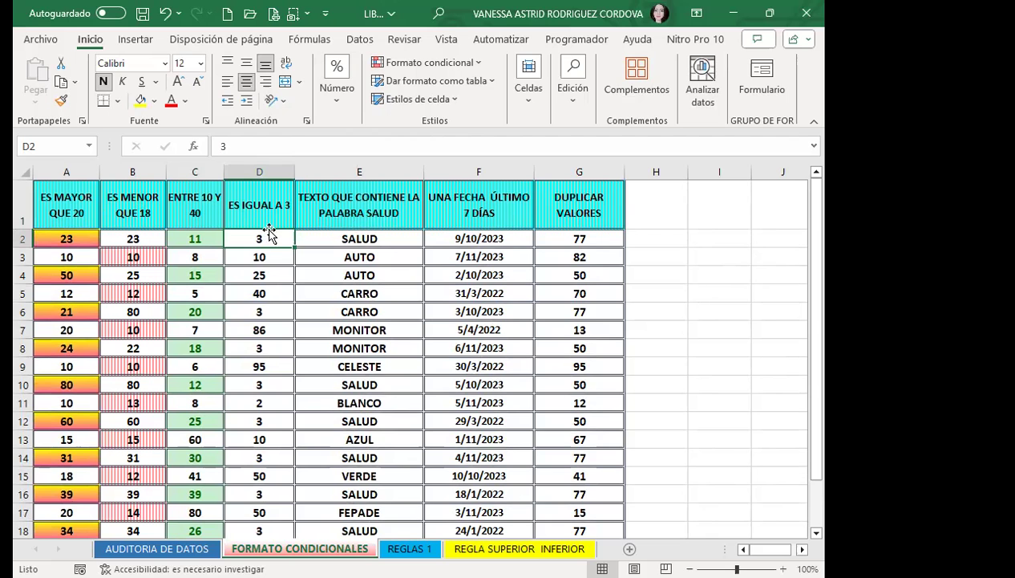
Select D2:D20 and bring up the Es igual a highlighting rule.
left_click_drag(263, 238, 261, 502)
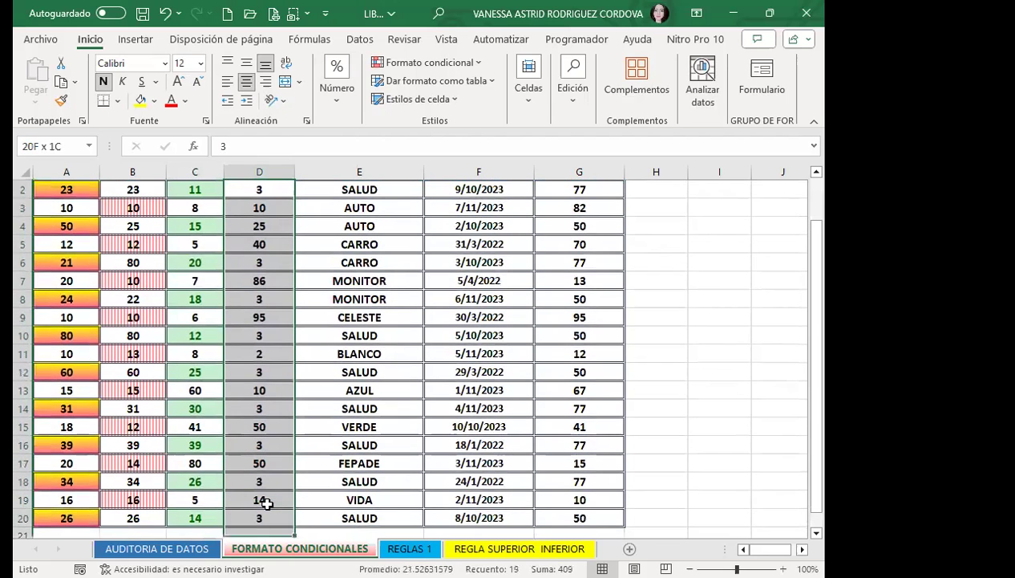
scroll(263, 354, "up", 2)
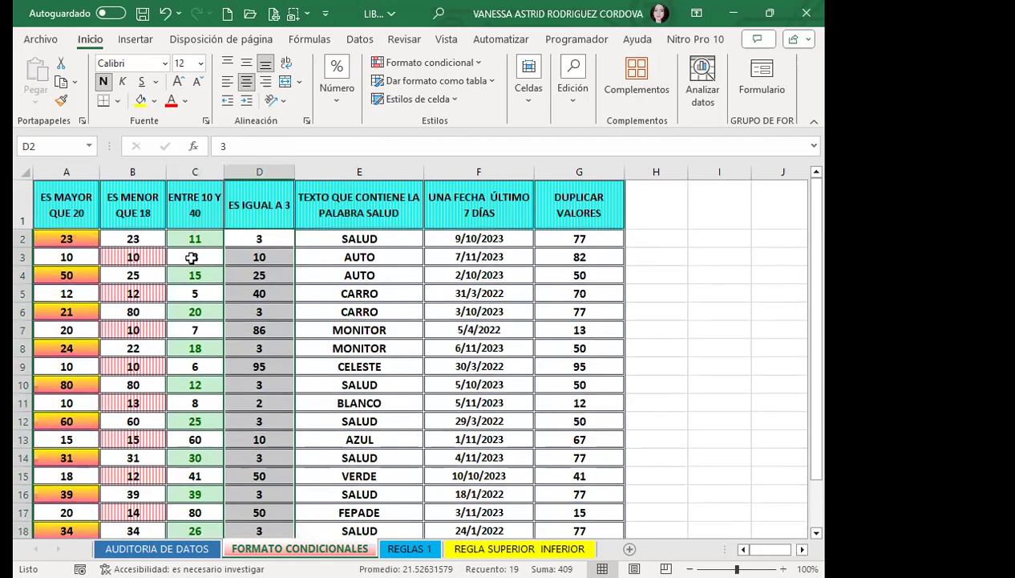
left_click(475, 63)
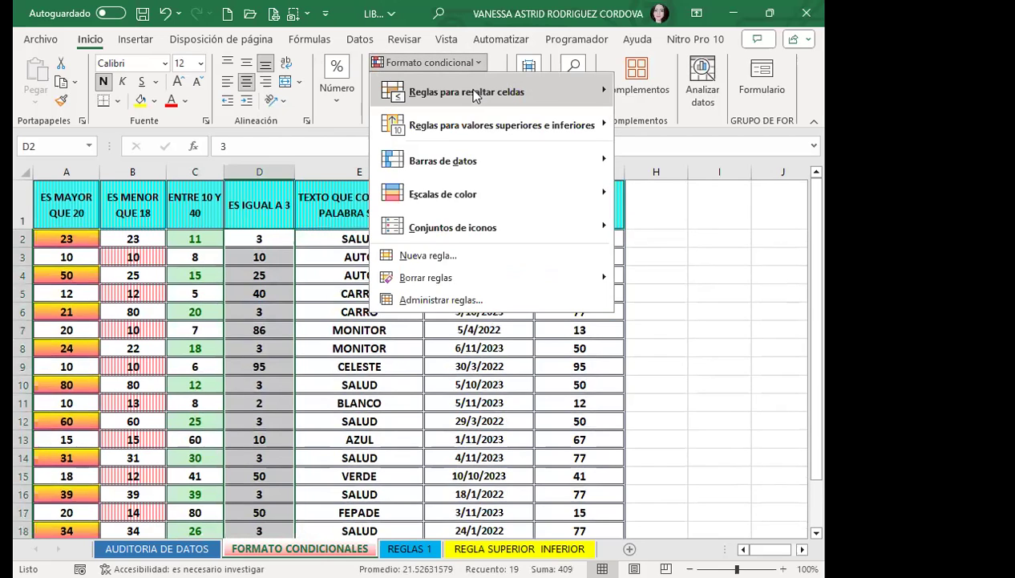
mouse_move(481, 92)
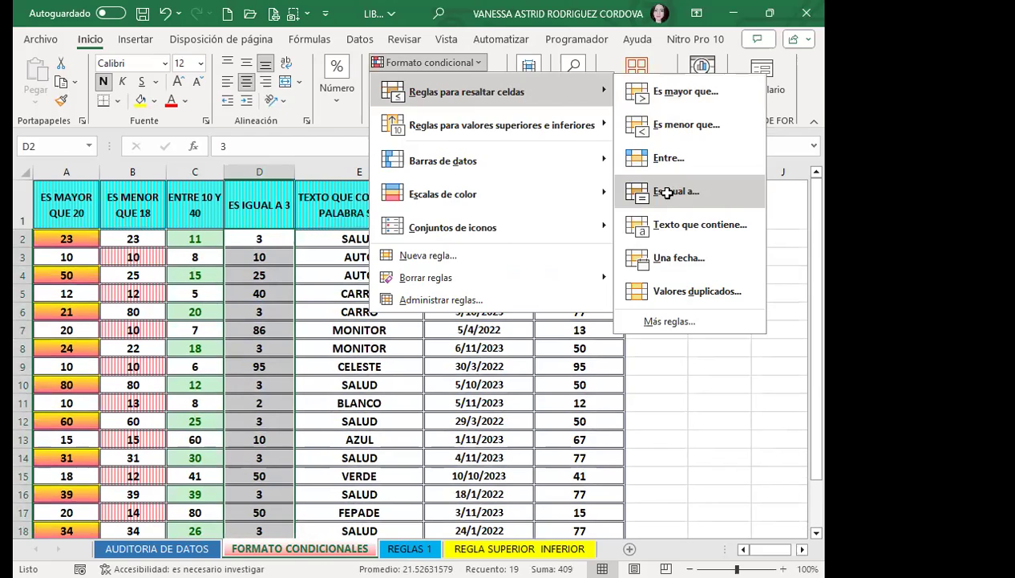
left_click(668, 193)
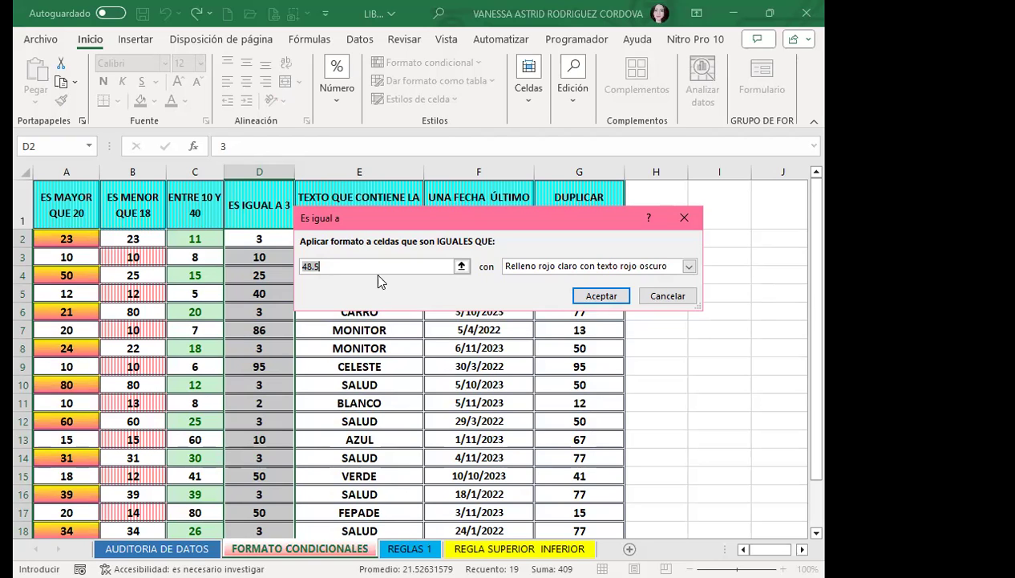
Reference =$D$2 in the Es igual a rule and choose Formato personalizado.
left_click(258, 236)
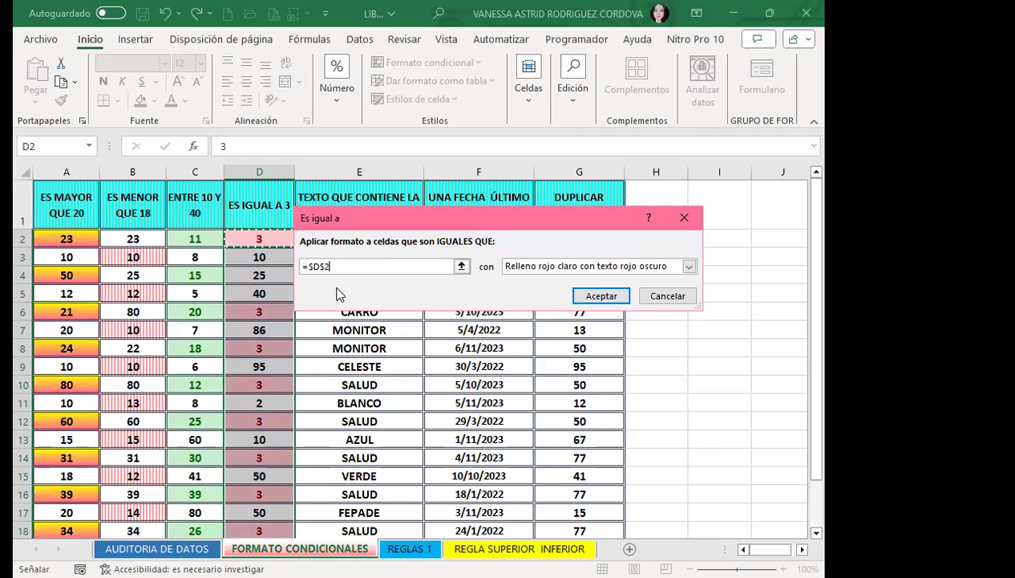
left_click(689, 267)
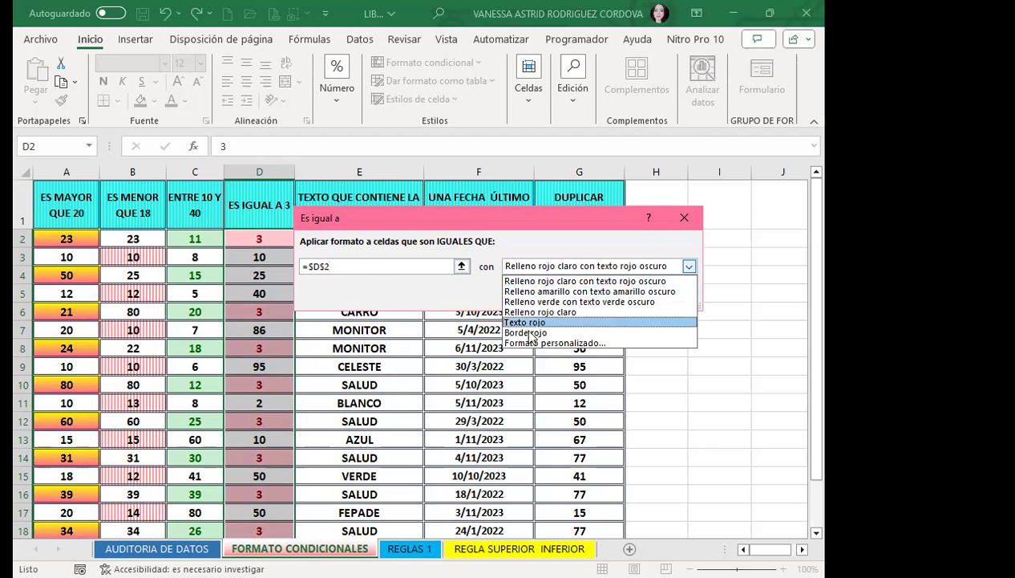
left_click(546, 344)
left_click(403, 71)
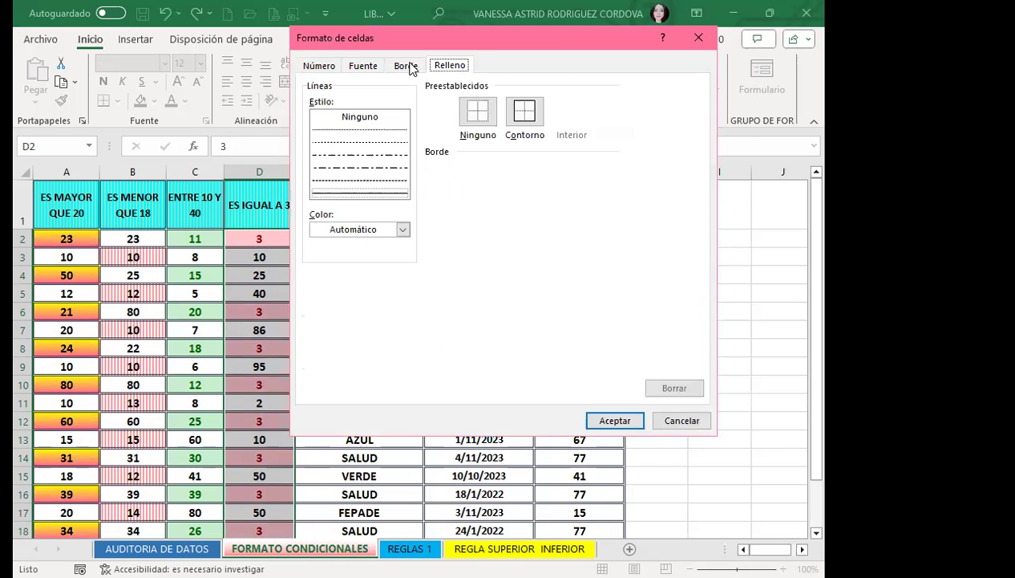
left_click(448, 67)
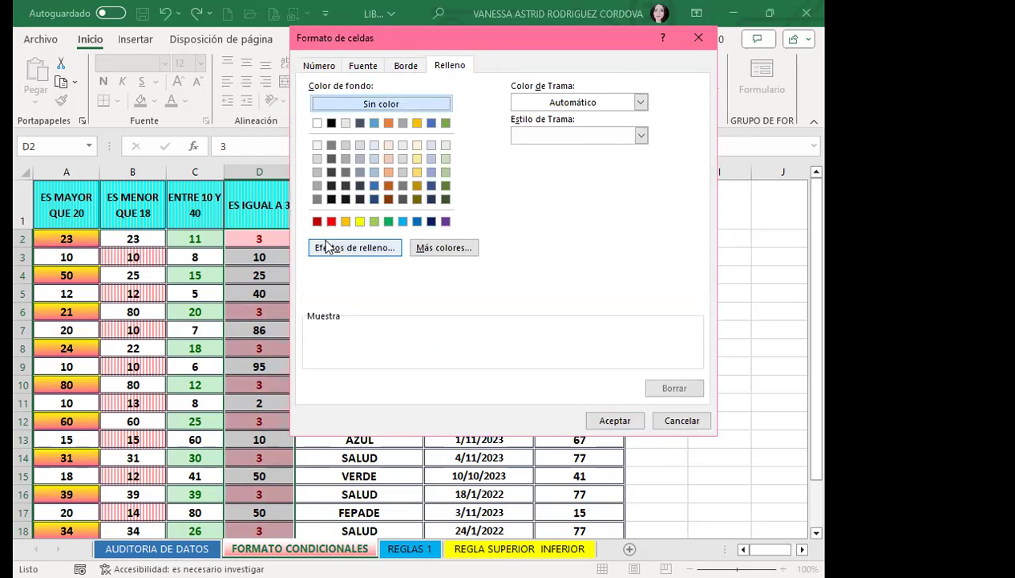
Set an orange-to-green gradient fill effect and apply the rule to column D.
left_click(345, 251)
left_click(571, 134)
left_click(530, 350)
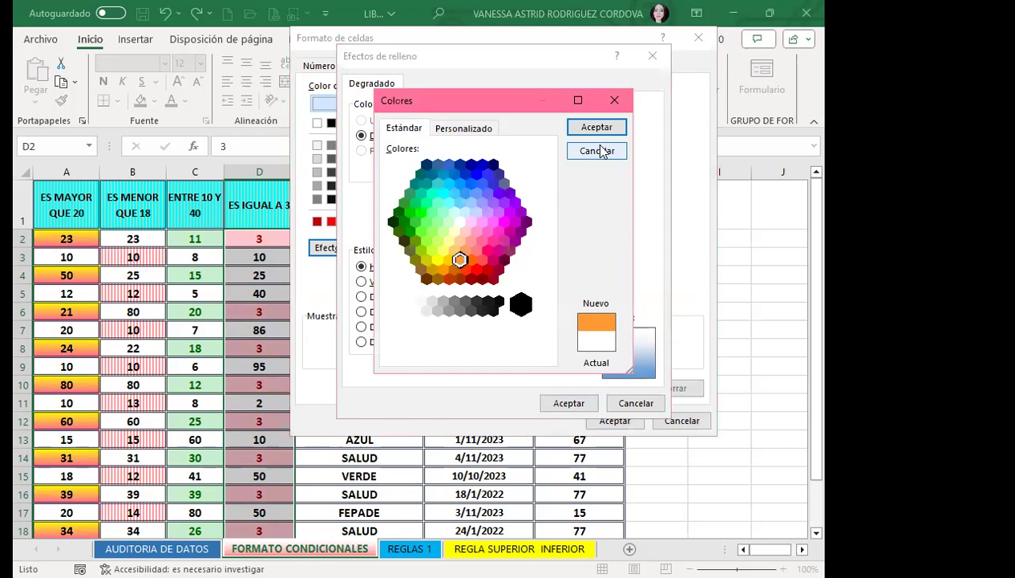
left_click(595, 126)
left_click(572, 169)
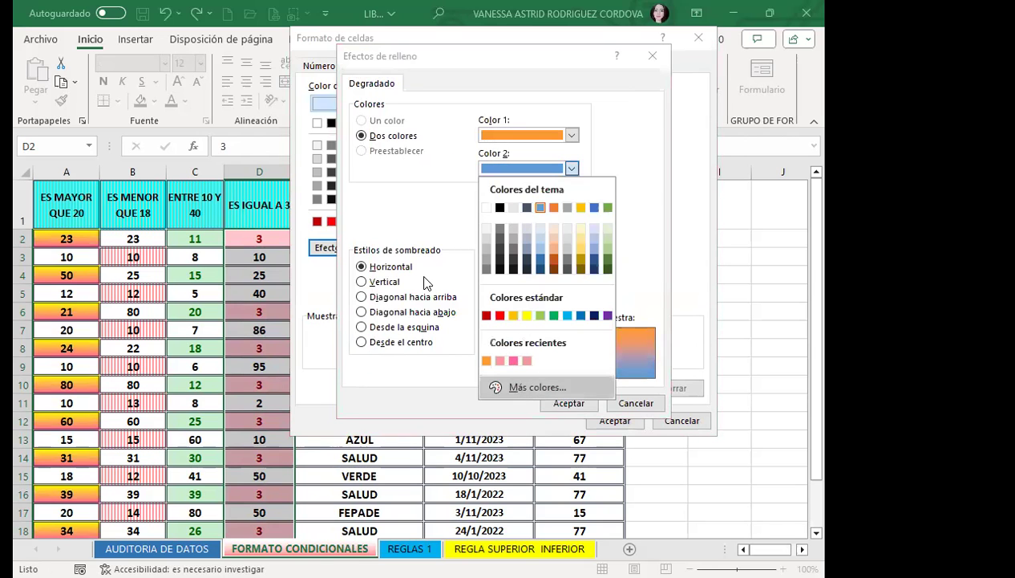
left_click(515, 383)
left_click(432, 210)
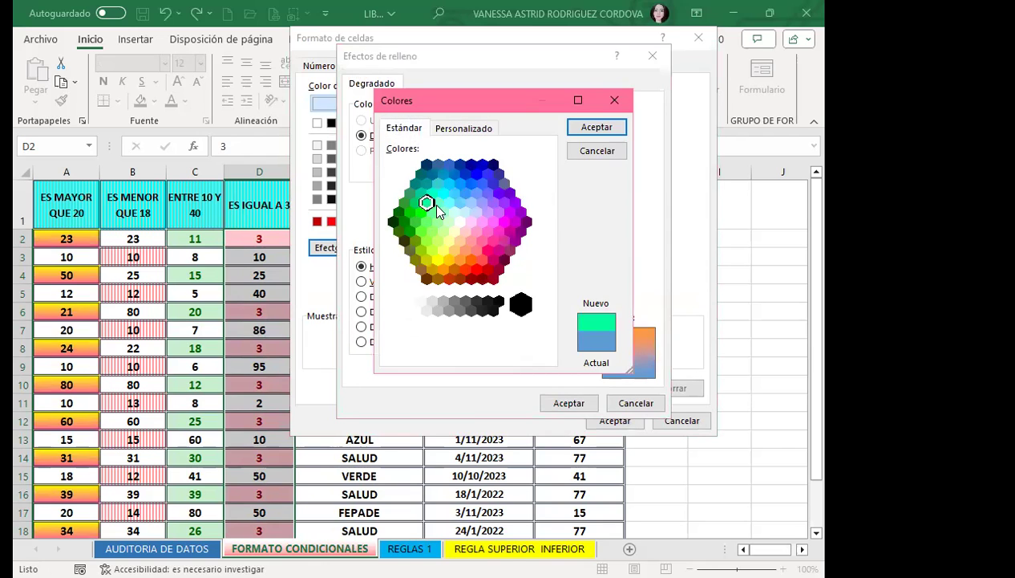
left_click(597, 127)
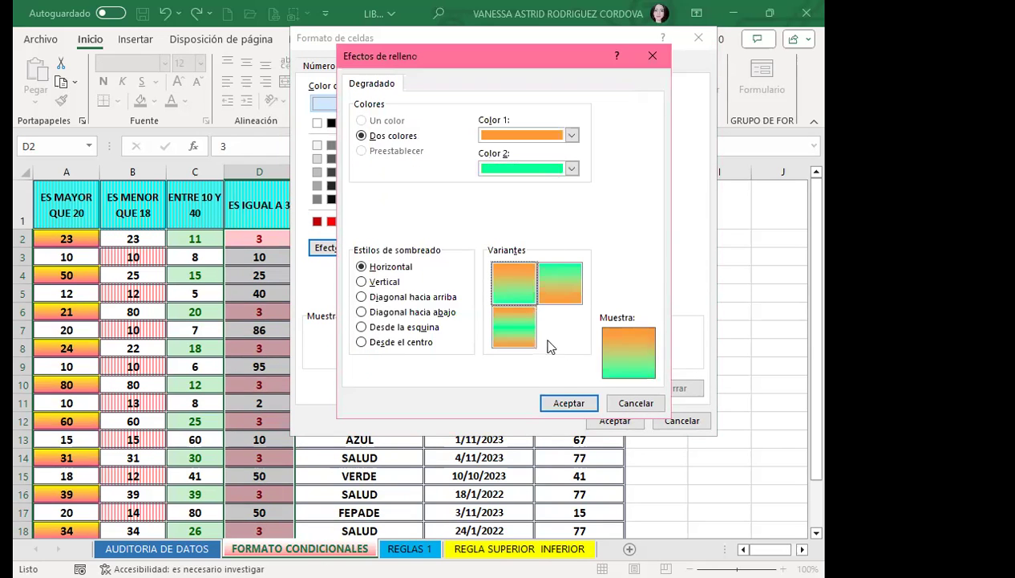
left_click(552, 403)
left_click(607, 420)
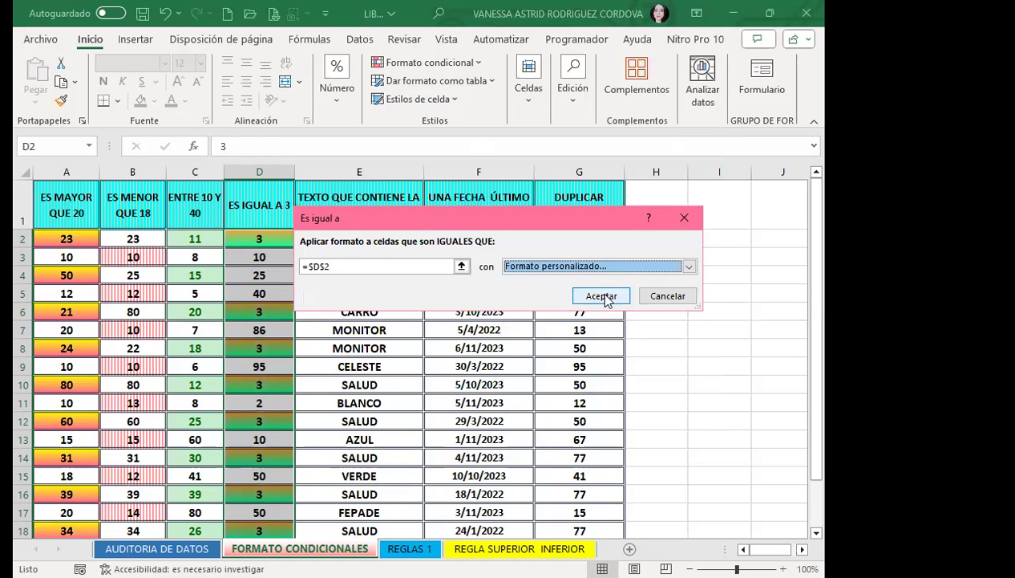
left_click(614, 292)
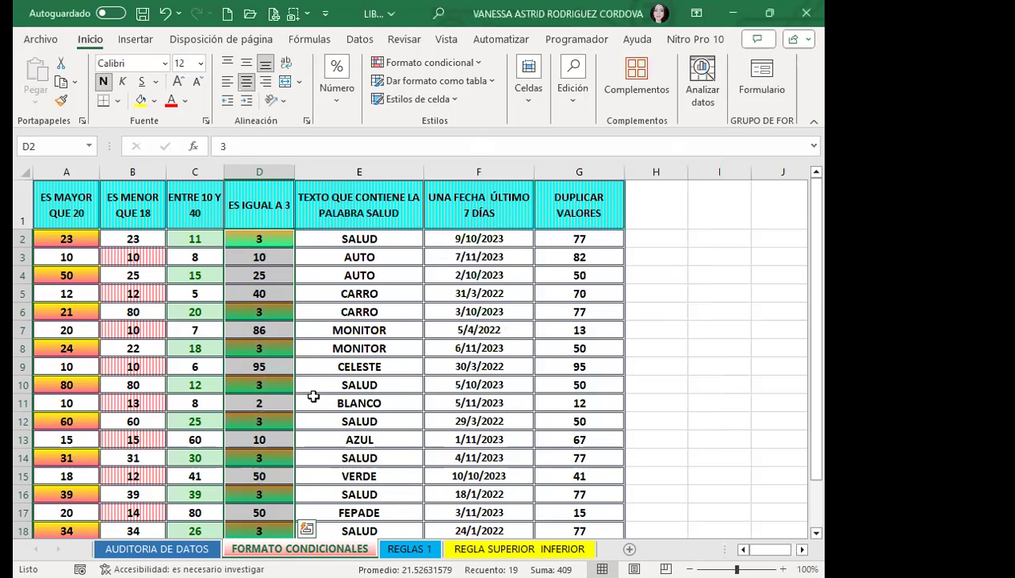
Change cell D2 to 10 to test the equal-to rule.
scroll(314, 411, "down", 3)
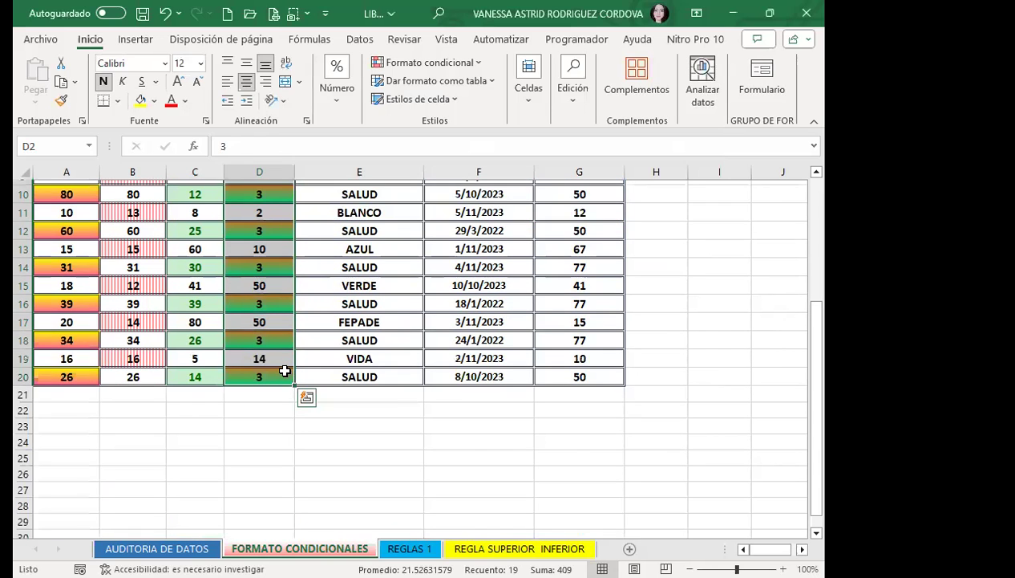
scroll(290, 341, "up", 3)
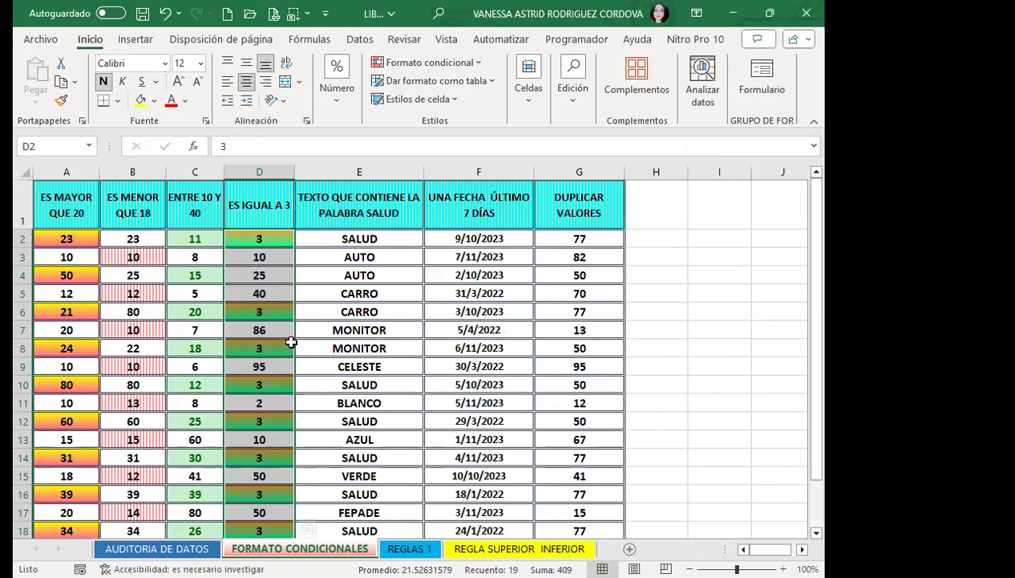
left_click(265, 235)
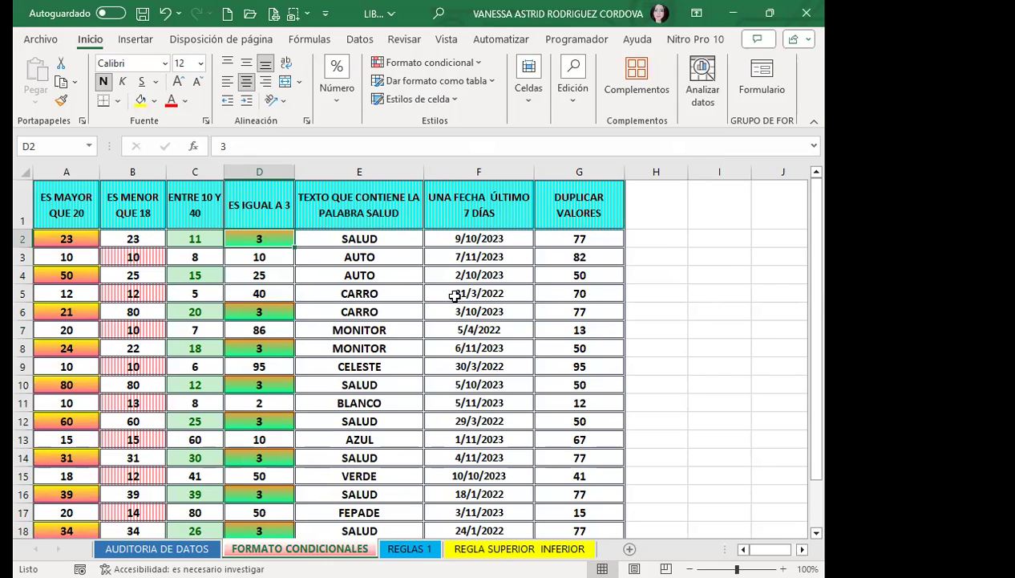
type("10")
key("Return")
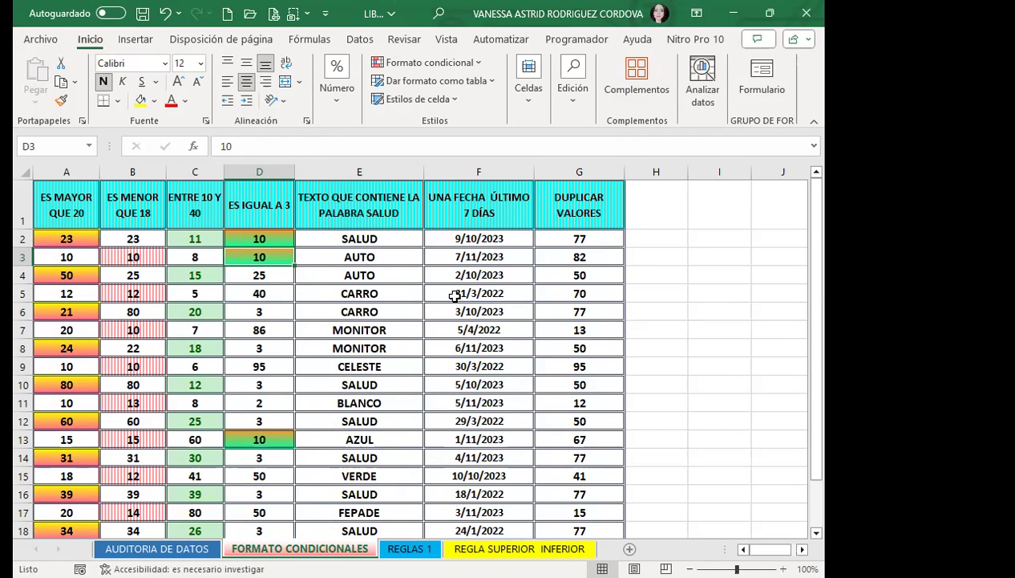
Change D2 to 50 and check that D15 and D17 also get the gradient.
left_click(286, 238)
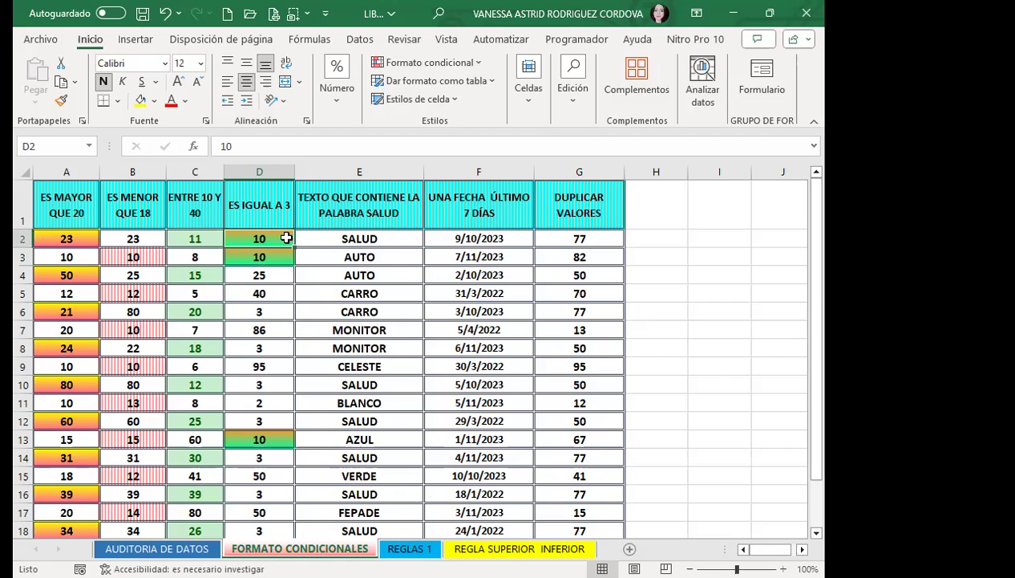
type("50")
key("Return")
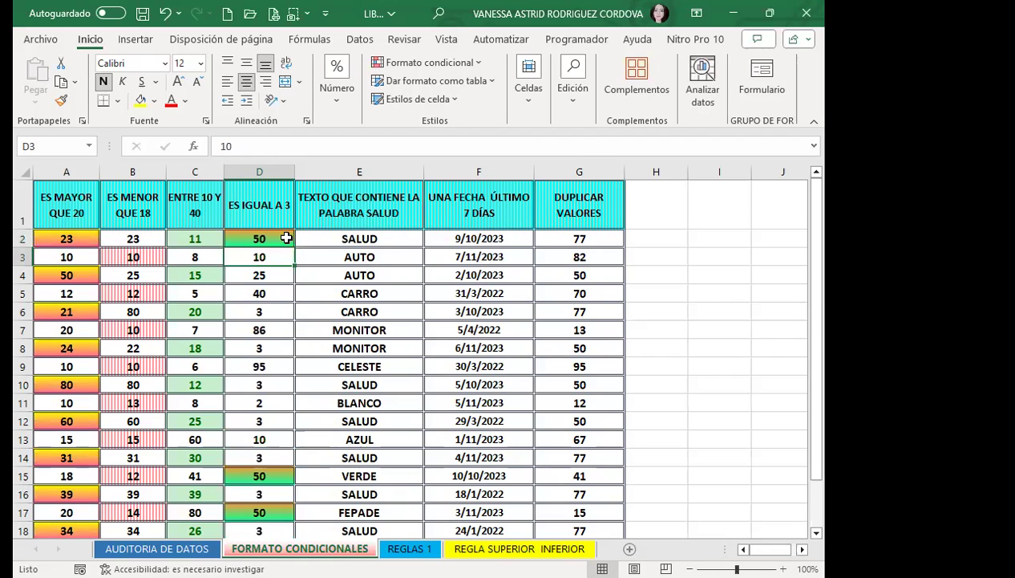
scroll(264, 432, "down", 3)
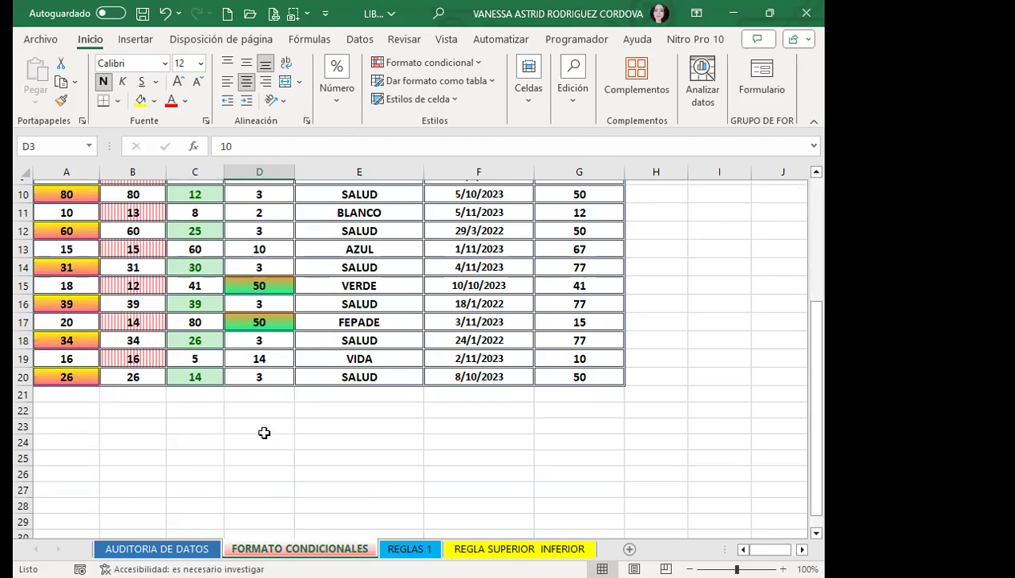
scroll(264, 433, "up", 3)
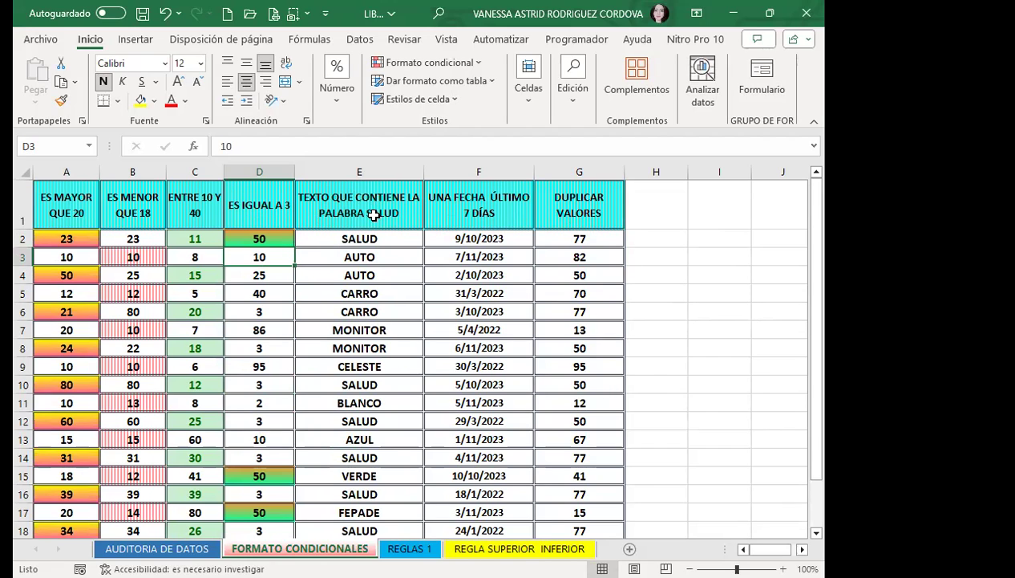
left_click(258, 230)
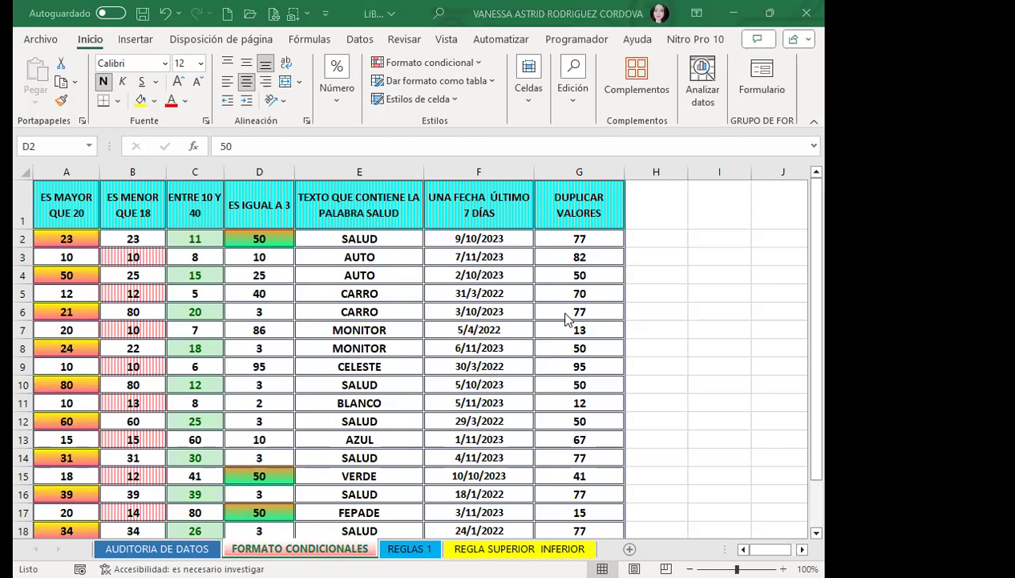
Change D2 to 86 and review which column D cells are highlighted.
left_click(275, 237)
type("86")
key("Return")
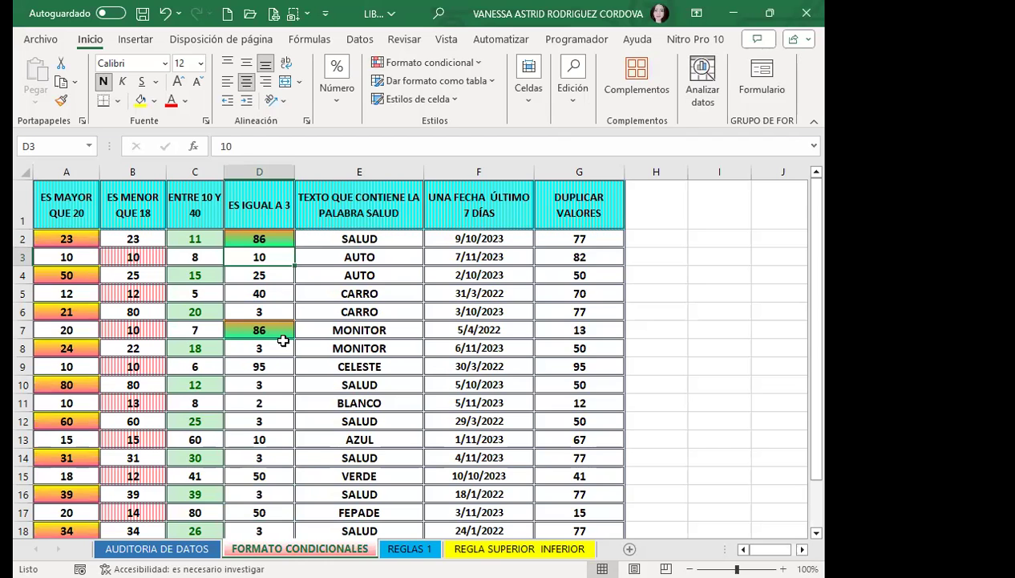
scroll(277, 375, "down", 1)
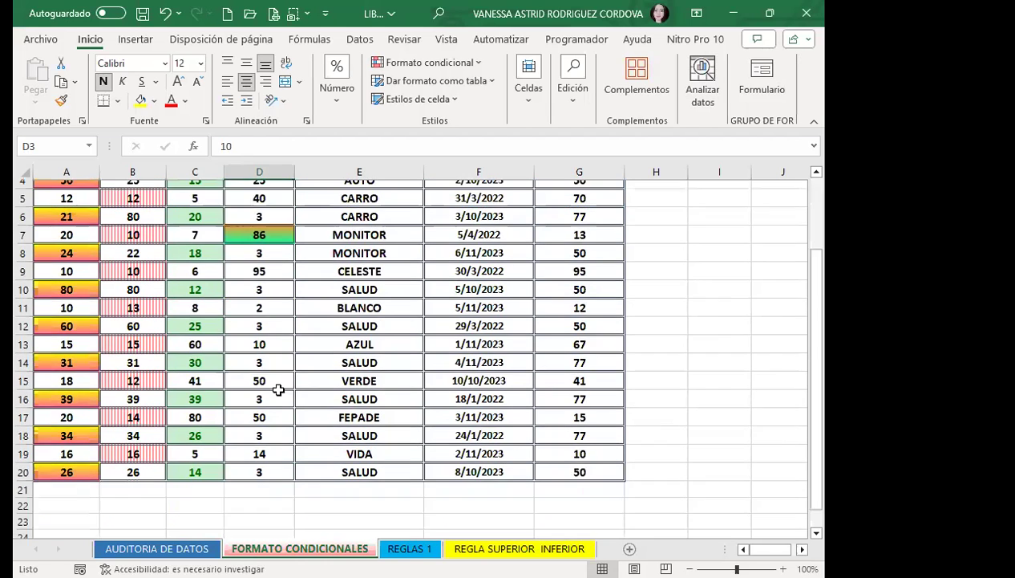
scroll(277, 385, "down", 3)
scroll(277, 385, "up", 4)
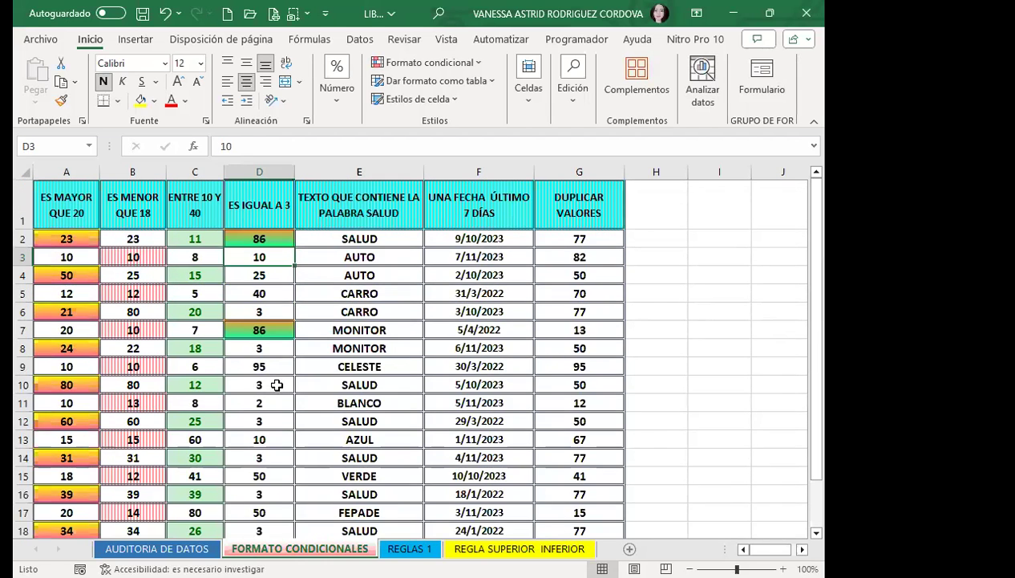
Set both D2 and D4 to 3 so the gradient marks every 3.
left_click(273, 232)
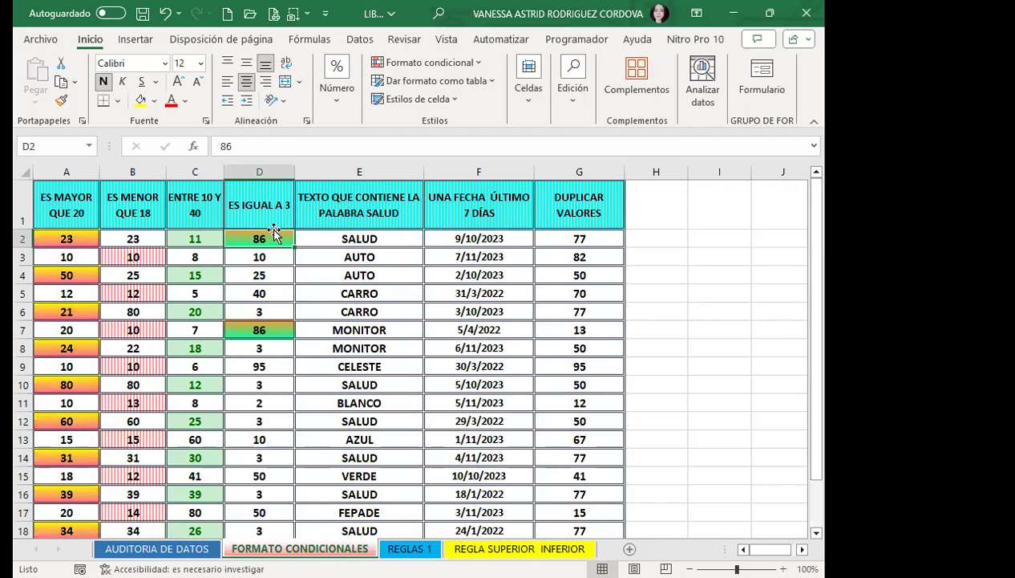
type("3")
key("Return")
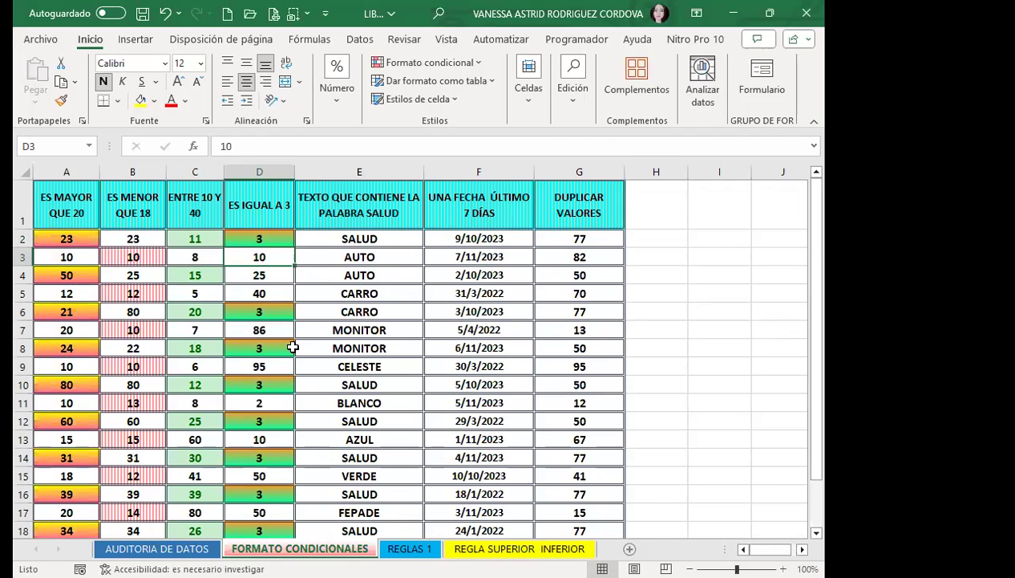
left_click(269, 277)
type("3")
key("Return")
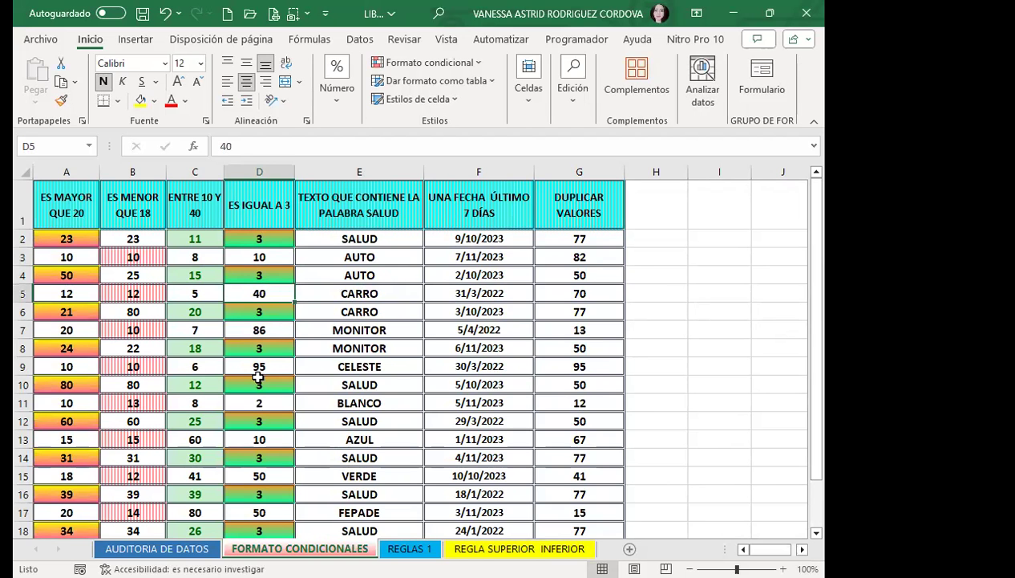
scroll(281, 426, "down", 1)
scroll(285, 449, "down", 2)
scroll(285, 453, "up", 2)
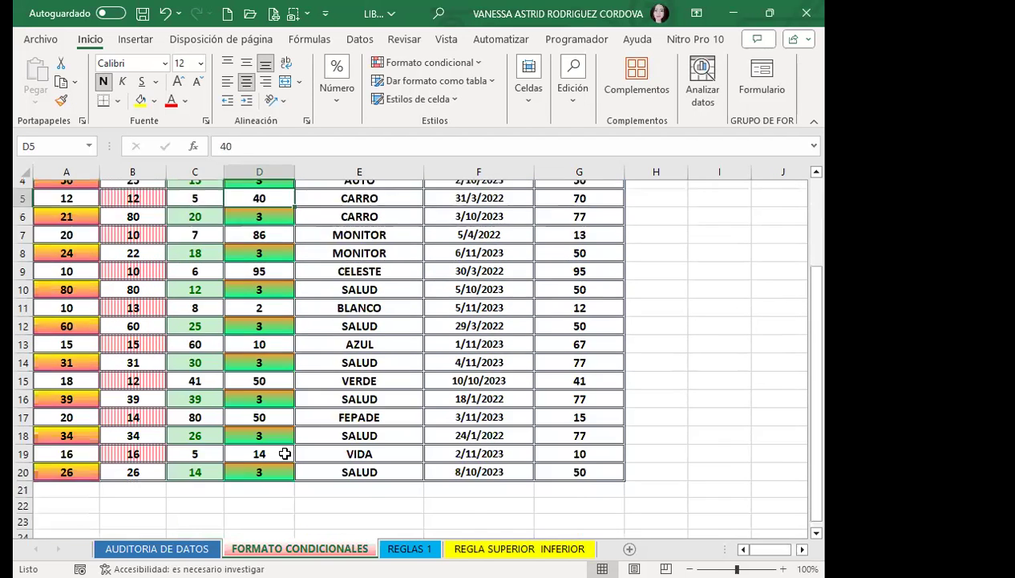
scroll(285, 453, "up", 1)
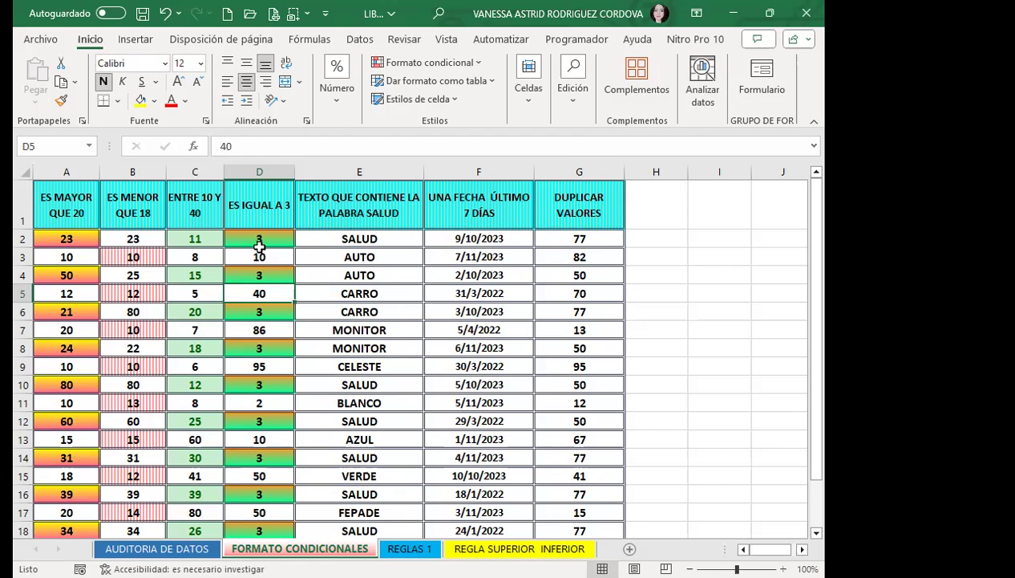
Add a Texto que contiene rule on E2:E20 referencing $E$2 with light red fill.
left_click(332, 238)
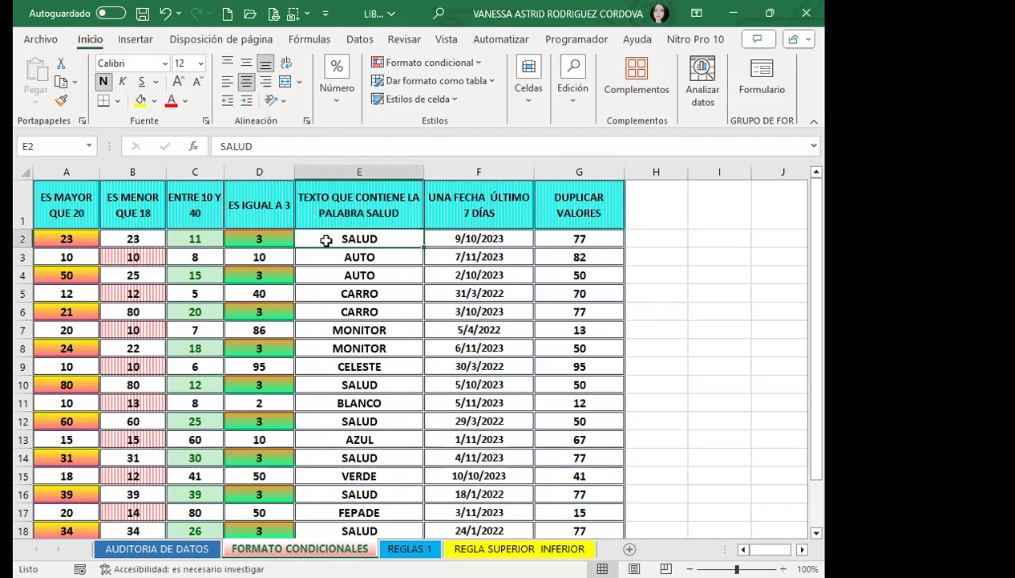
left_click_drag(327, 241, 361, 530)
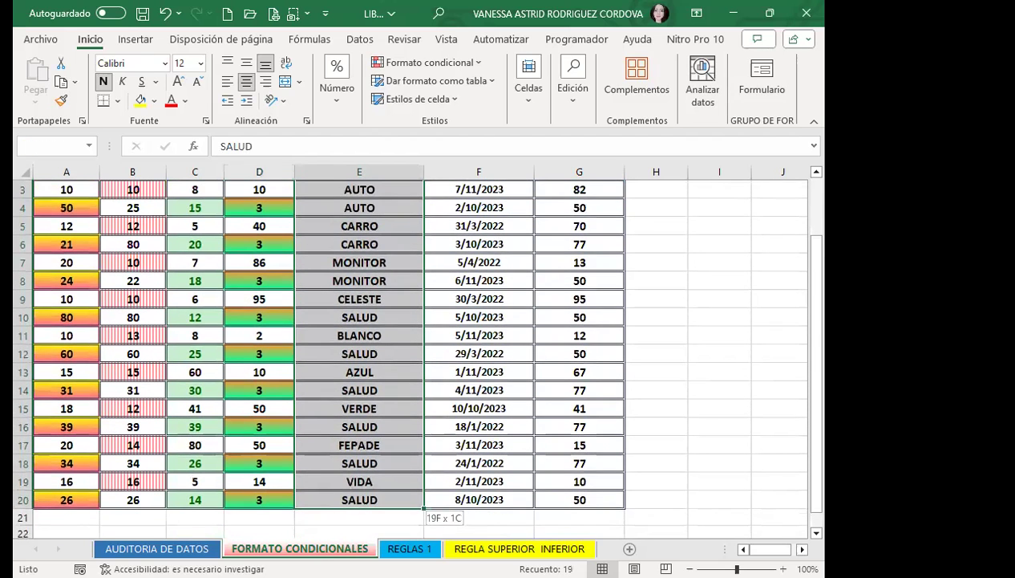
scroll(340, 446, "up", 1)
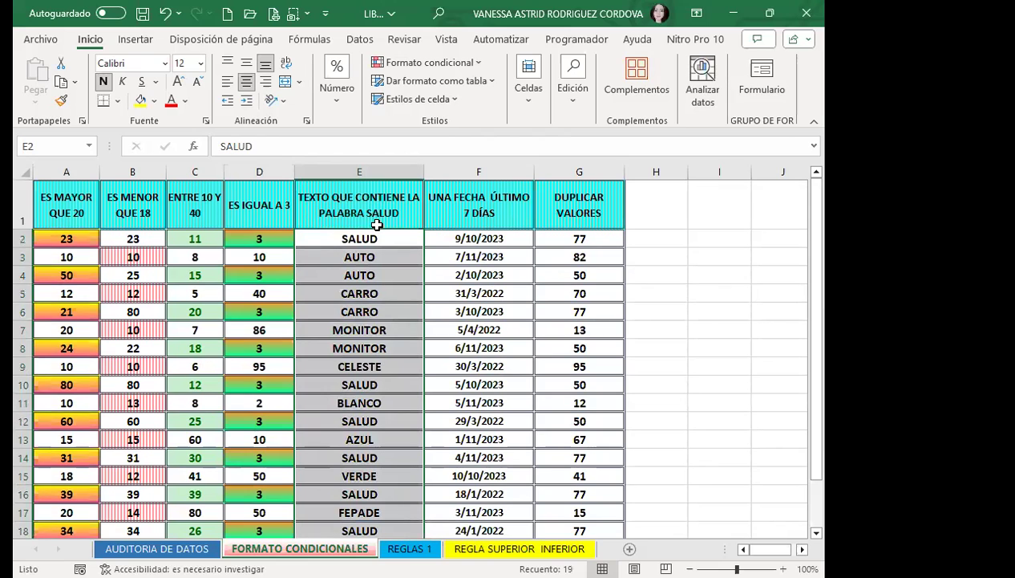
left_click(475, 64)
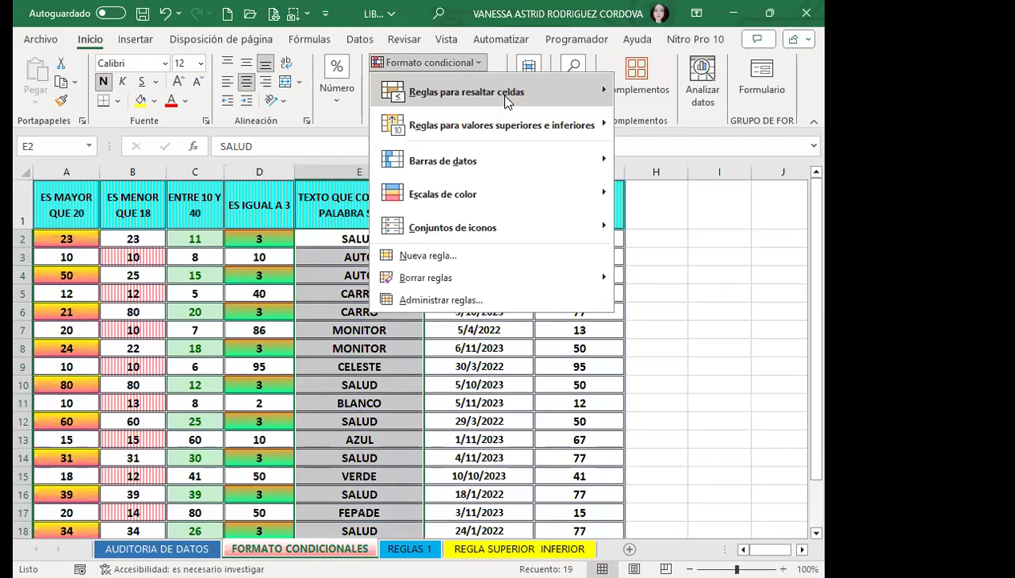
mouse_move(467, 91)
left_click(694, 228)
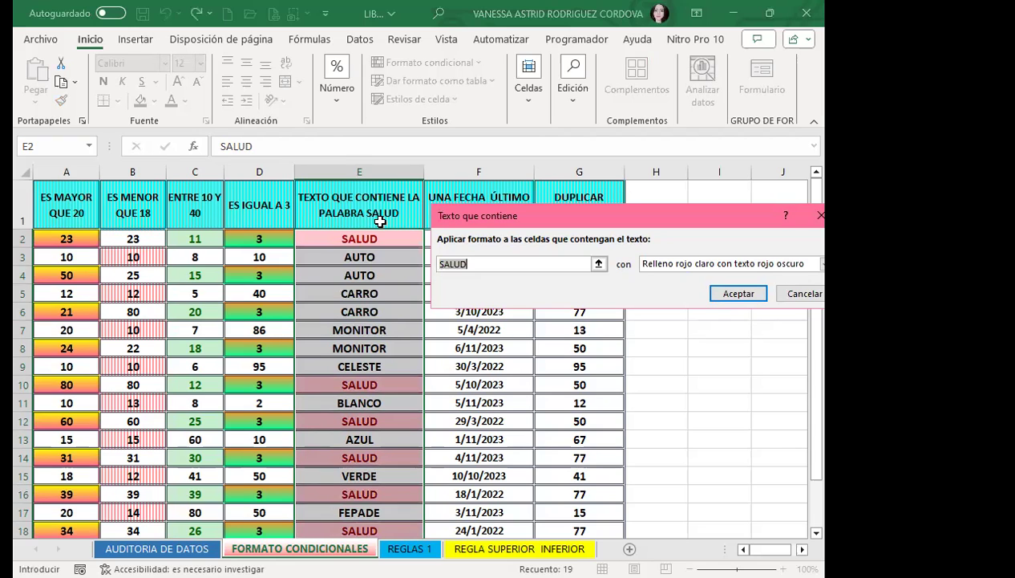
left_click(332, 237)
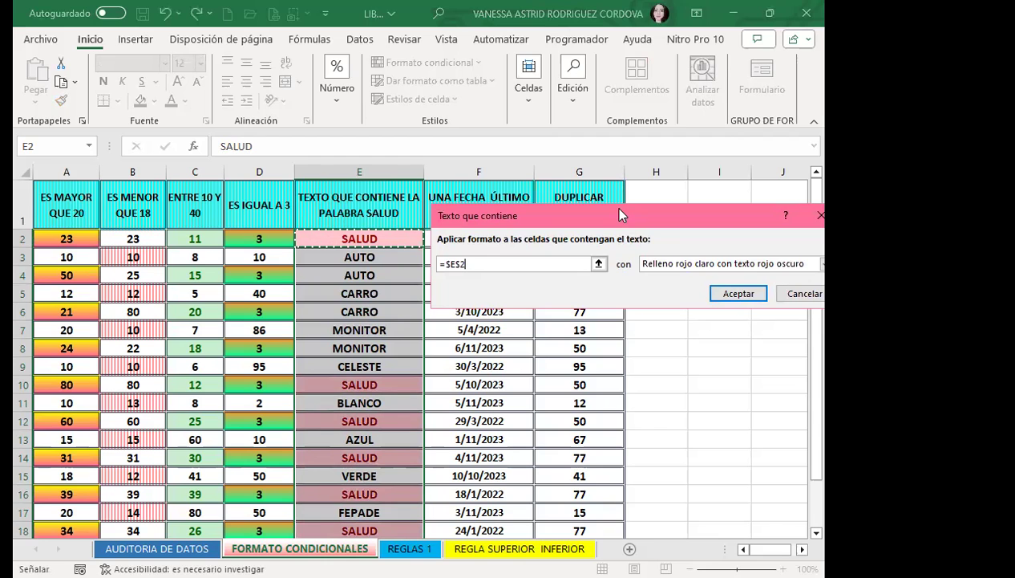
left_click_drag(619, 215, 512, 112)
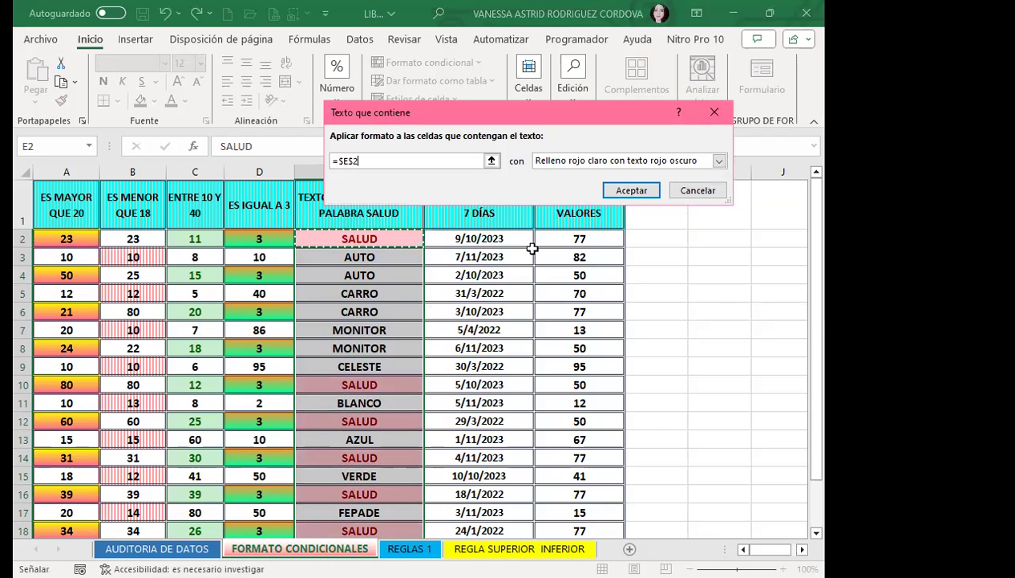
Apply the rule and test it by entering AUTO, CARRO and MONITOR in column E.
left_click(646, 192)
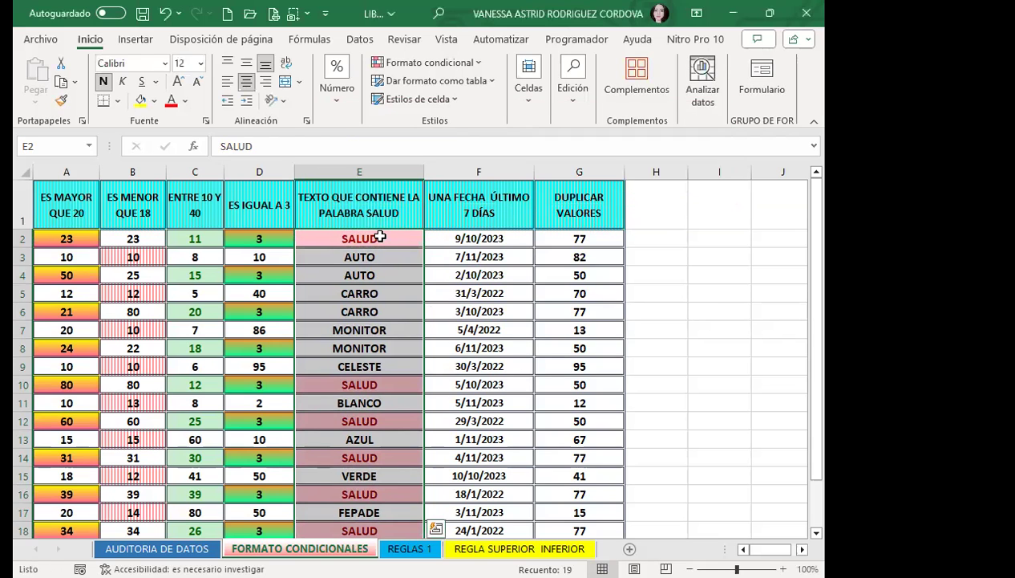
type("AUTO")
key("Return")
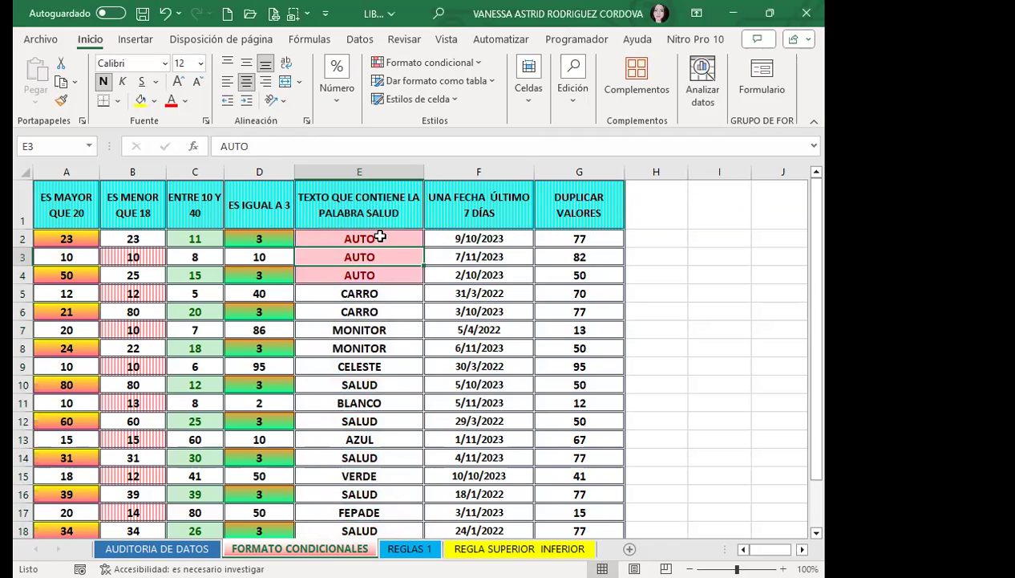
left_click(380, 238)
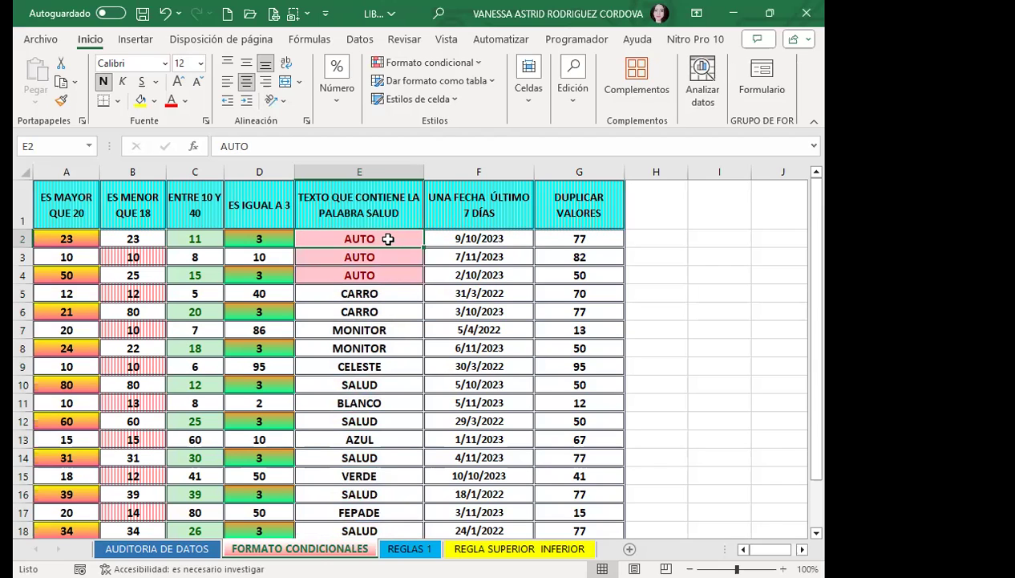
type("CARRO")
key("Return")
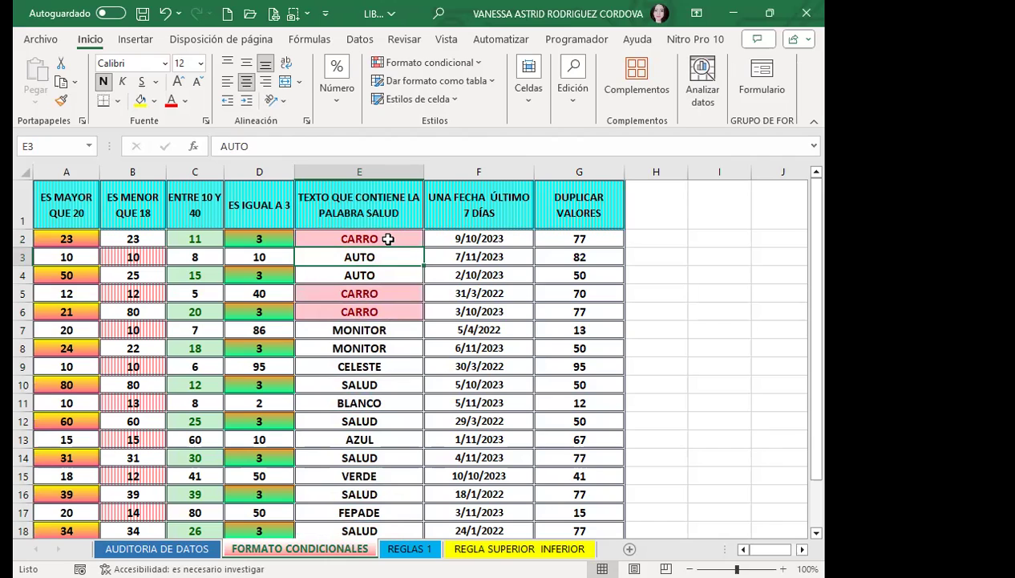
type("MONITOR")
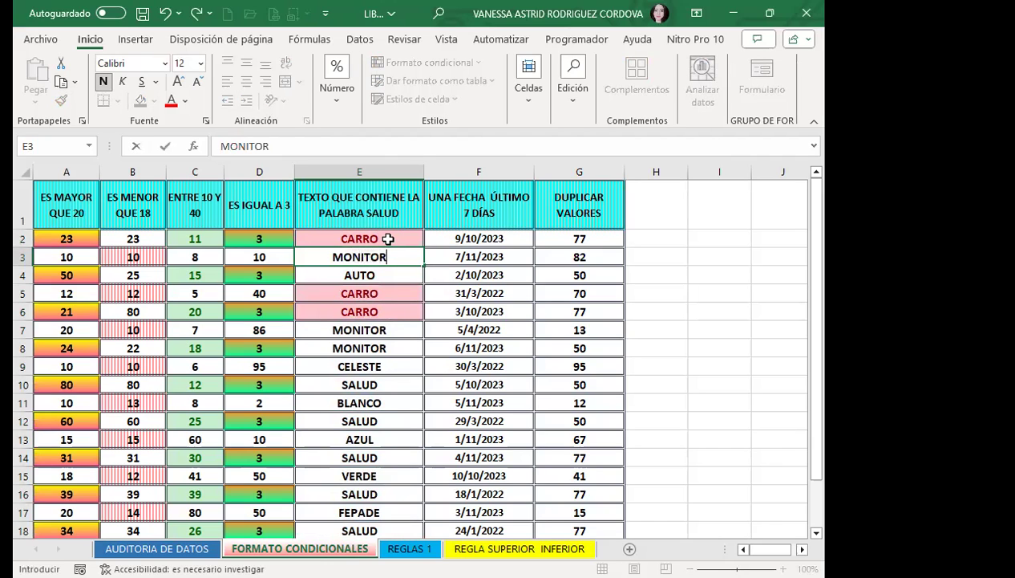
key("Return")
left_click(389, 238)
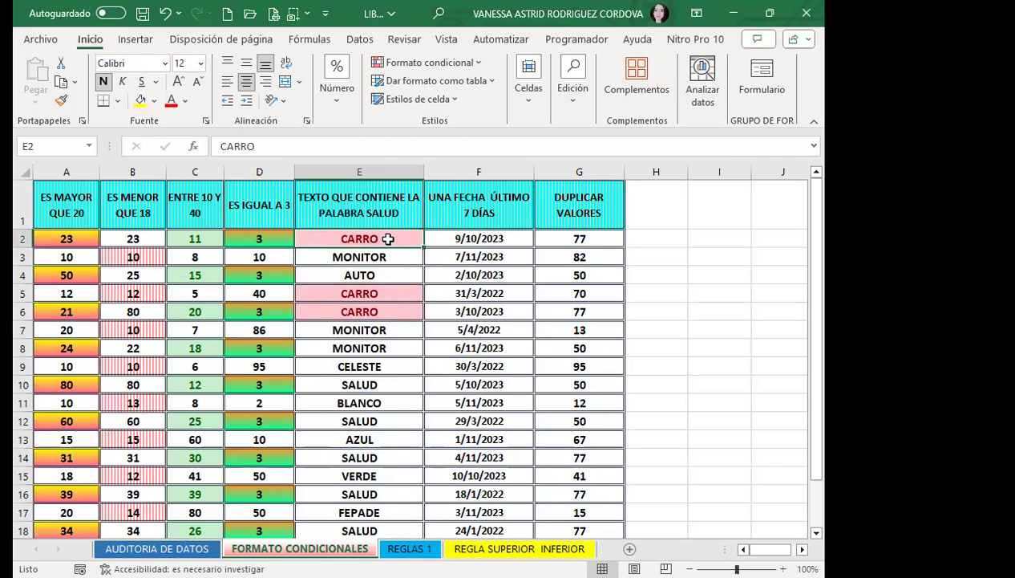
type("MONITOR")
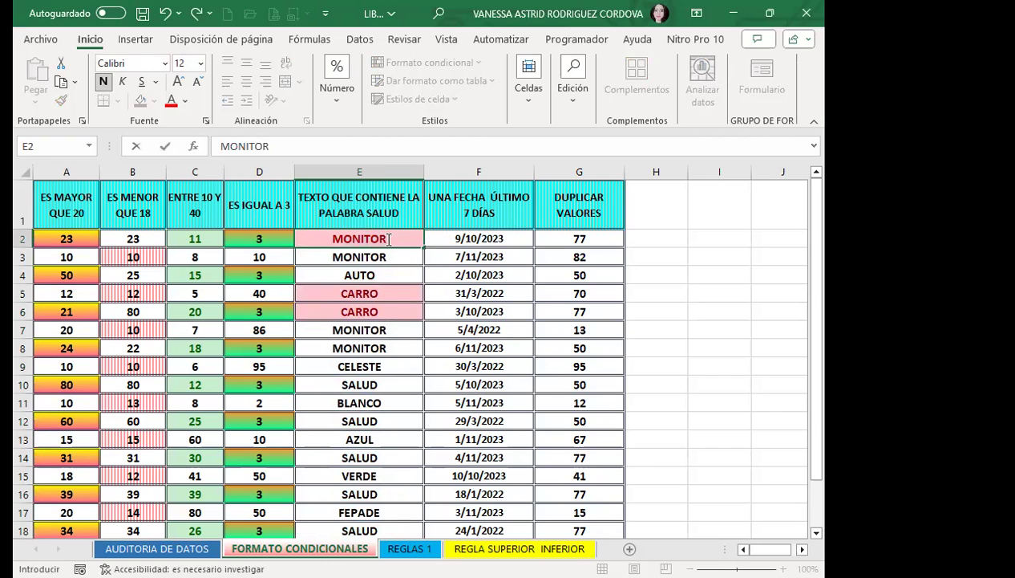
key("Return")
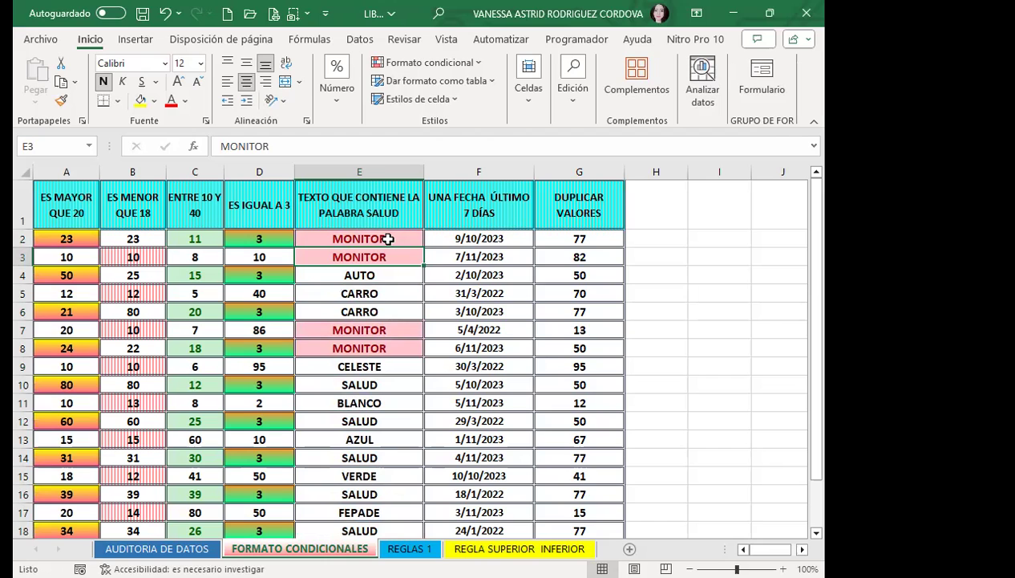
Enter SALUD in cells E2, E8, E6 and E4 so they highlight.
left_click(389, 238)
type("SALUD")
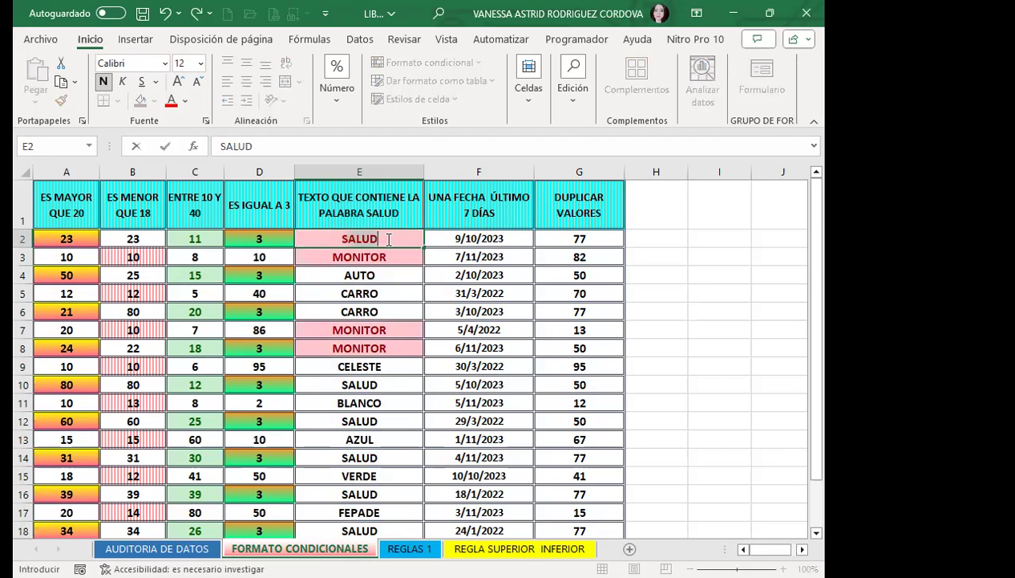
key("Return")
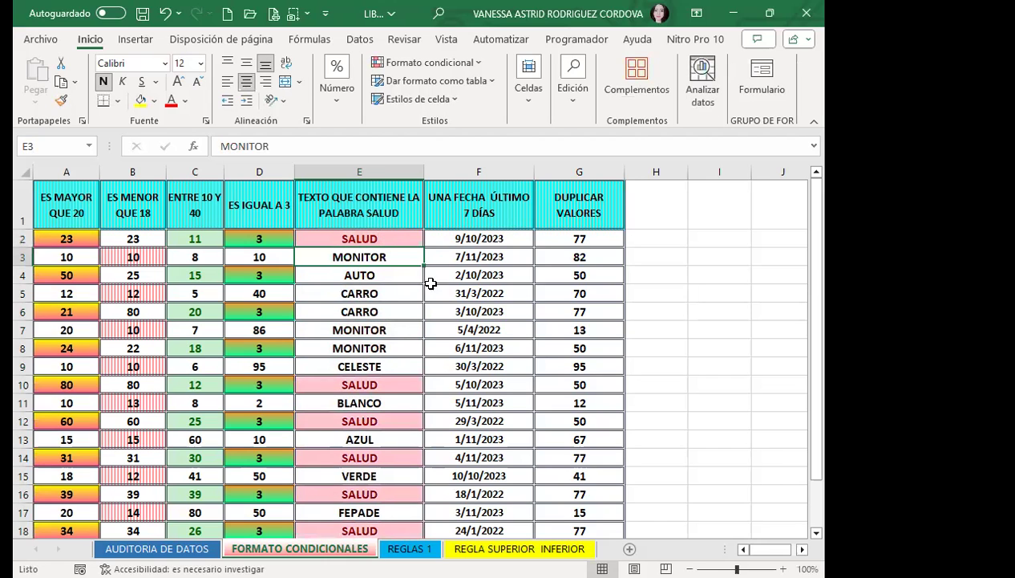
scroll(372, 341, "down", 1)
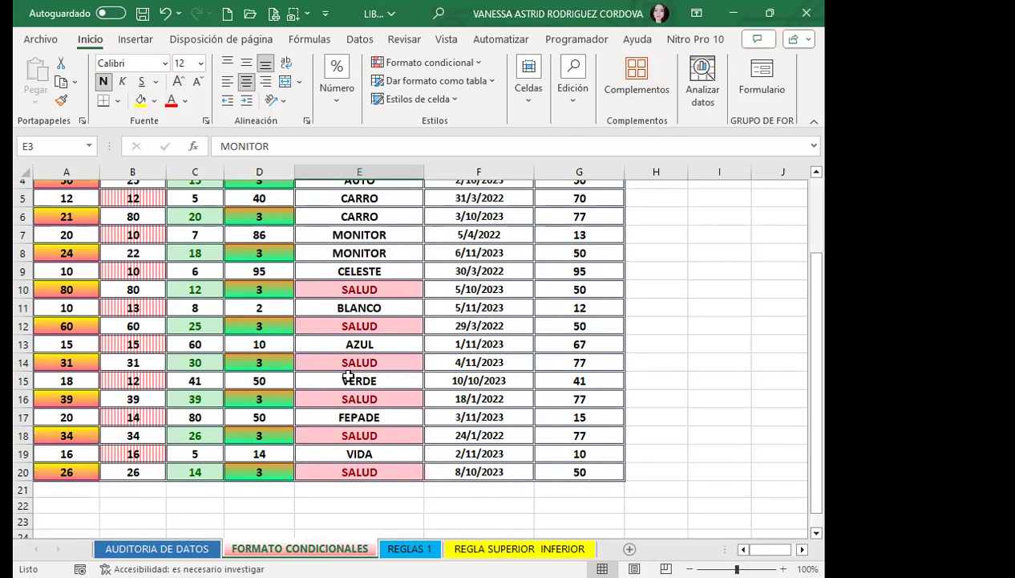
scroll(345, 377, "up", 1)
left_click(309, 297)
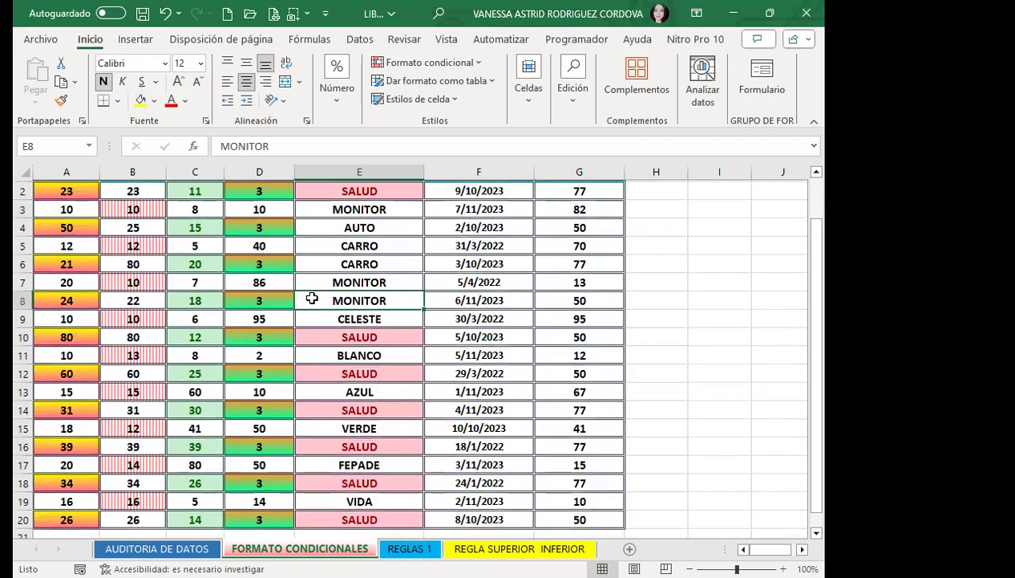
type("SALUD")
key("Return")
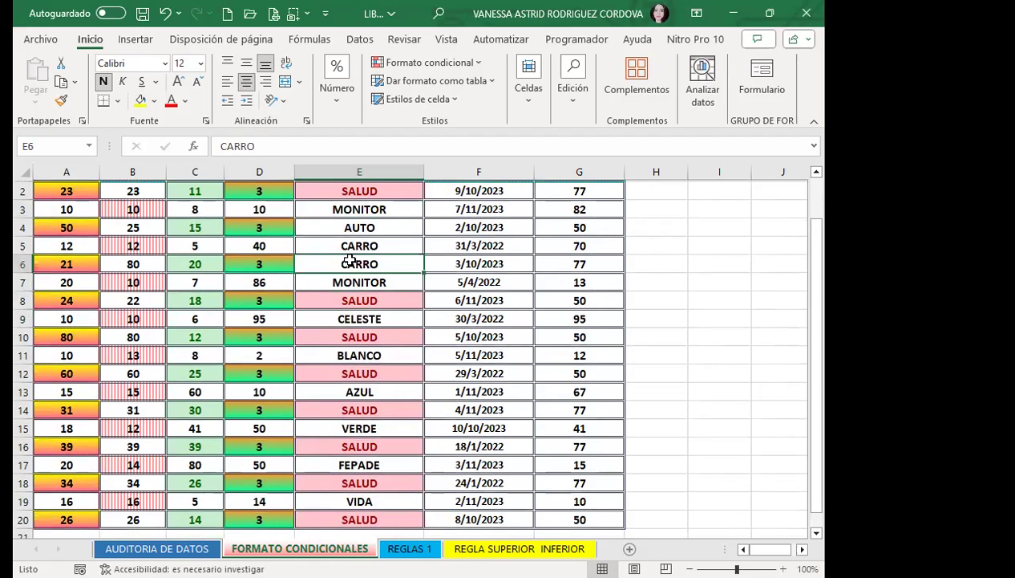
type("SALUD")
key("Return")
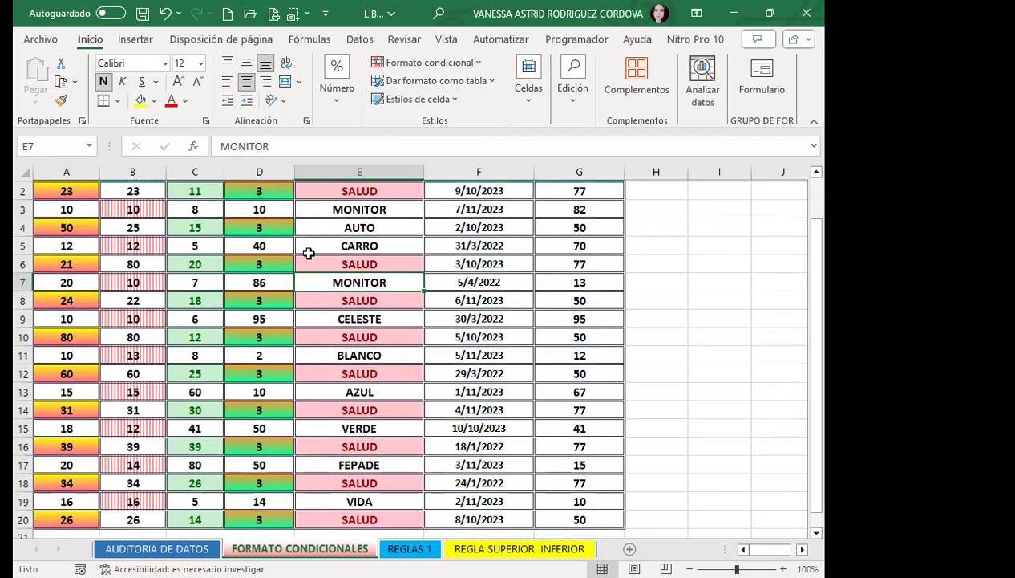
left_click(365, 227)
type("SALUD")
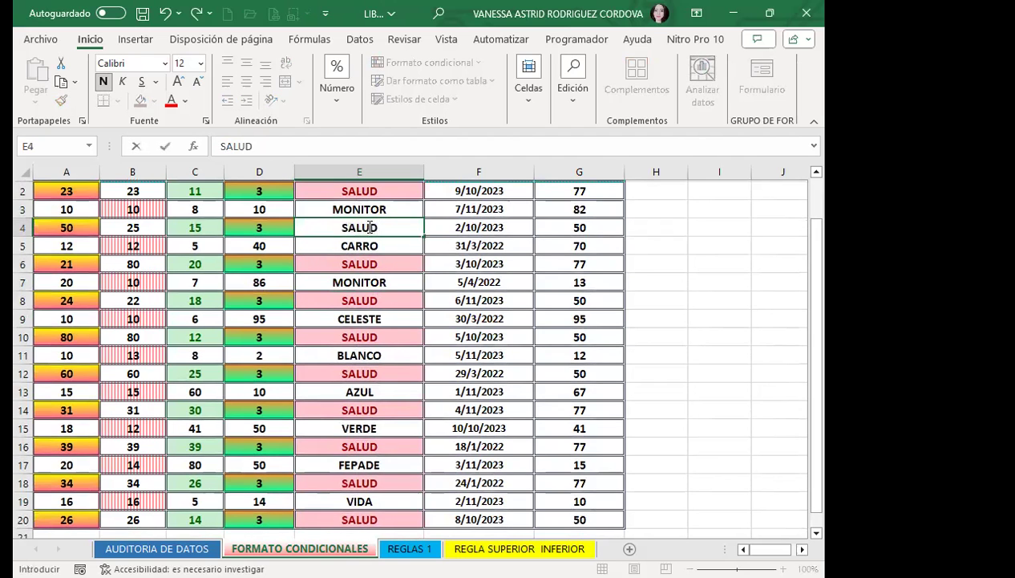
key("Return")
scroll(358, 444, "down", 3)
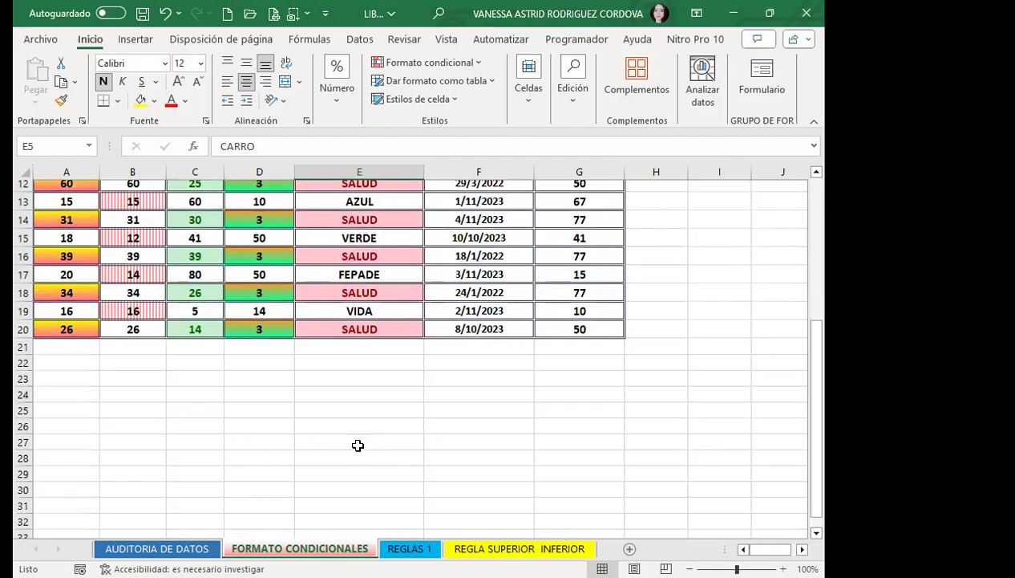
scroll(348, 438, "up", 3)
scroll(348, 437, "up", 1)
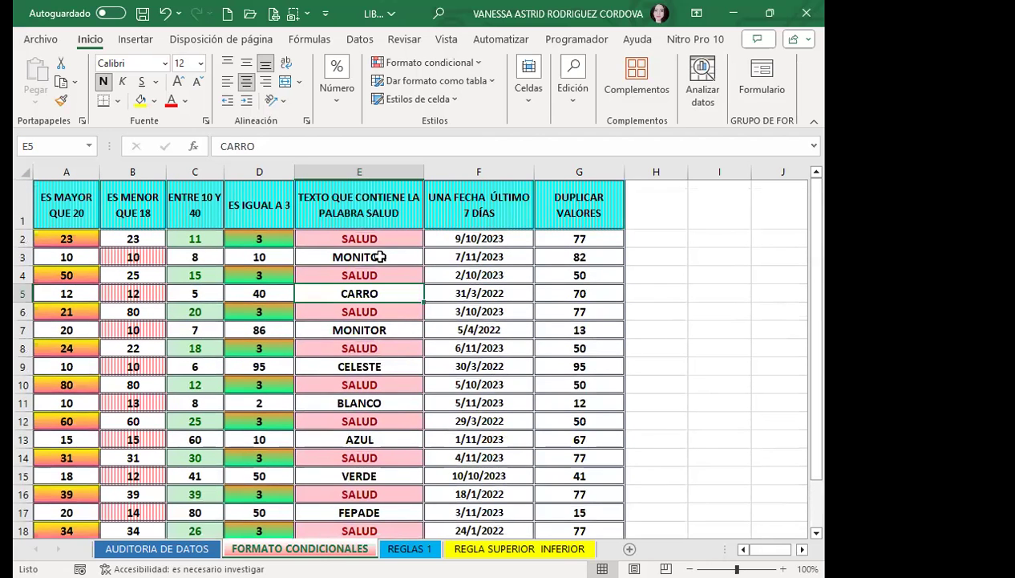
Try FEPADE in E2, then restore SALUD in E2.
left_click(382, 233)
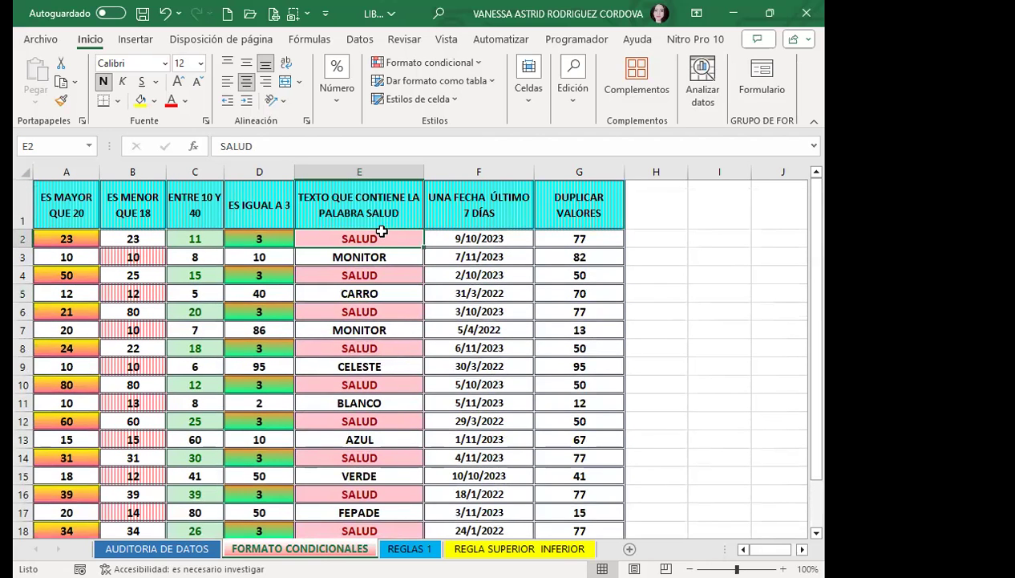
type("FEPASE")
key("Return")
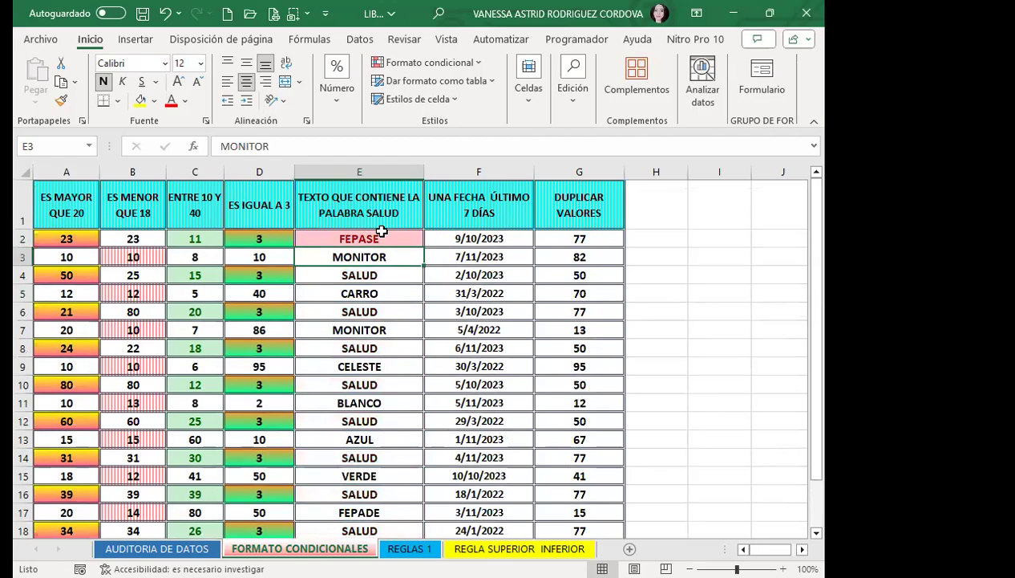
key("BackSpace")
type("M")
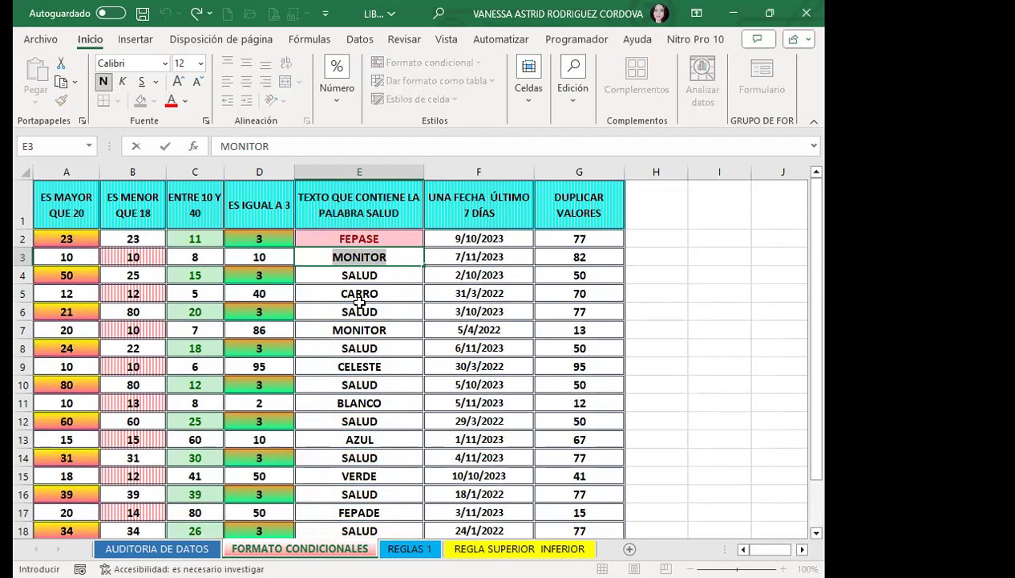
left_click(387, 235)
type("F")
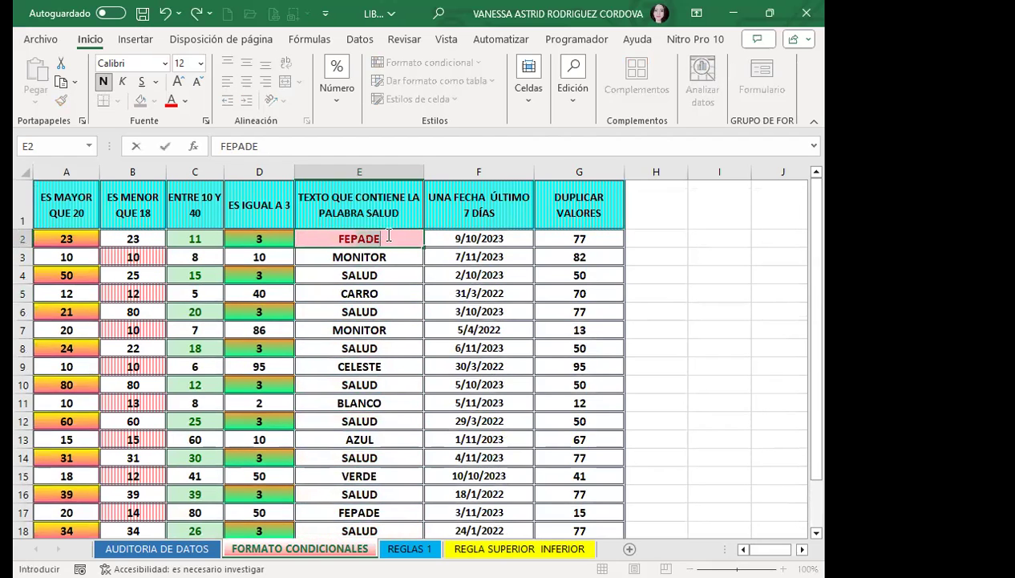
key("Return")
scroll(333, 389, "down", 3)
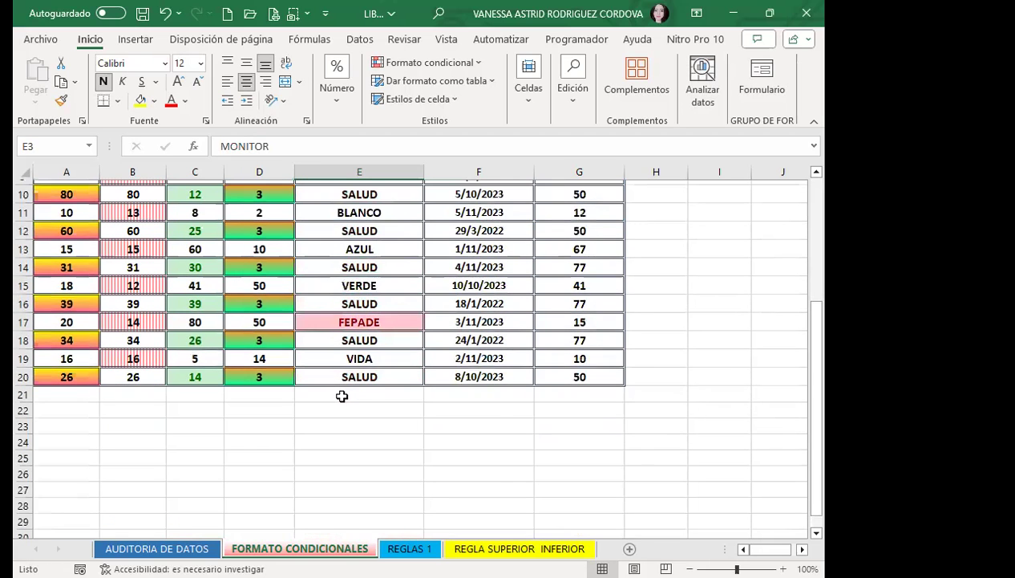
scroll(374, 379, "up", 3)
left_click(399, 234)
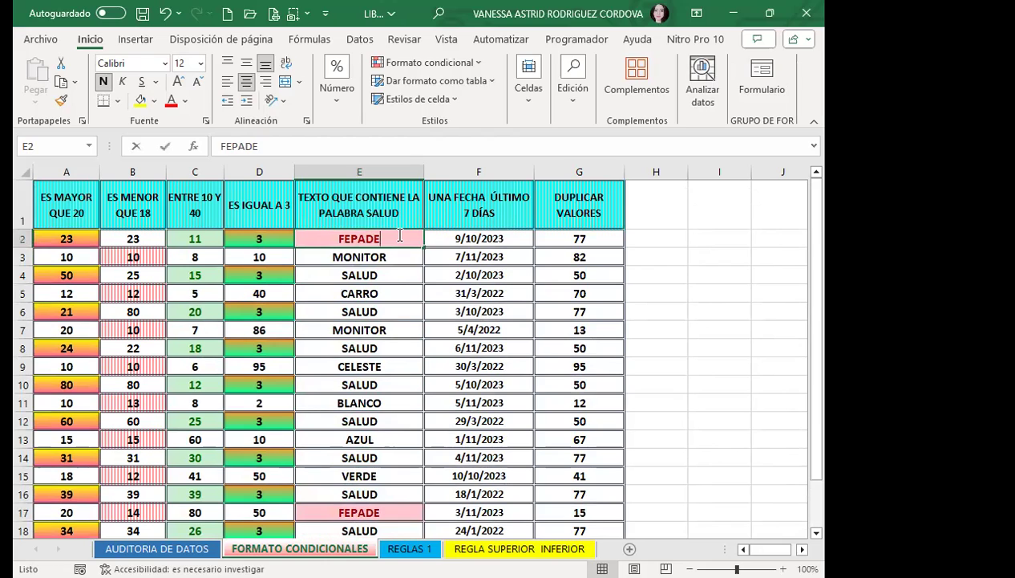
type("SALUD")
key("Return")
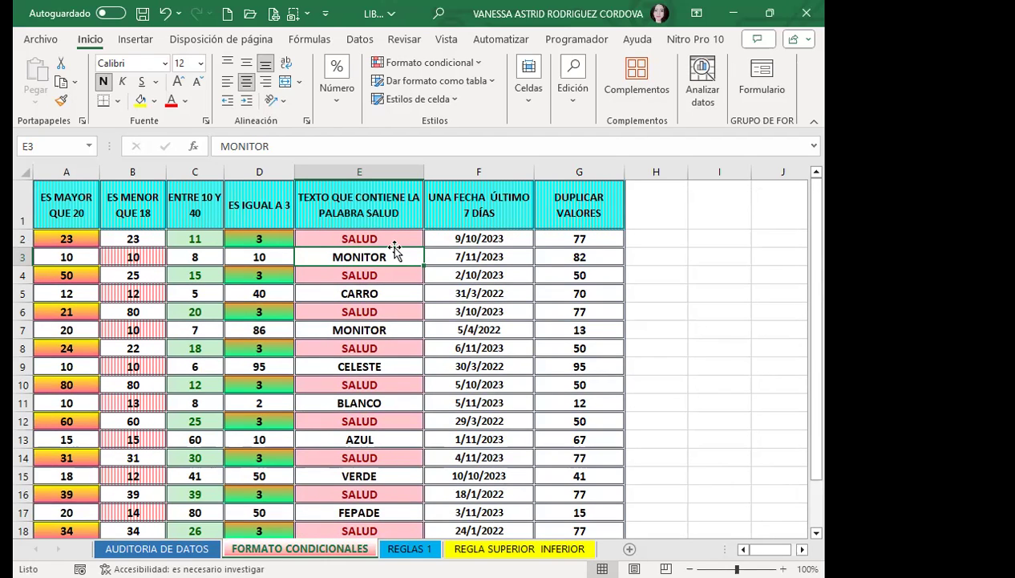
scroll(377, 264, "down", 1)
scroll(365, 353, "down", 2)
scroll(341, 369, "up", 3)
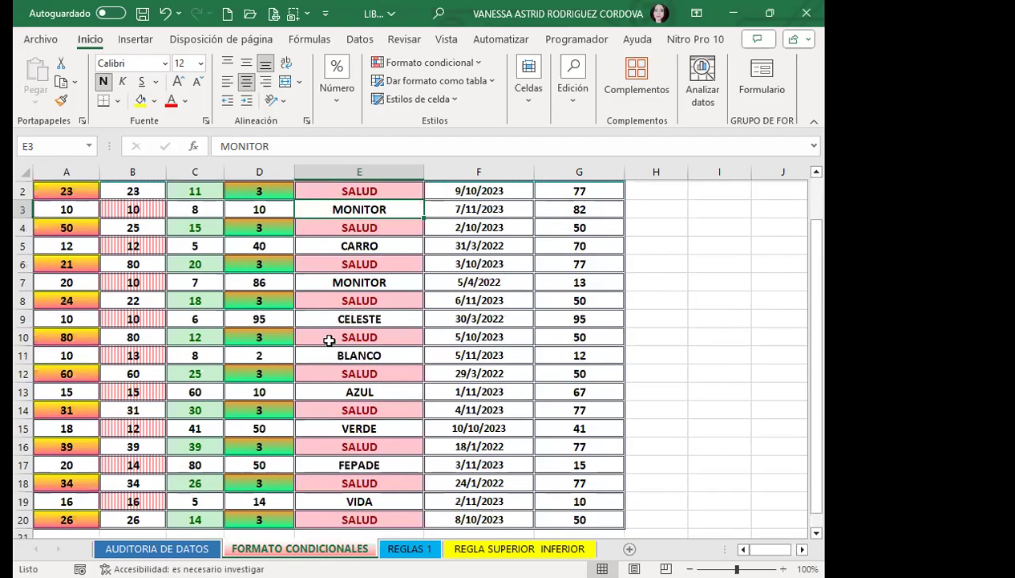
scroll(329, 340, "up", 1)
left_click(263, 234)
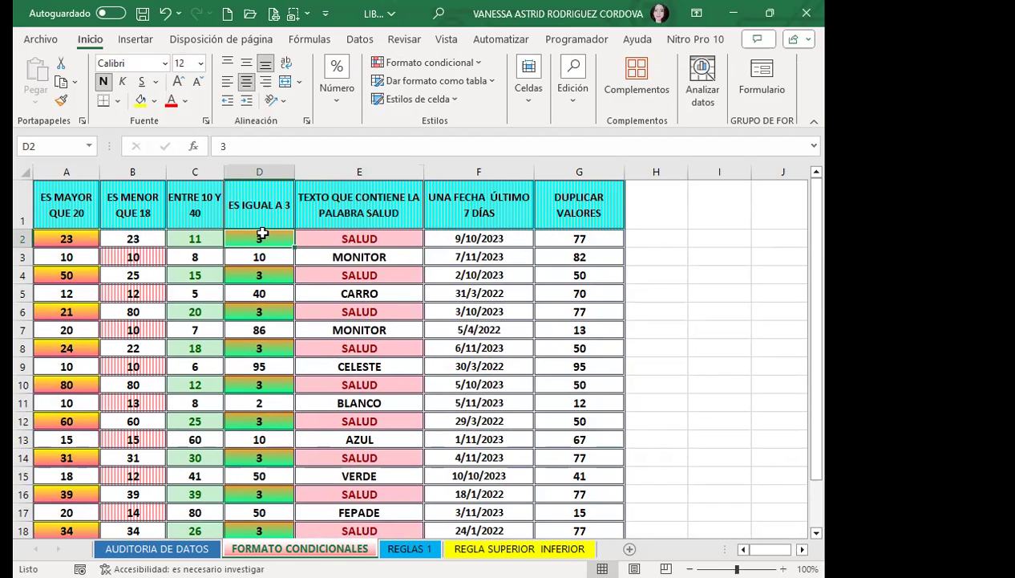
left_click(396, 234)
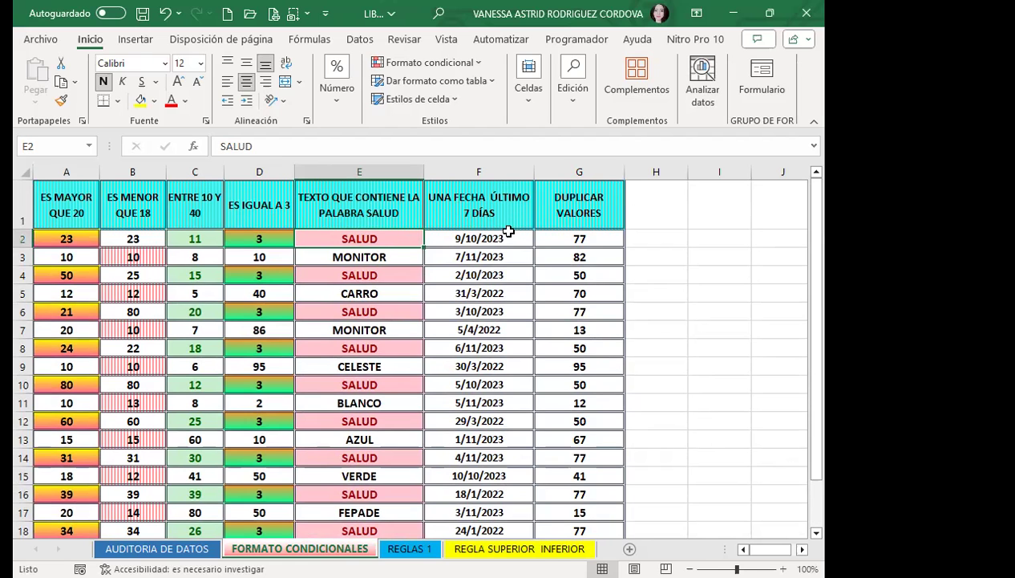
Add a Una fecha rule on F2:F20: En los últimos 7 días, Relleno amarillo.
left_click_drag(506, 239, 480, 498)
scroll(454, 418, "up", 1)
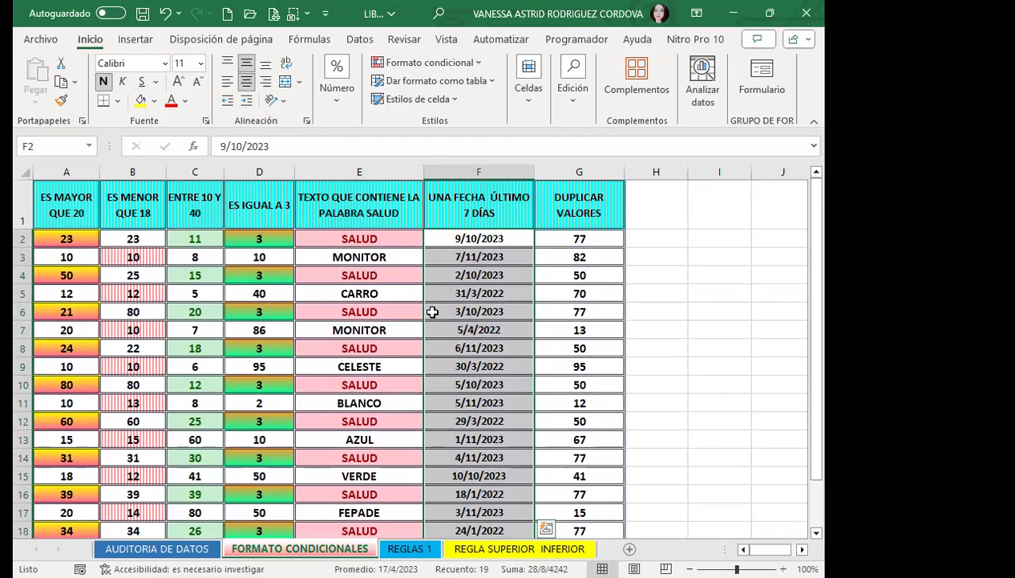
left_click(476, 64)
mouse_move(467, 92)
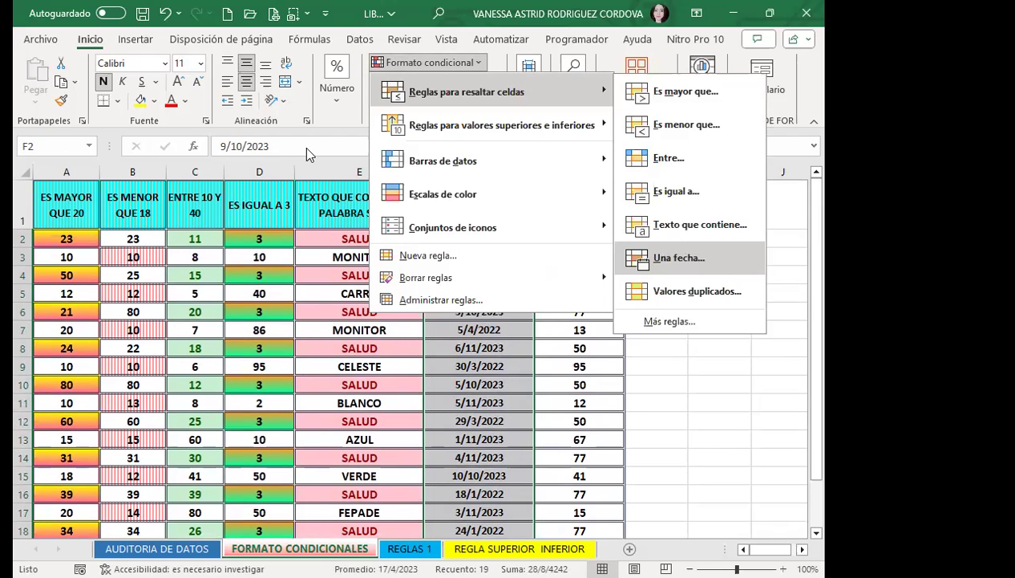
key("Return")
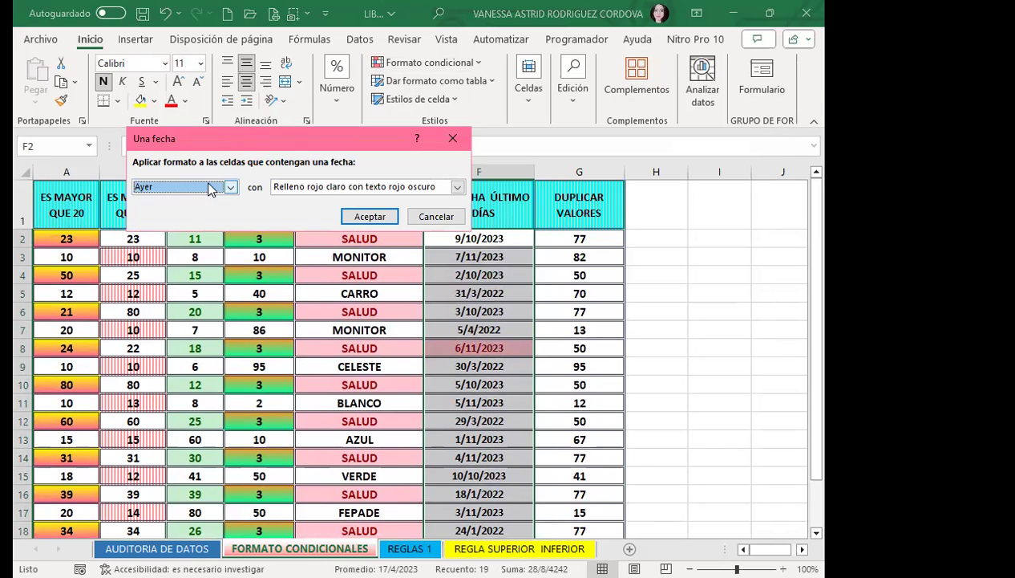
left_click(230, 187)
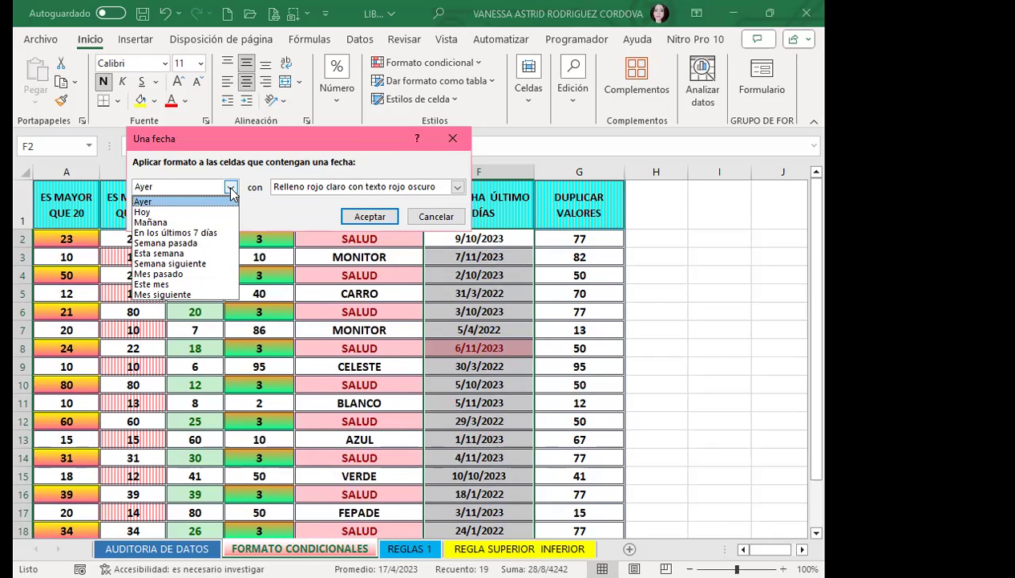
left_click(204, 232)
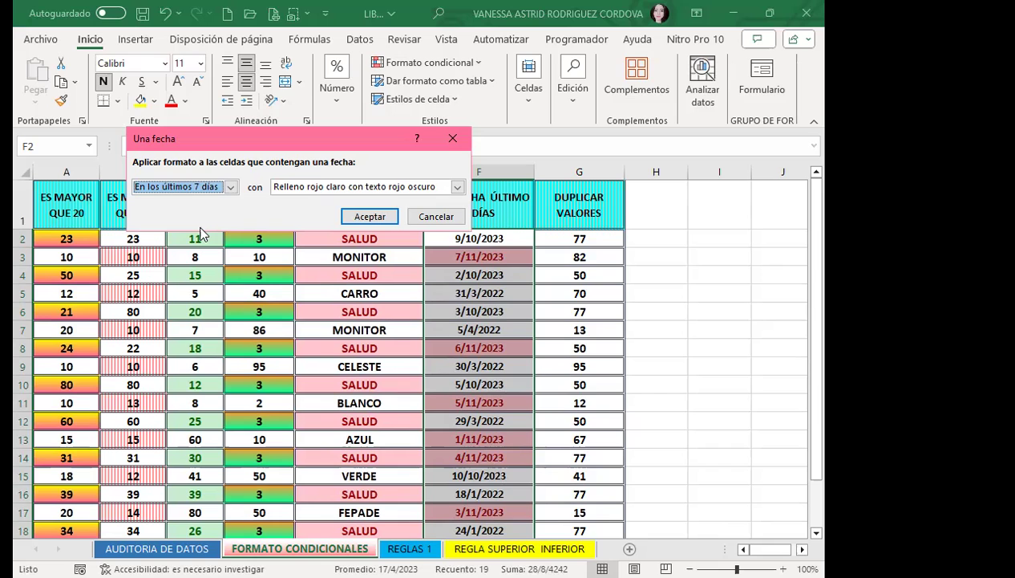
left_click(456, 187)
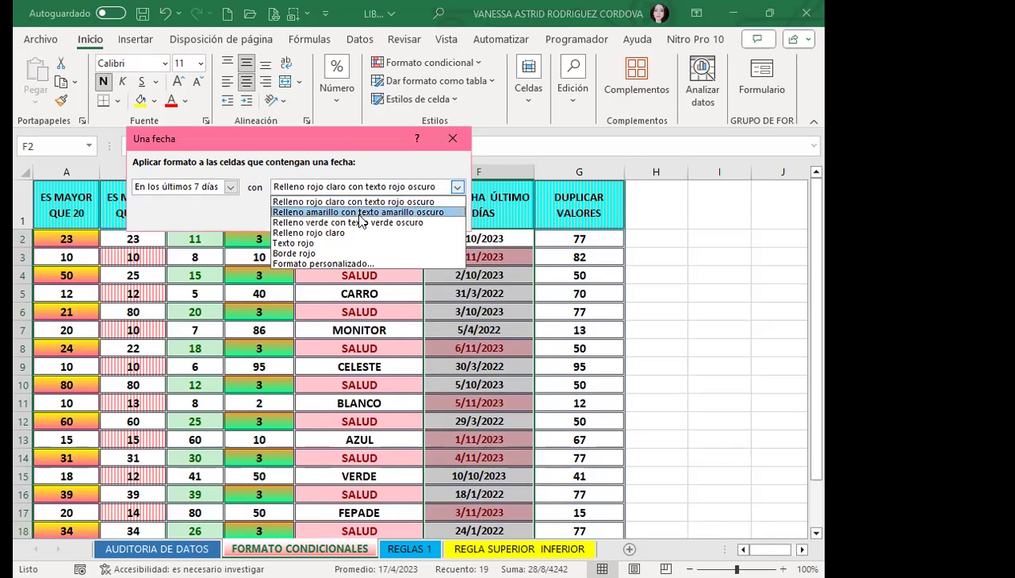
left_click(359, 212)
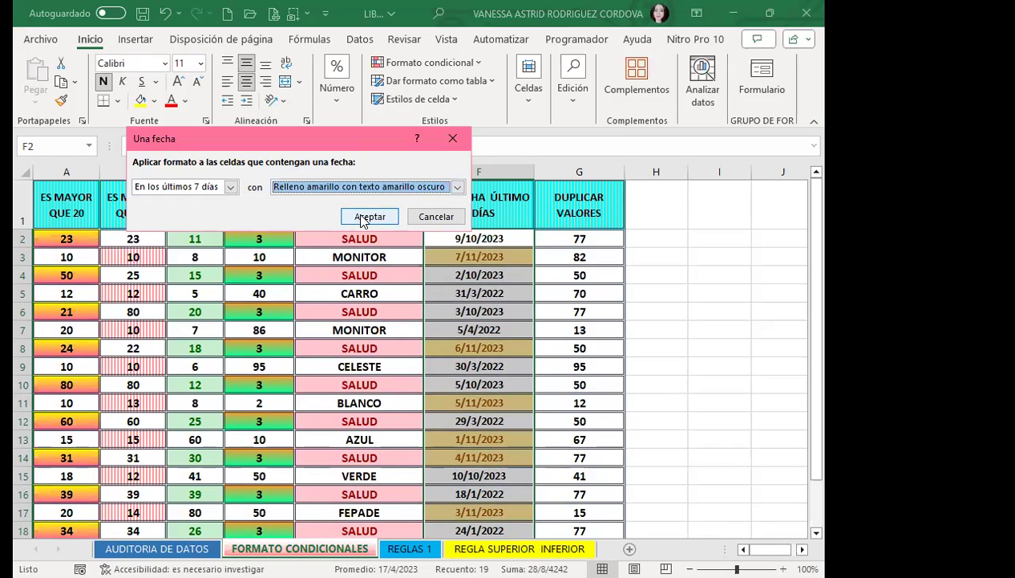
left_click(360, 214)
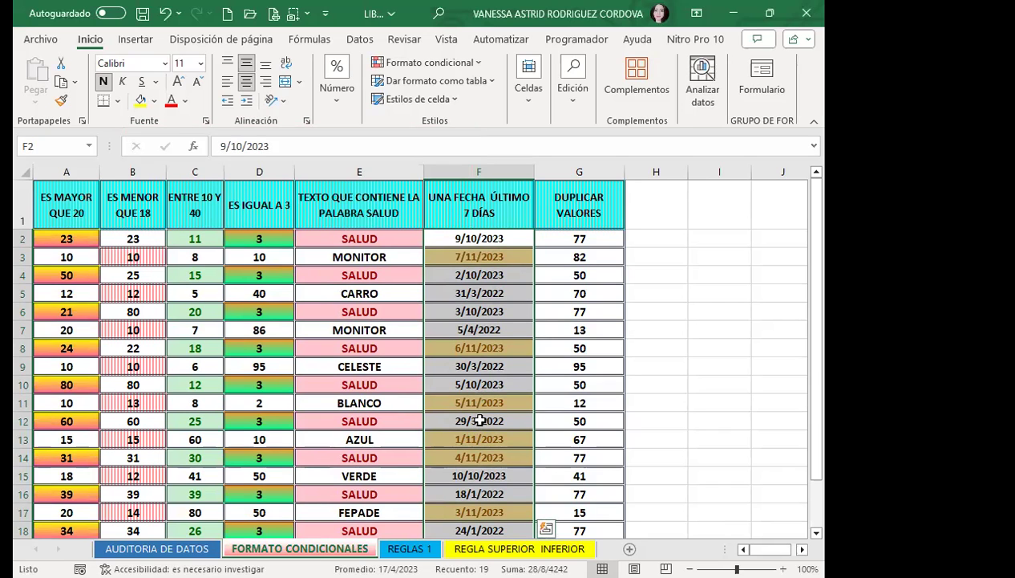
scroll(479, 411, "down", 4)
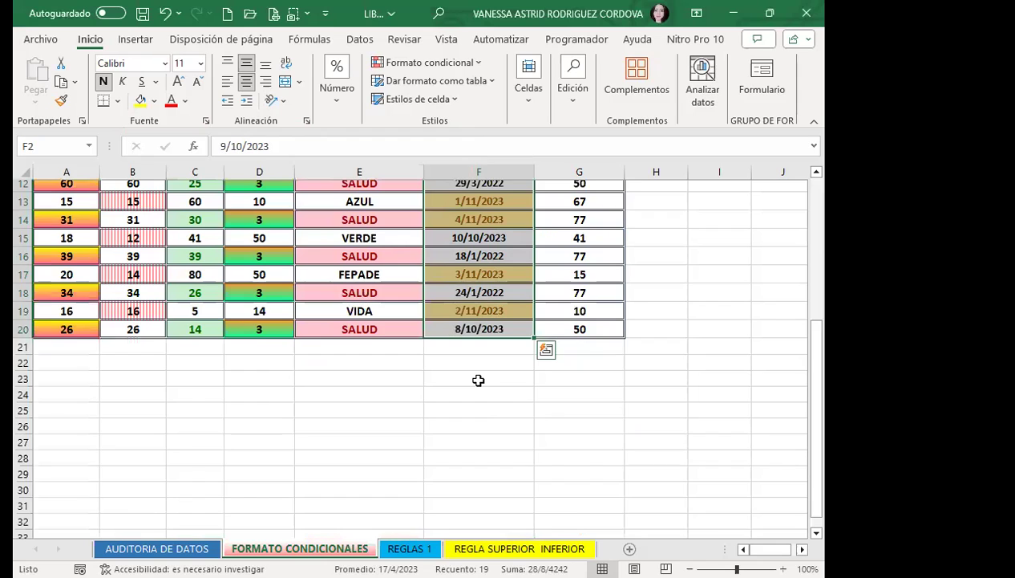
scroll(478, 361, "up", 4)
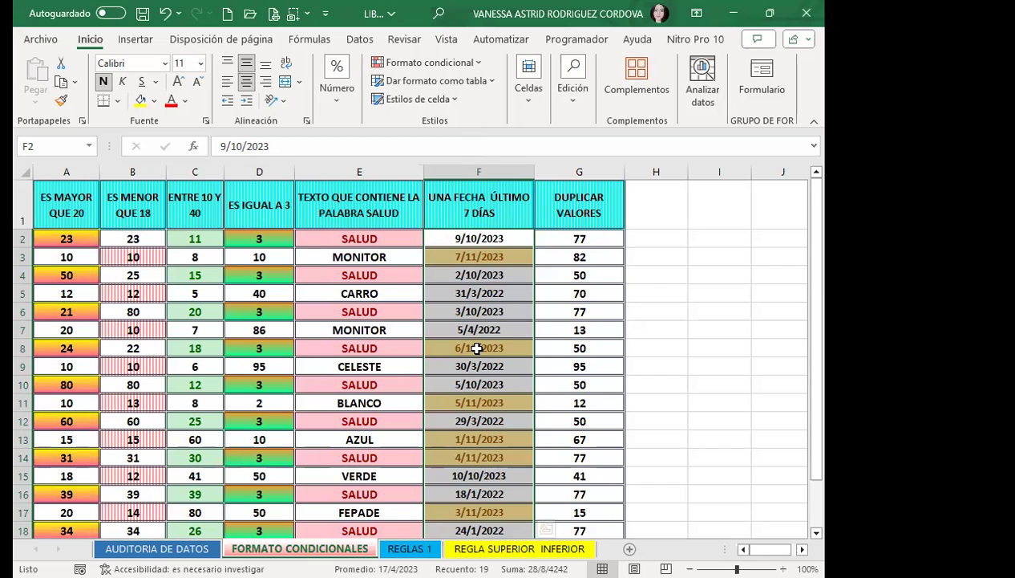
scroll(481, 353, "down", 1)
scroll(489, 378, "down", 1)
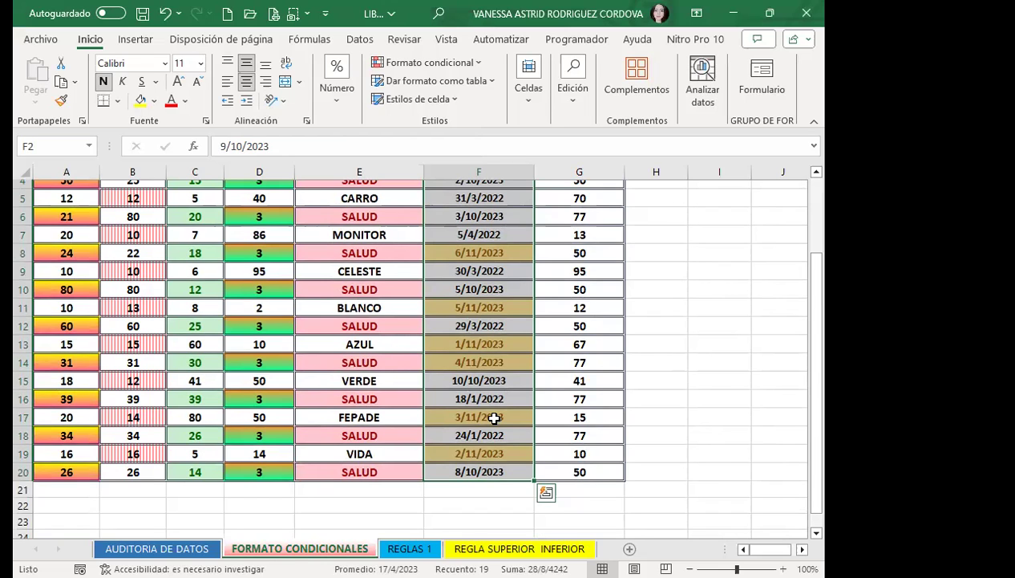
scroll(496, 321, "up", 1)
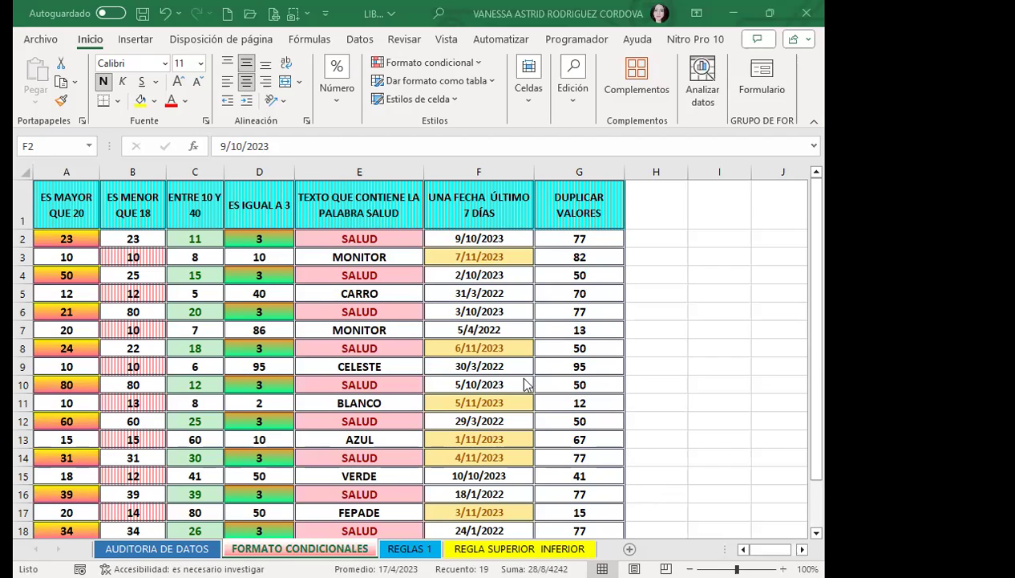
Select the Duplicar valores range G2:G20.
left_click(575, 255)
left_click_drag(576, 238, 576, 537)
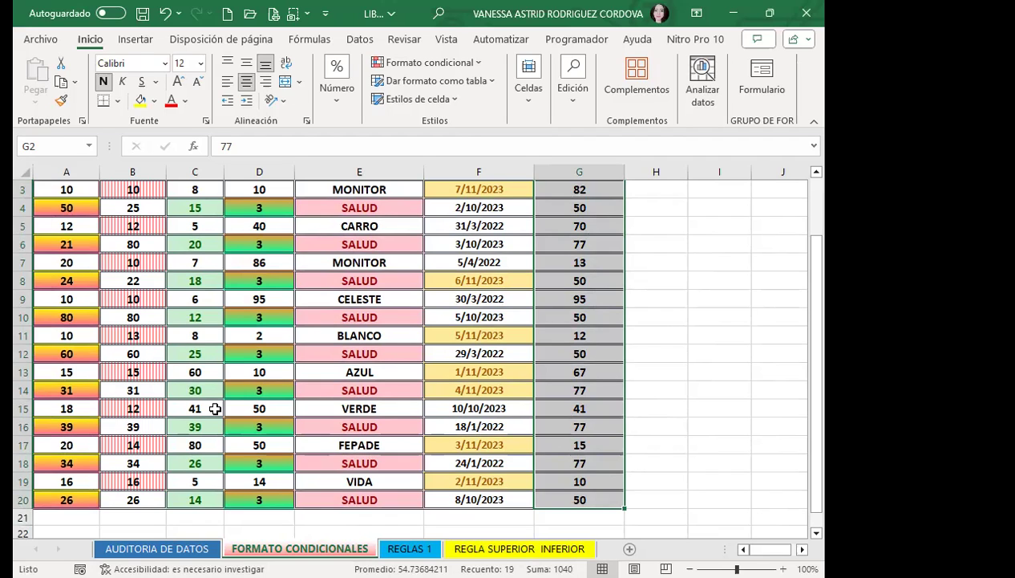
Paste the numbers into column G.
key("ctrl+v")
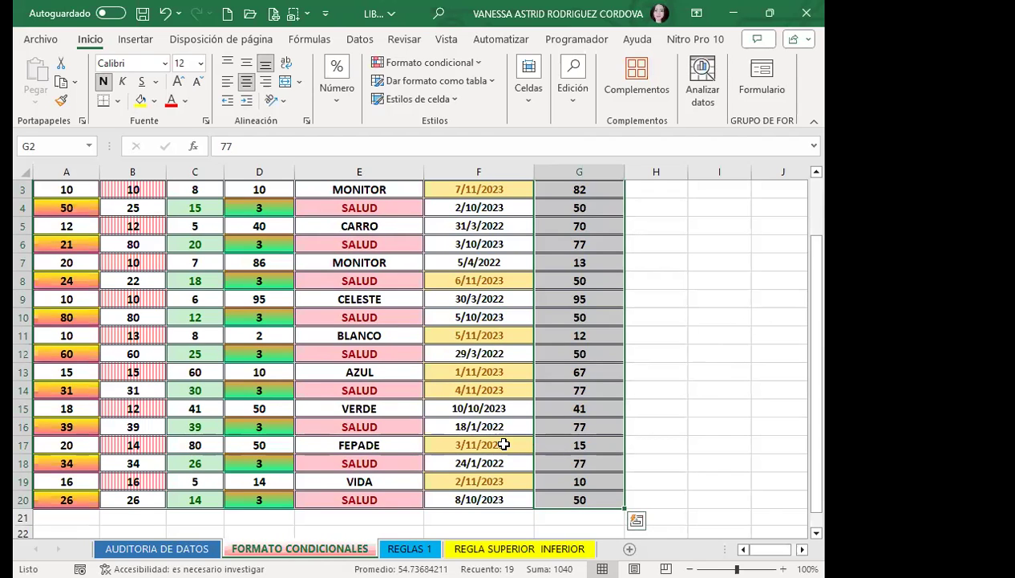
Start a Valores duplicados rule from Formato condicional for column G.
scroll(586, 352, "up", 1)
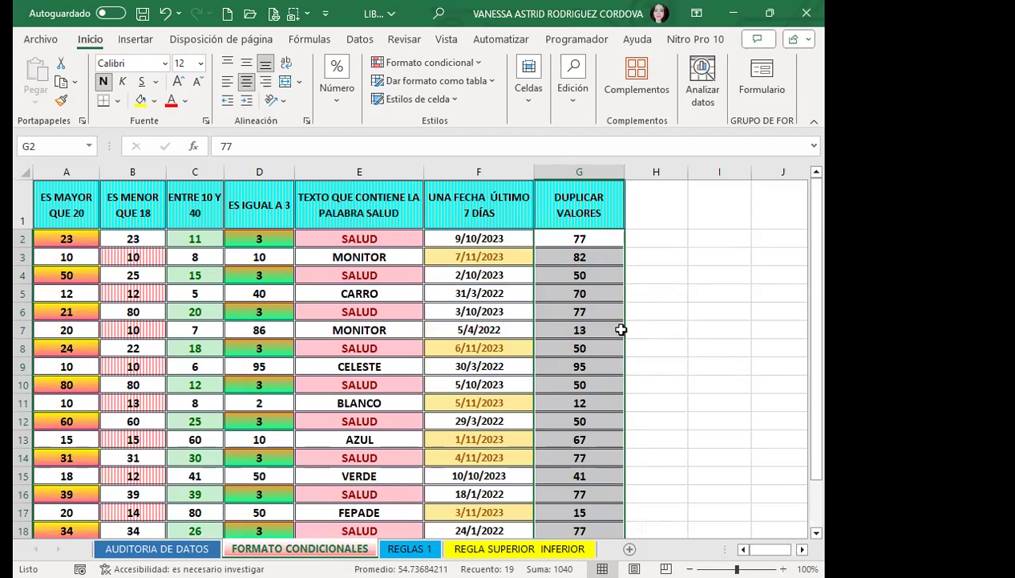
left_click(476, 64)
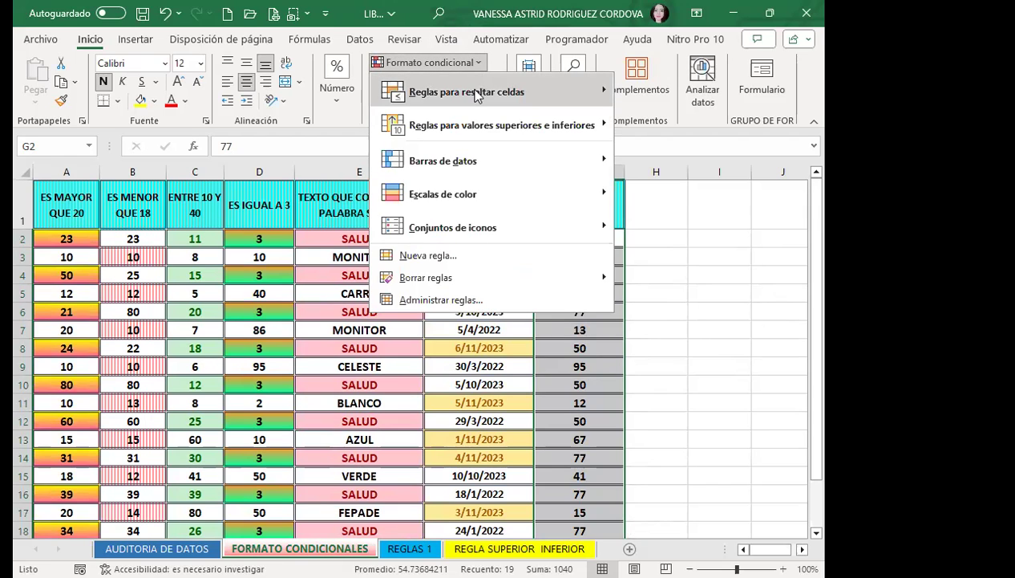
mouse_move(466, 92)
left_click(695, 292)
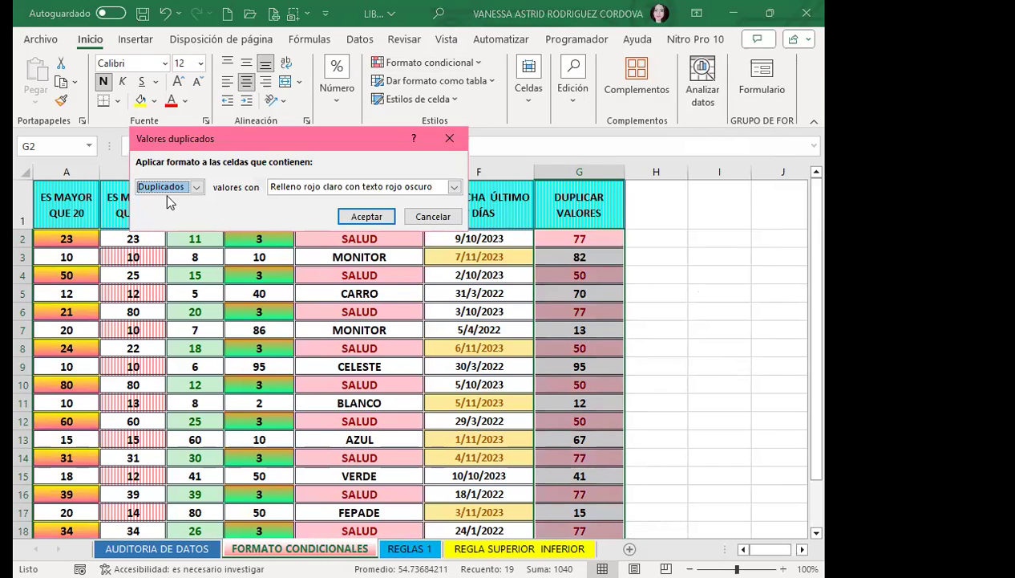
Switch the rule to Únicos and back to Duplicados, then show the format list.
left_click(197, 187)
left_click(170, 212)
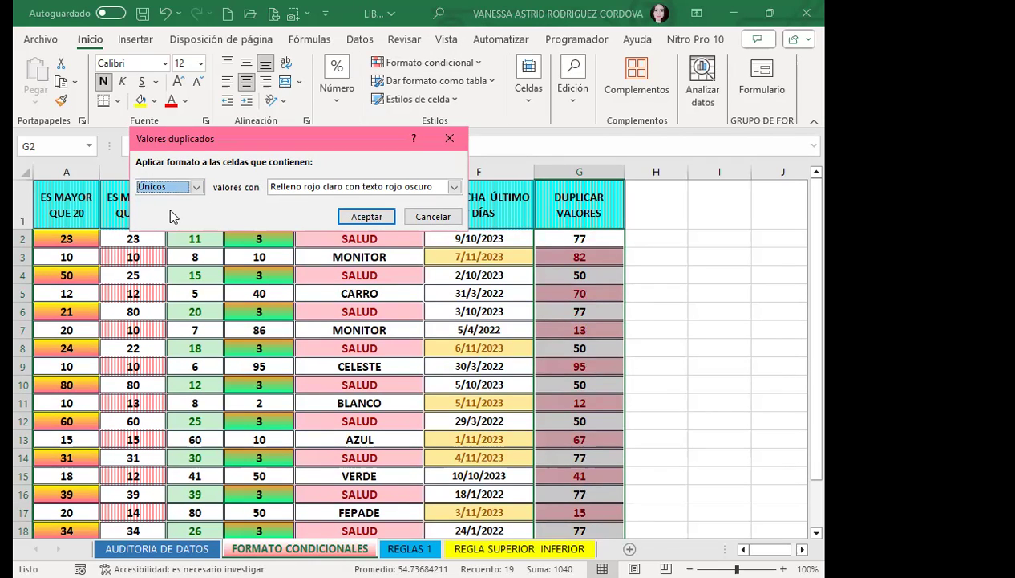
left_click(196, 186)
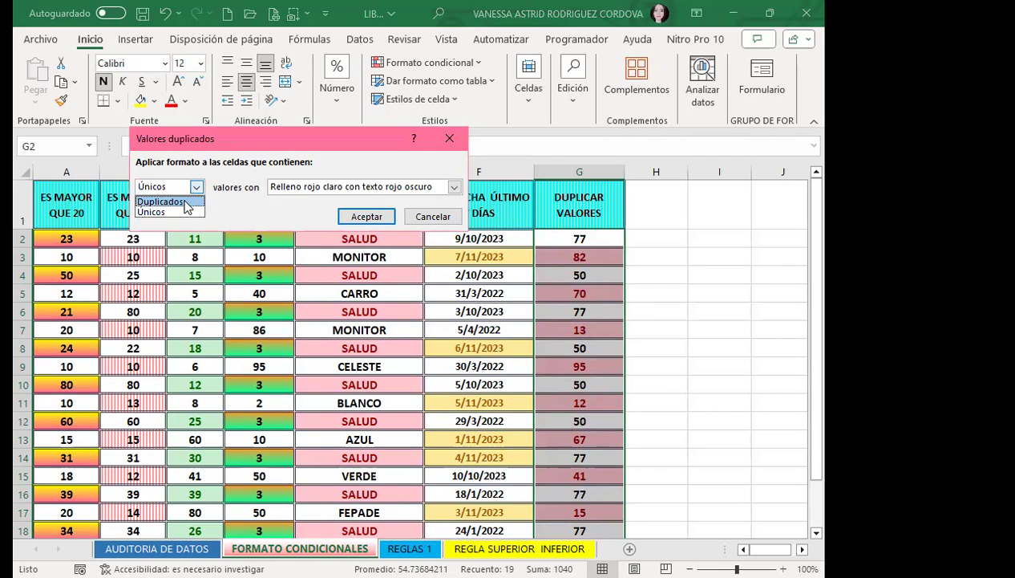
left_click(184, 205)
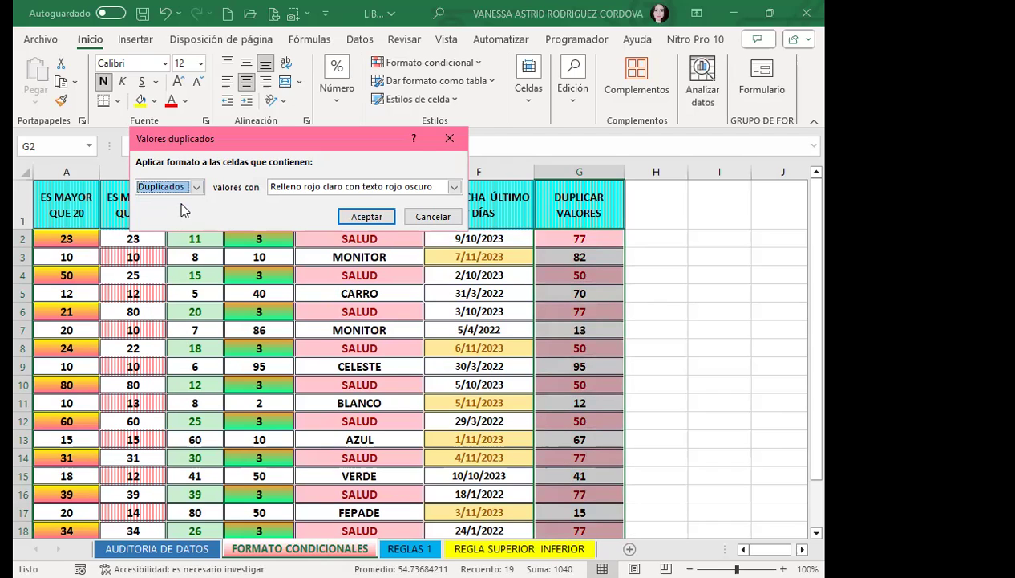
left_click(454, 186)
left_click(302, 273)
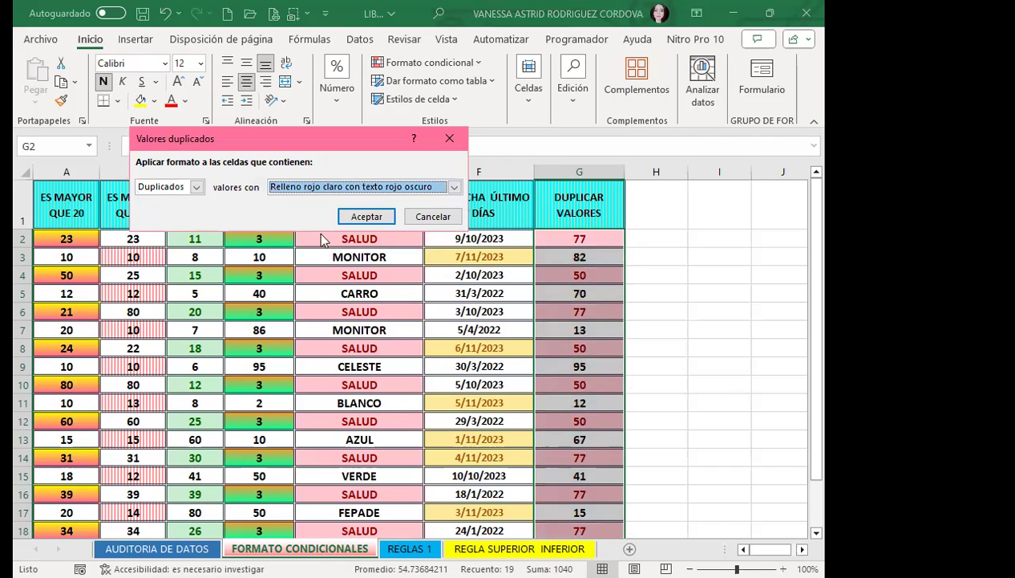
left_click(454, 186)
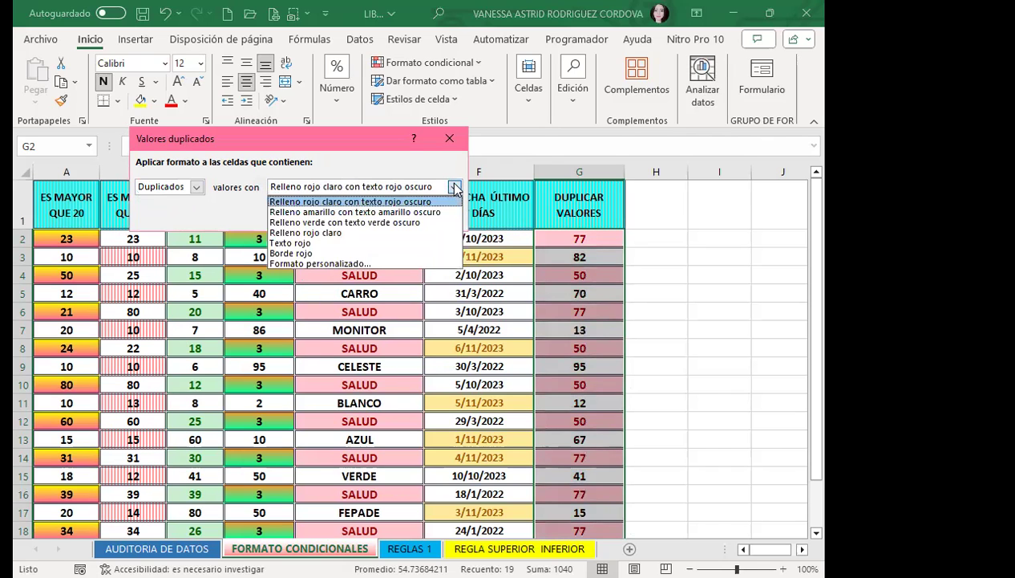
Give the duplicate-values rule a custom fill with a light blue vertical striped pattern, then apply it.
left_click(321, 264)
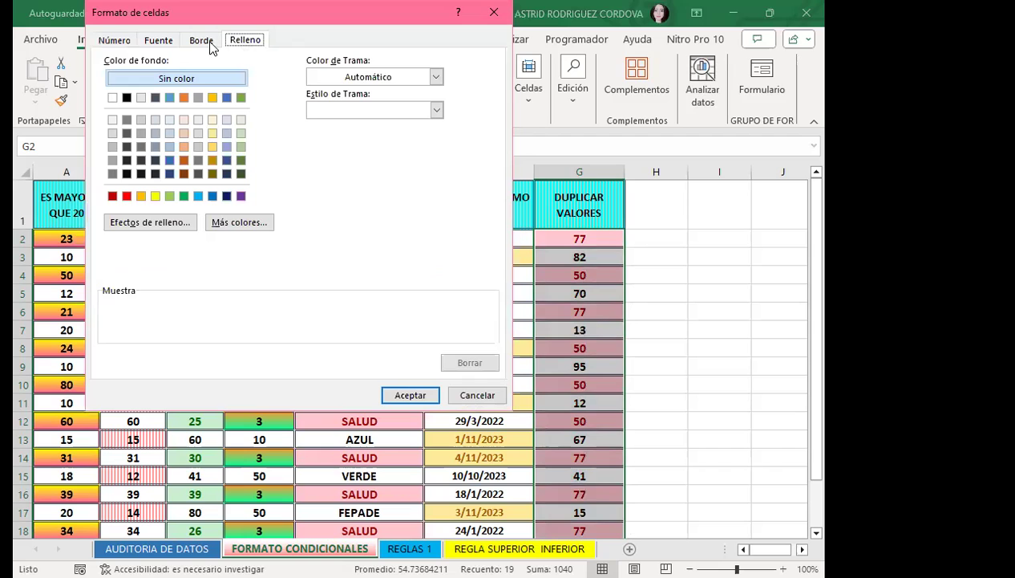
left_click(437, 76)
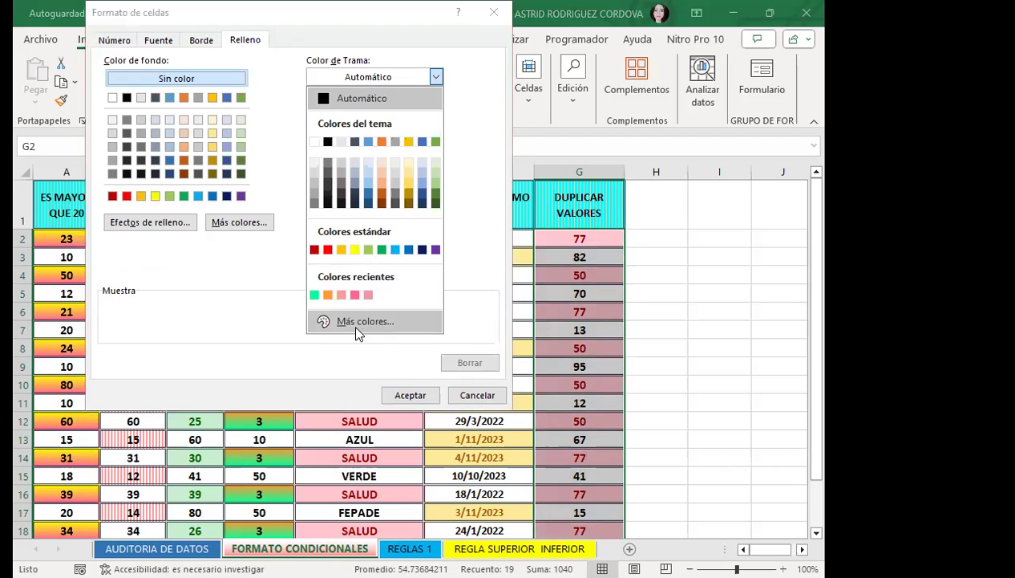
left_click(357, 323)
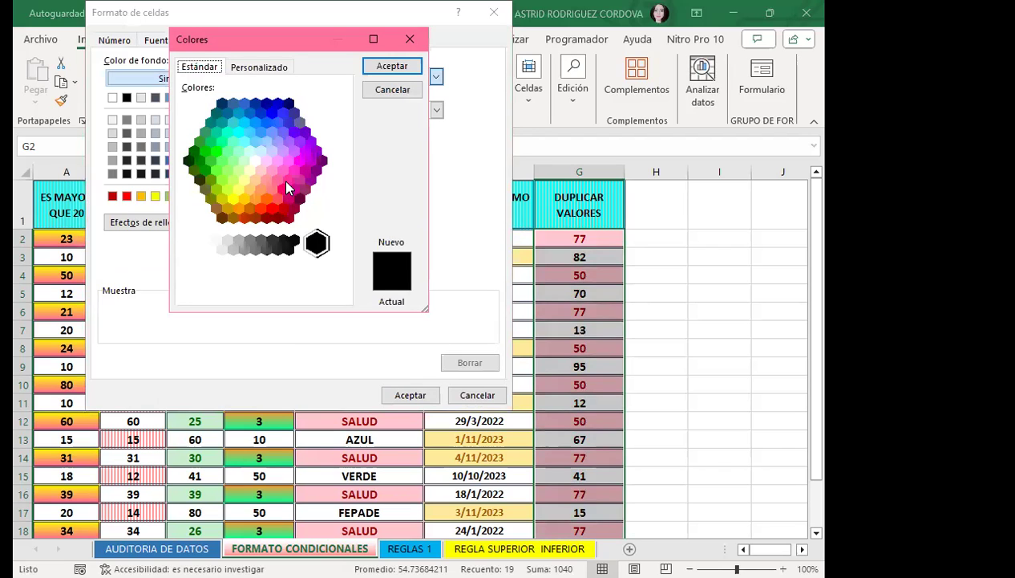
left_click(256, 141)
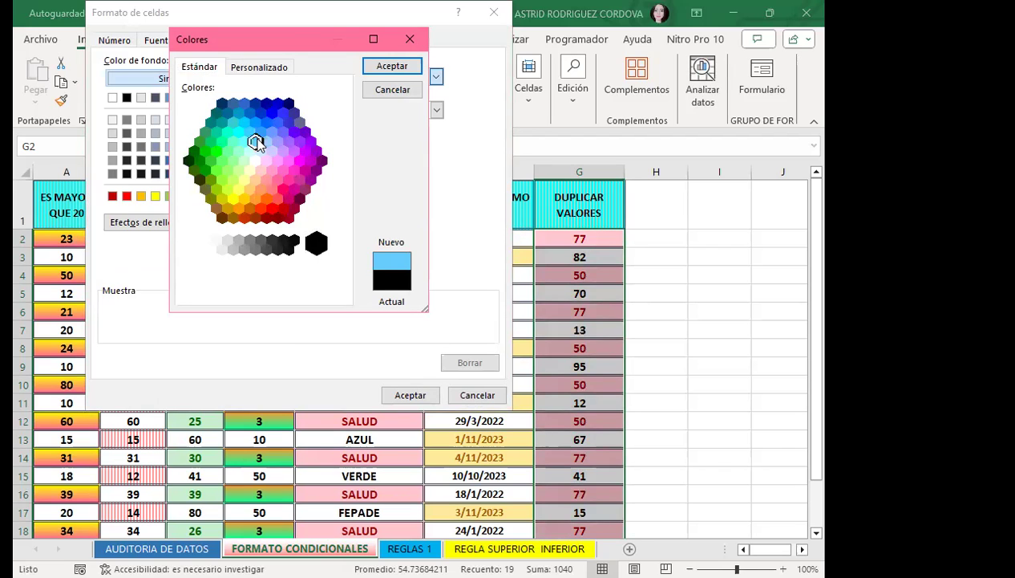
left_click(380, 65)
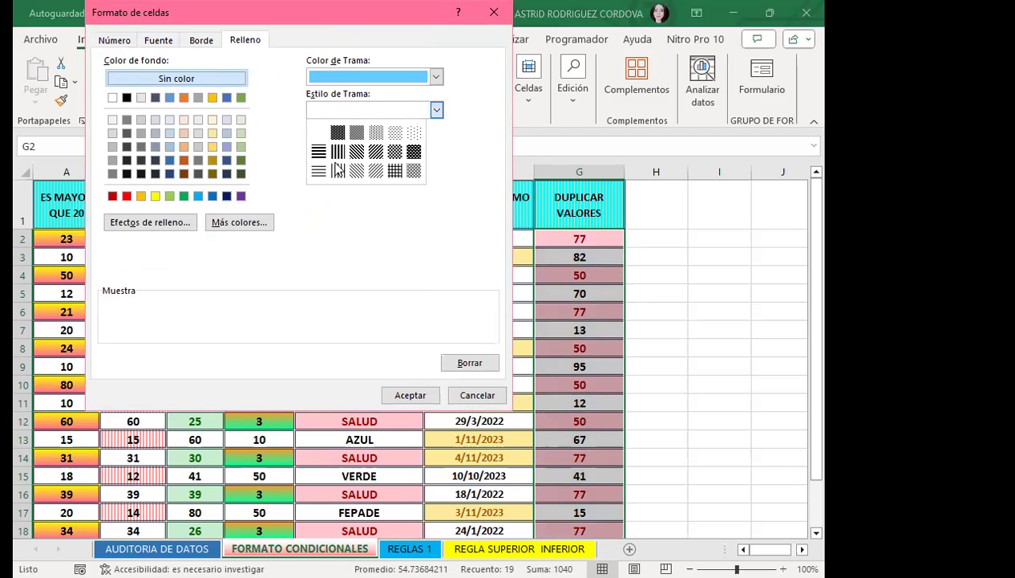
left_click(398, 395)
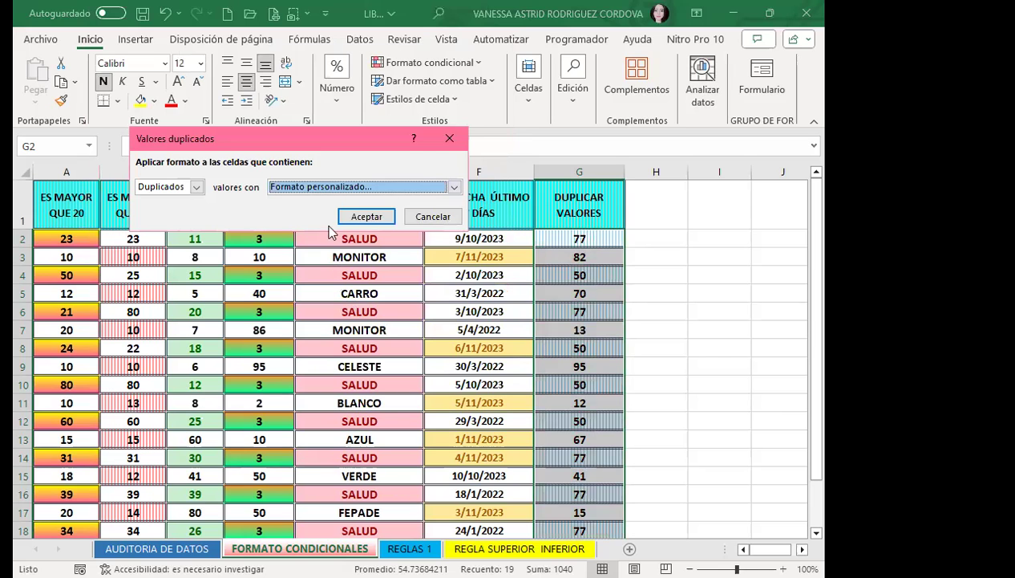
left_click(368, 211)
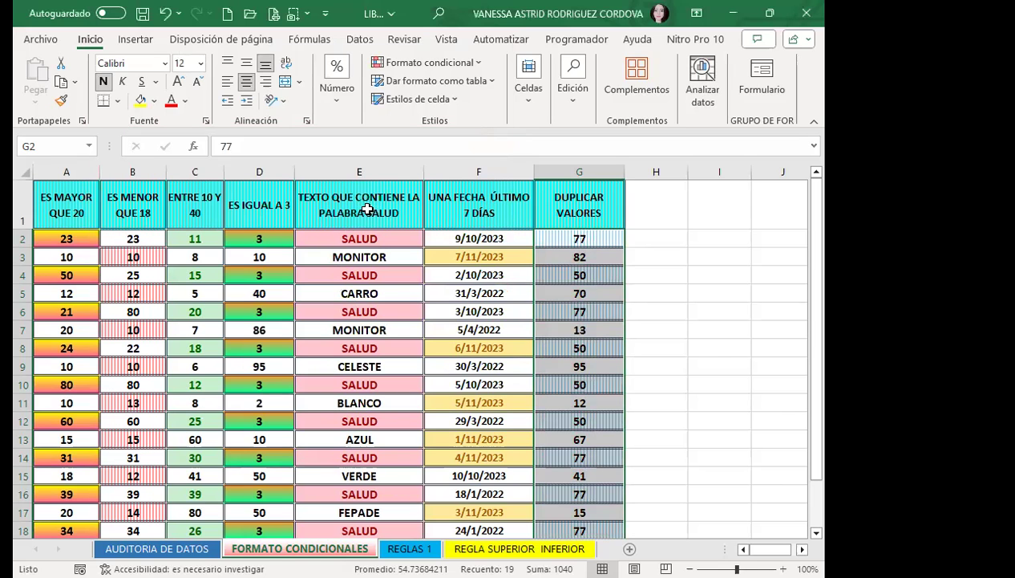
scroll(601, 333, "down", 1)
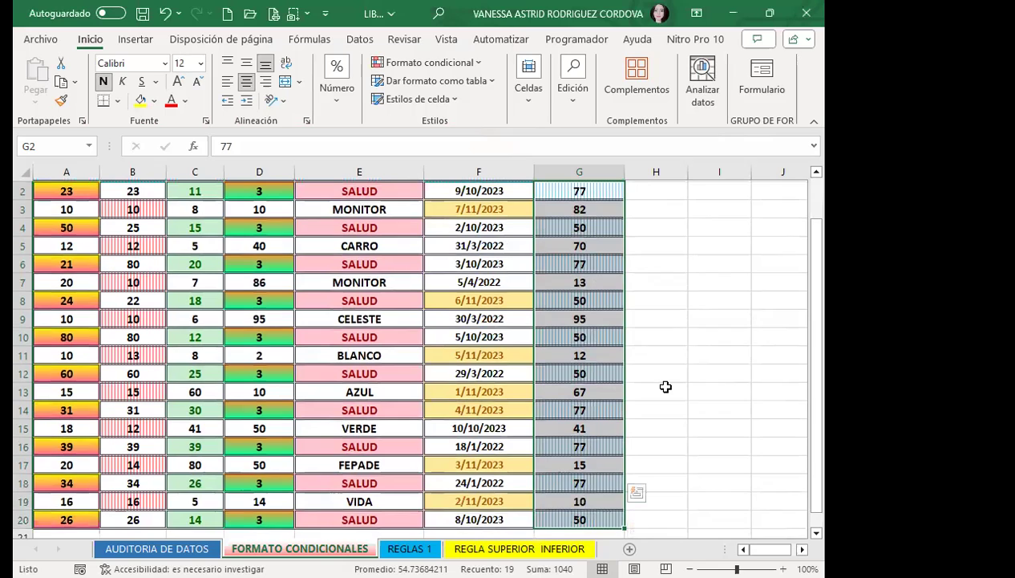
scroll(666, 387, "down", 3)
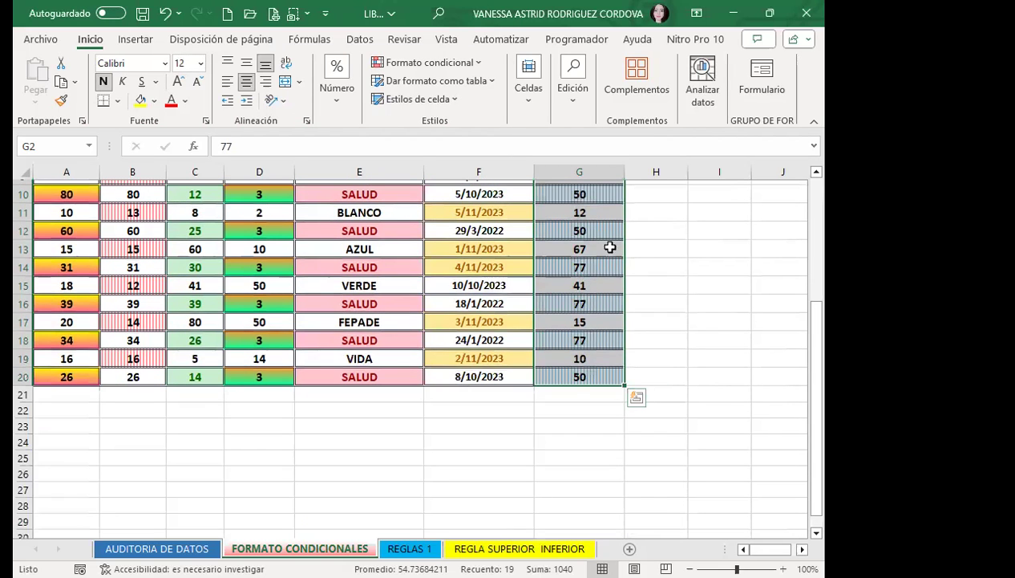
left_click_drag(579, 213, 579, 230)
left_click_drag(586, 265, 579, 372)
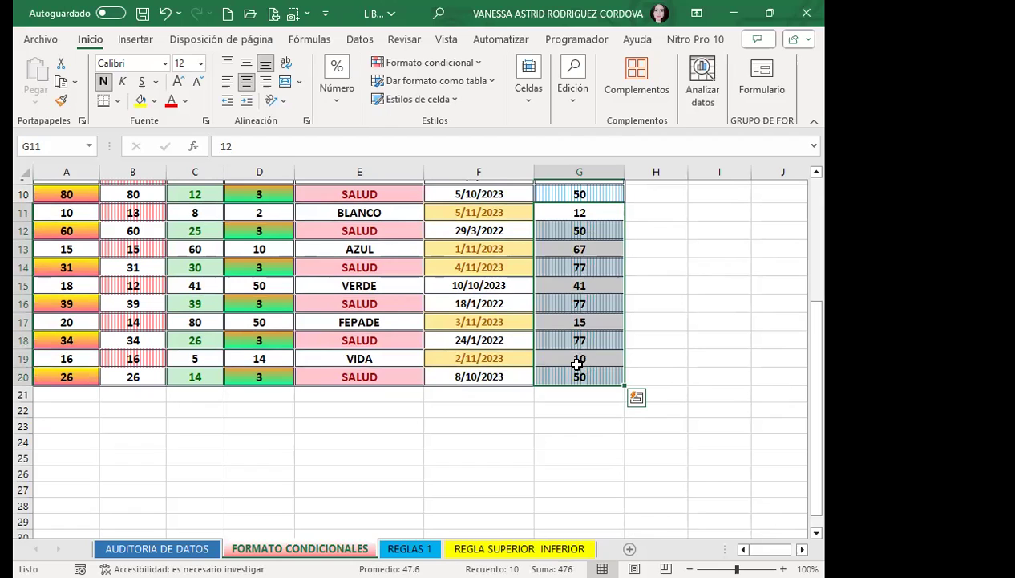
scroll(565, 321, "up", 3)
left_click(567, 288)
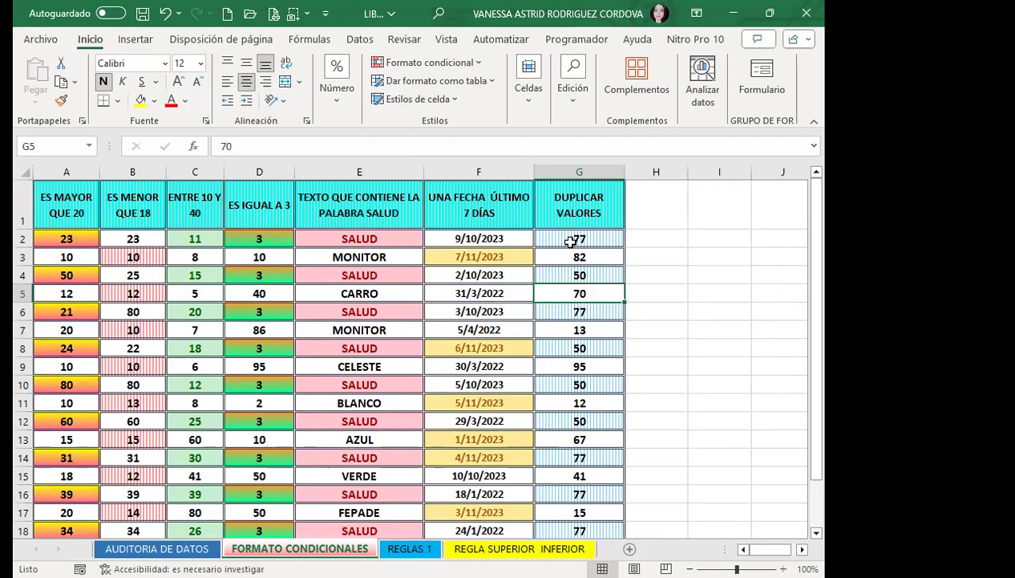
left_click_drag(566, 239, 576, 358)
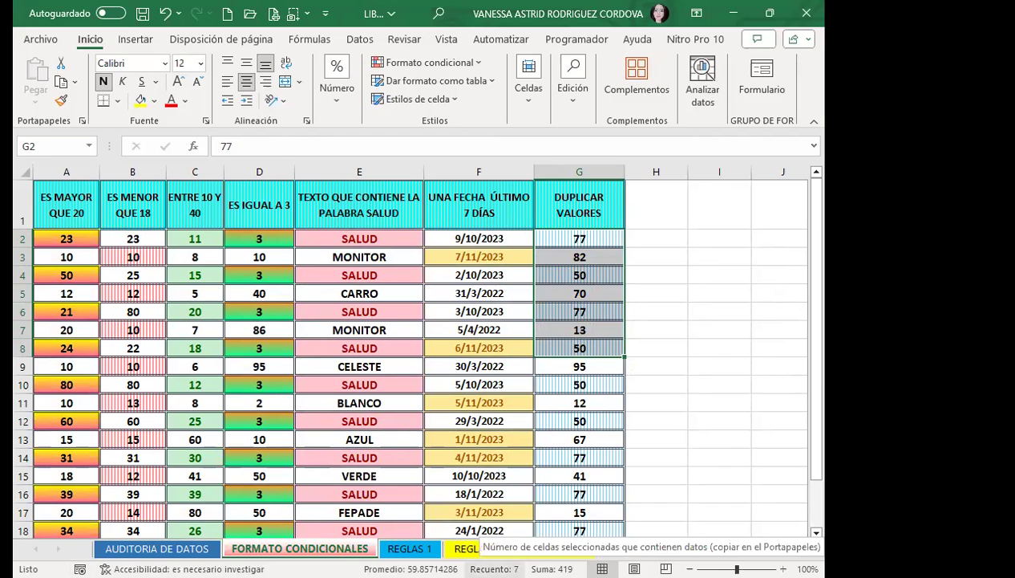
left_click(571, 295)
left_click_drag(563, 242, 551, 345)
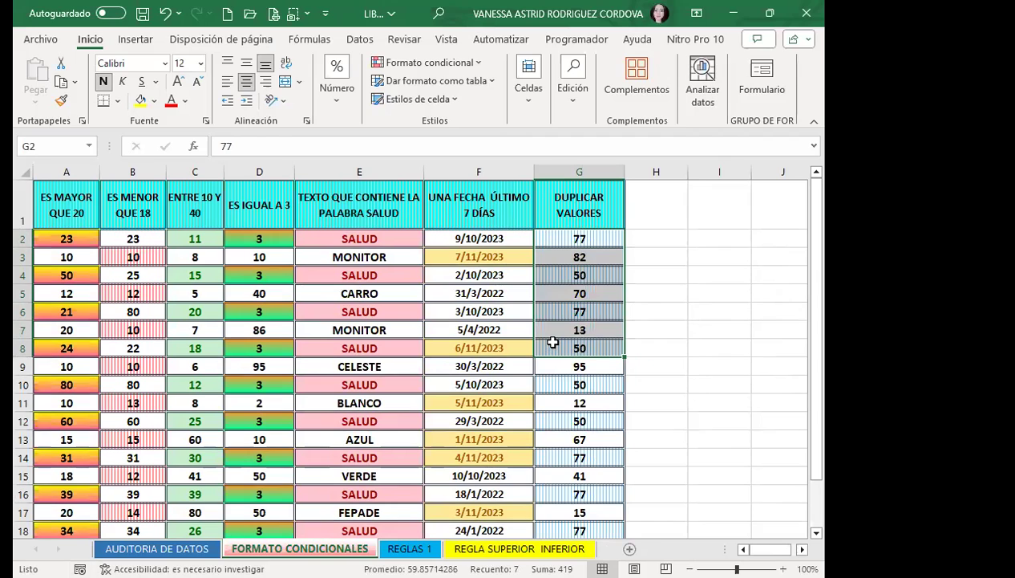
left_click_drag(539, 242, 550, 348)
left_click_drag(135, 238, 159, 384)
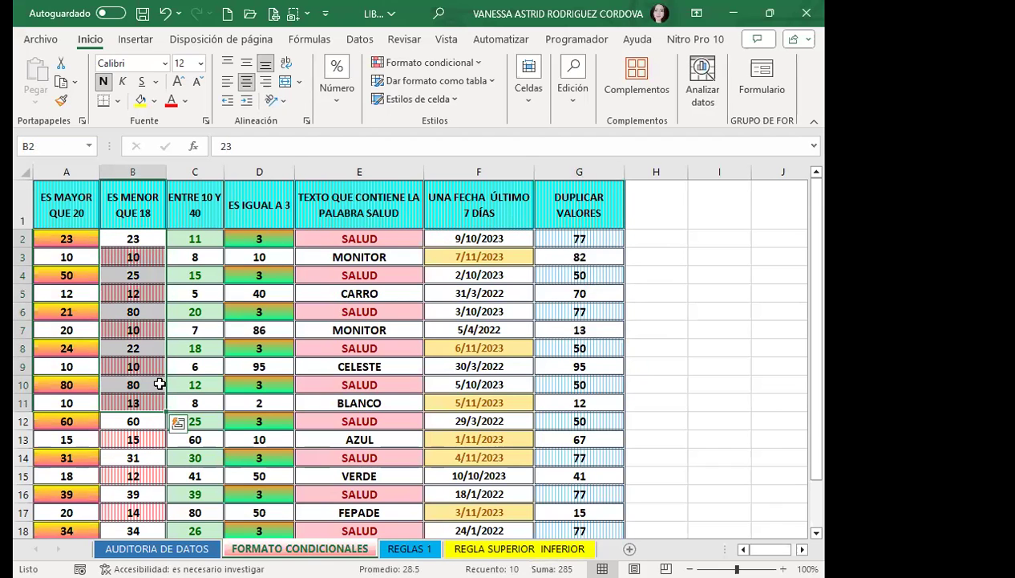
left_click(564, 380)
scroll(532, 358, "down", 1)
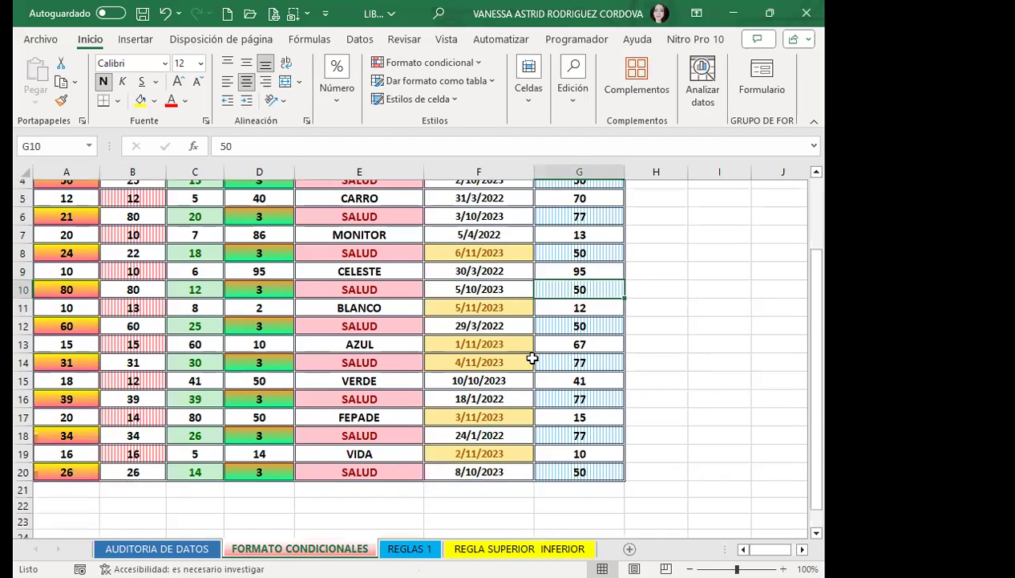
scroll(532, 358, "down", 3)
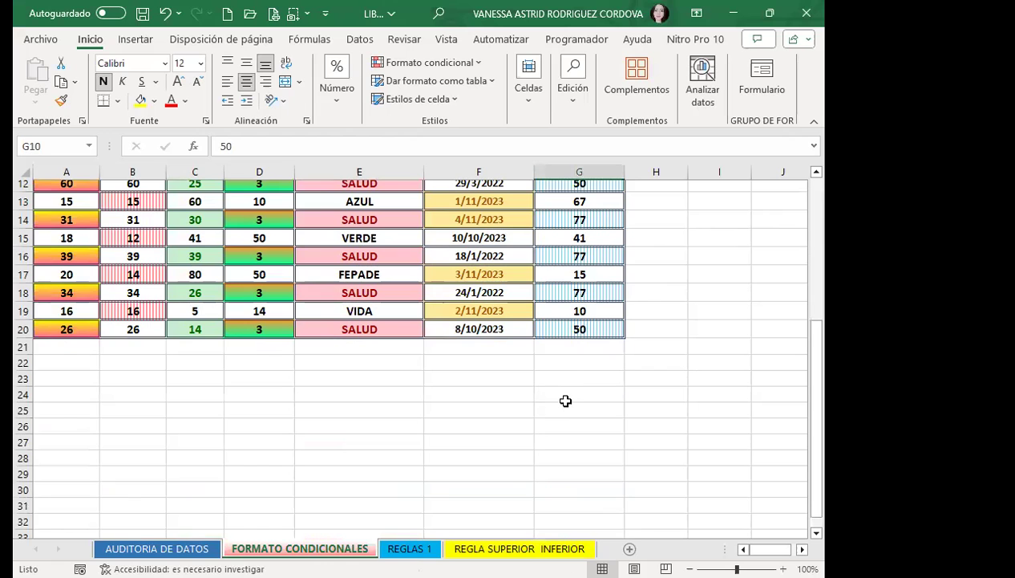
scroll(529, 337, "up", 3)
scroll(491, 272, "up", 1)
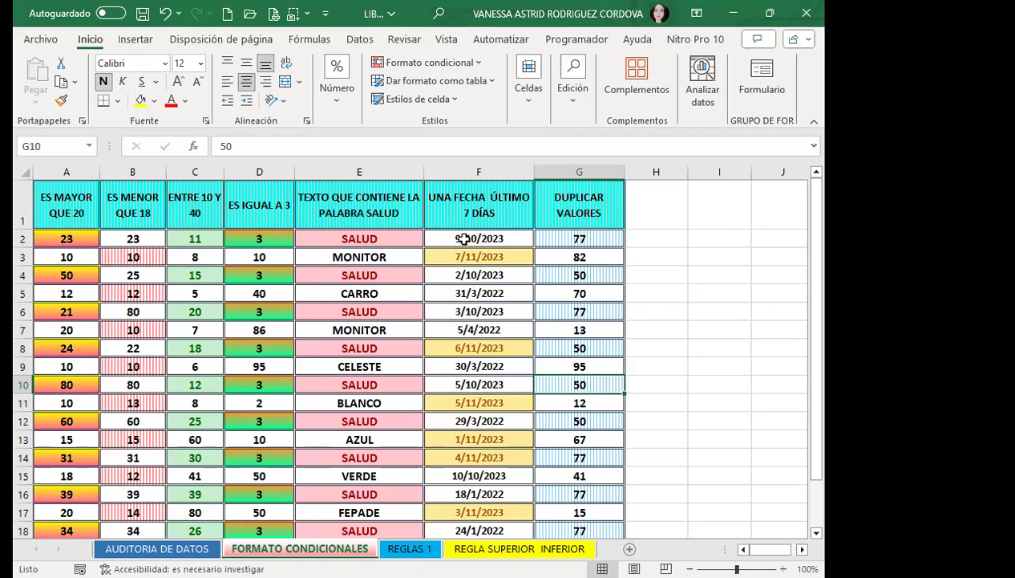
left_click(462, 238)
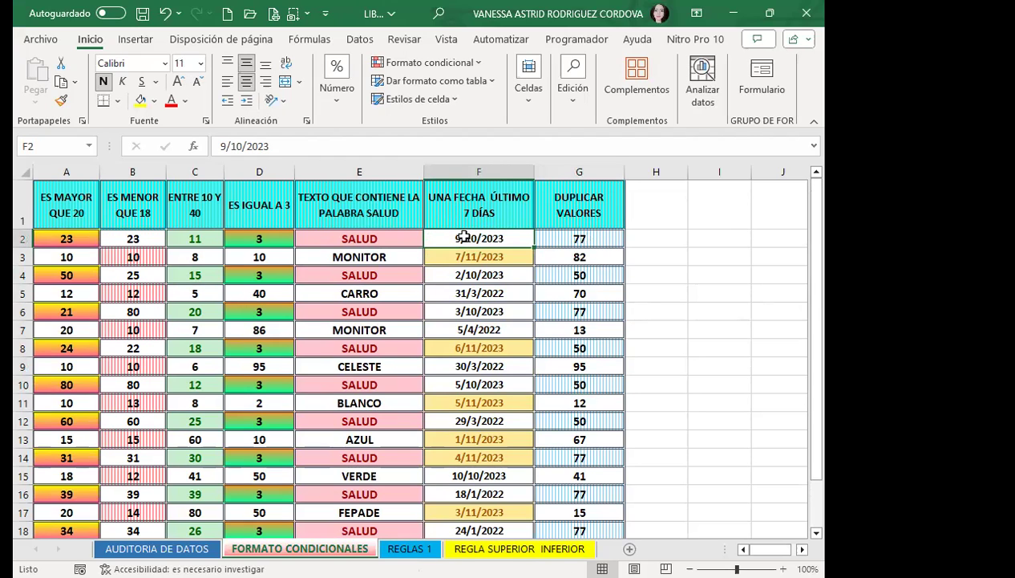
left_click(613, 241)
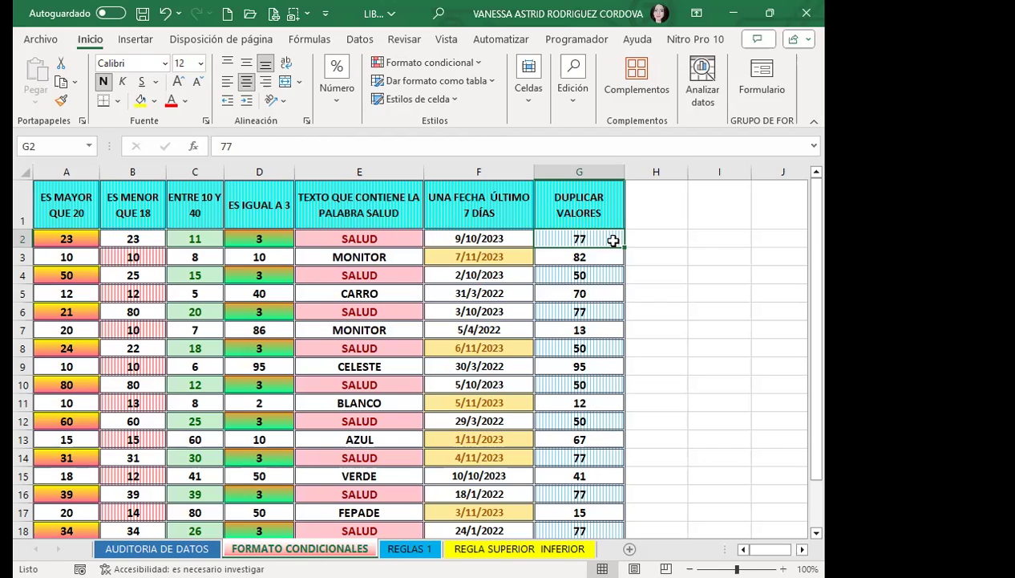
Check cells E4, F9 and D3 of the table, then bring up the REGLA SUPERIOR INFERIOR sheet.
left_click(399, 279)
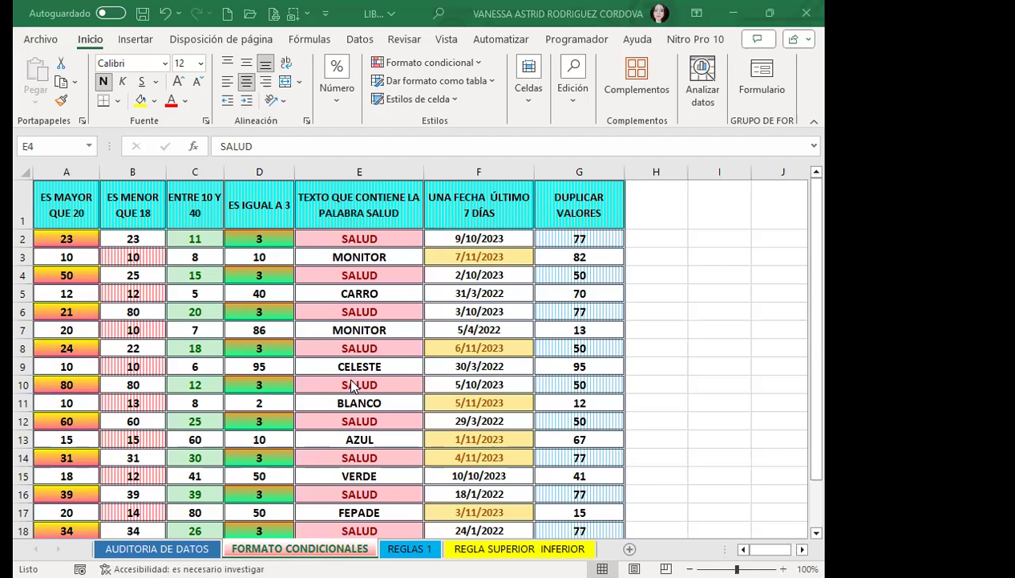
left_click(474, 356)
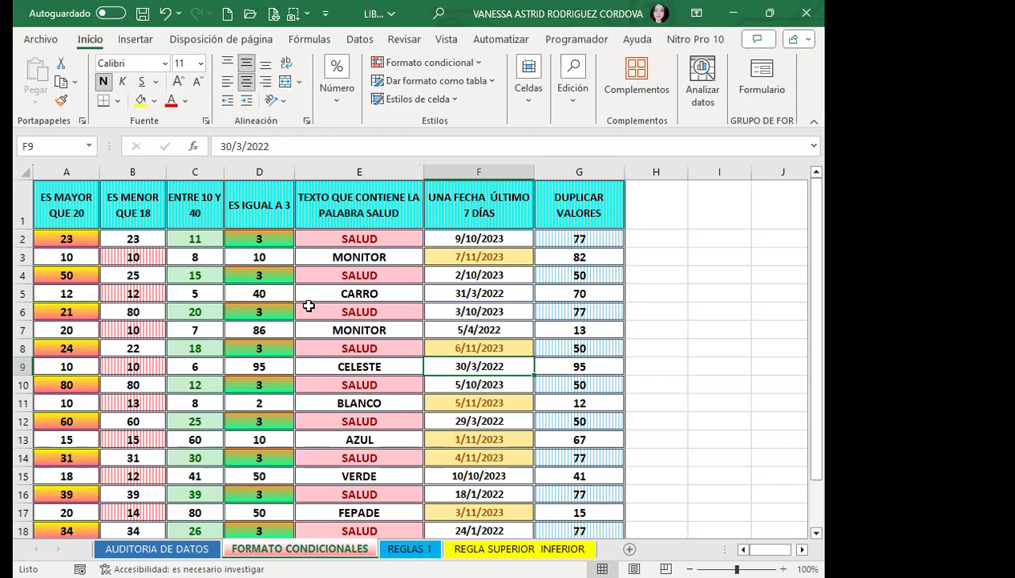
left_click(268, 255)
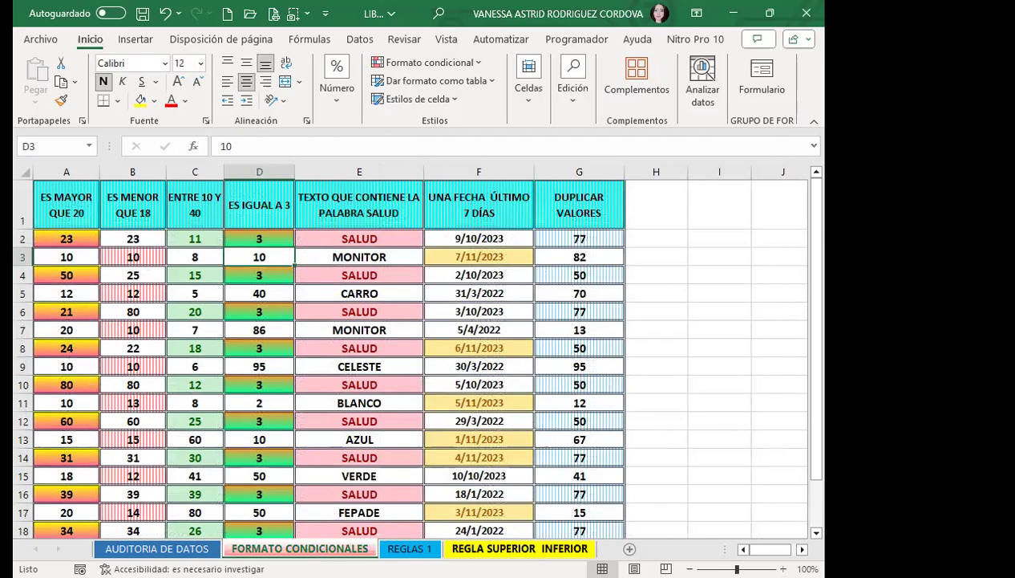
scroll(374, 251, "up", 1)
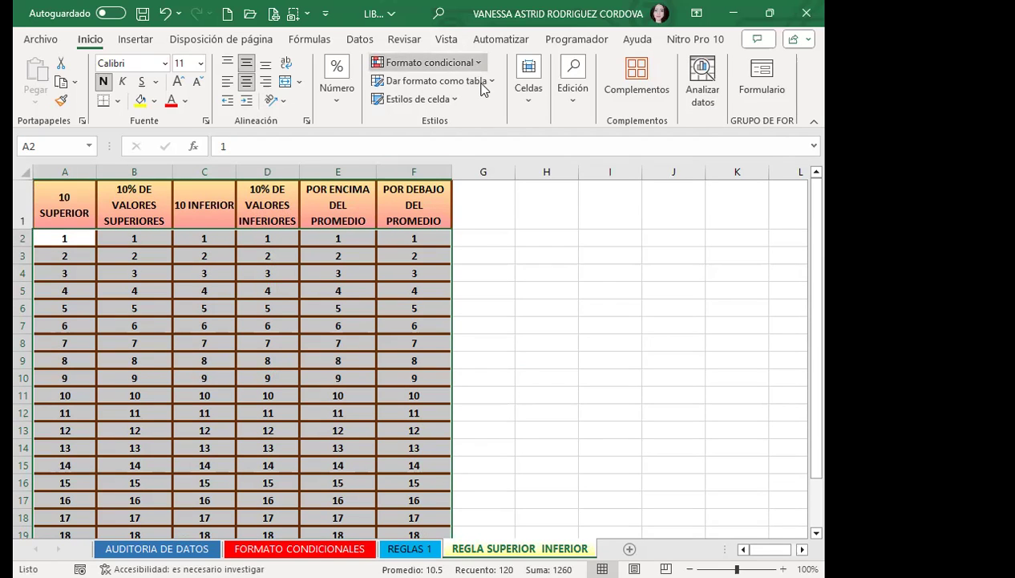
Apply a 10 superiores rule to A2:A21 with light red fill and dark red text.
left_click(429, 62)
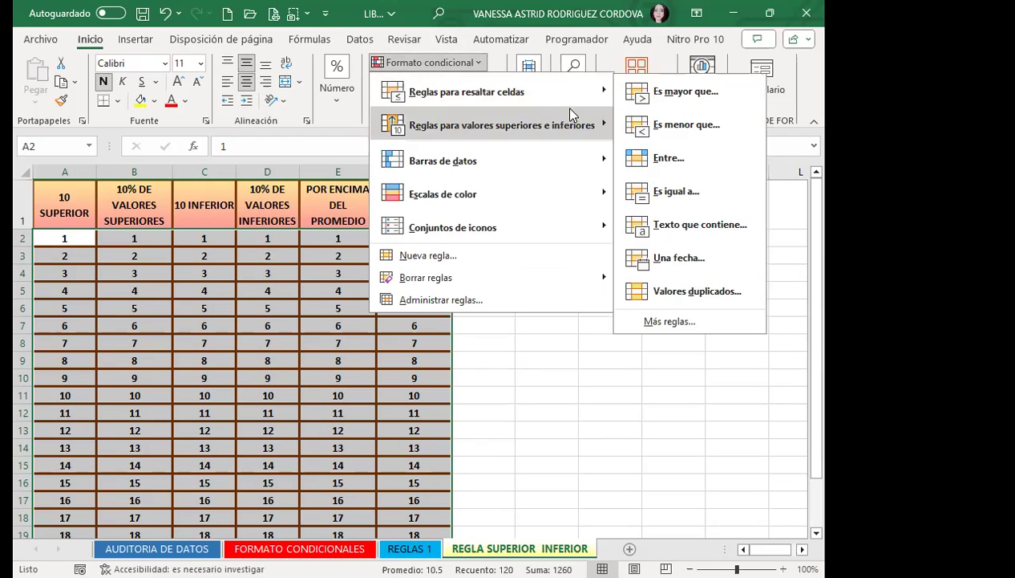
mouse_move(502, 125)
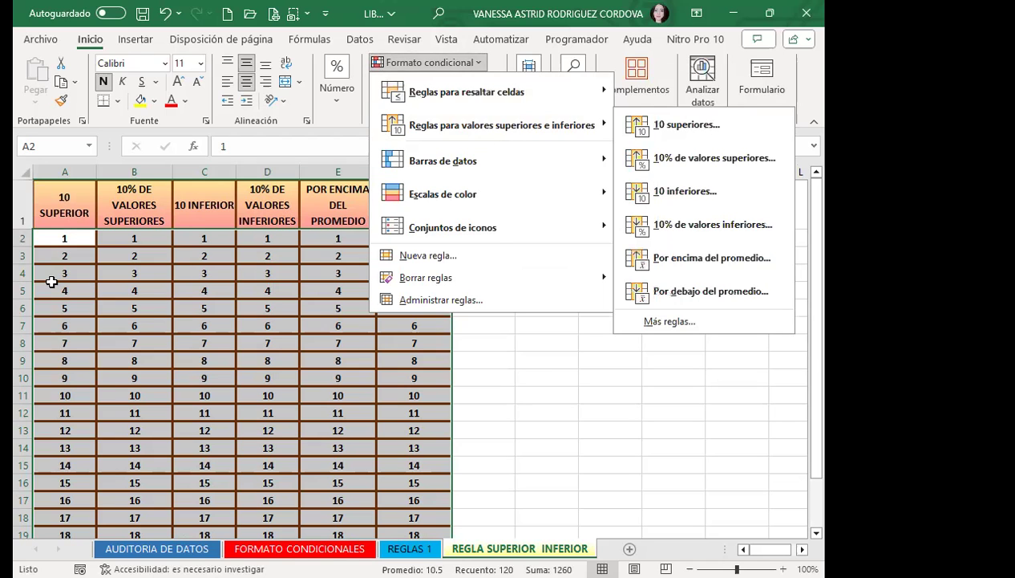
left_click(52, 282)
left_click_drag(64, 239, 39, 534)
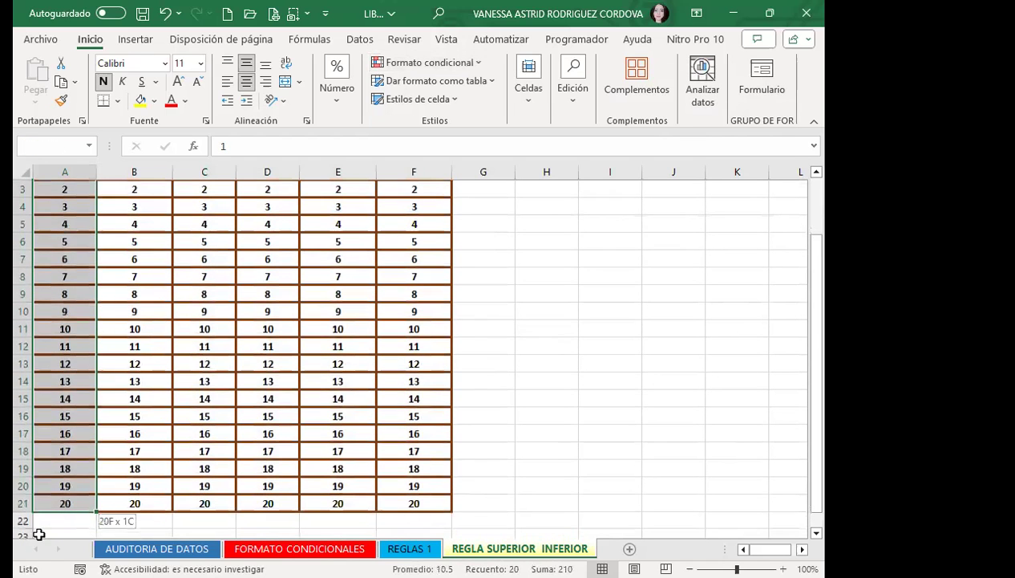
scroll(64, 343, "up", 1)
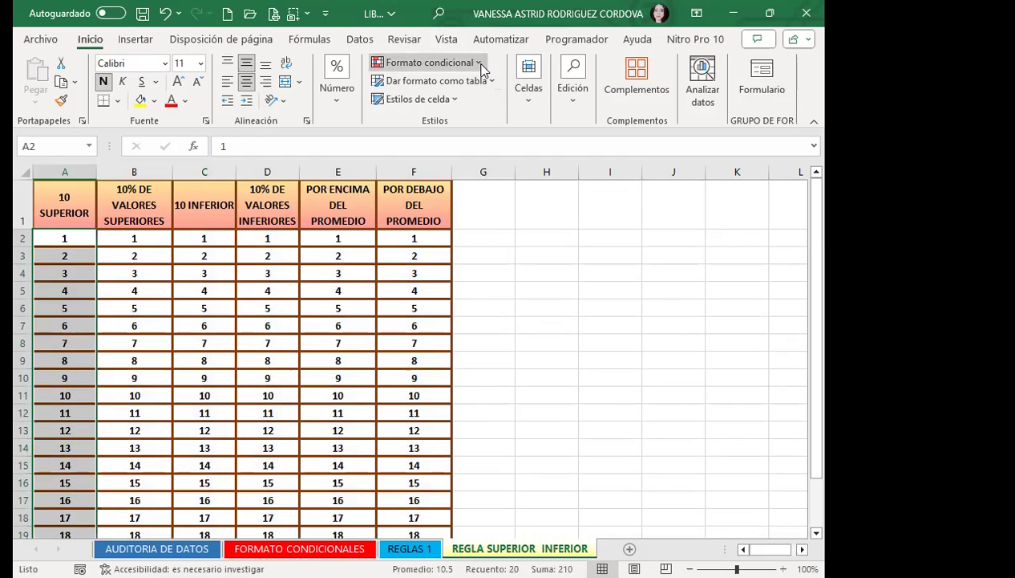
left_click(430, 61)
mouse_move(502, 125)
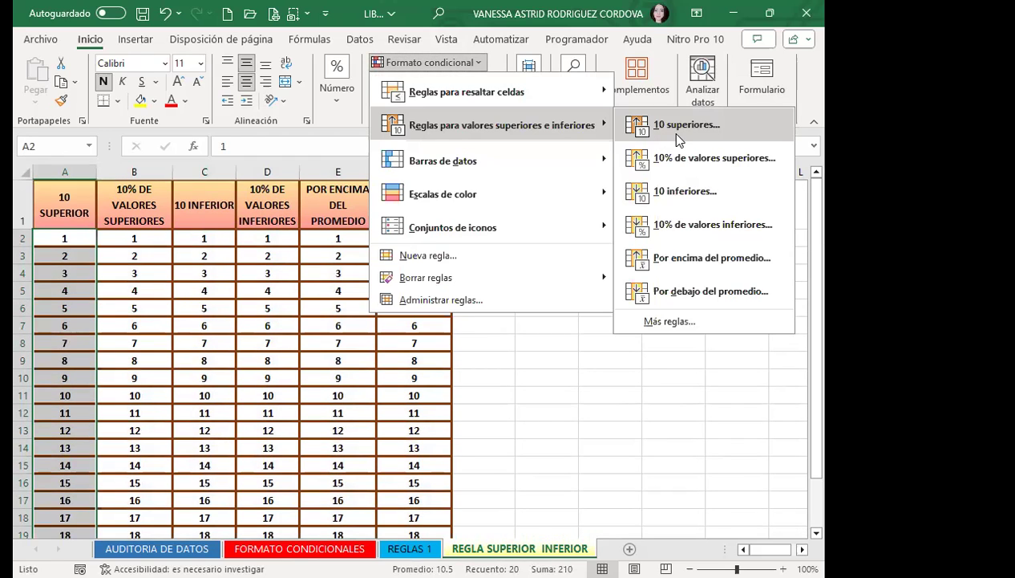
left_click(669, 131)
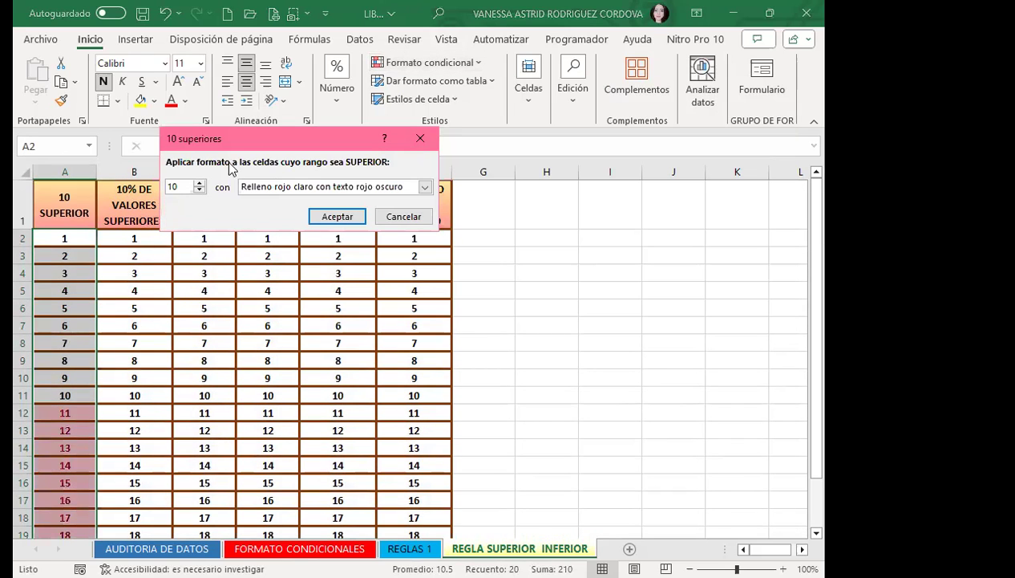
left_click(331, 217)
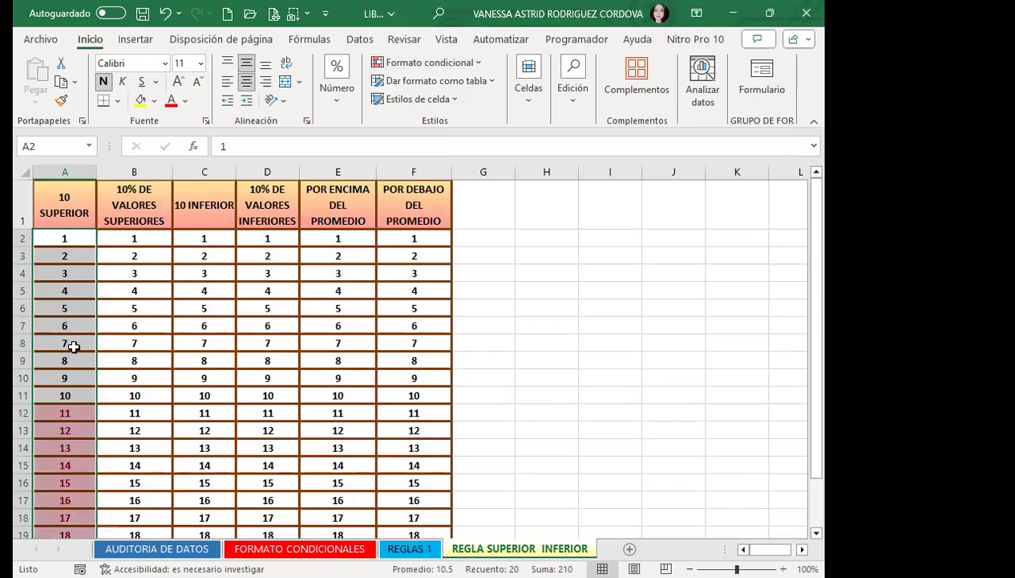
scroll(64, 396, "down", 2)
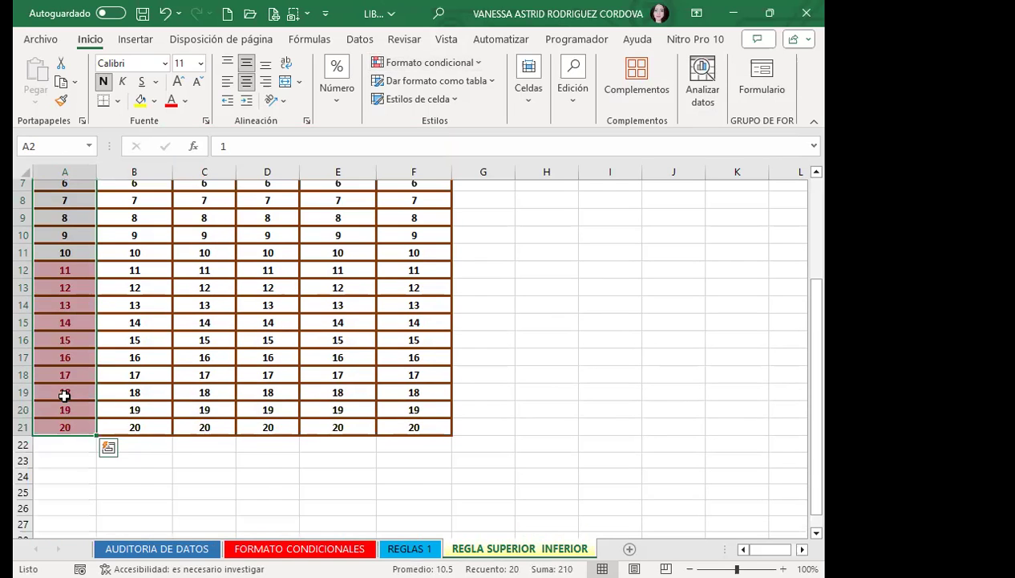
scroll(65, 395, "up", 2)
left_click_drag(160, 238, 160, 273)
left_click(164, 235)
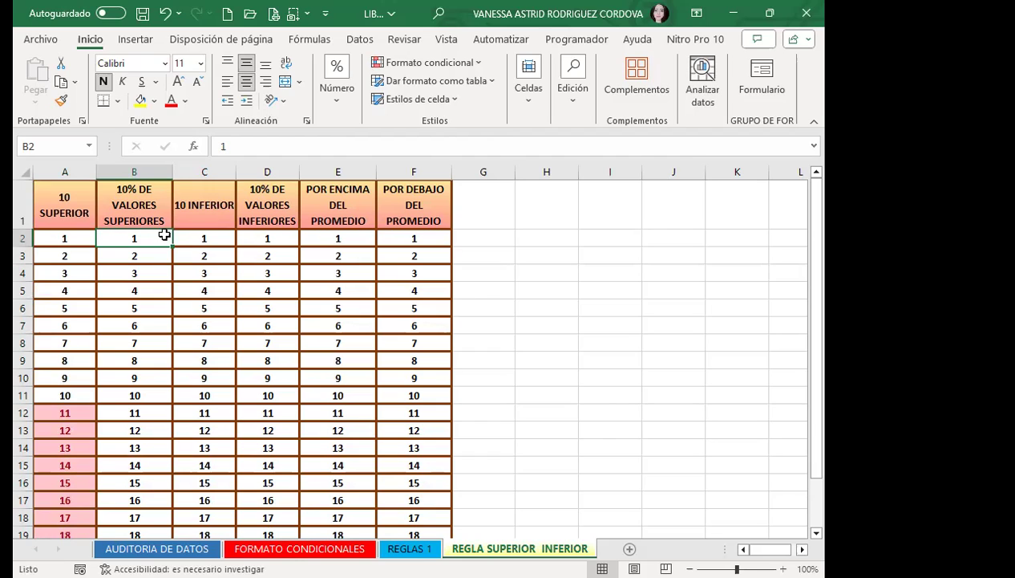
Cycle through the REGLAS 1, FORMATO CONDICIONALES and REGLA SUPERIOR INFERIOR sheets, ending on REGLAS 1.
left_click(145, 306)
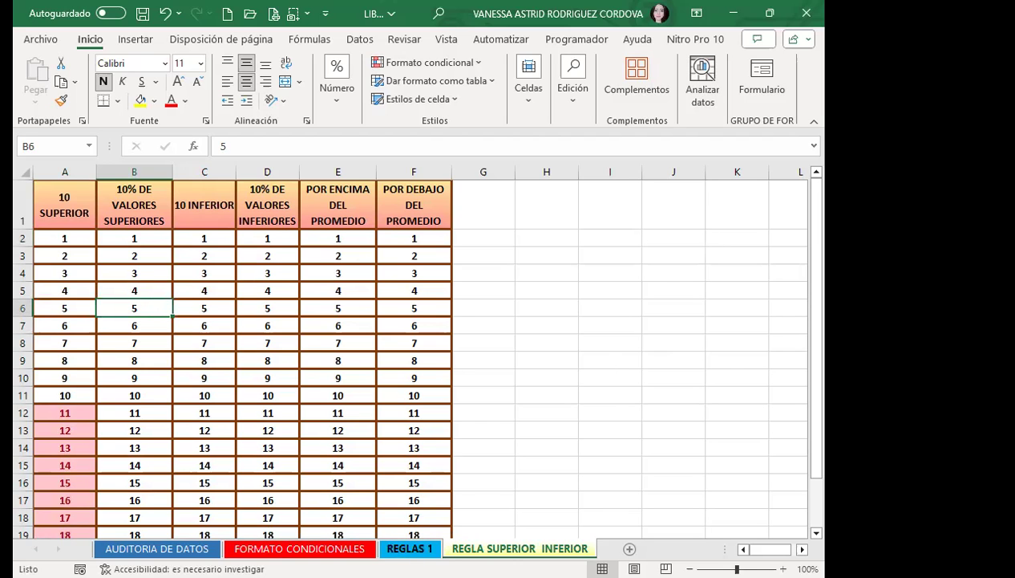
left_click(409, 548)
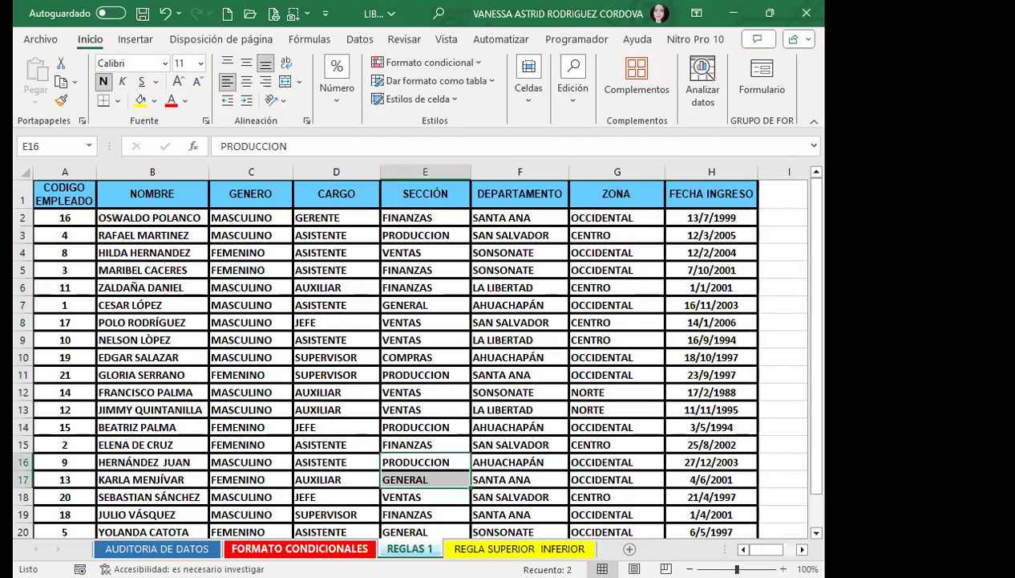
left_click(293, 548)
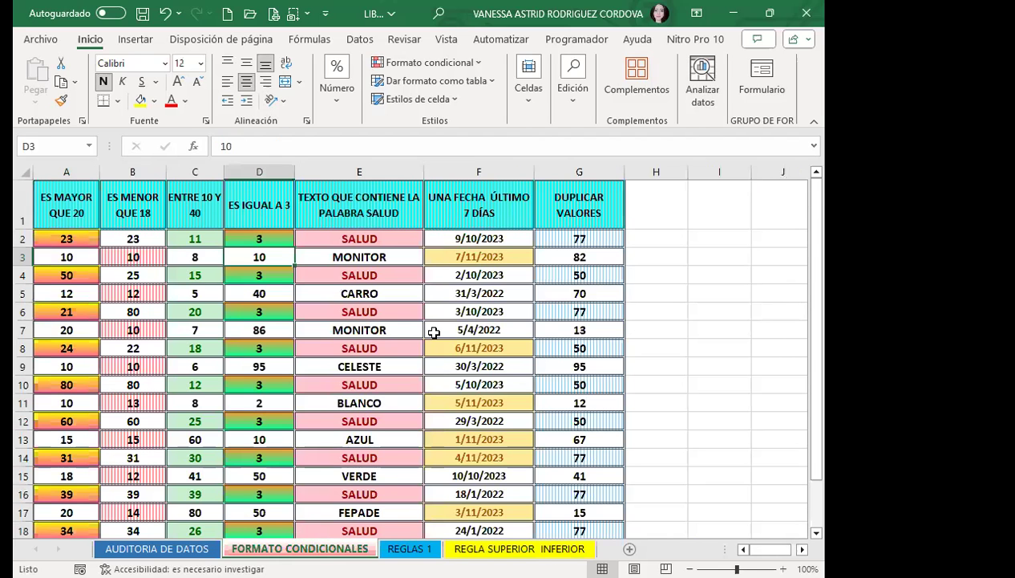
left_click(519, 549)
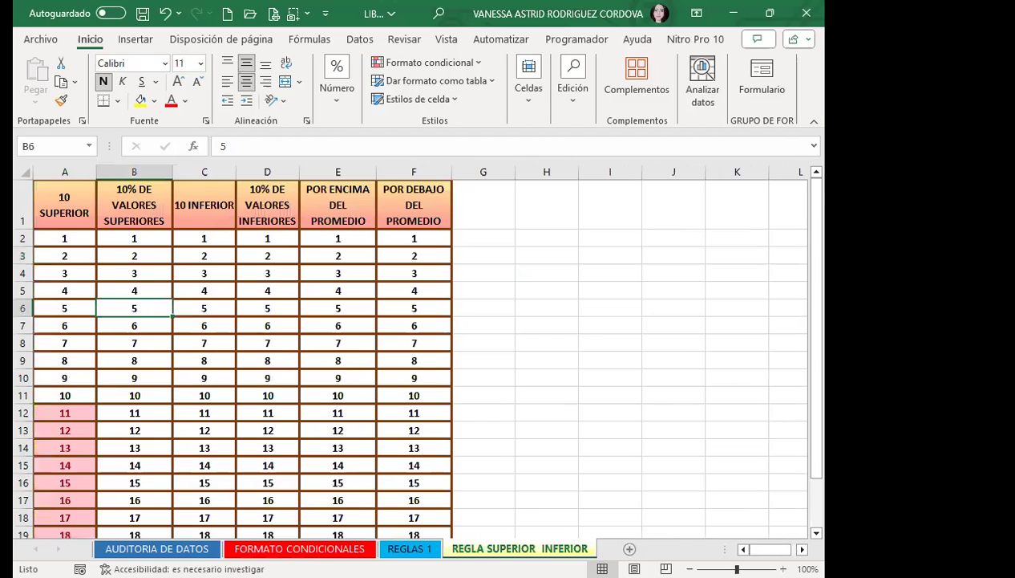
key("ctrl+Page_Up")
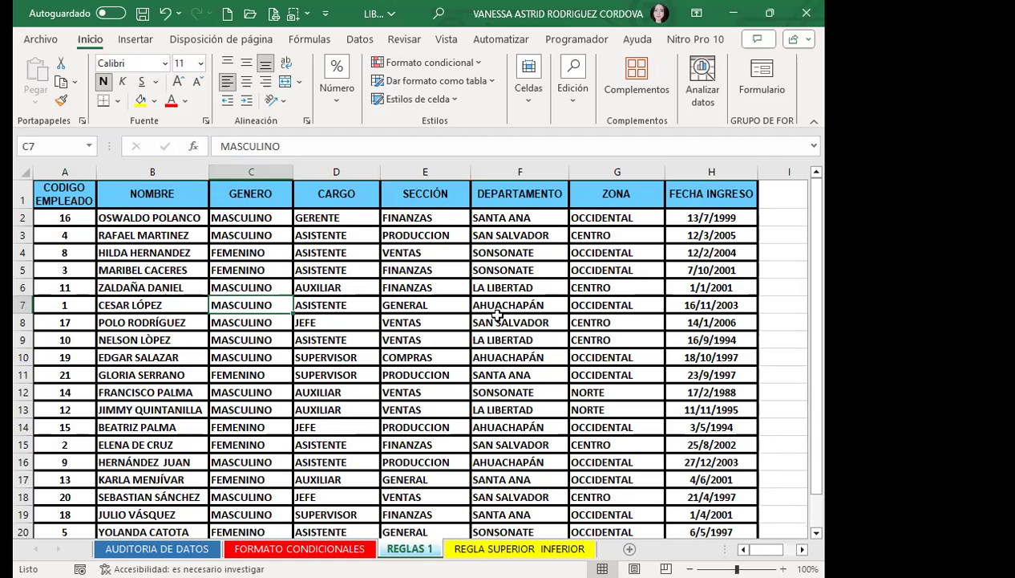
scroll(232, 313, "down", 2)
scroll(225, 325, "down", 4)
scroll(185, 337, "up", 2)
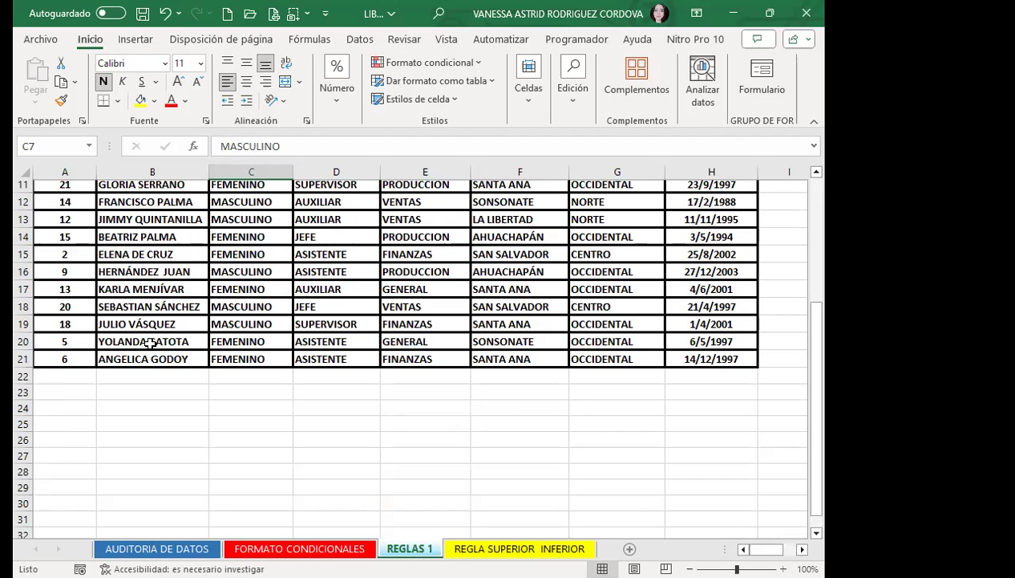
scroll(137, 371, "up", 3)
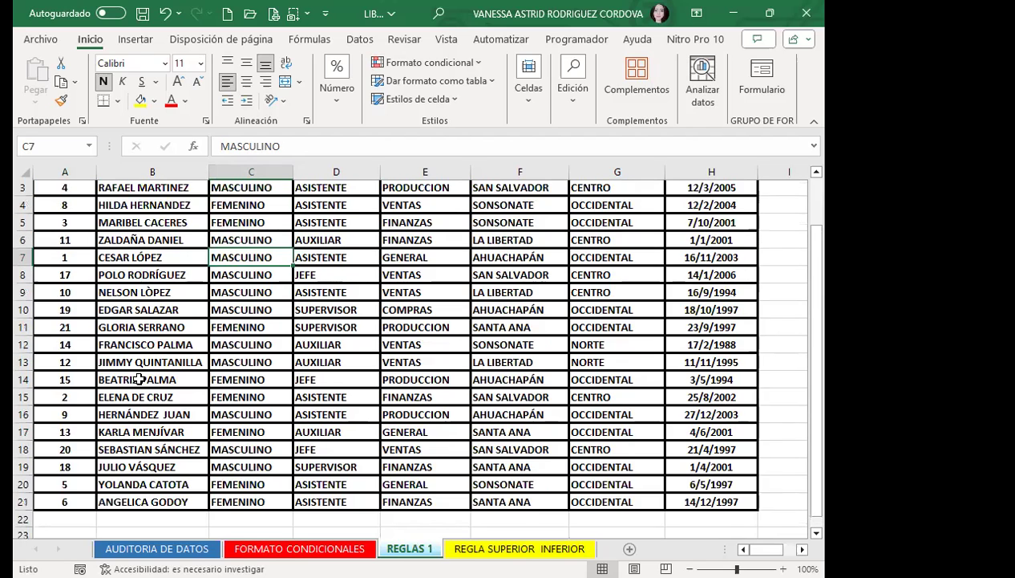
scroll(138, 374, "up", 1)
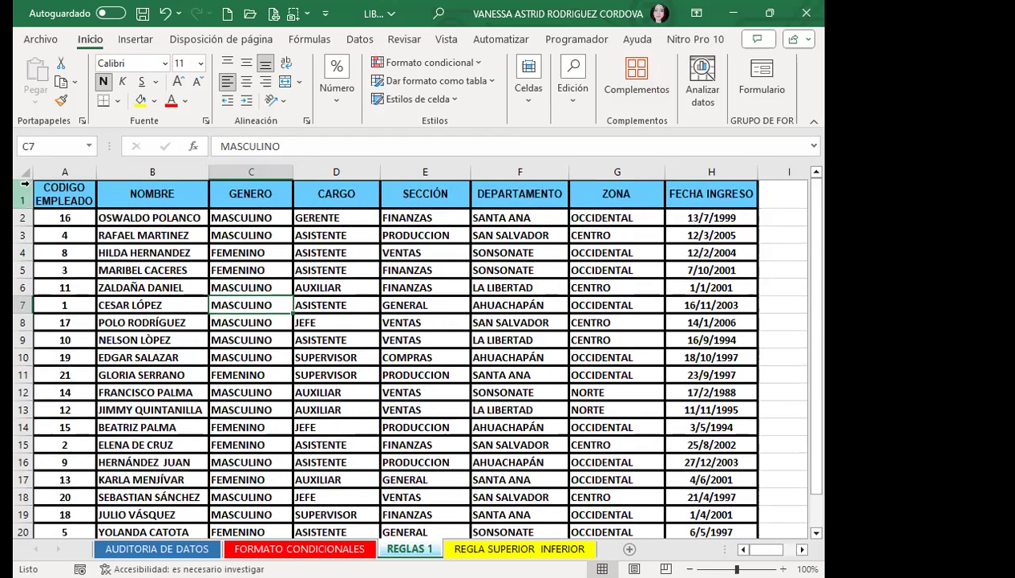
left_click(46, 192)
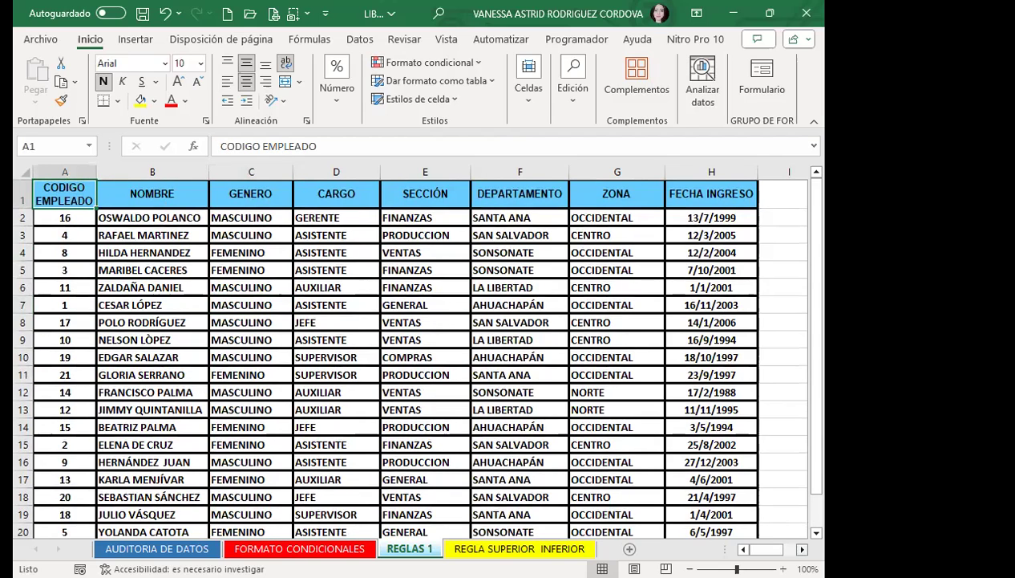
scroll(612, 257, "right", 4)
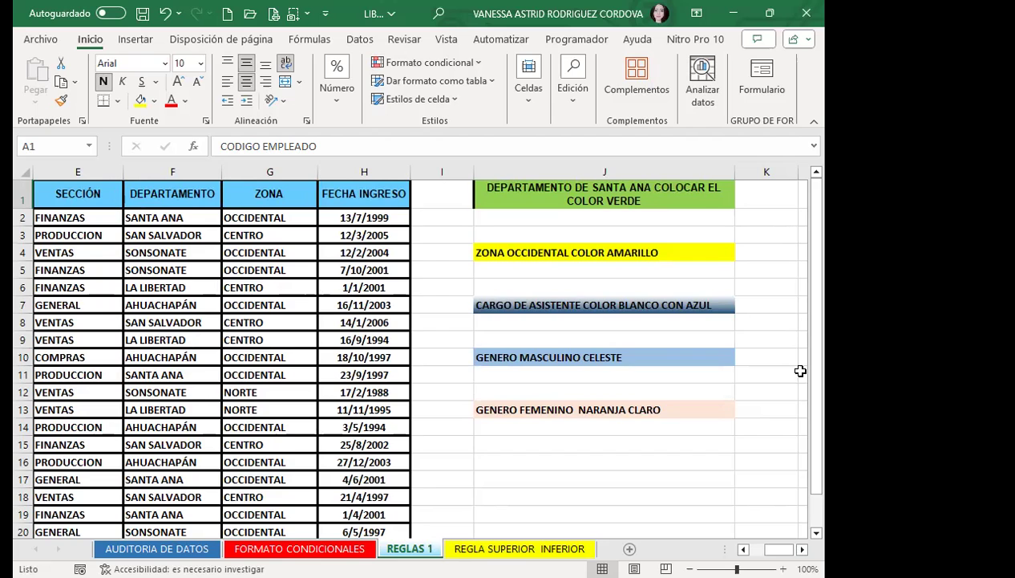
scroll(674, 343, "down", 2)
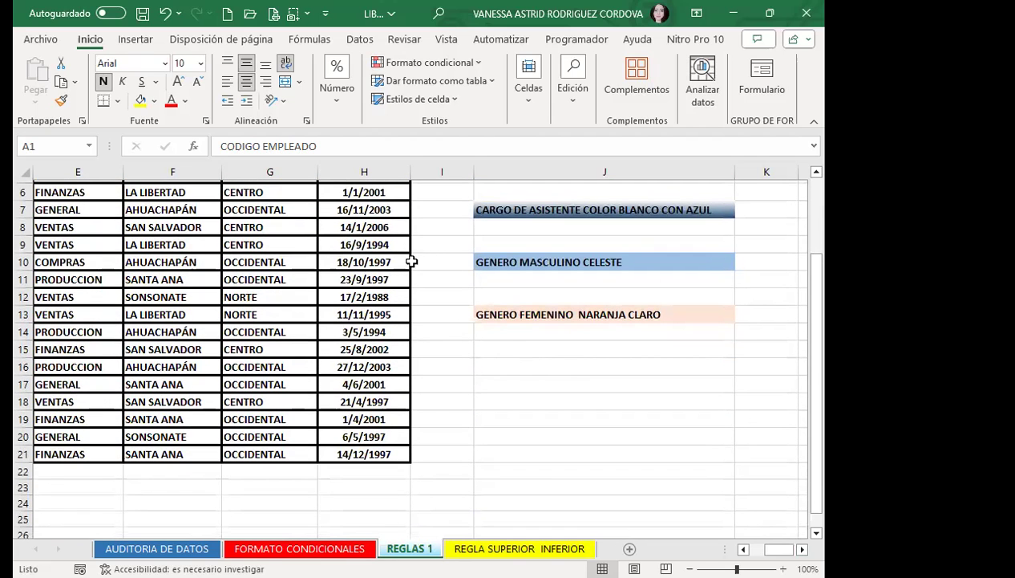
left_click(501, 349)
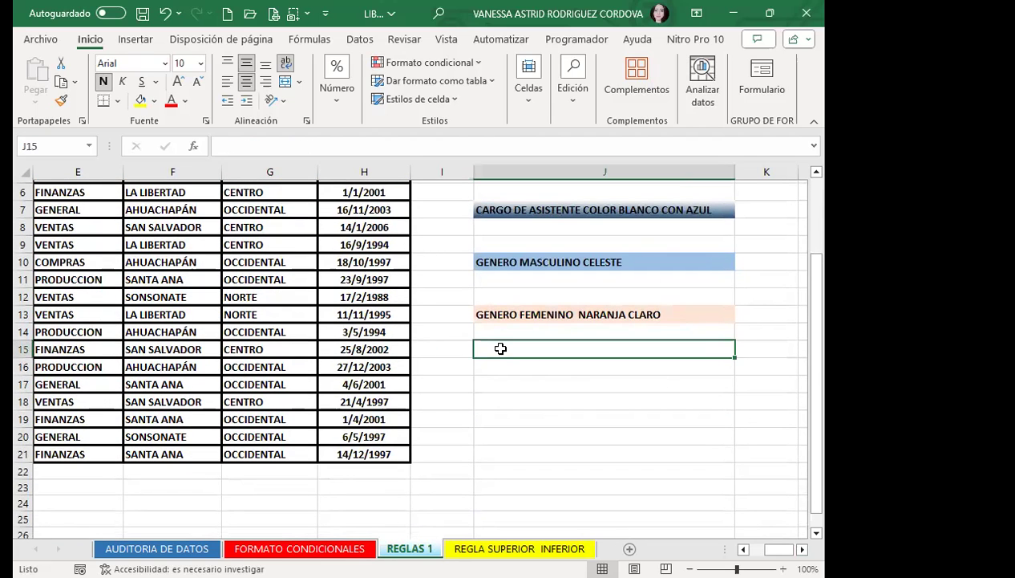
scroll(538, 257, "up", 2)
scroll(541, 380, "down", 3)
left_click(501, 315)
left_click(505, 353)
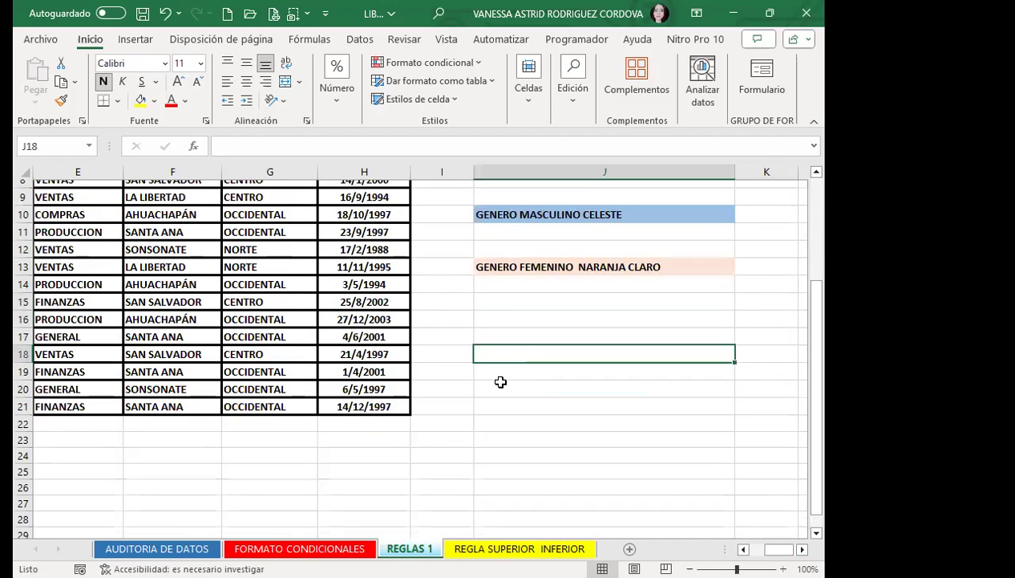
left_click(510, 406)
left_click(520, 318)
left_click(553, 406)
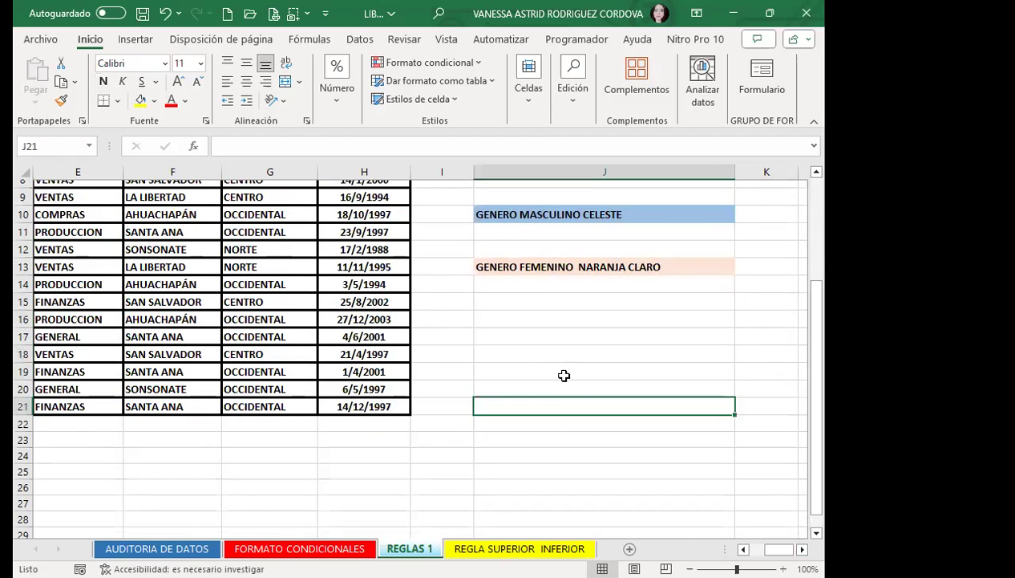
left_click(550, 320)
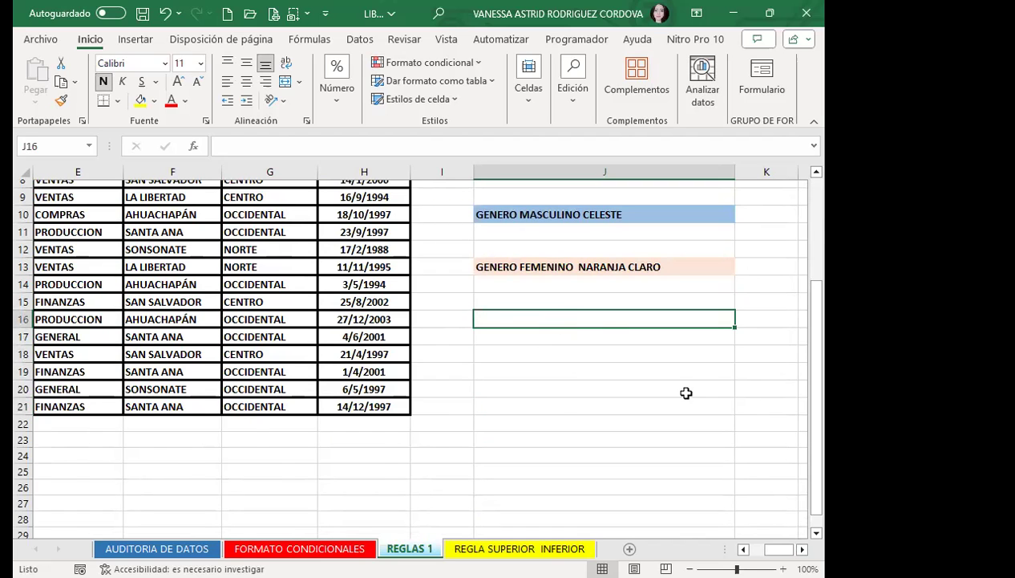
scroll(686, 392, "up", 3)
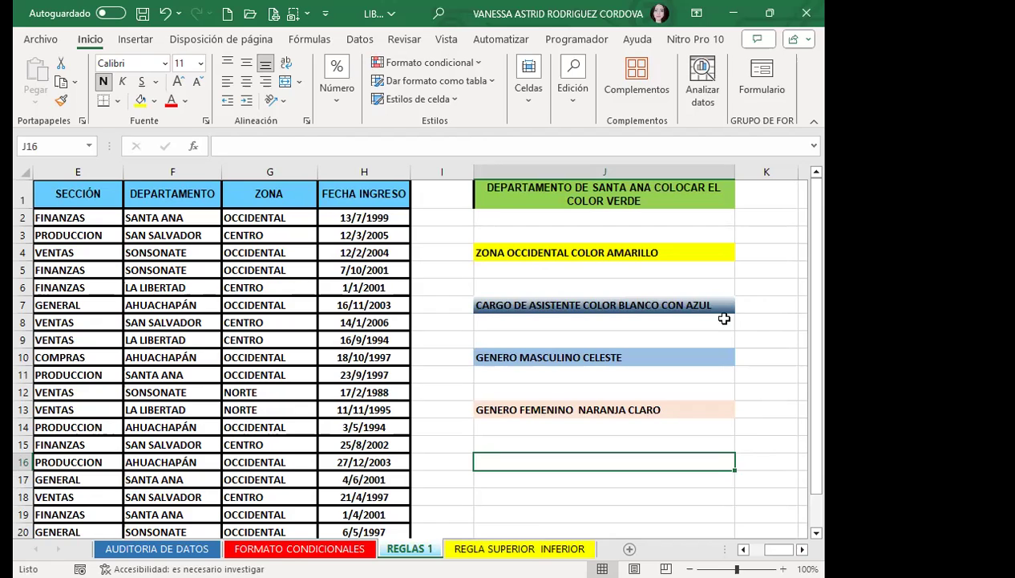
left_click(388, 357)
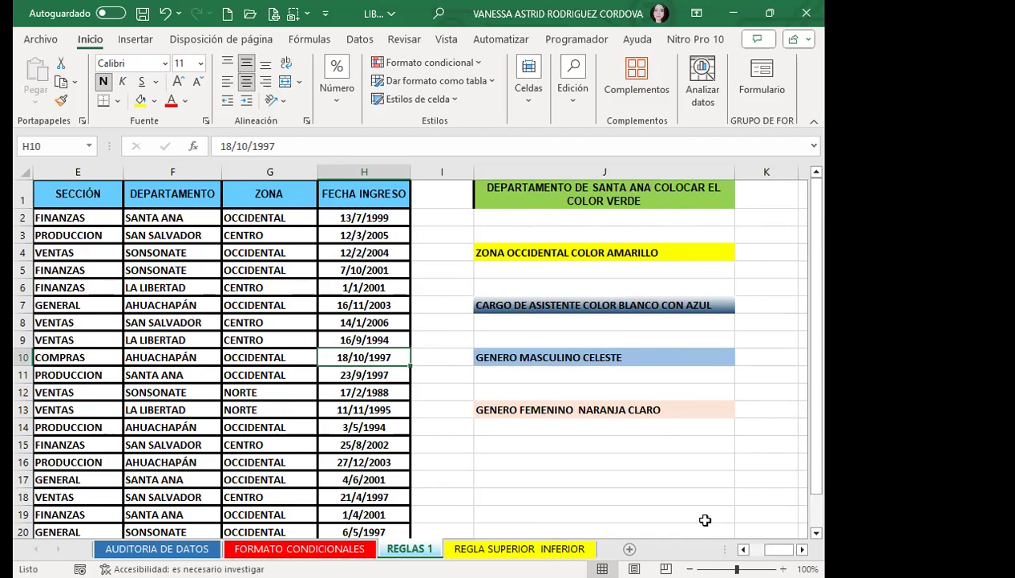
left_click(522, 192)
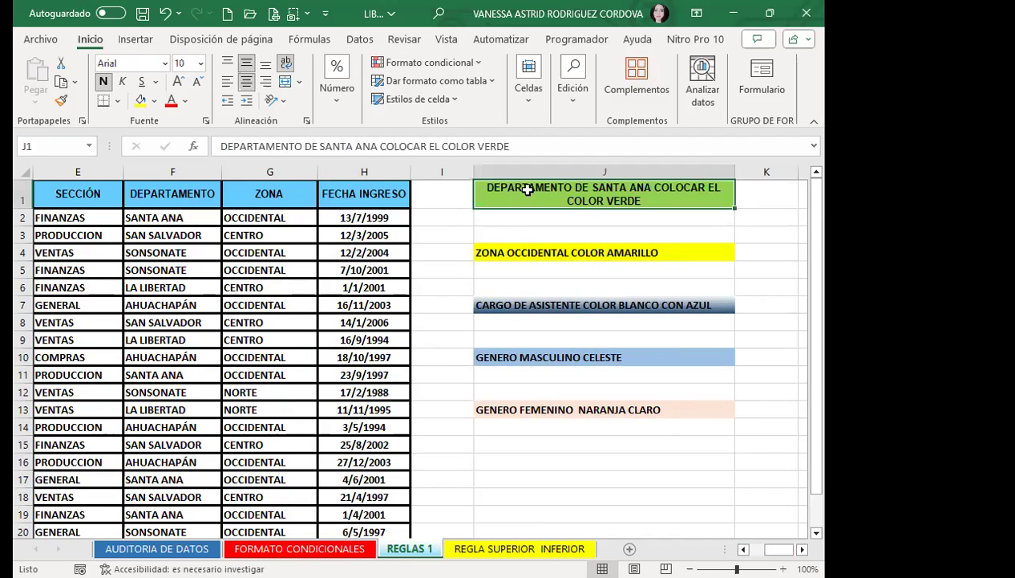
left_click(741, 547)
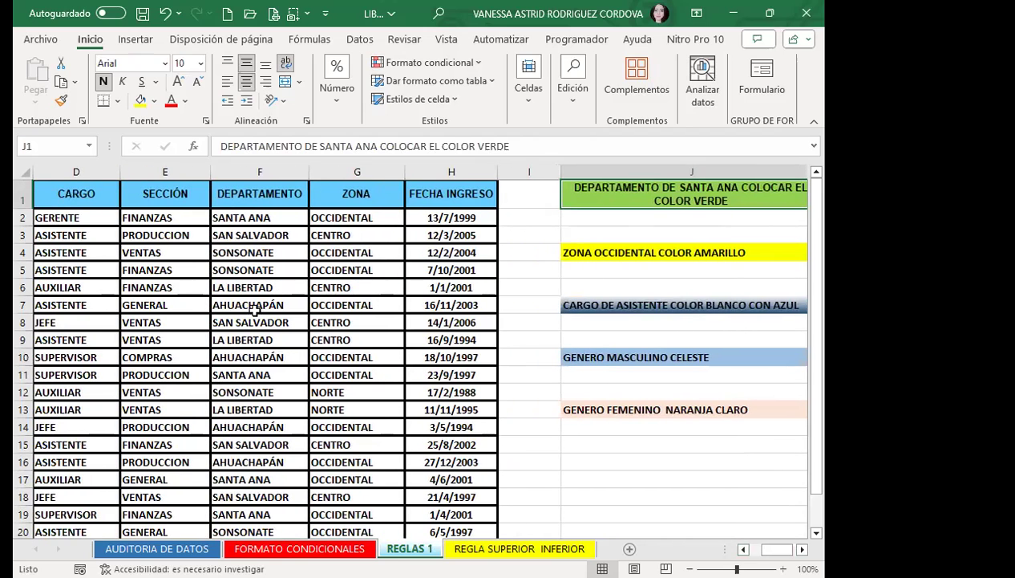
left_click(254, 254)
Select the DEPARTAMENTO values F2:F21 and start a Texto que contiene rule for SANTA ANA.
left_click_drag(276, 216, 275, 535)
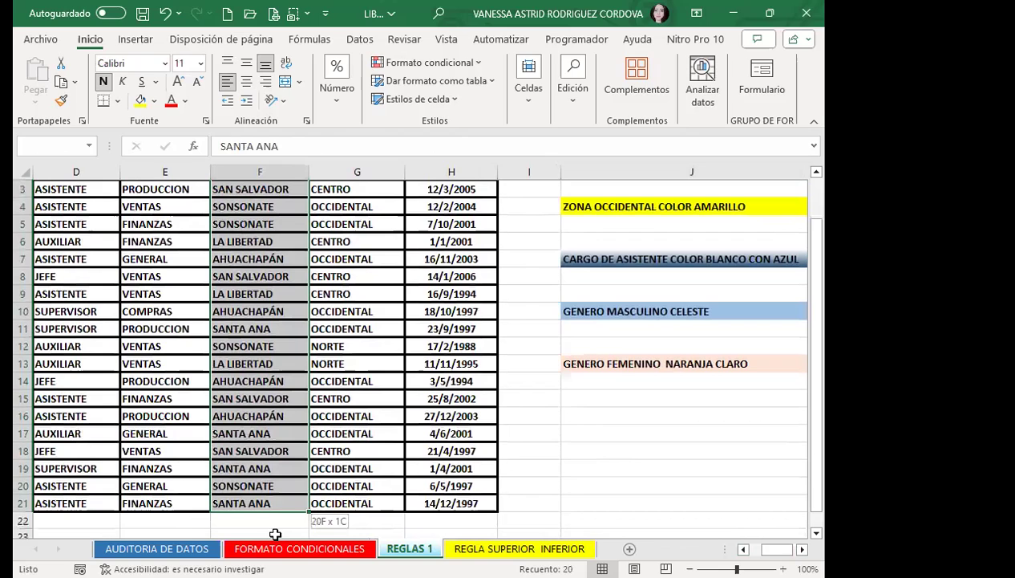
left_click(479, 69)
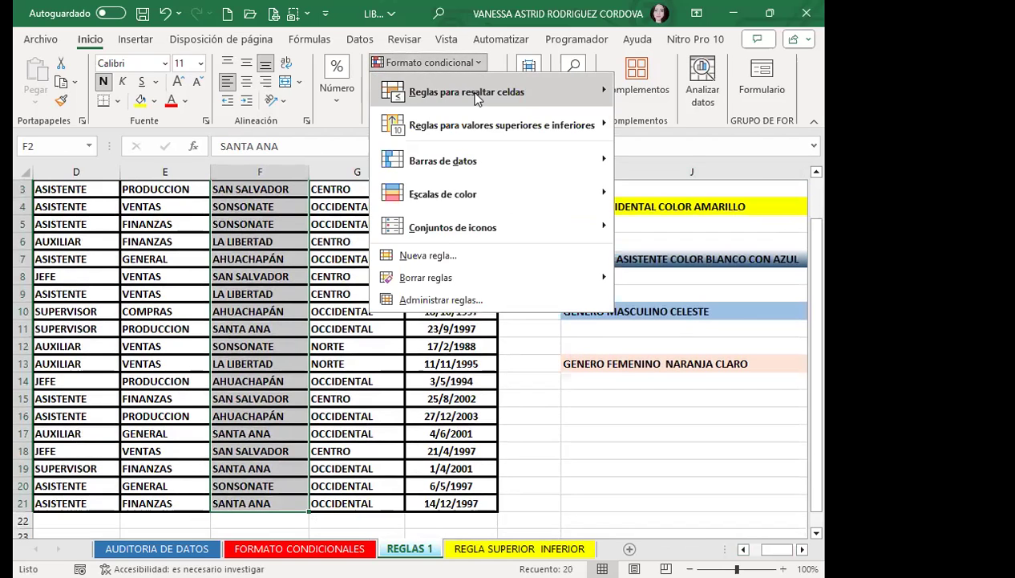
mouse_move(481, 91)
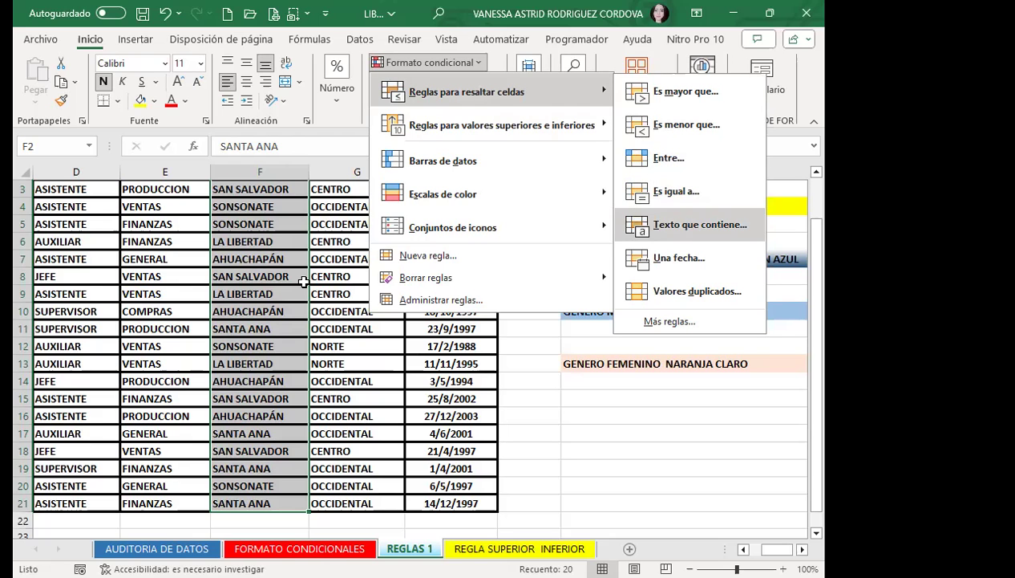
left_click(687, 231)
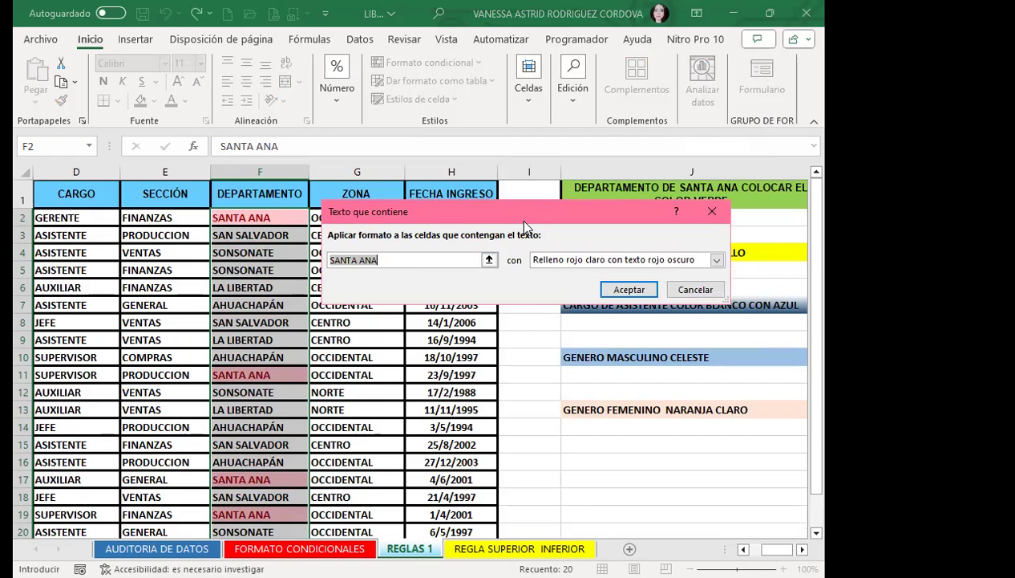
left_click_drag(524, 222, 523, 257)
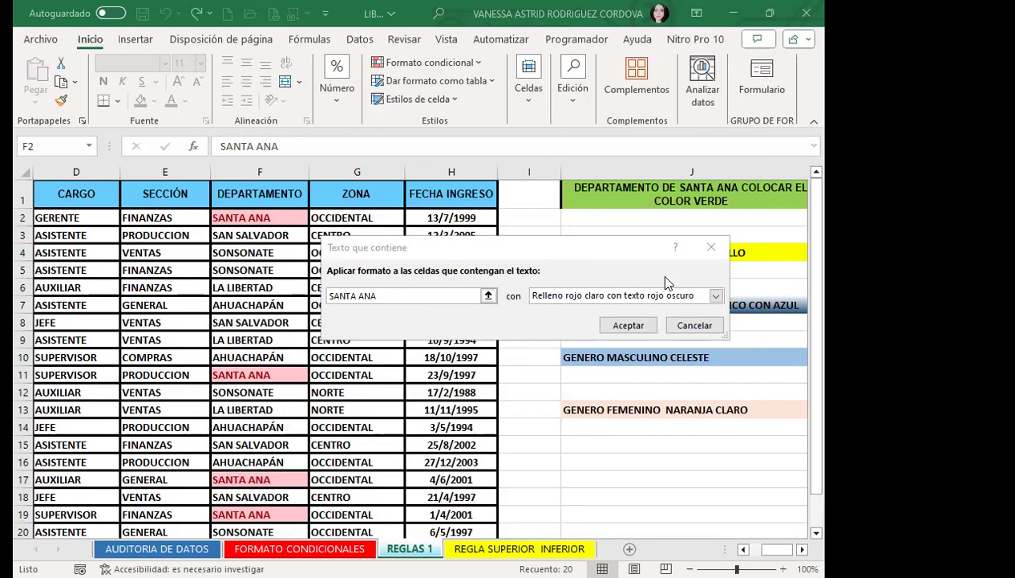
Give the SANTA ANA rule a custom dark green fill and apply it.
left_click(717, 296)
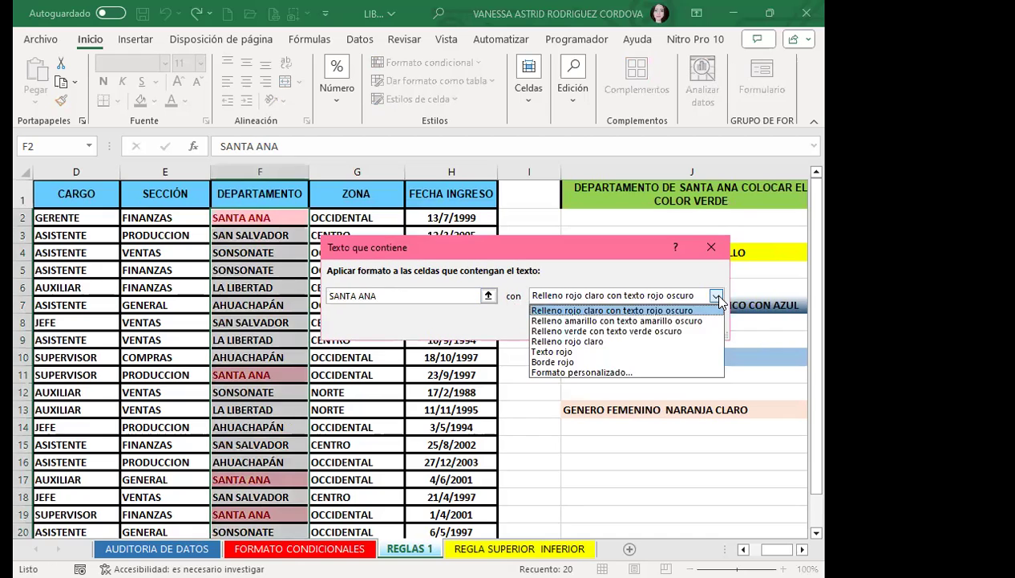
left_click(612, 372)
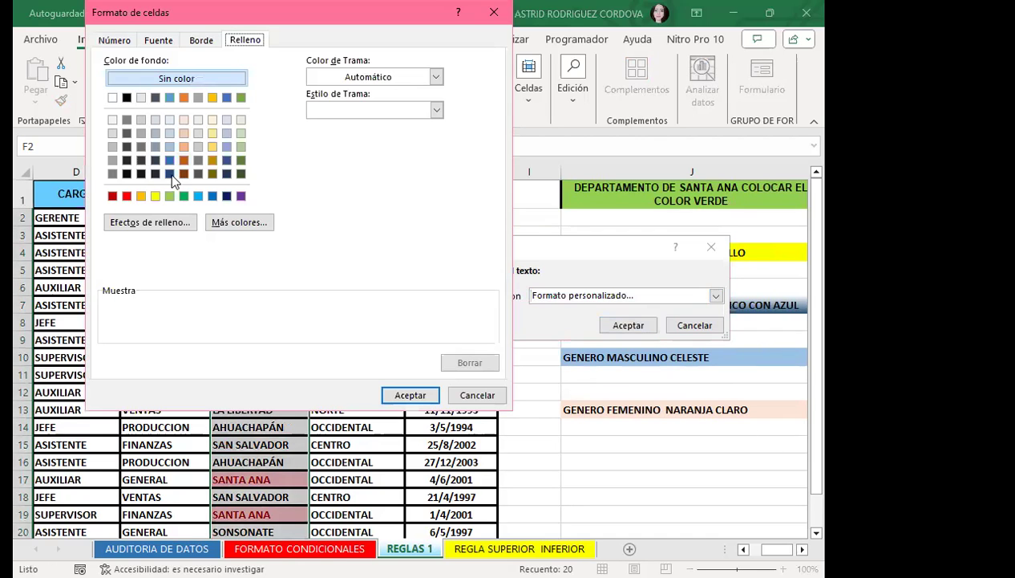
left_click(170, 195)
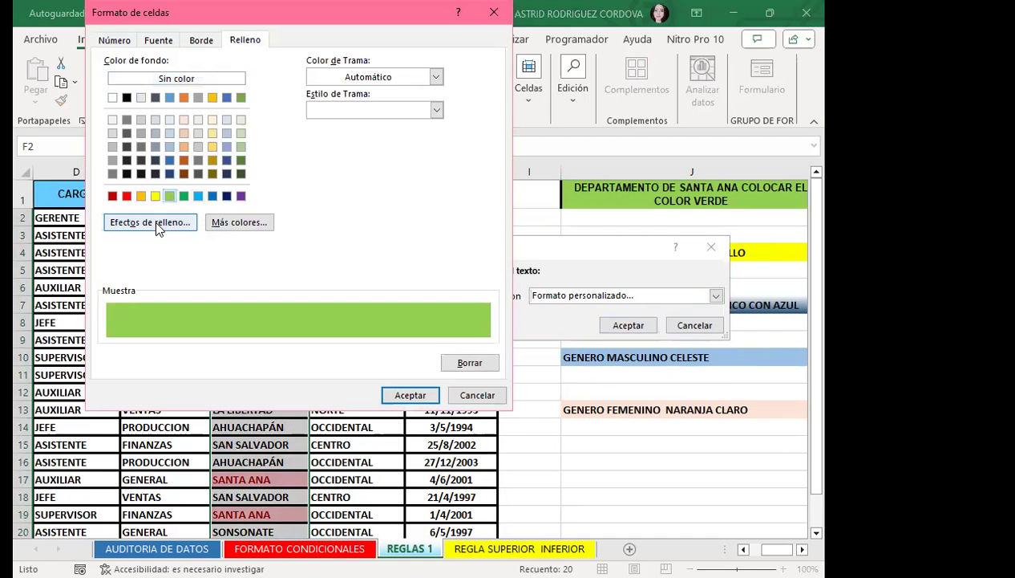
left_click(183, 196)
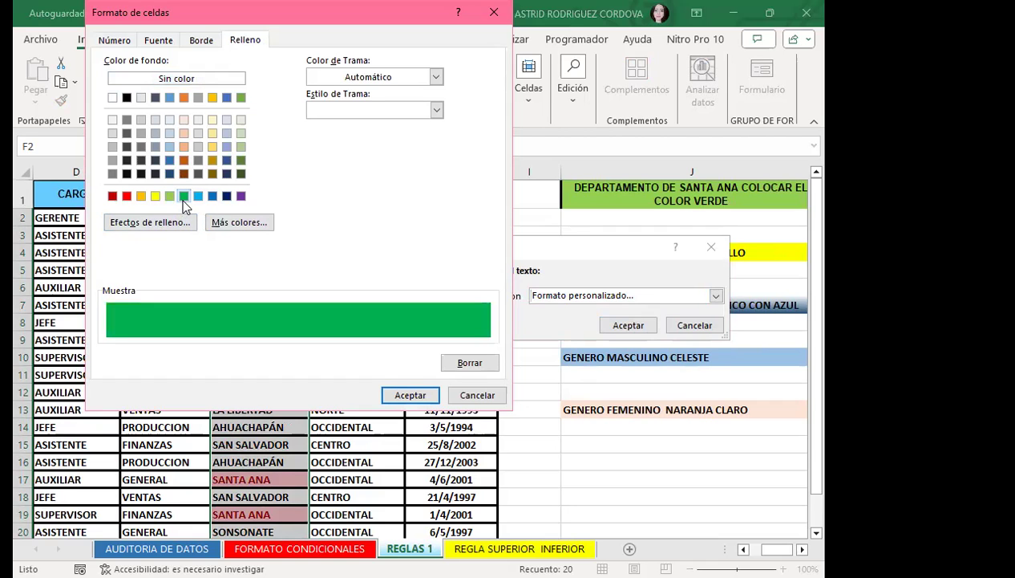
left_click(404, 393)
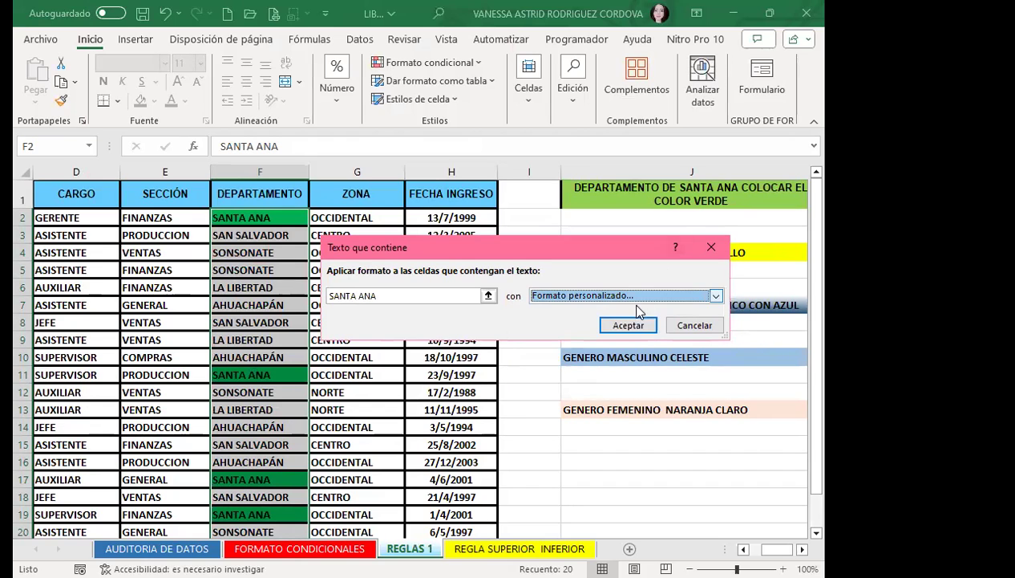
left_click(625, 328)
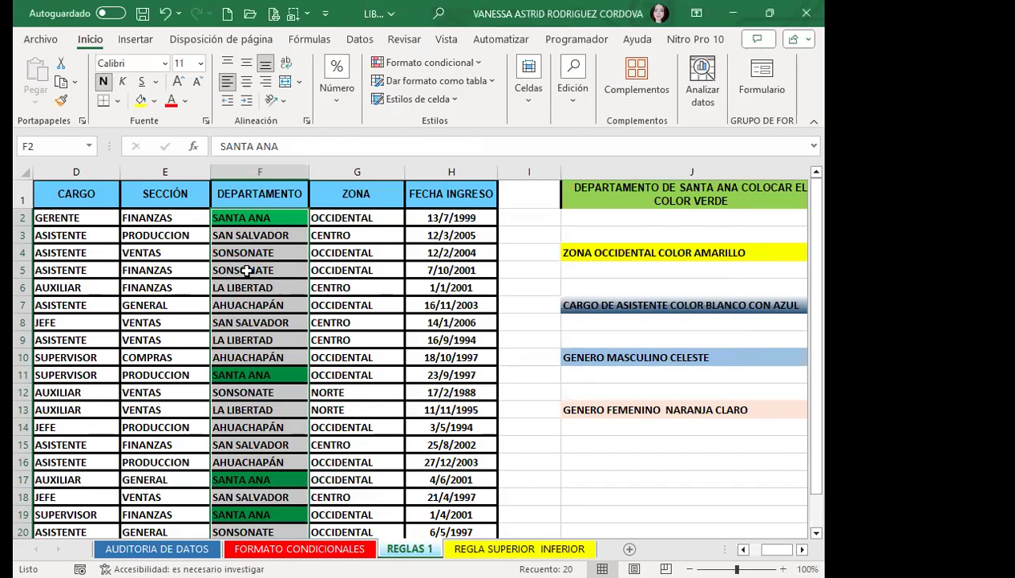
scroll(267, 361, "down", 4)
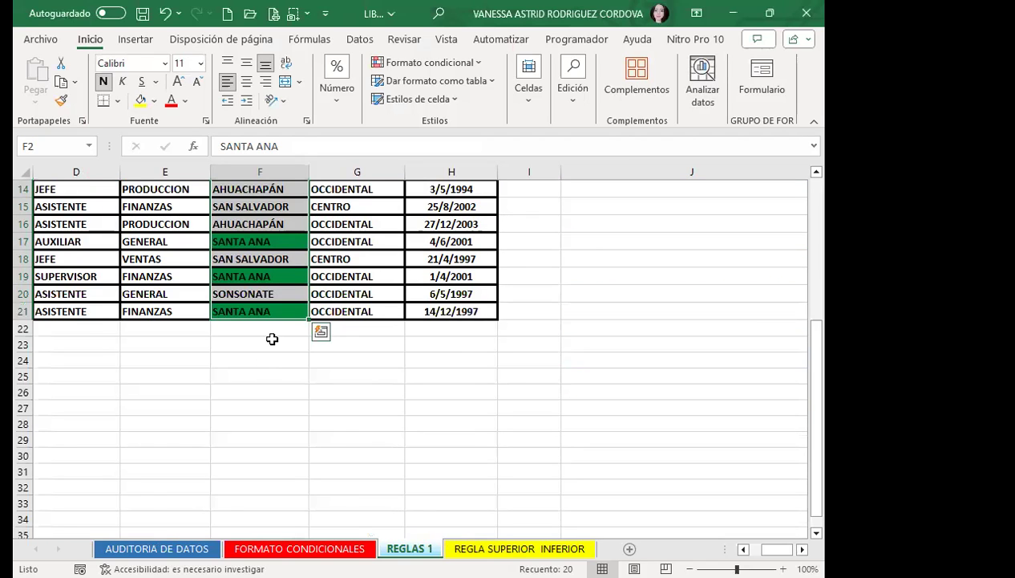
scroll(272, 338, "up", 4)
left_click(267, 220)
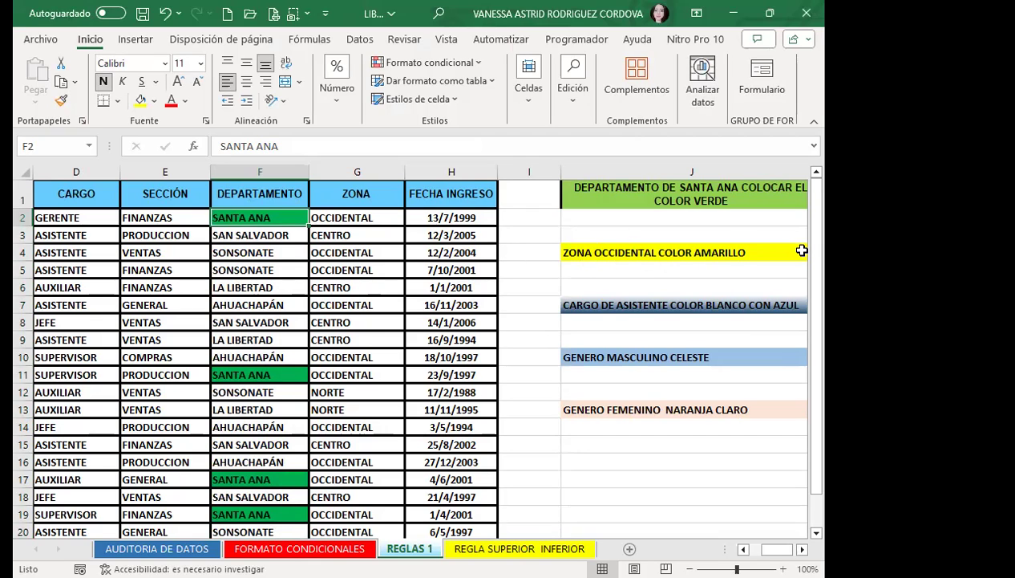
Select the ZONA values G2:G20 and start an Es igual a highlight rule.
left_click_drag(368, 218, 344, 532)
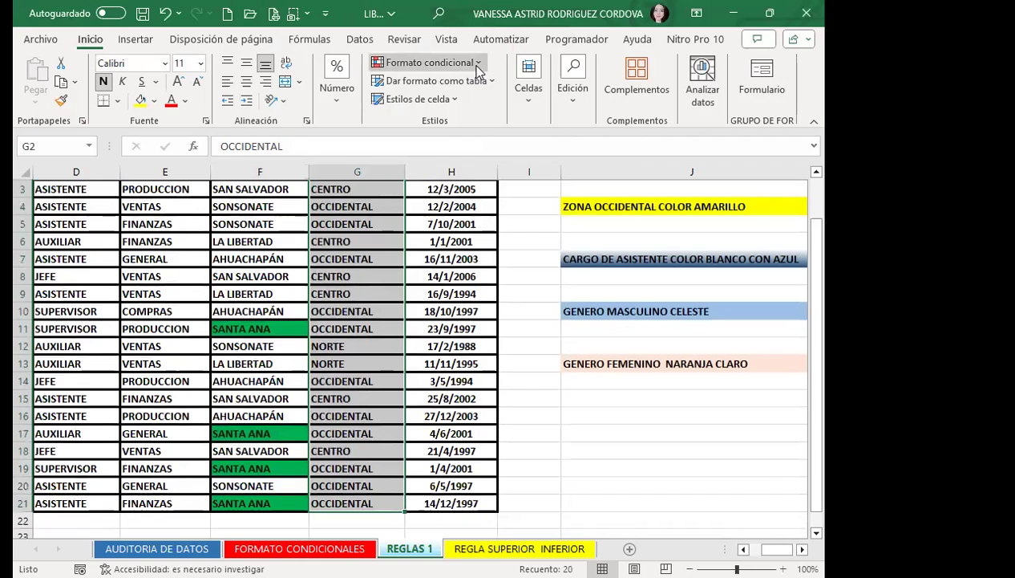
left_click(476, 64)
mouse_move(467, 91)
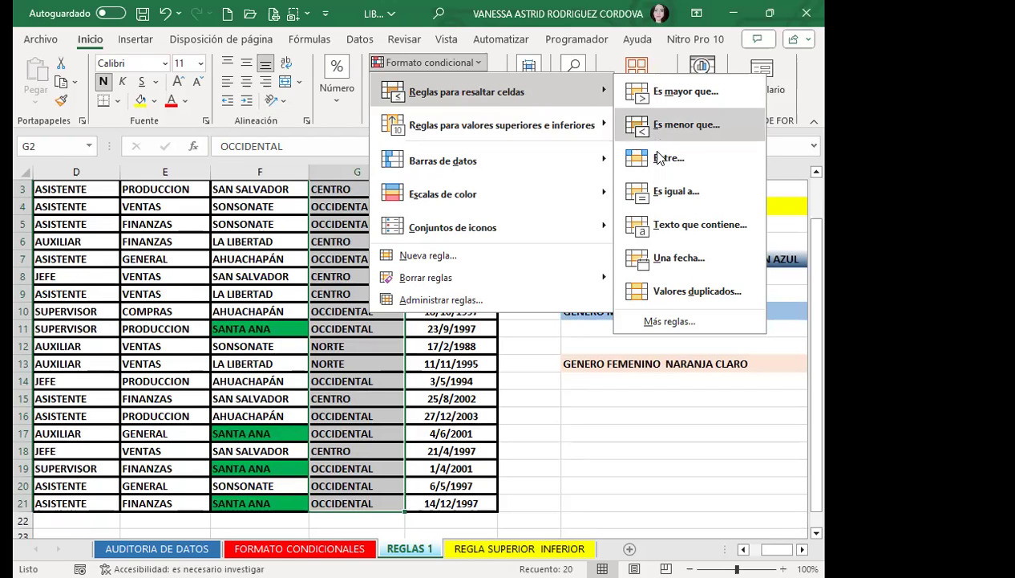
left_click(668, 192)
scroll(273, 209, "up", 1)
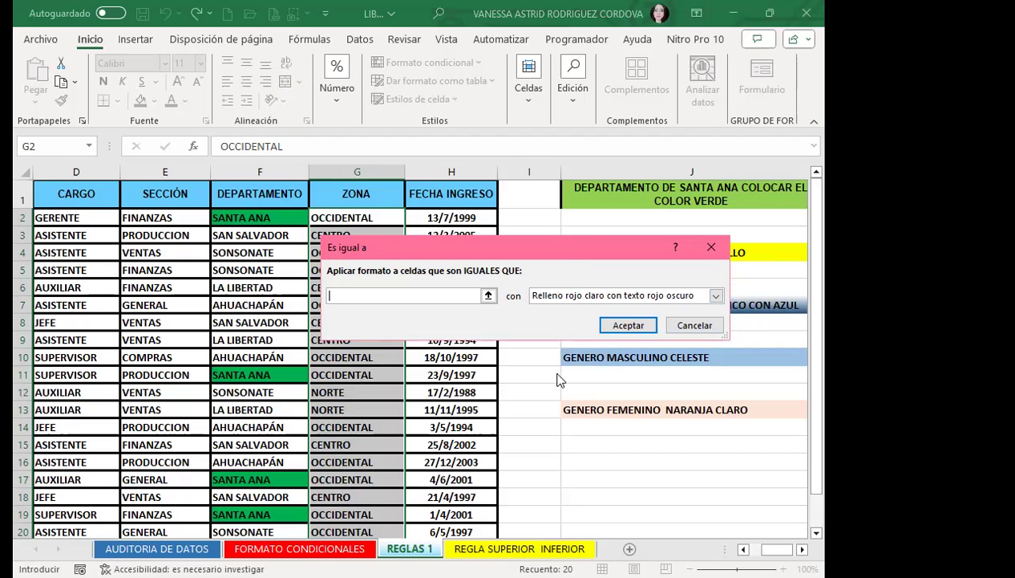
Match the rule against G2 (OCCIDENTAL) with a custom yellow fill and apply it.
left_click(357, 218)
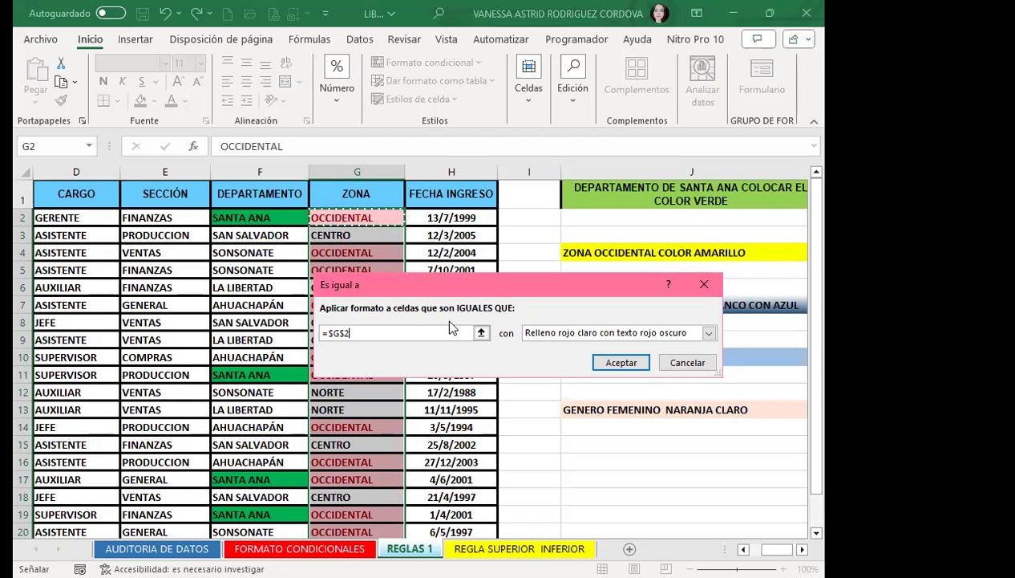
left_click(709, 332)
left_click(554, 409)
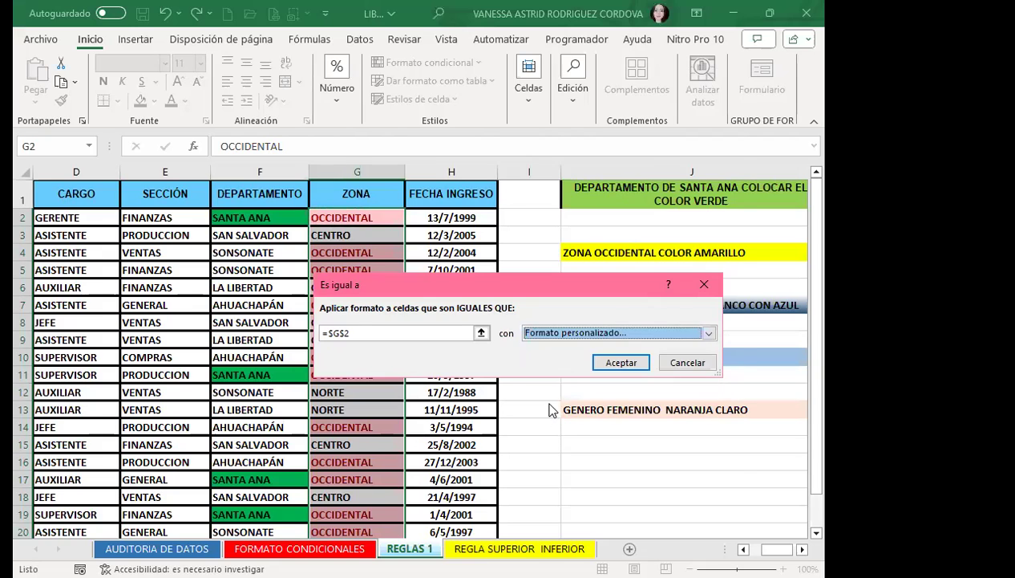
left_click(386, 251)
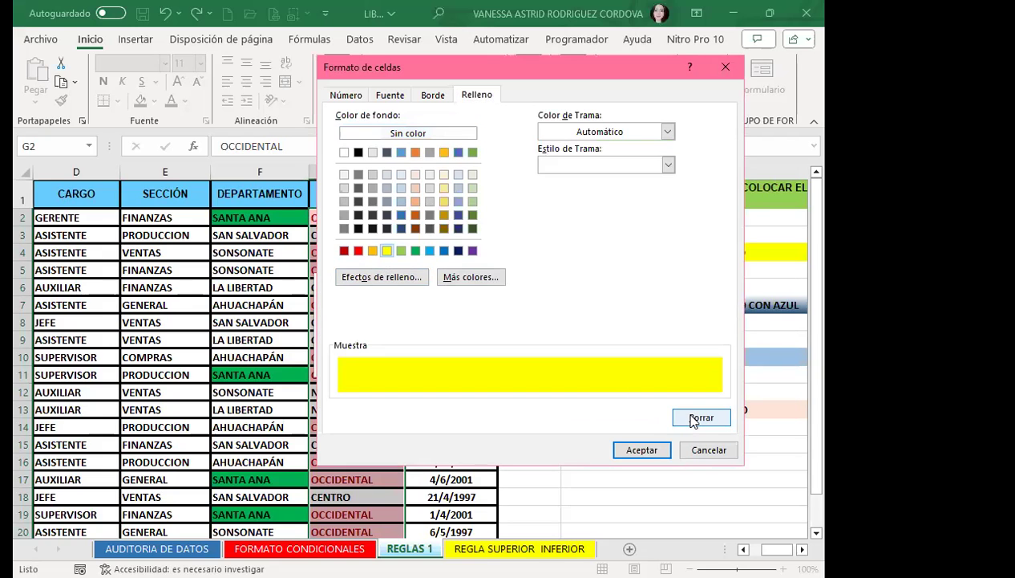
left_click(646, 449)
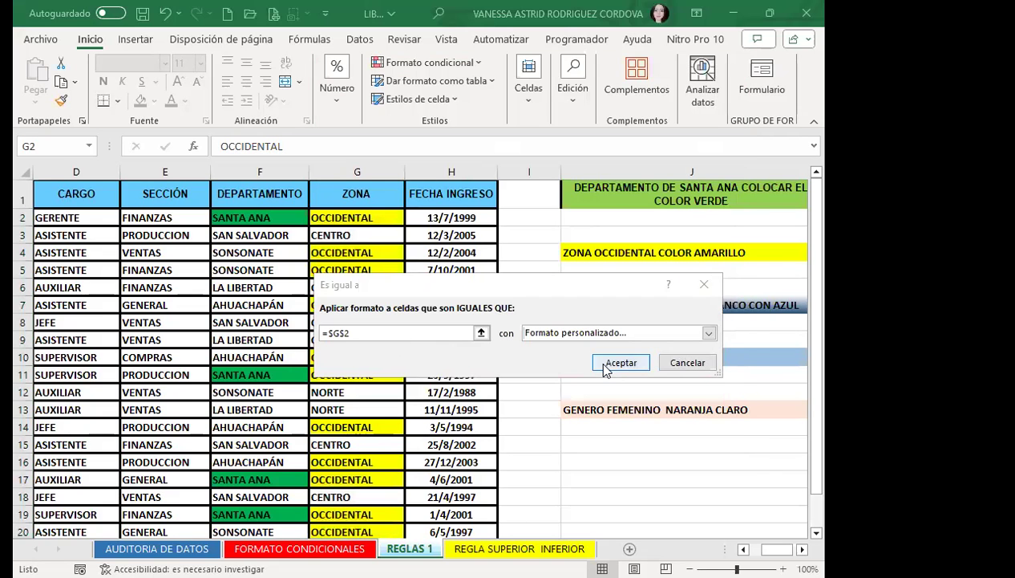
key("Return")
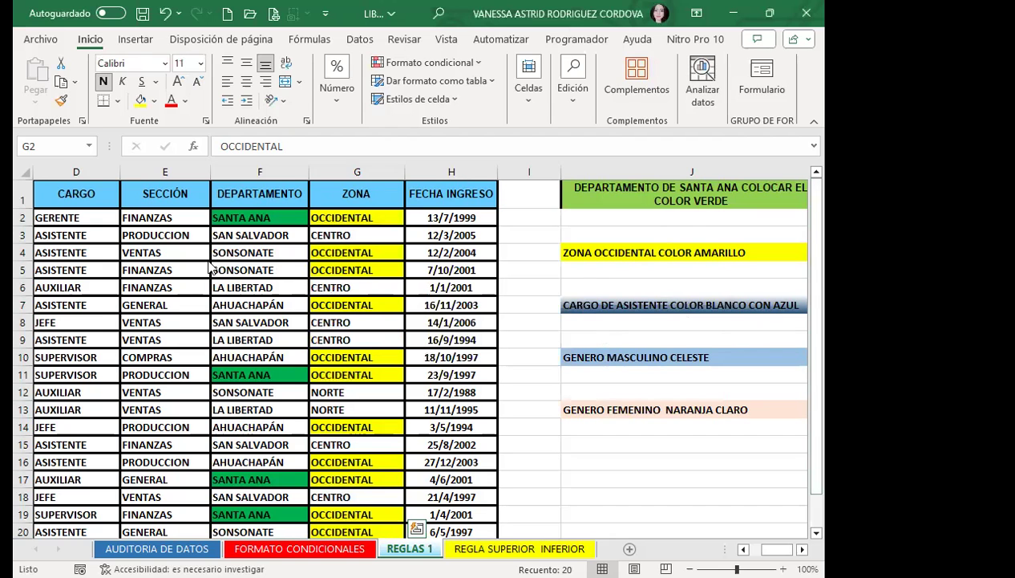
Select the CARGO cells D2:D20 and start a Texto que contiene rule matching D3 (ASISTENTE).
mouse_move(90, 219)
left_mouse_down()
mouse_move(76, 531)
mouse_move(80, 510)
left_mouse_up()
scroll(76, 498, "up", 1)
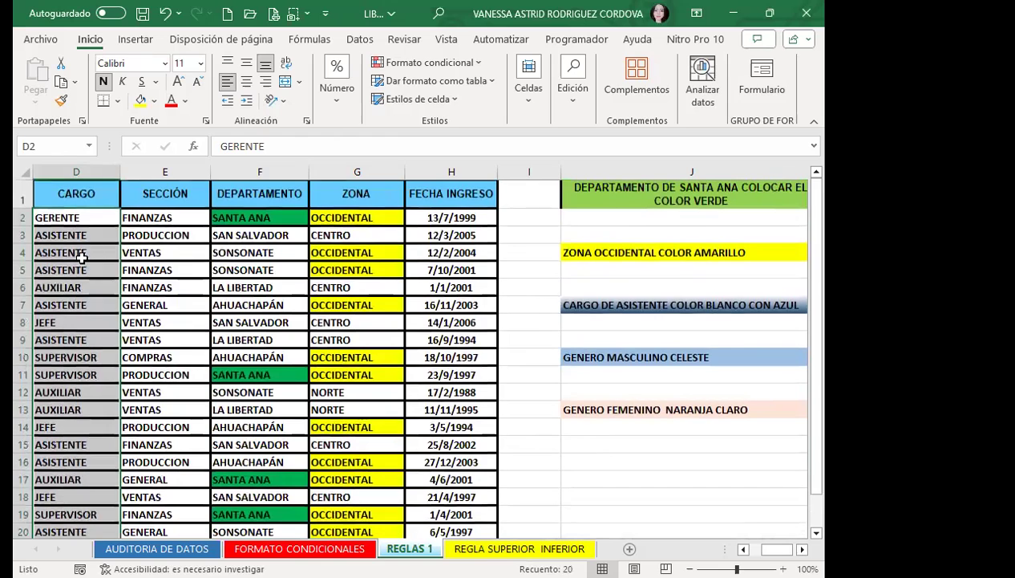
left_click(482, 68)
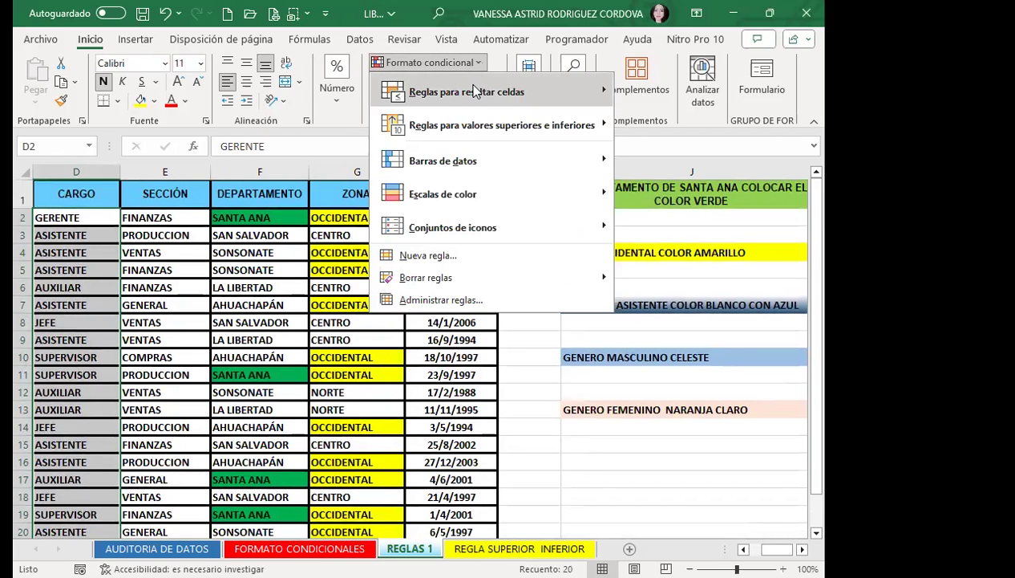
mouse_move(466, 92)
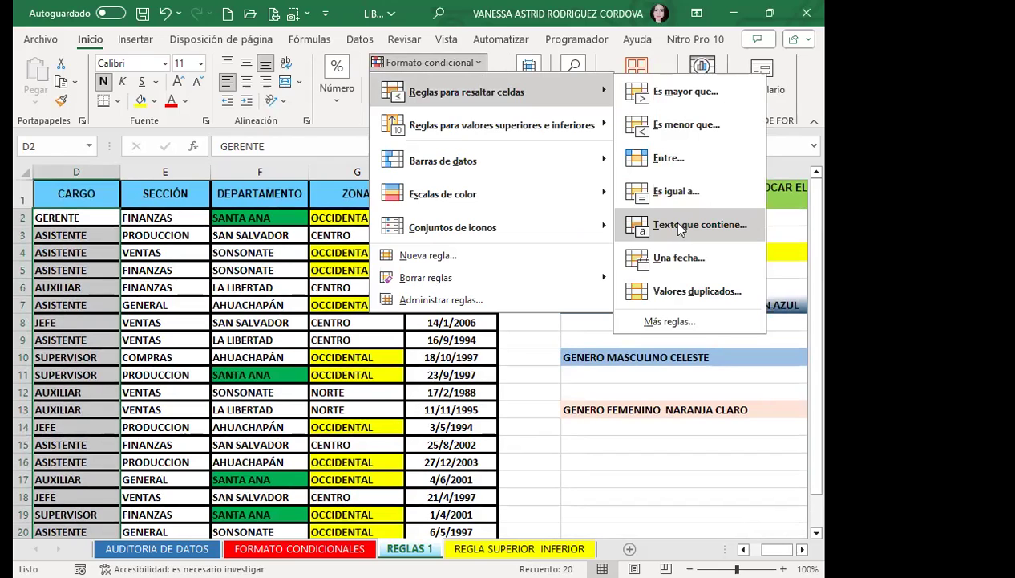
left_click(680, 229)
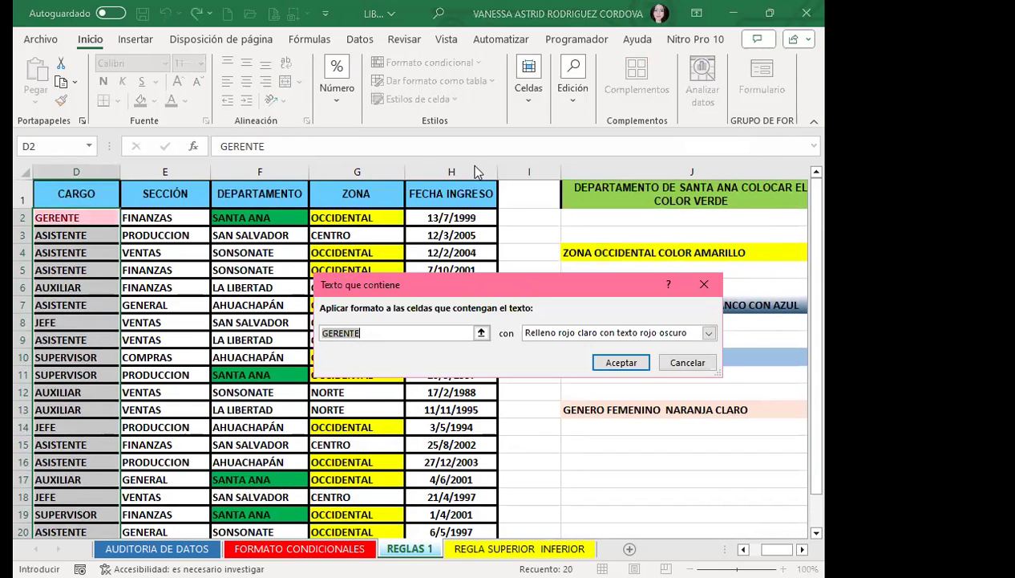
left_click_drag(423, 284, 376, 166)
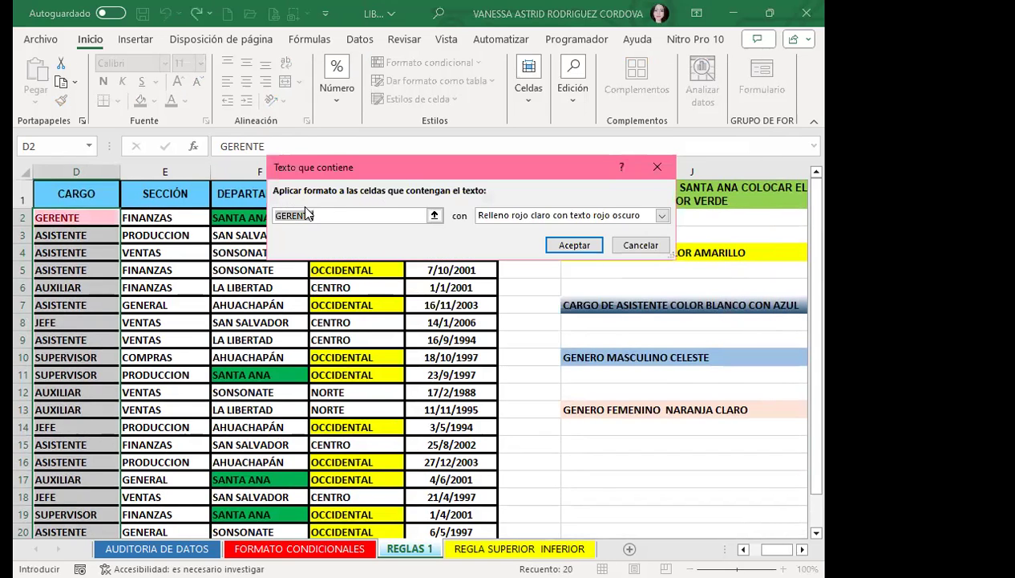
left_click(95, 235)
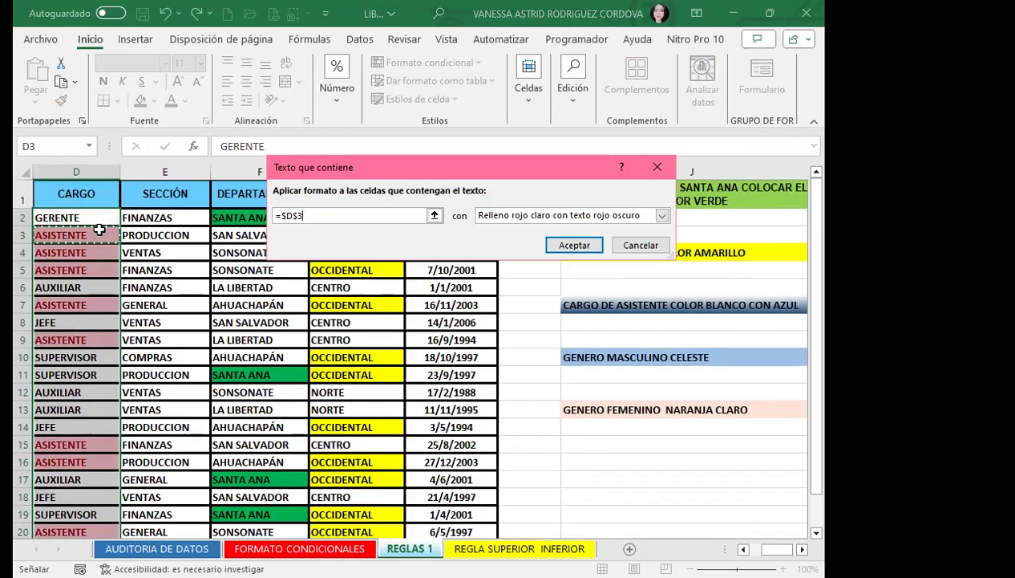
Give the ASISTENTE rule a custom gradient fill with dark blue as the second colour, and apply it.
left_click(662, 217)
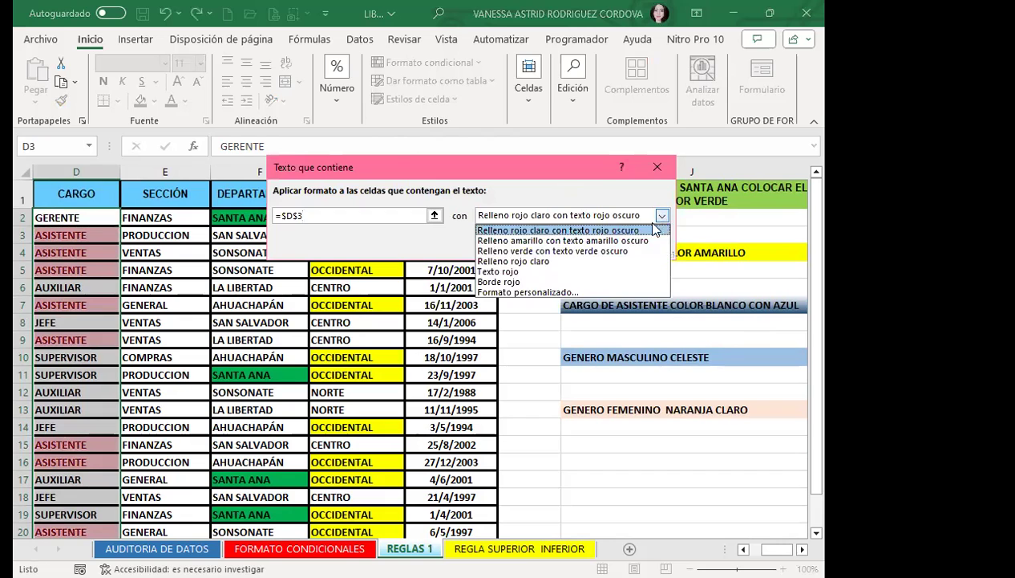
left_click(511, 293)
left_click(374, 315)
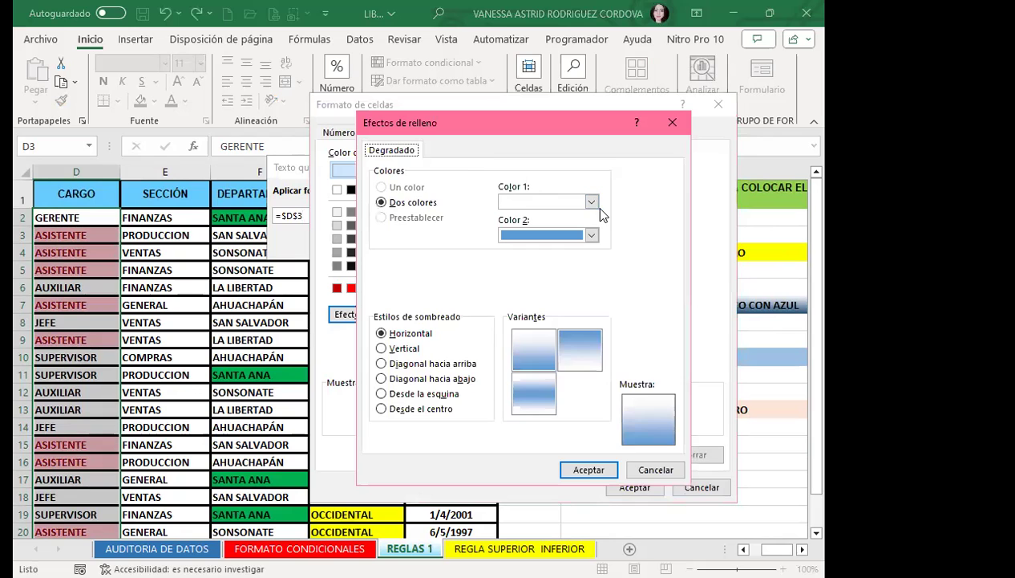
left_click(592, 236)
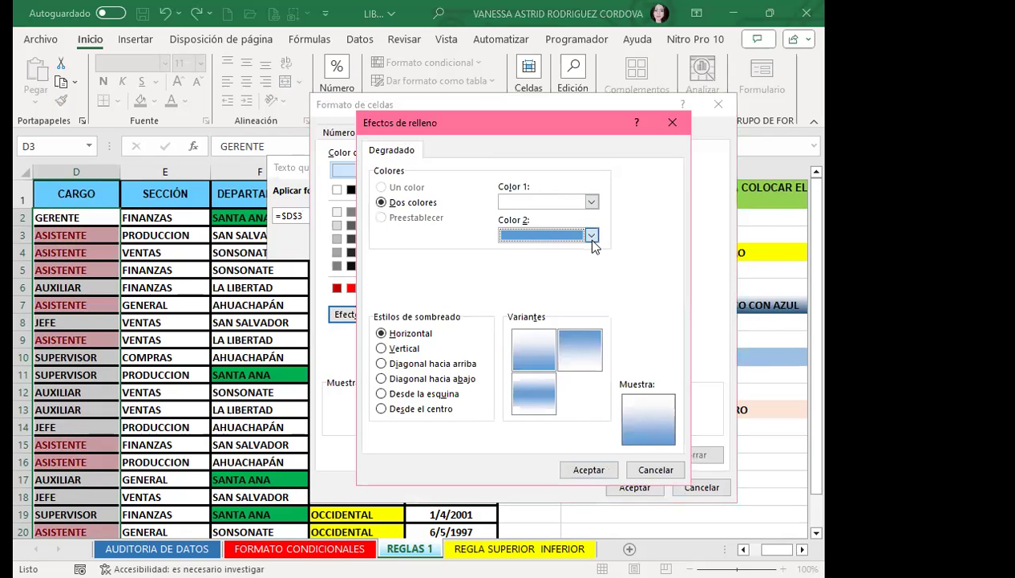
left_click(552, 324)
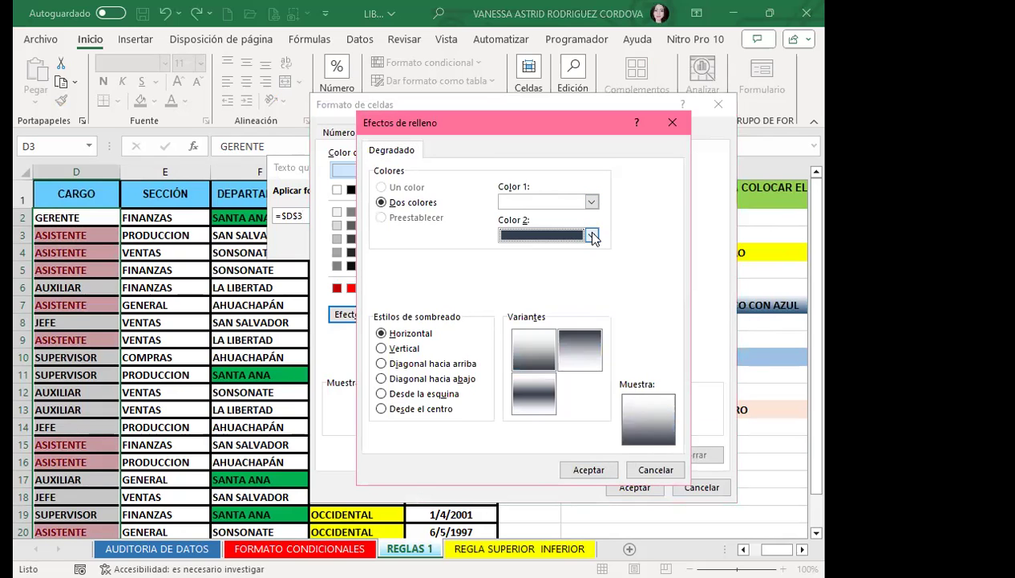
left_click(592, 235)
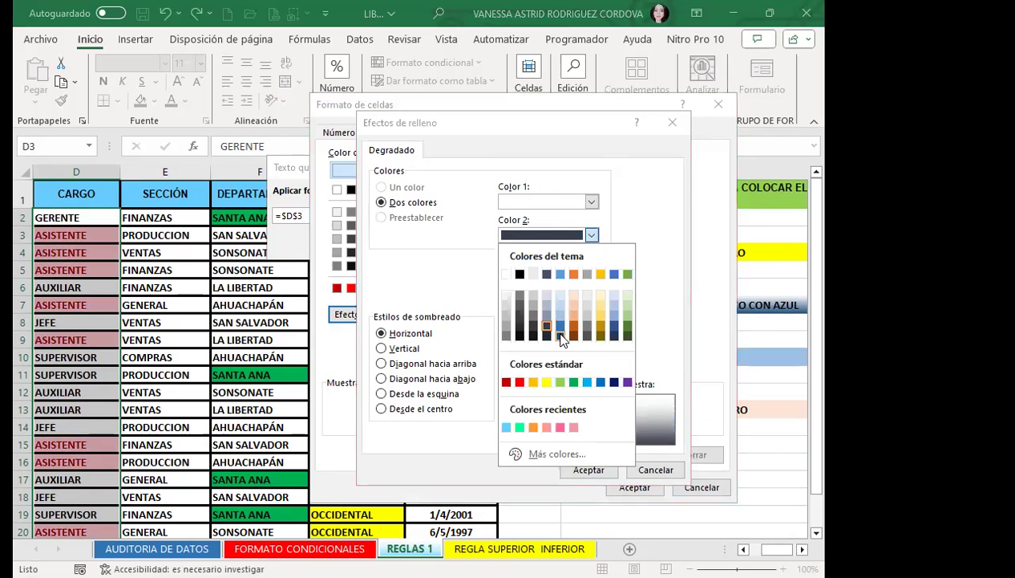
left_click(561, 336)
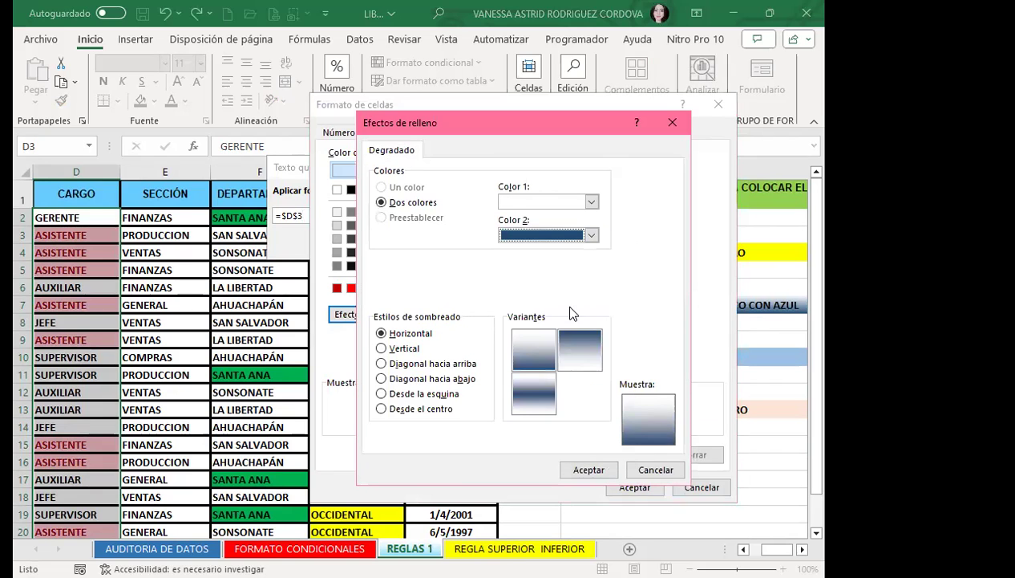
left_click(587, 469)
left_click(633, 489)
left_click(563, 249)
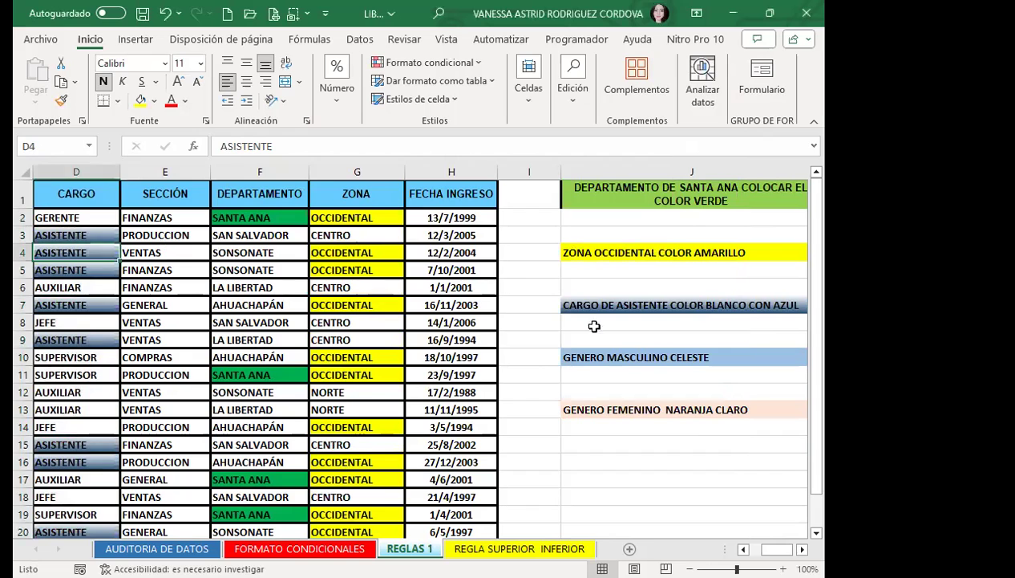
Review the gradient result and the GENERO instructions: MASCULINO celeste, FEMENINO naranja claro.
left_click(112, 282)
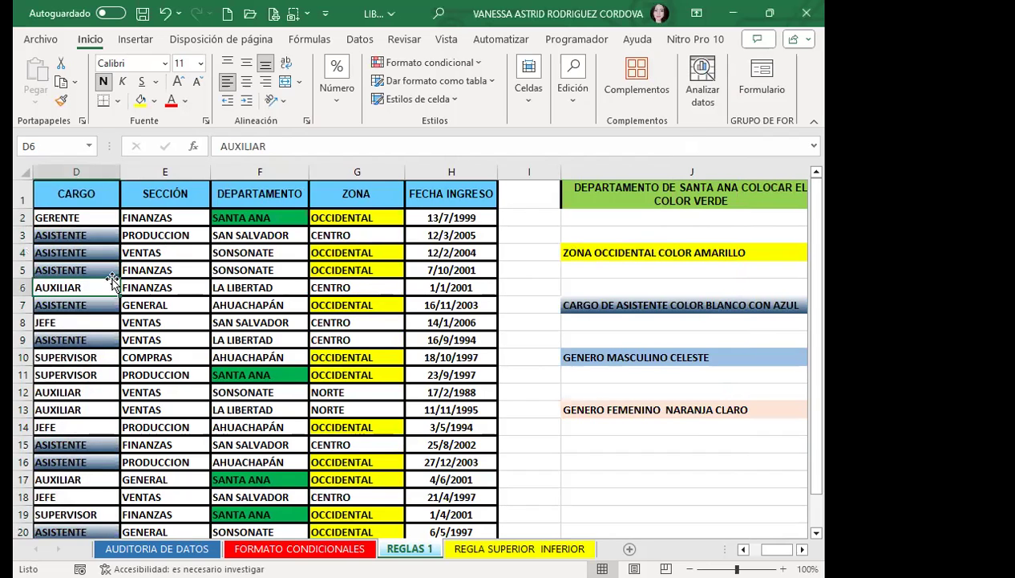
left_click(674, 357)
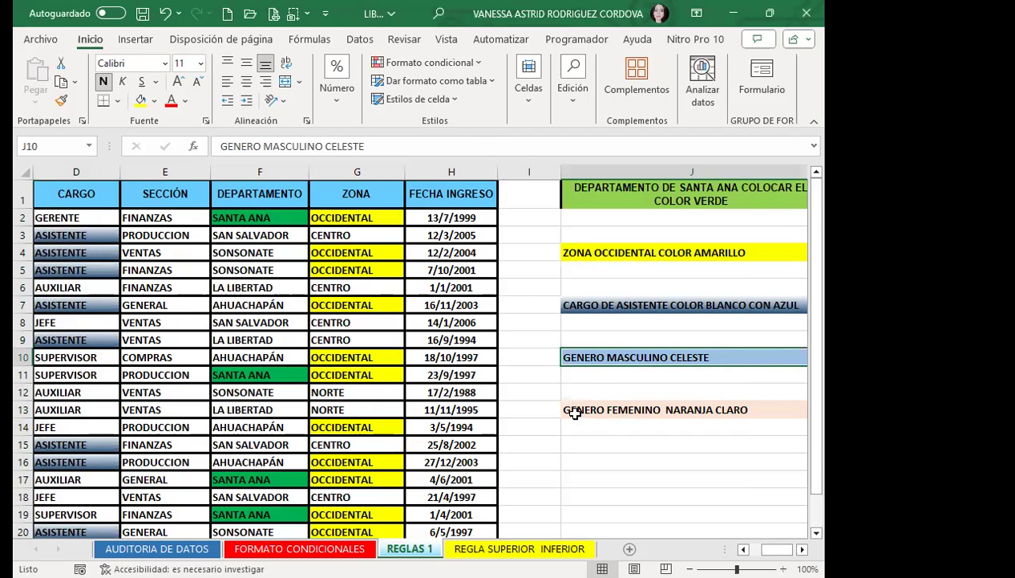
left_click(748, 411)
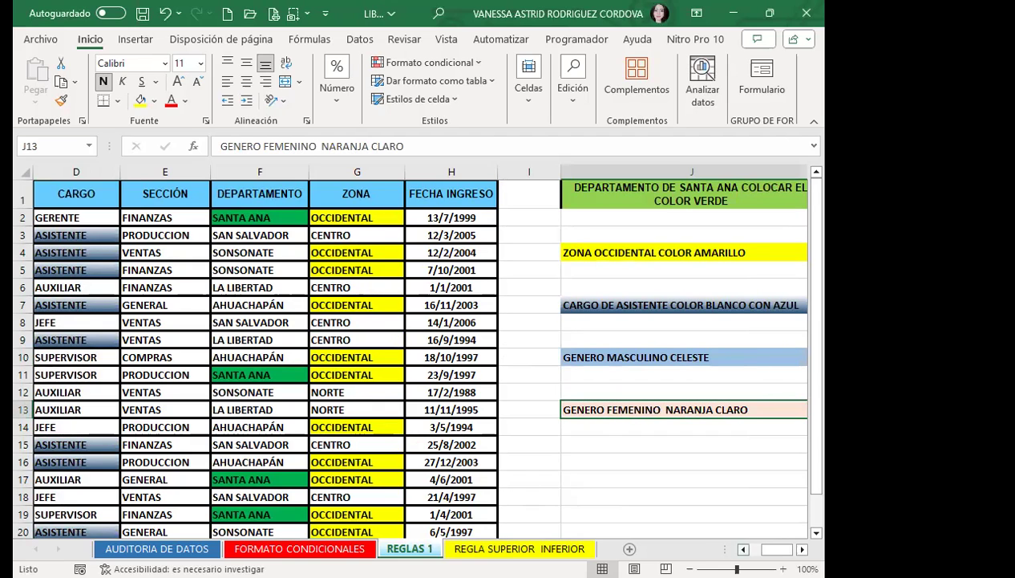
scroll(235, 248, "left", 3)
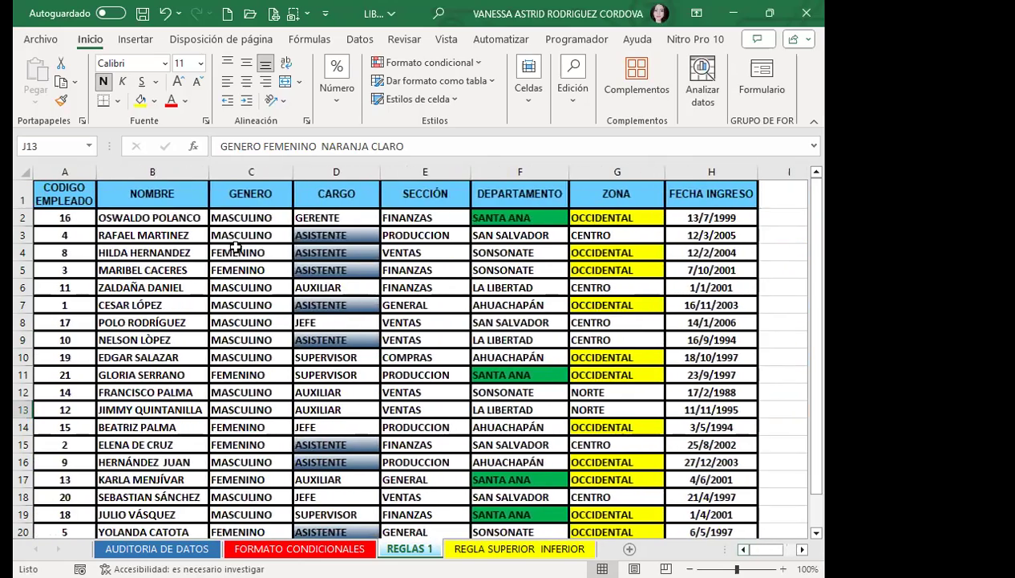
Select the GENERO values in column C and start an Es igual a rule referencing C2.
left_click_drag(242, 217, 250, 533)
scroll(240, 320, "up", 1)
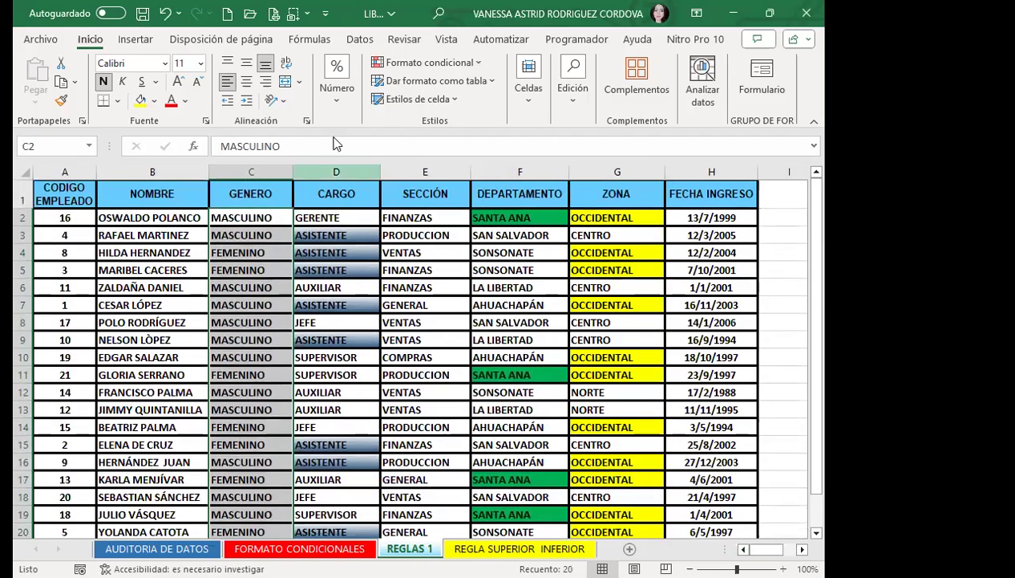
left_click(482, 68)
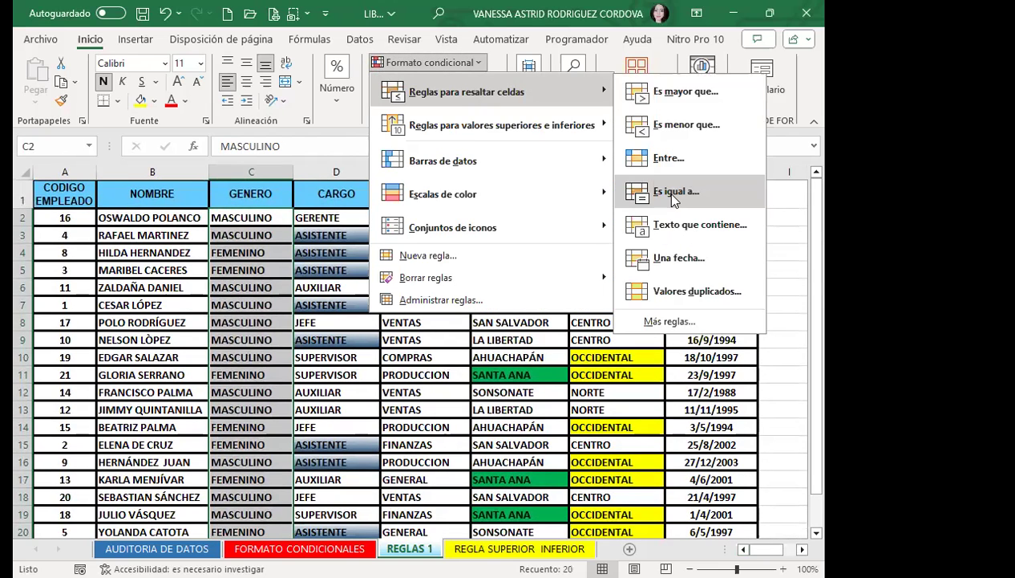
left_click(672, 197)
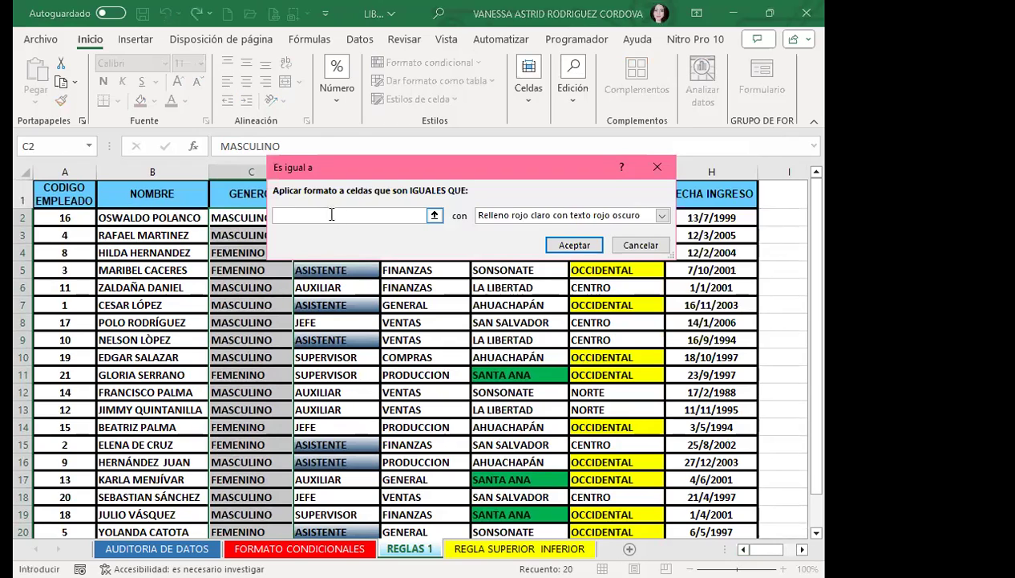
left_click(233, 215)
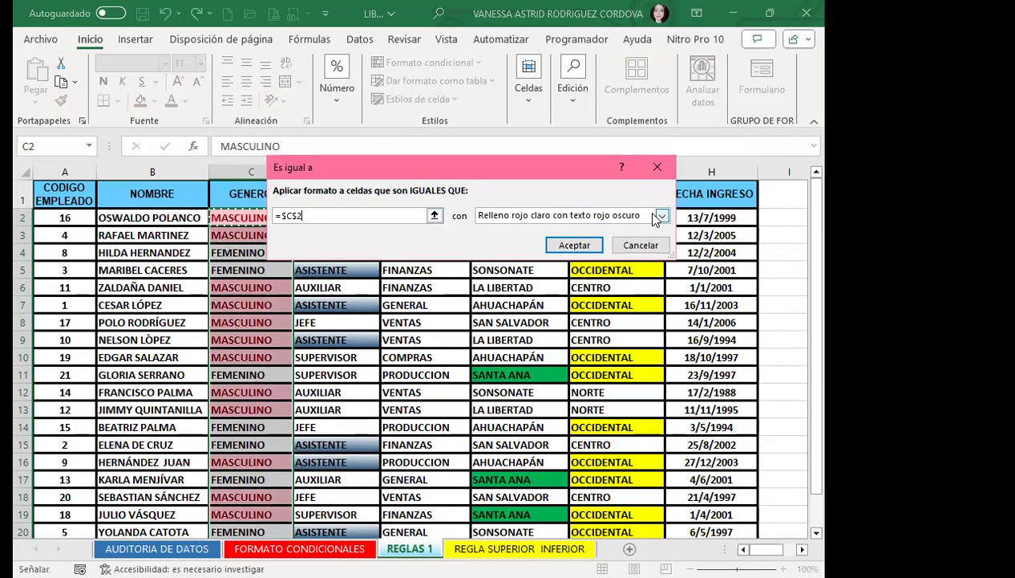
Give the MASCULINO rule a custom light blue fill and apply it.
left_click(661, 216)
left_click(493, 292)
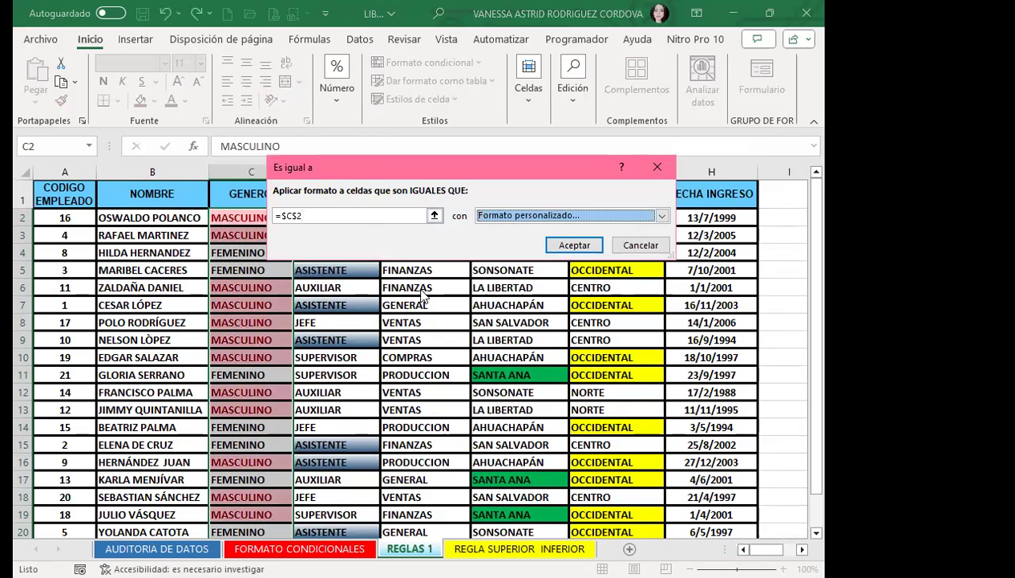
left_click(347, 132)
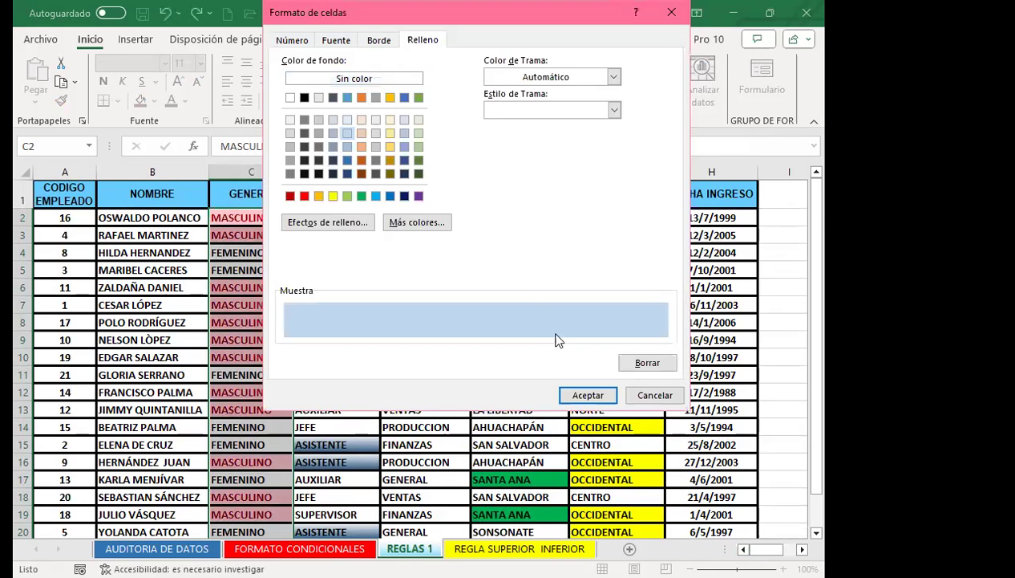
left_click(588, 395)
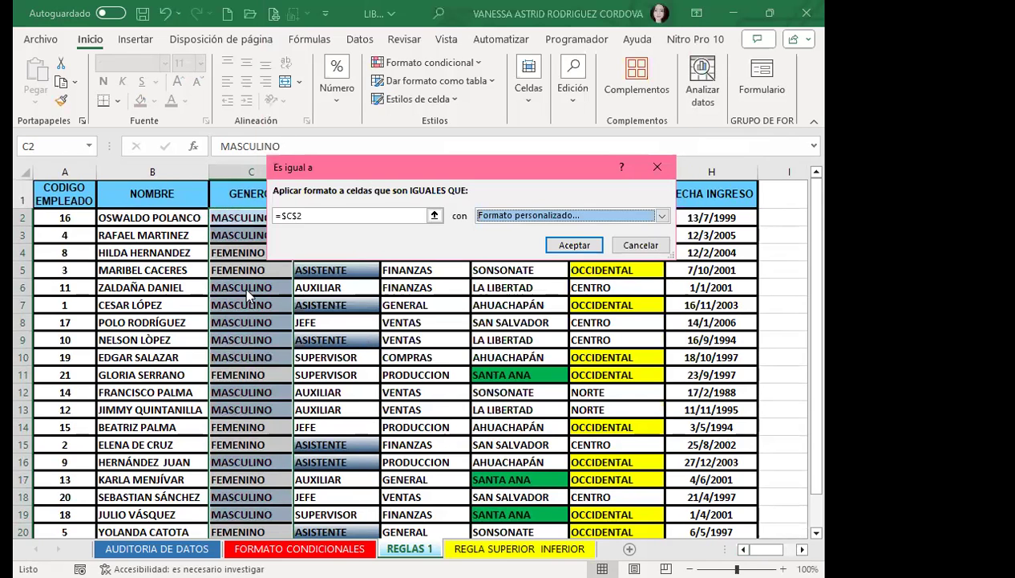
left_click(574, 244)
Start a Texto que contiene rule on the GENERO values matching C4 (FEMENINO).
scroll(244, 385, "down", 3)
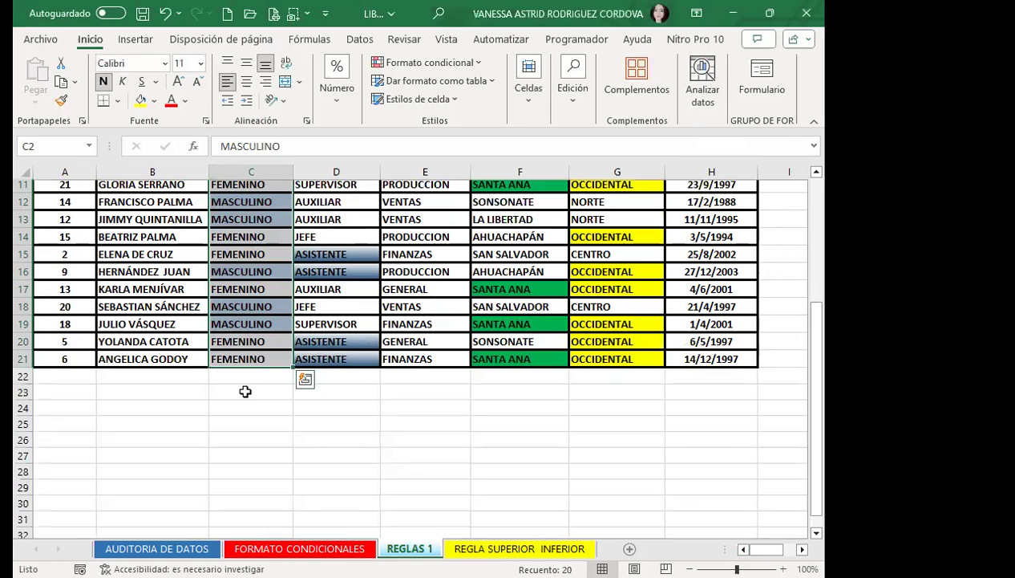
scroll(250, 286, "up", 3)
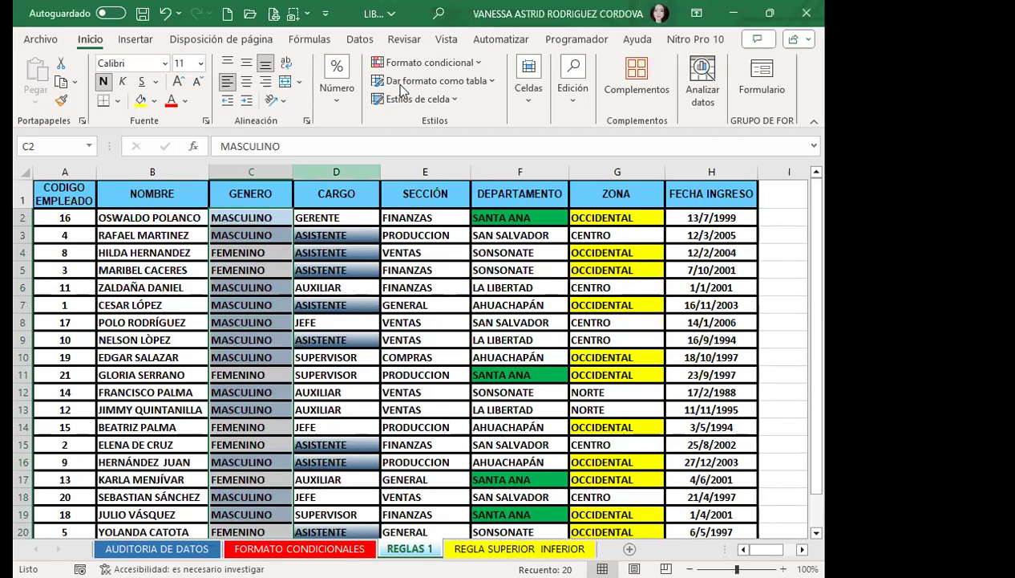
left_click(460, 65)
mouse_move(467, 92)
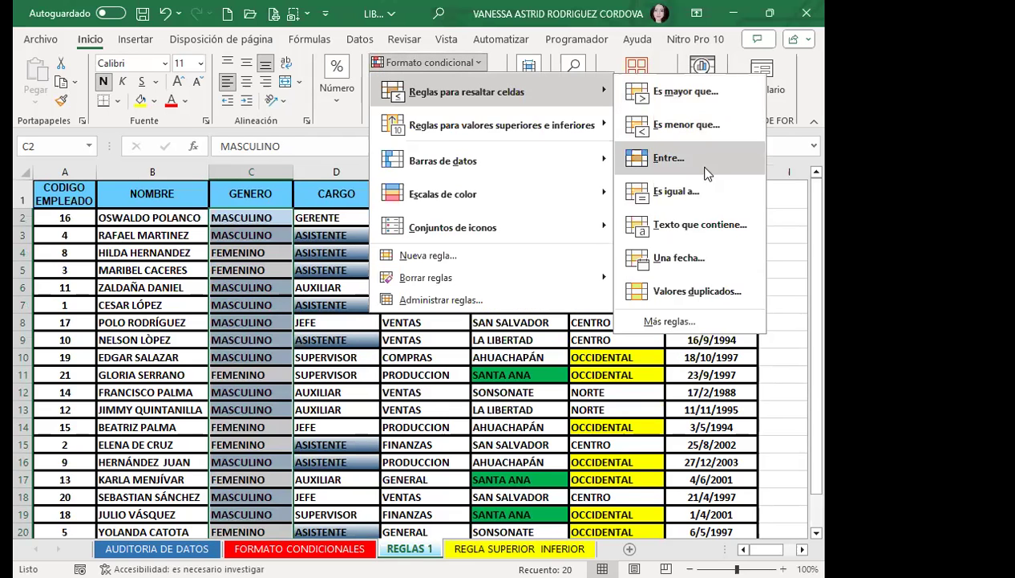
left_click(711, 231)
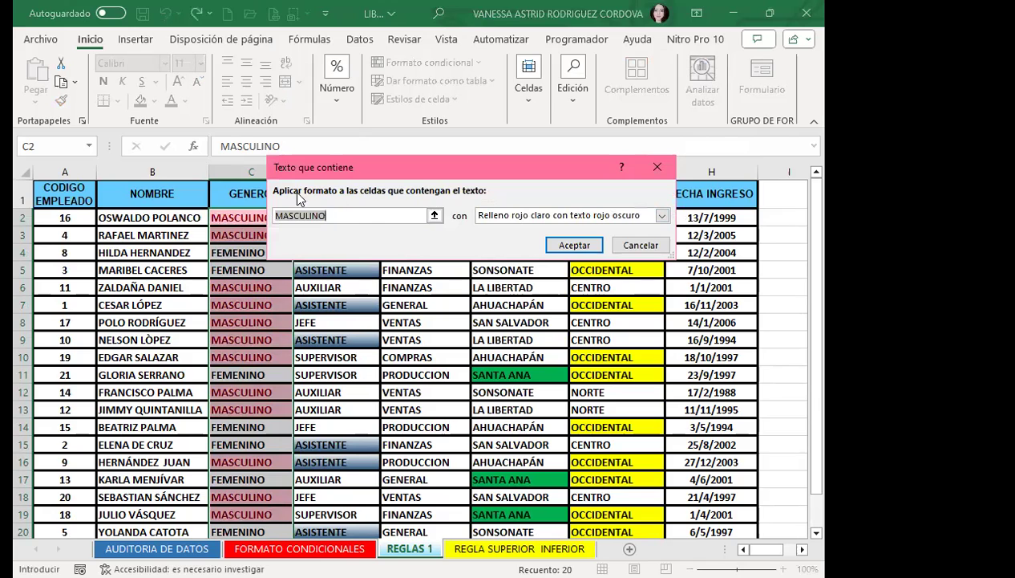
left_click_drag(409, 181, 469, 237)
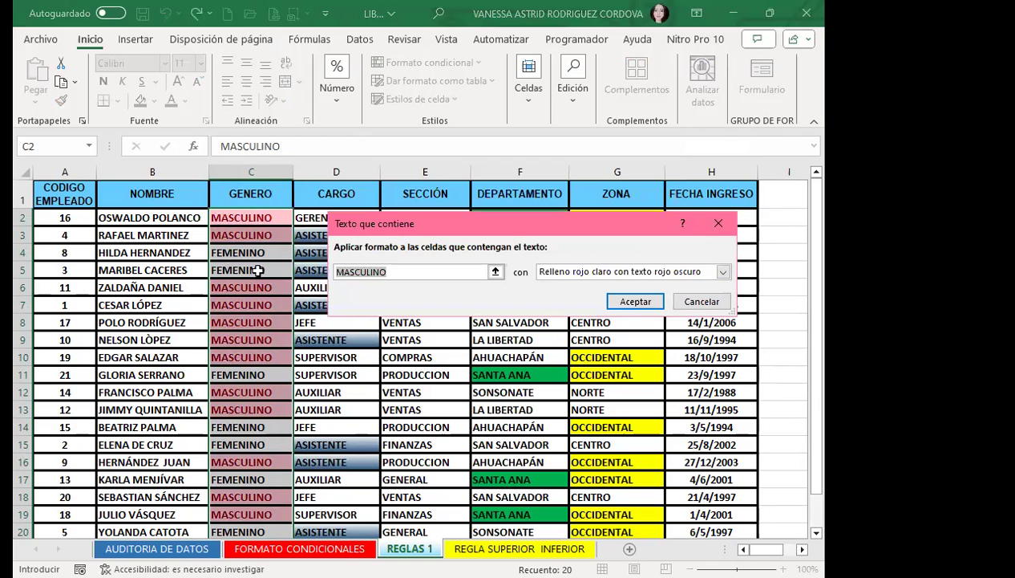
left_click(228, 254)
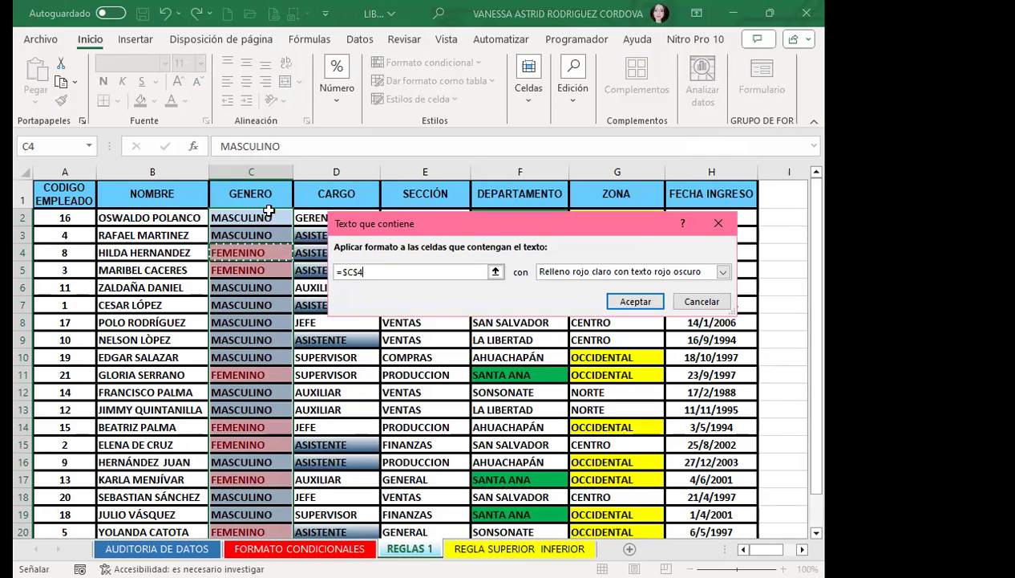
Give the FEMENINO rule a custom light orange fill and apply it.
left_click(722, 271)
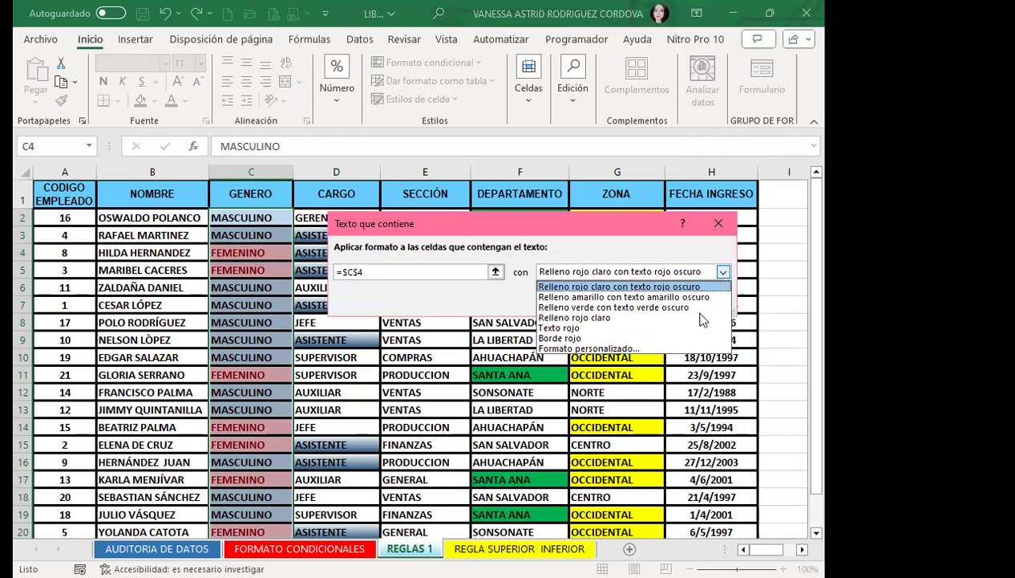
left_click(594, 348)
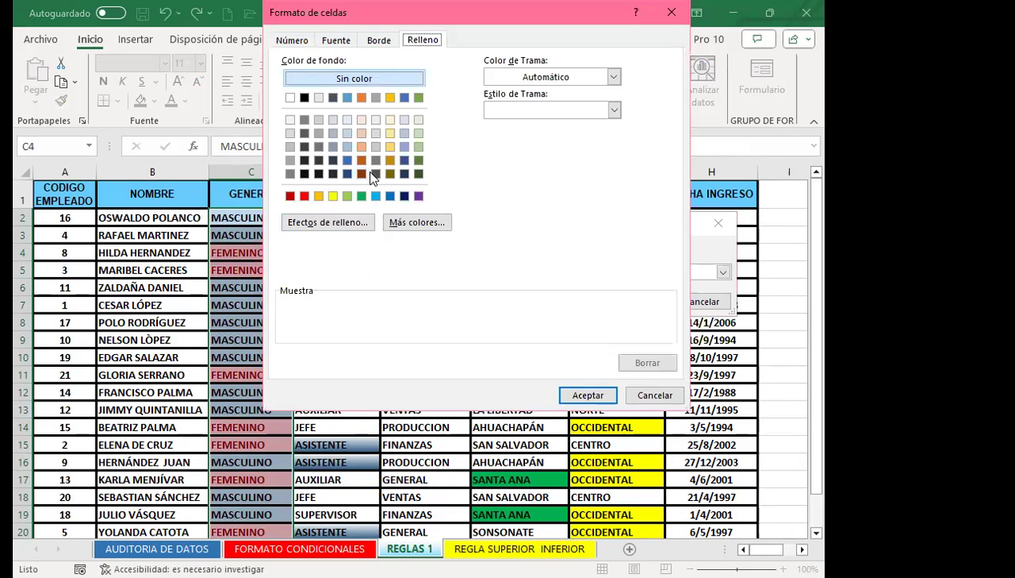
left_click(361, 134)
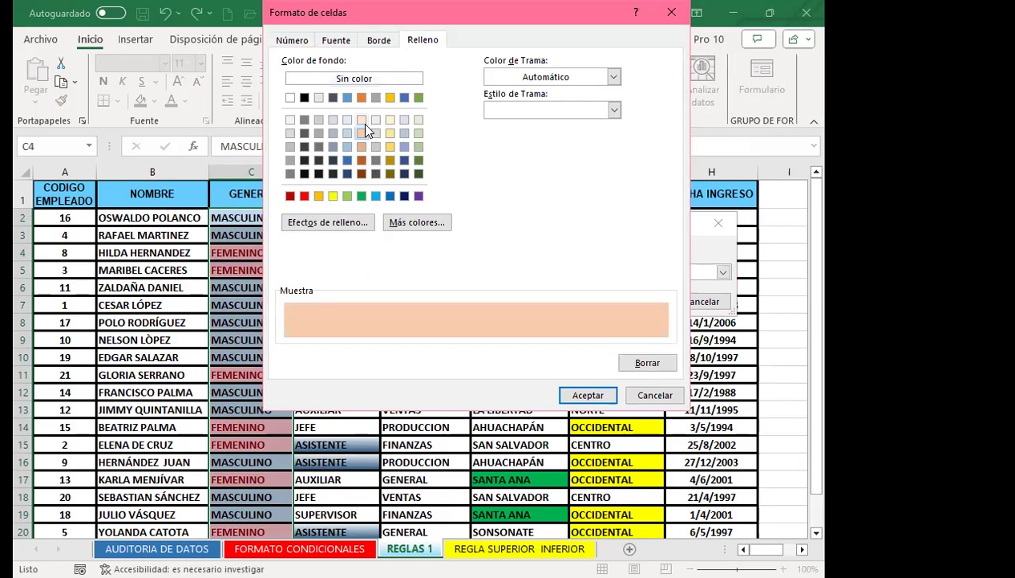
left_click(362, 119)
left_click(575, 403)
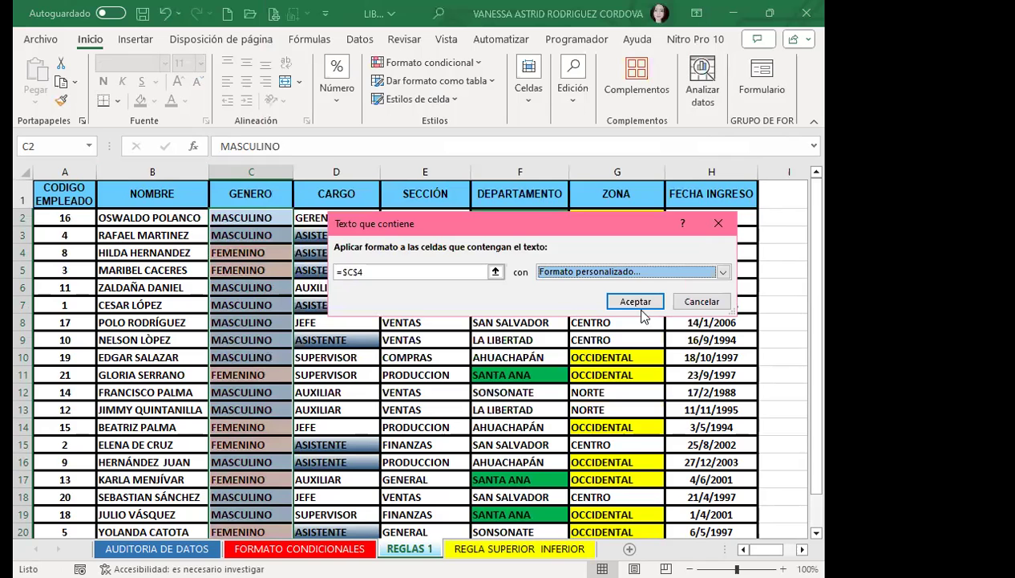
left_click(638, 305)
left_click(638, 304)
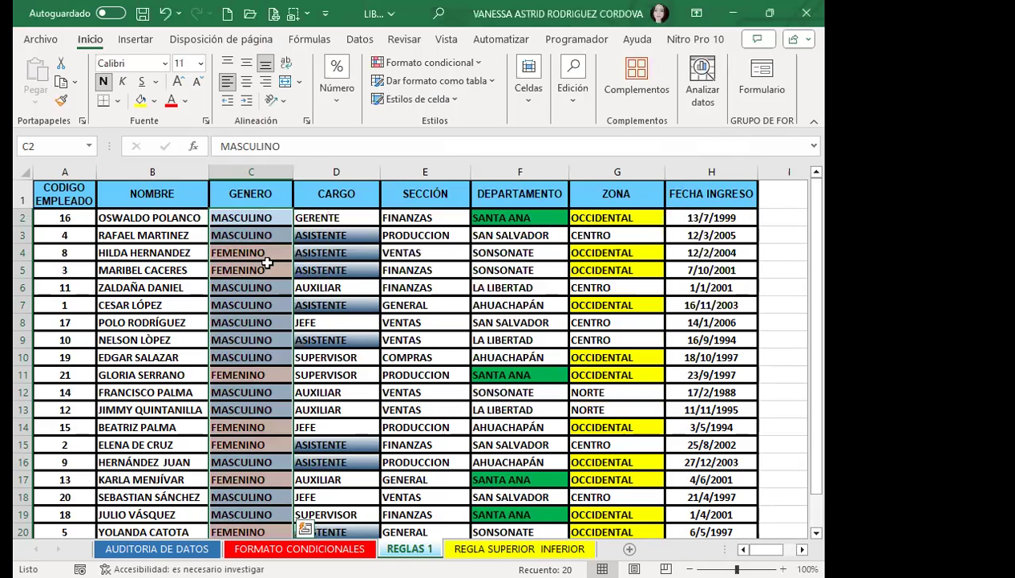
left_click(264, 265)
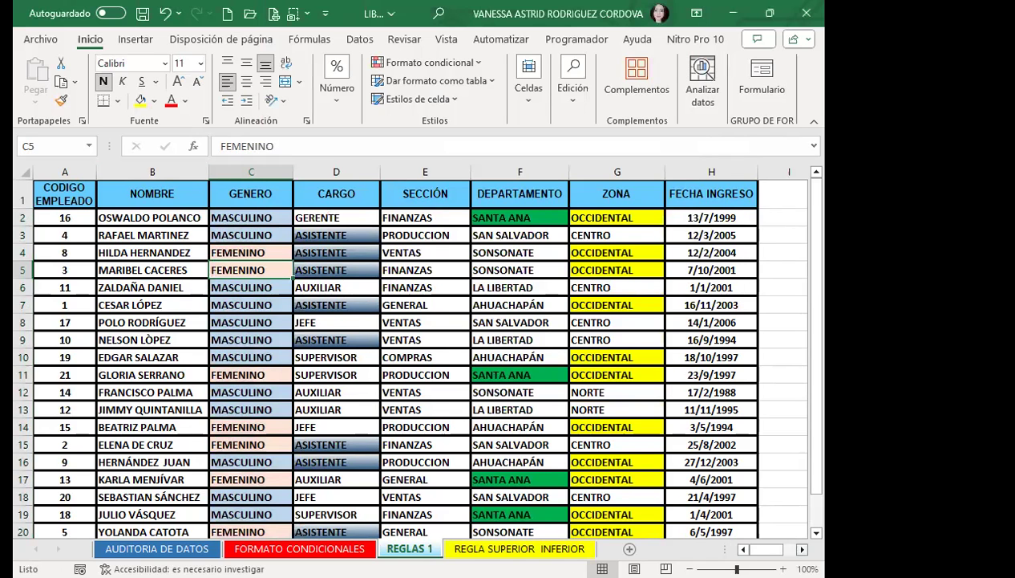
scroll(790, 542, "right", 3)
scroll(641, 335, "right", 1)
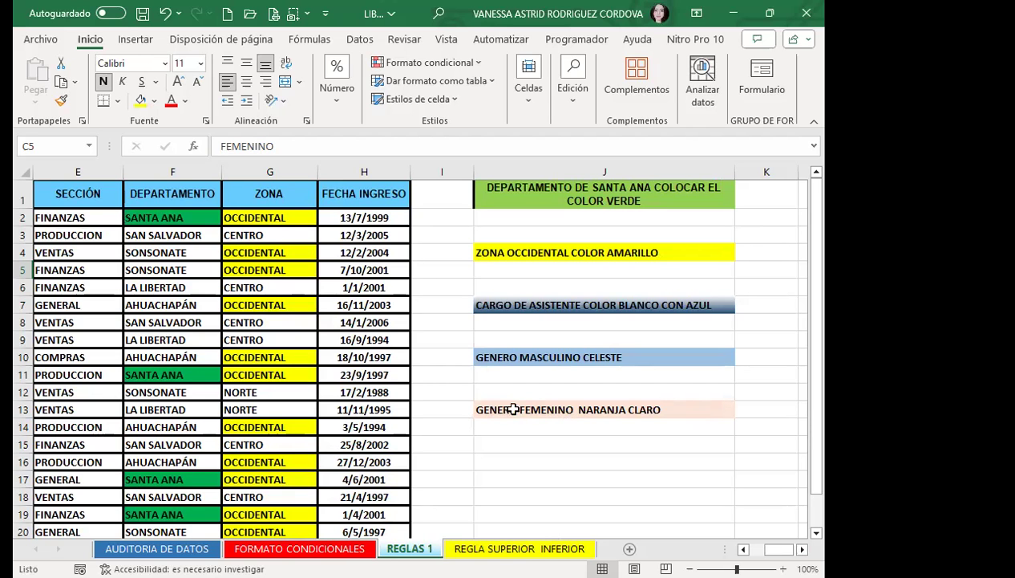
left_click(743, 549)
left_click(743, 548)
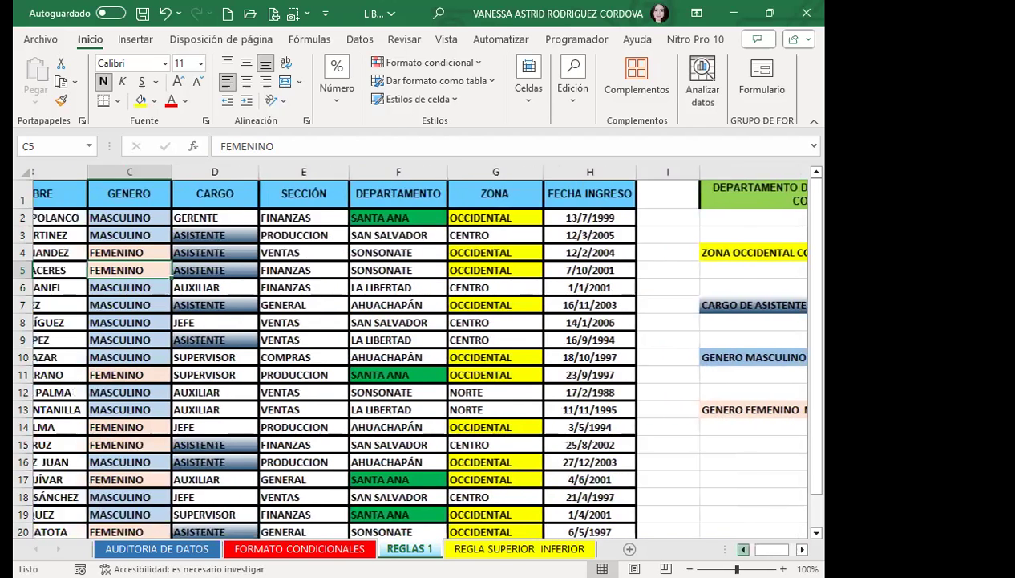
left_click(743, 549)
left_click(188, 303)
scroll(186, 344, "down", 2)
scroll(185, 365, "down", 3)
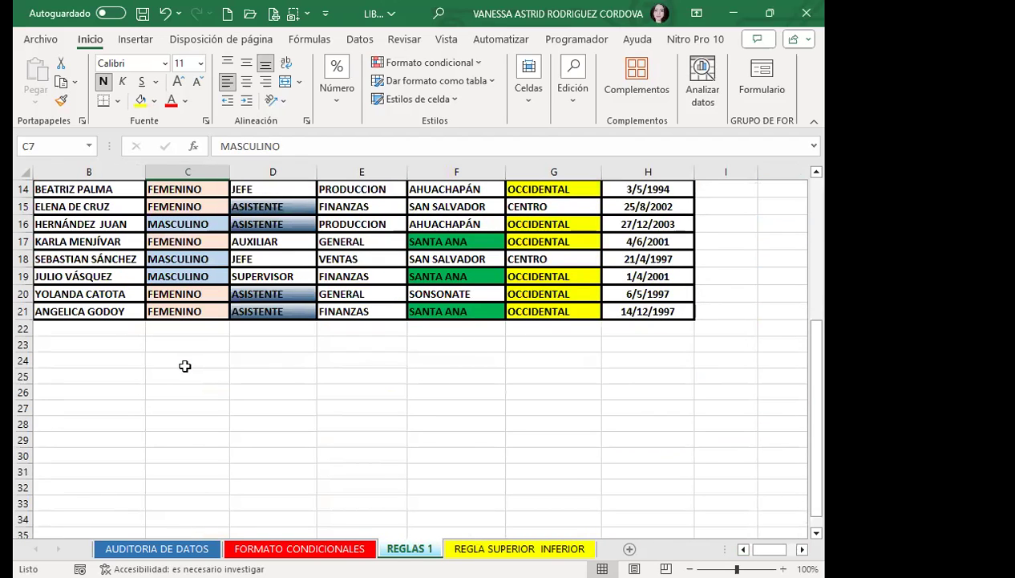
scroll(184, 366, "up", 5)
left_click(184, 291)
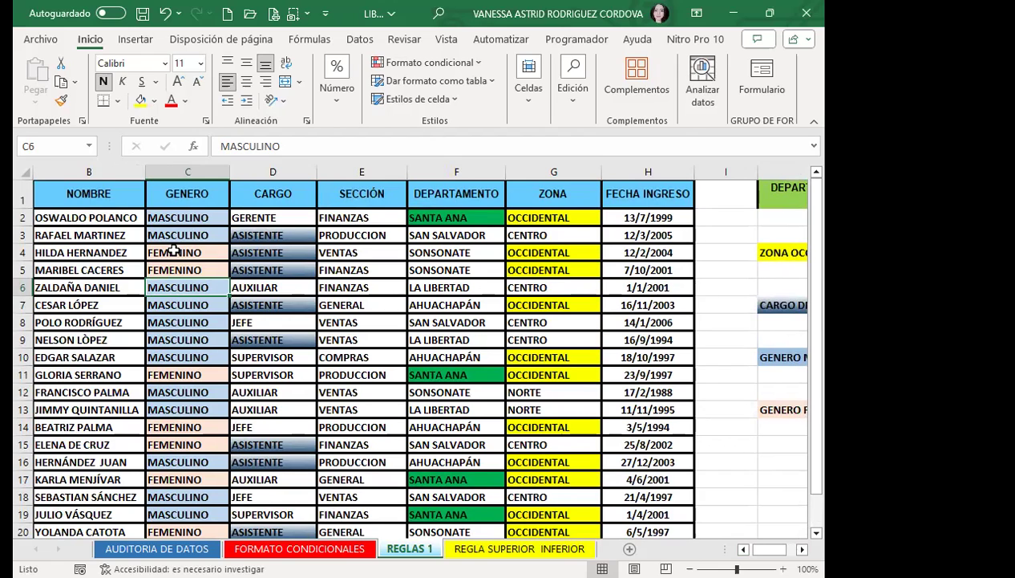
left_click(195, 218)
left_click(192, 236)
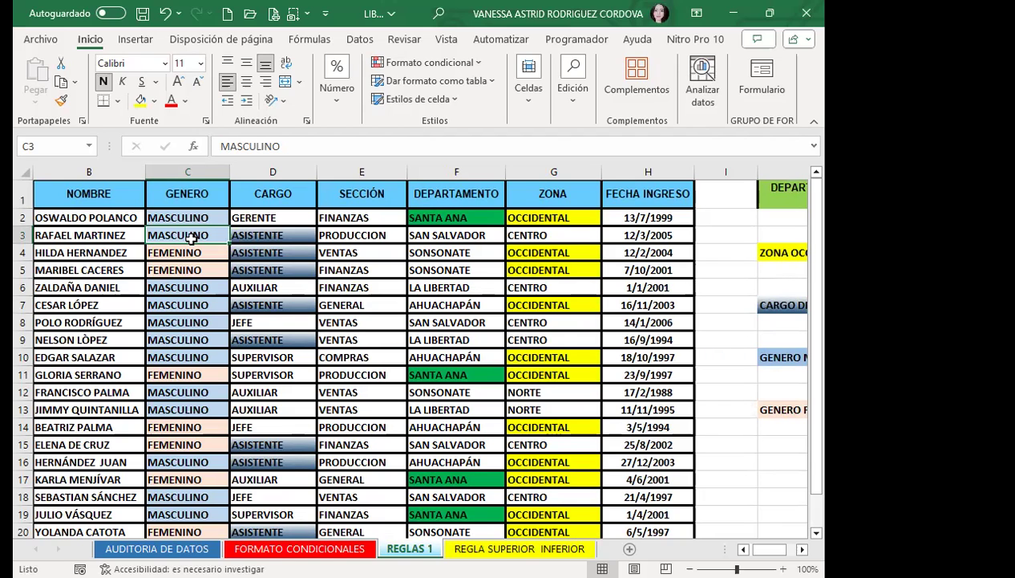
left_click(175, 268)
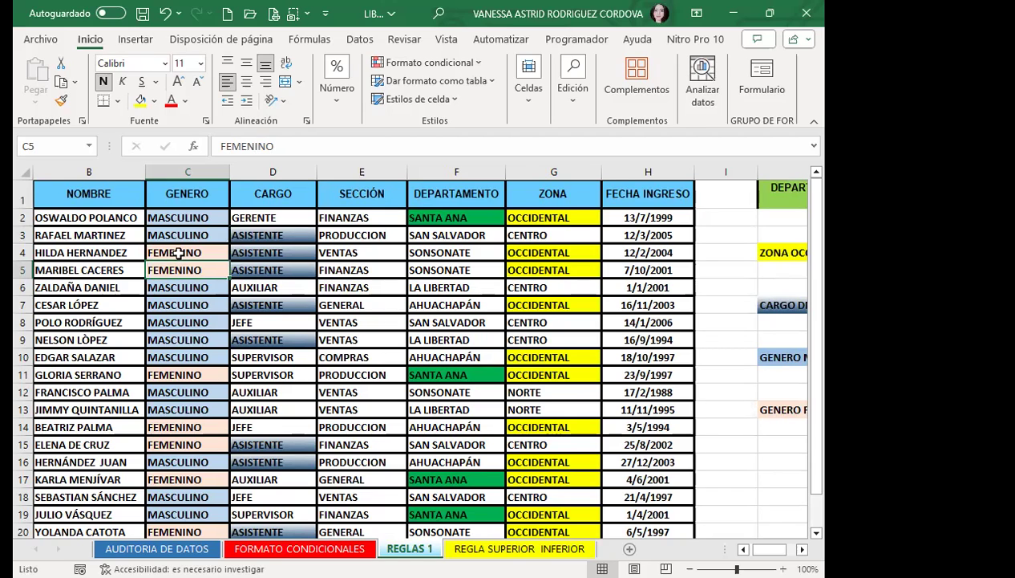
left_click_drag(178, 217, 178, 366)
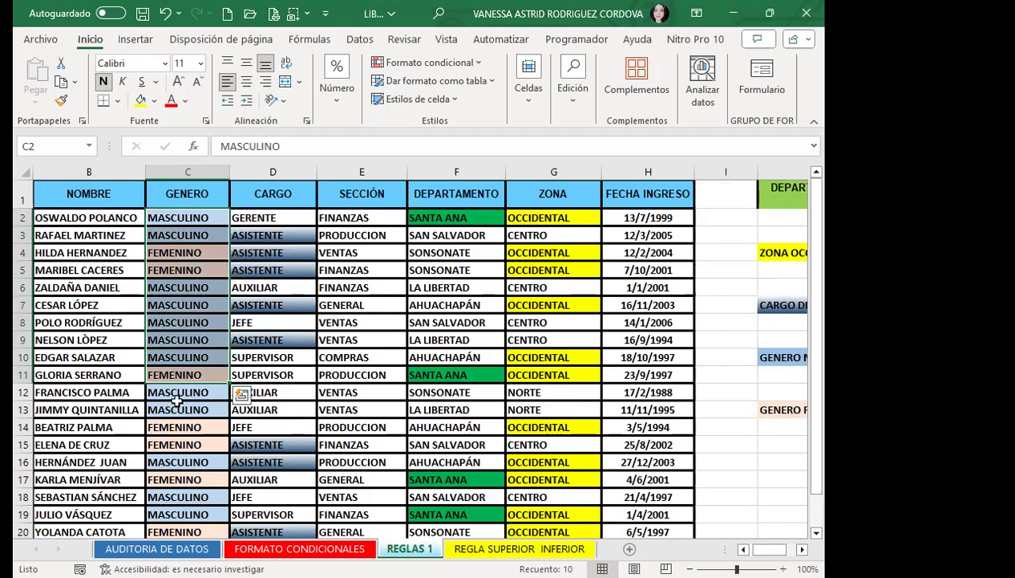
scroll(176, 401, "down", 2)
scroll(176, 401, "up", 2)
left_click(183, 305)
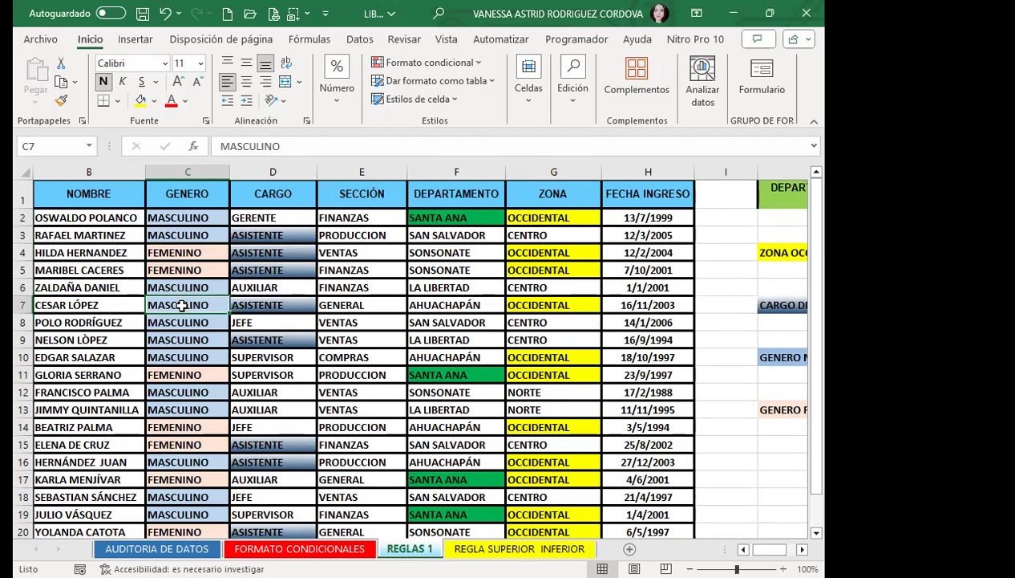
type("FEMENINO")
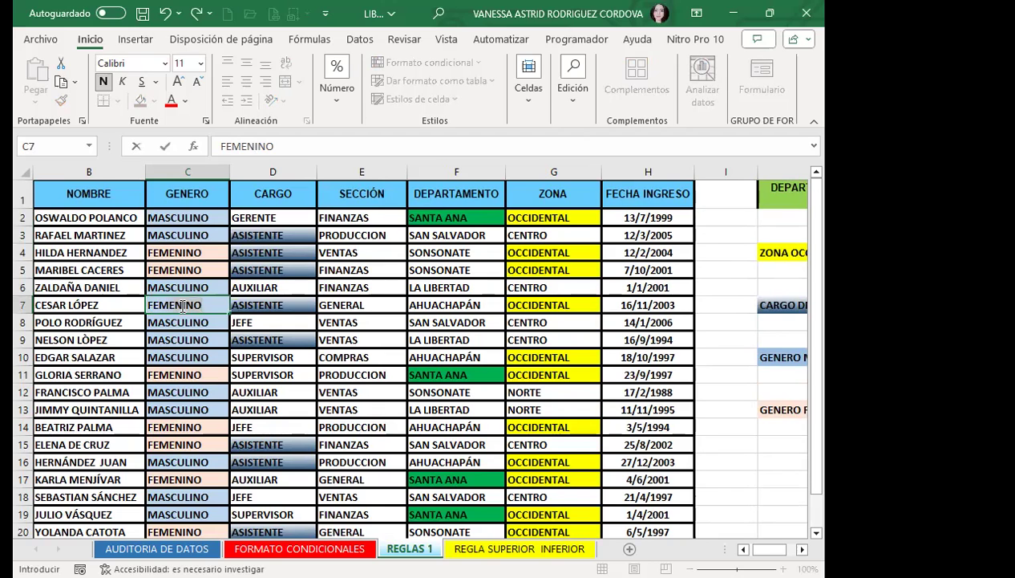
key("Return")
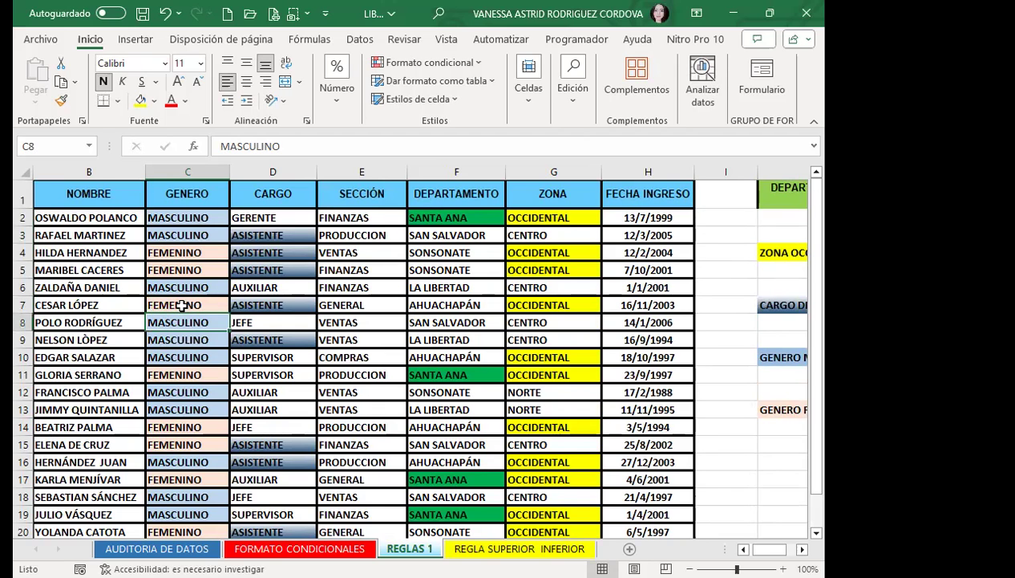
left_click(183, 305)
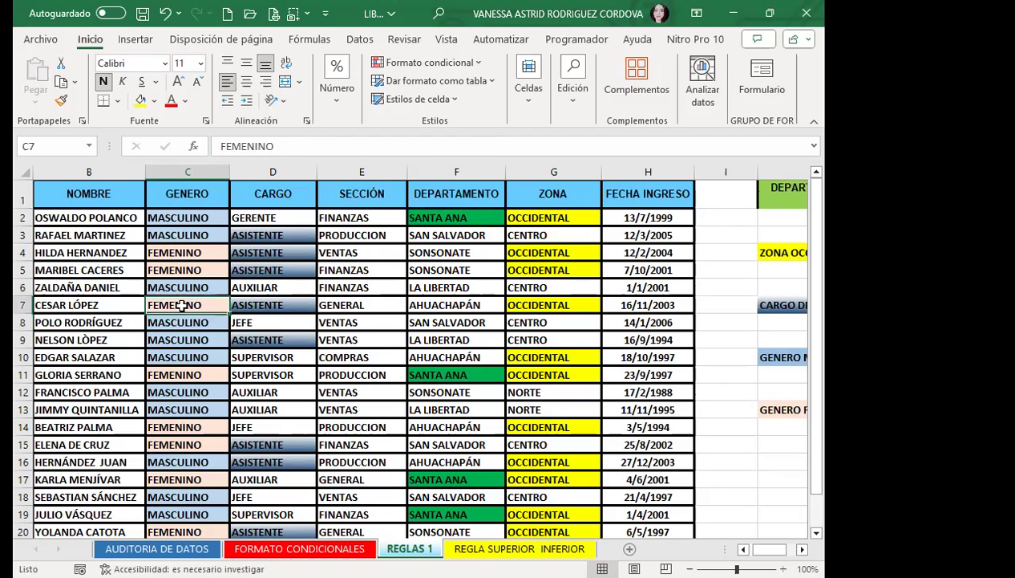
type("MASCUL")
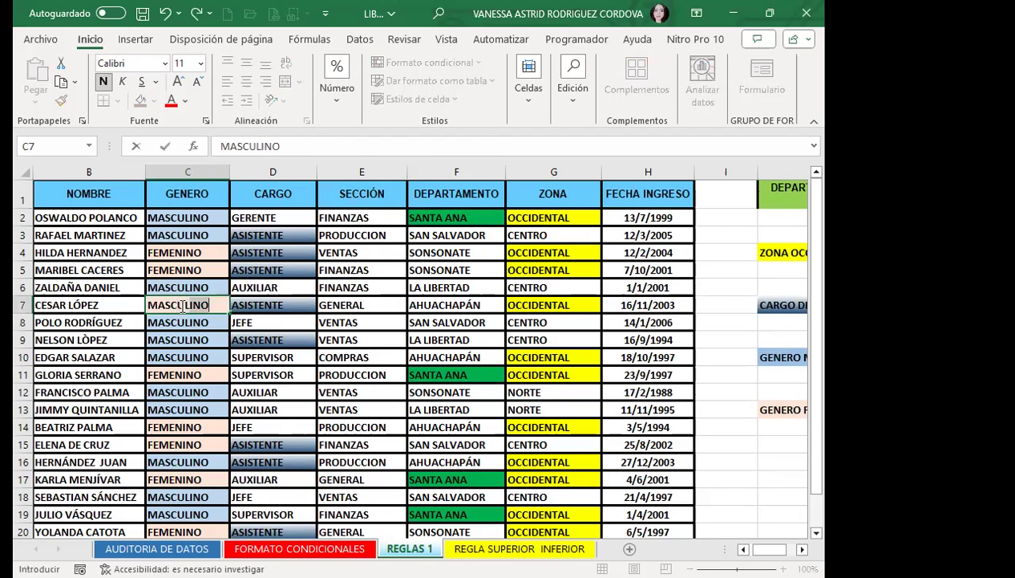
key("Return")
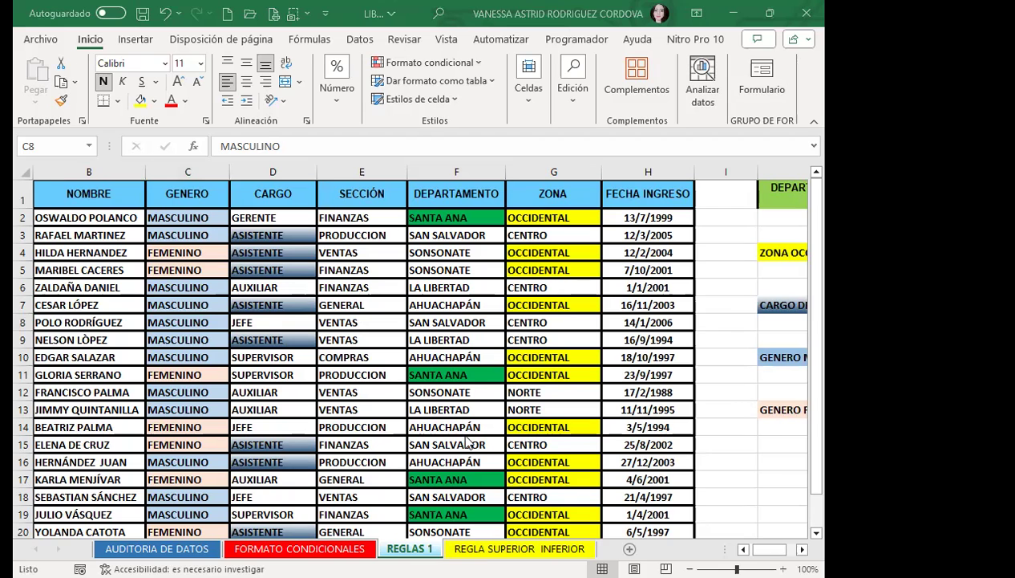
scroll(415, 357, "down", 2)
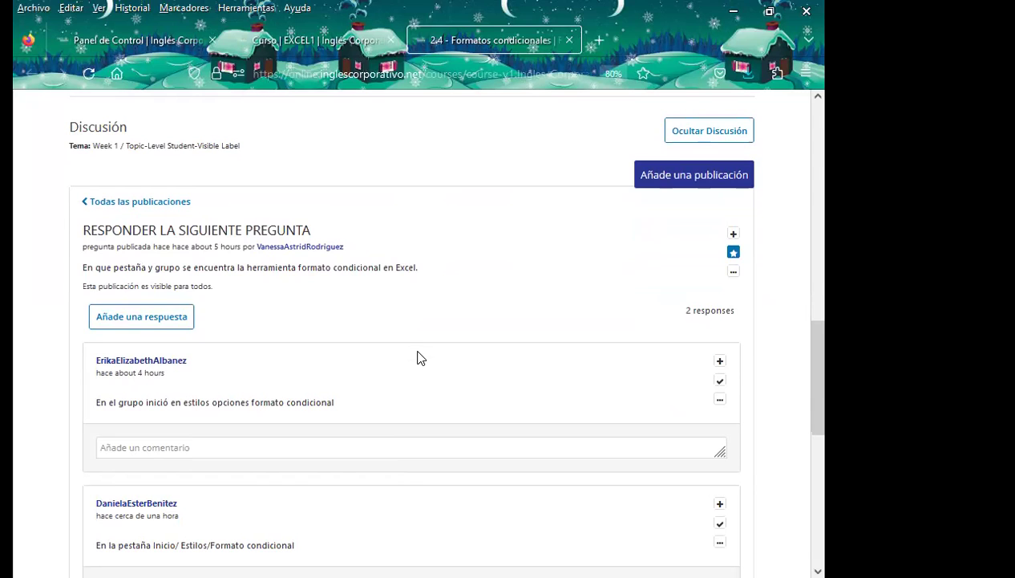
scroll(418, 358, "up", 3)
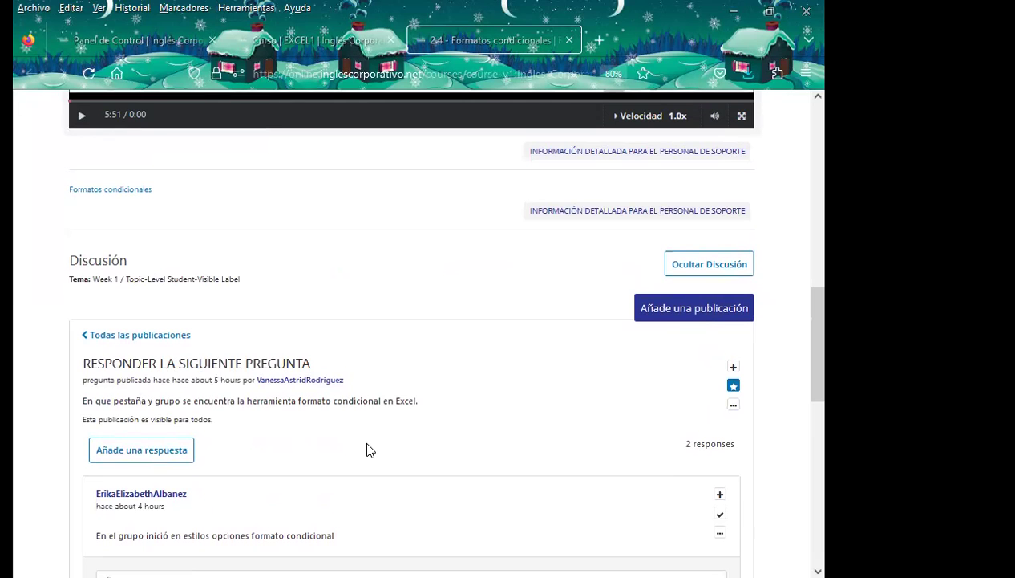
scroll(367, 401, "down", 5)
scroll(423, 379, "down", 4)
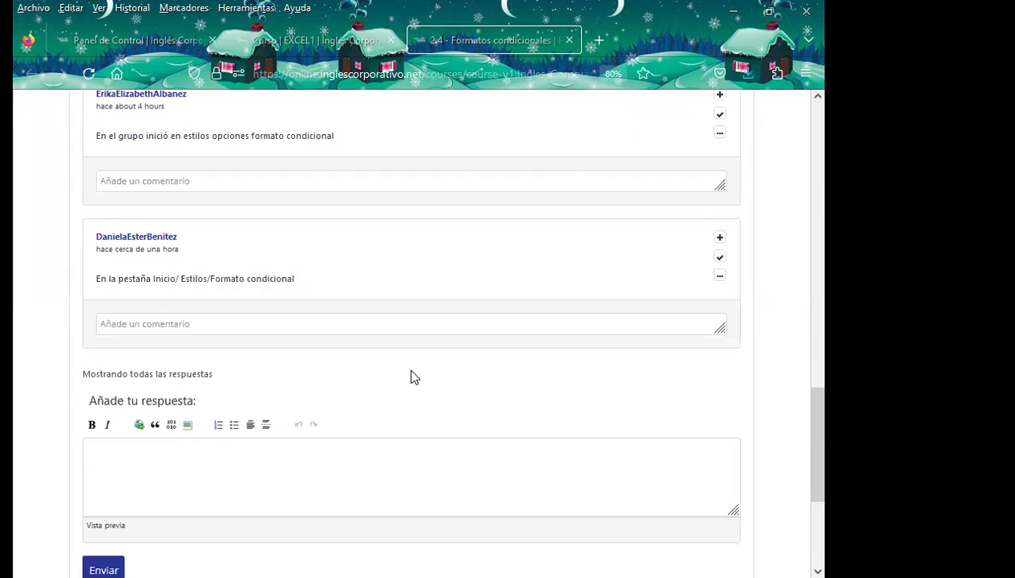
scroll(409, 375, "up", 3)
scroll(441, 357, "up", 6)
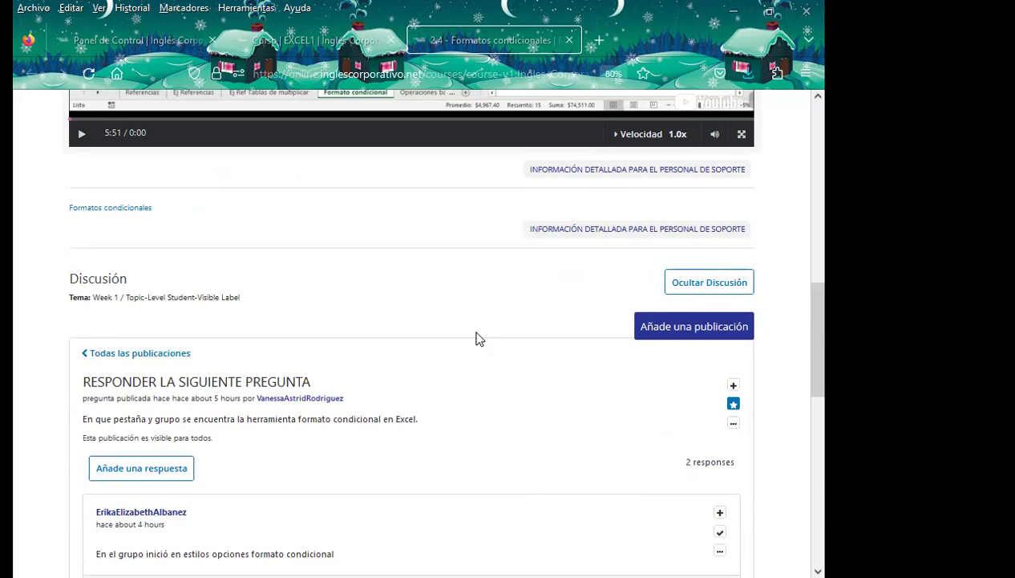
scroll(475, 338, "down", 2)
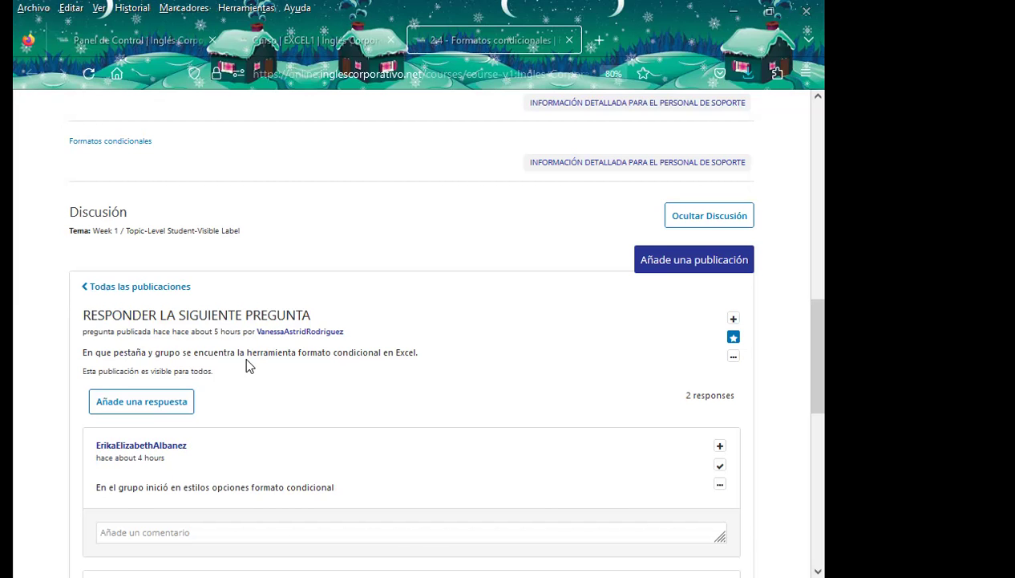
Back in Excel, preview the above-or-below-average and unique-or-duplicate rule types in Nueva regla, close without adding a rule, and select F5.
key("alt+Tab")
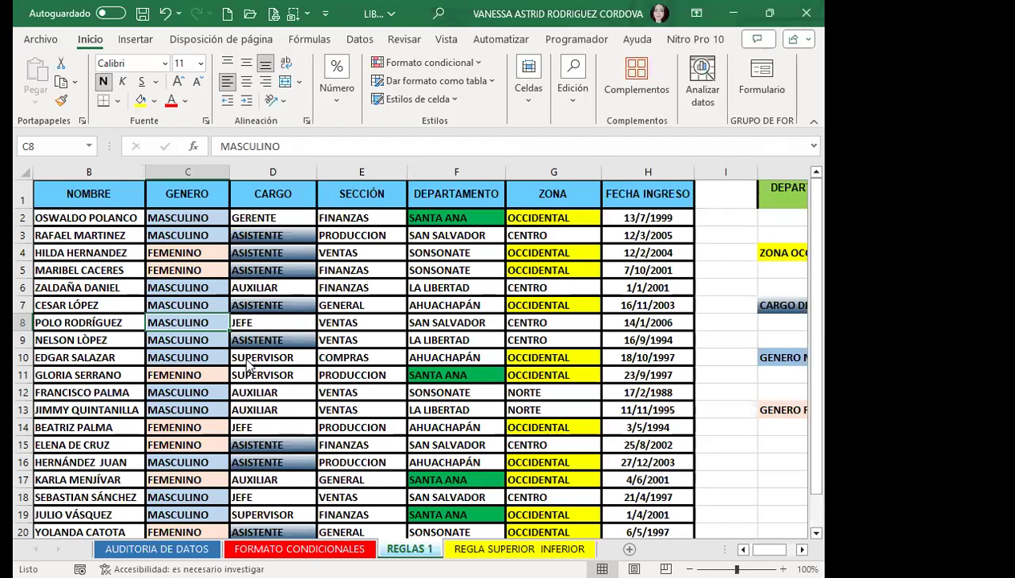
left_click(425, 62)
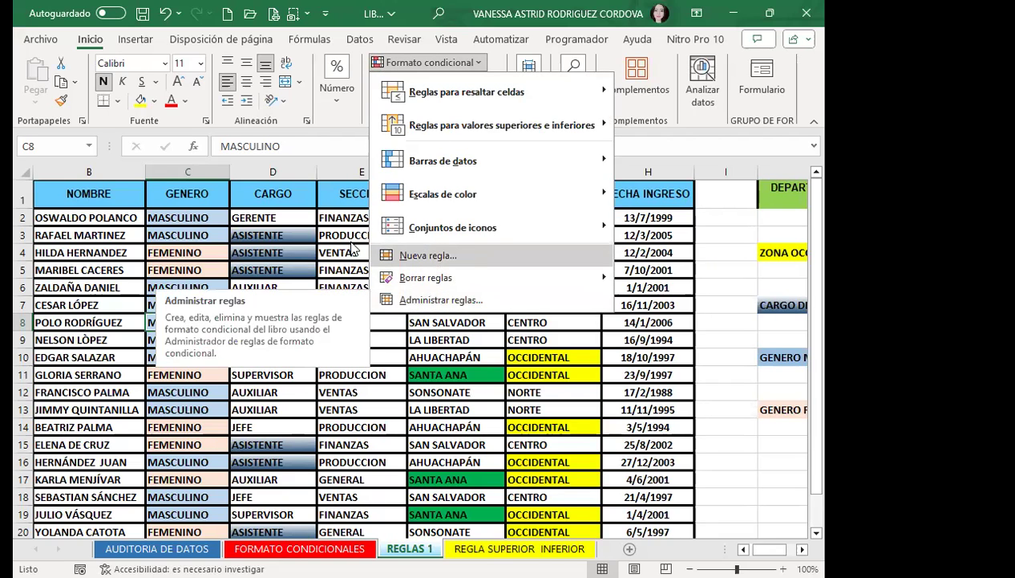
left_click(393, 255)
left_click(465, 200)
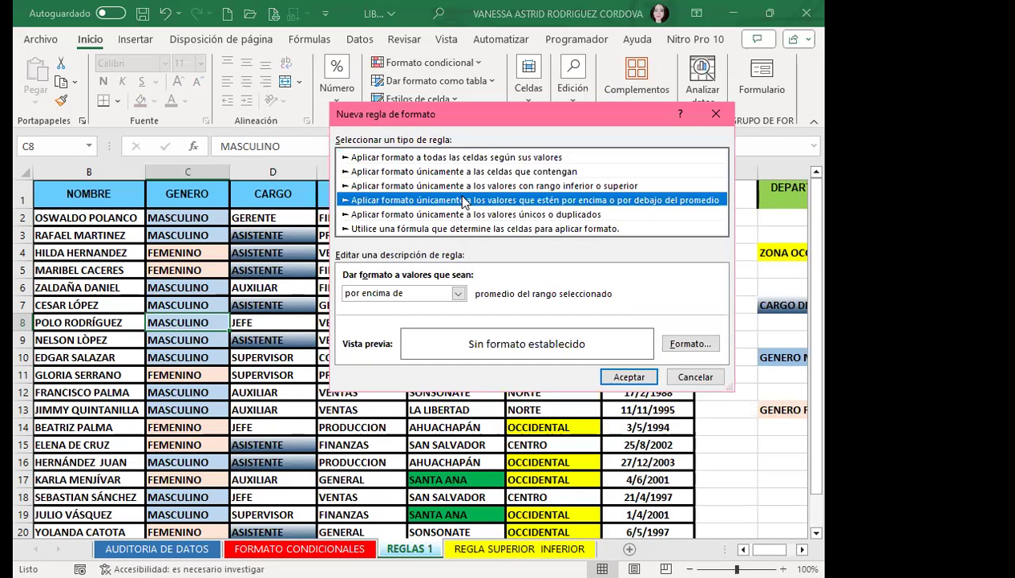
left_click(431, 215)
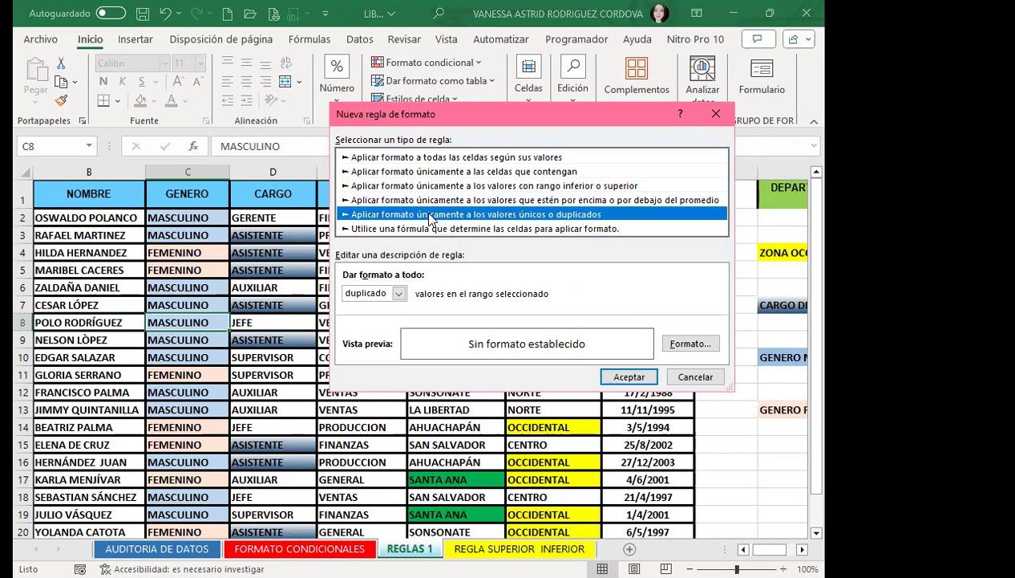
left_click(718, 117)
left_click(438, 267)
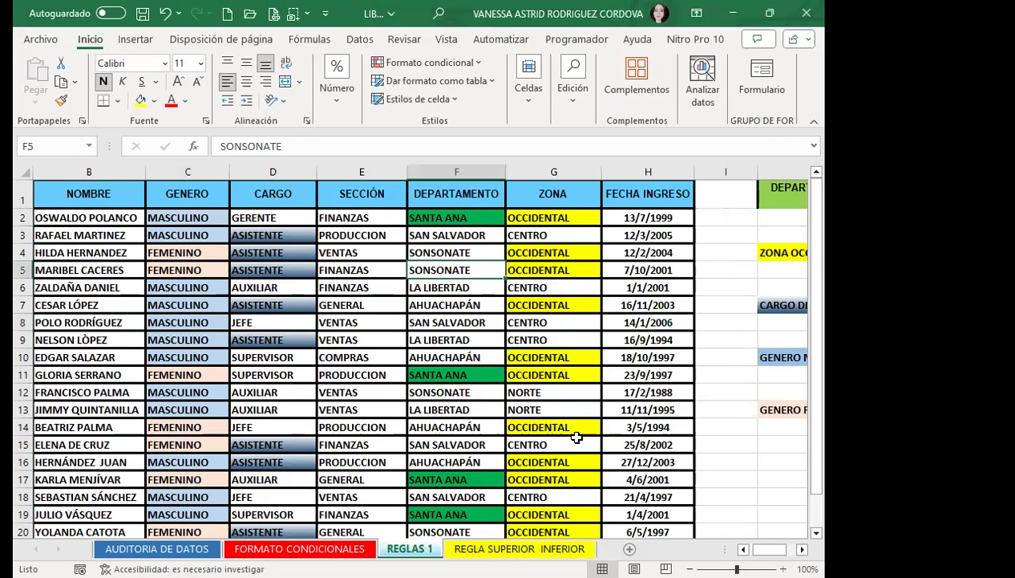